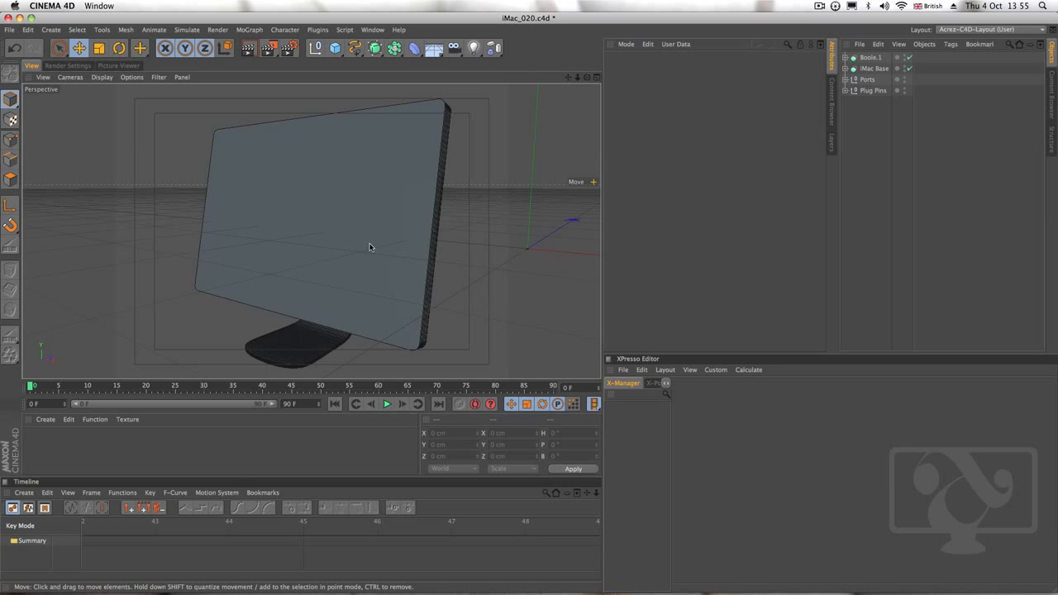
Frame the iMac in a maximized front view and hide the grid in that view
mouse_move(369, 239)
right_mouse_down("alt")
mouse_move(334, 240)
mouse_move(354, 231)
right_mouse_up("alt")
left_click_drag(354, 234, 353, 258, "alt")
left_click(597, 77)
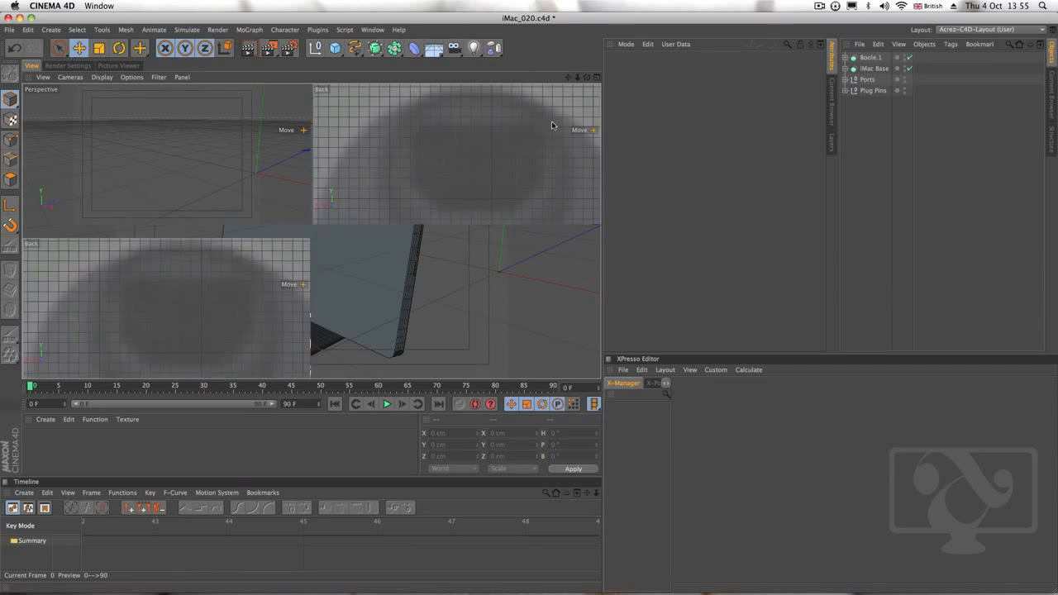
right_click_drag(477, 178, 330, 175, "alt")
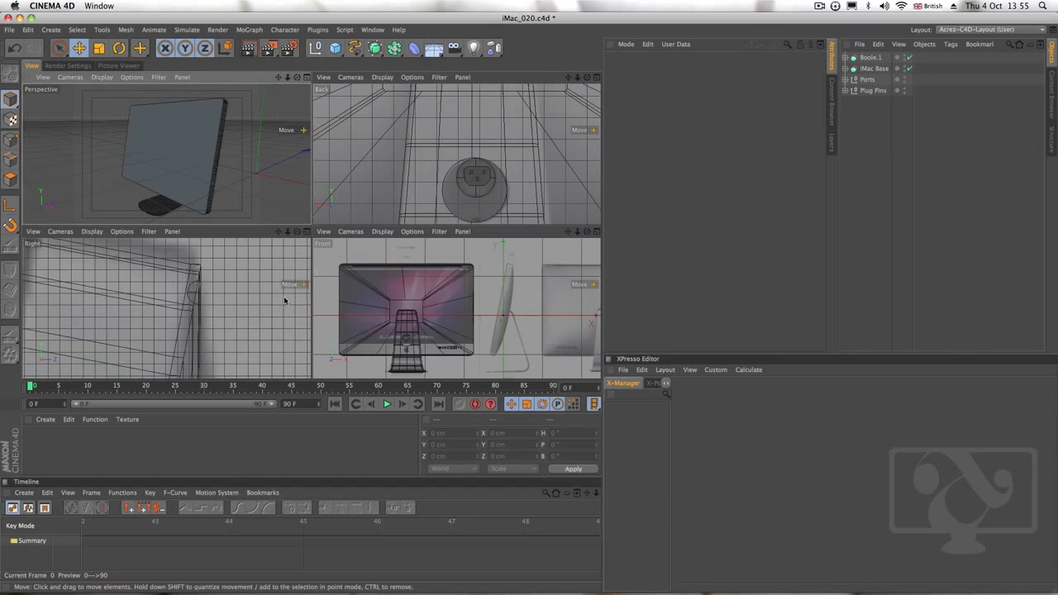
right_click_drag(250, 298, 81, 301, "alt")
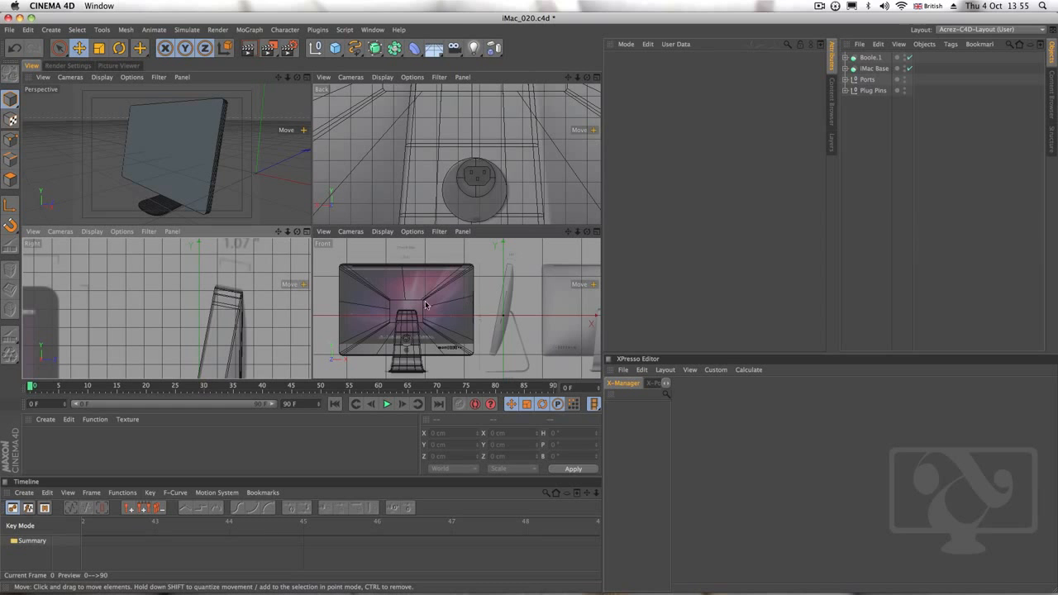
left_click(596, 232)
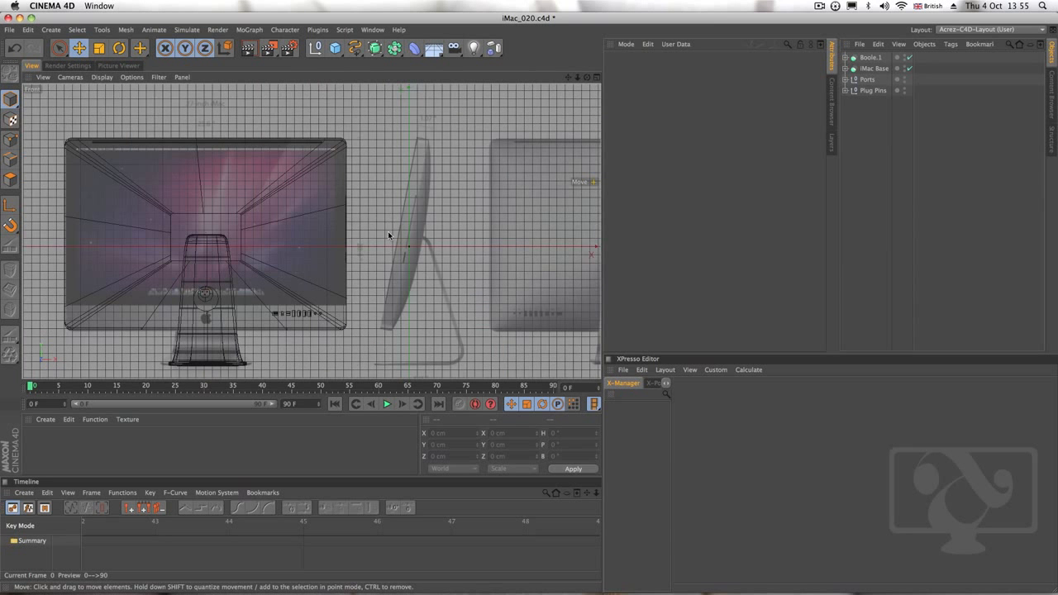
middle_click_drag(339, 277, 375, 248, "alt")
left_click(129, 76)
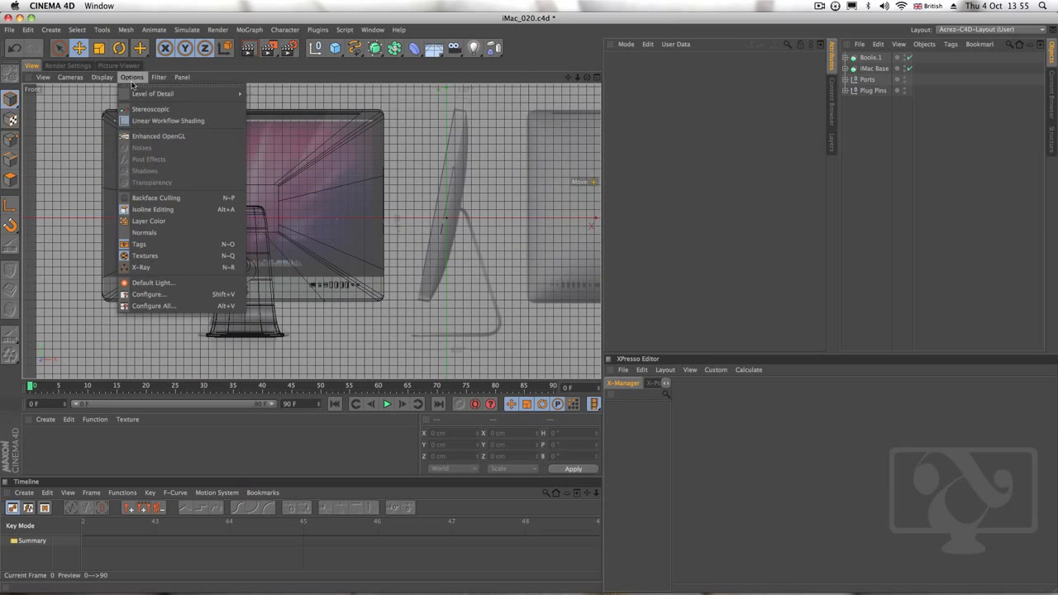
mouse_move(163, 76)
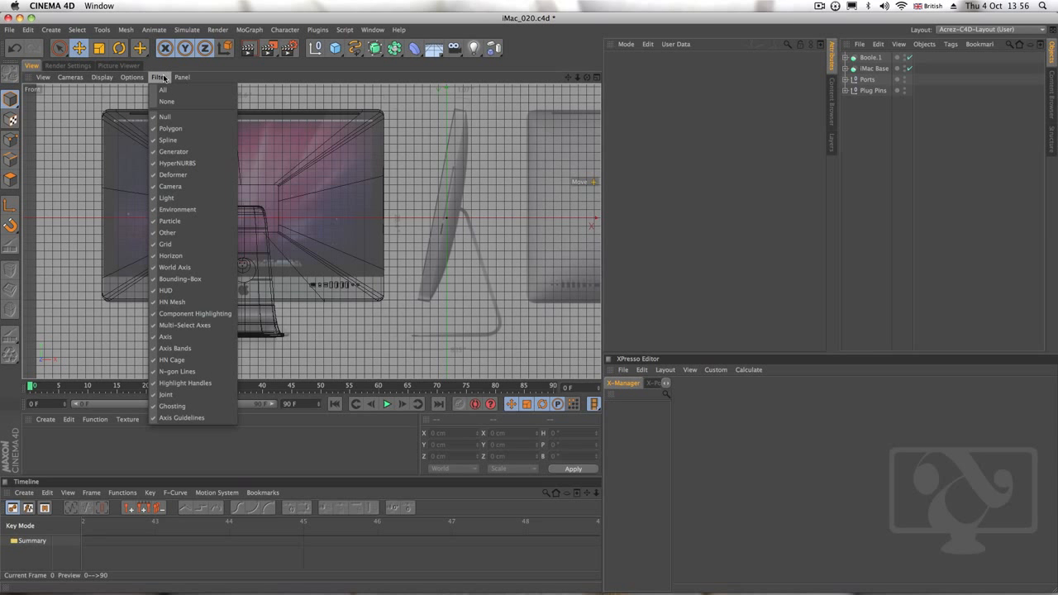
left_click(197, 245)
scroll(258, 239, "up", 1)
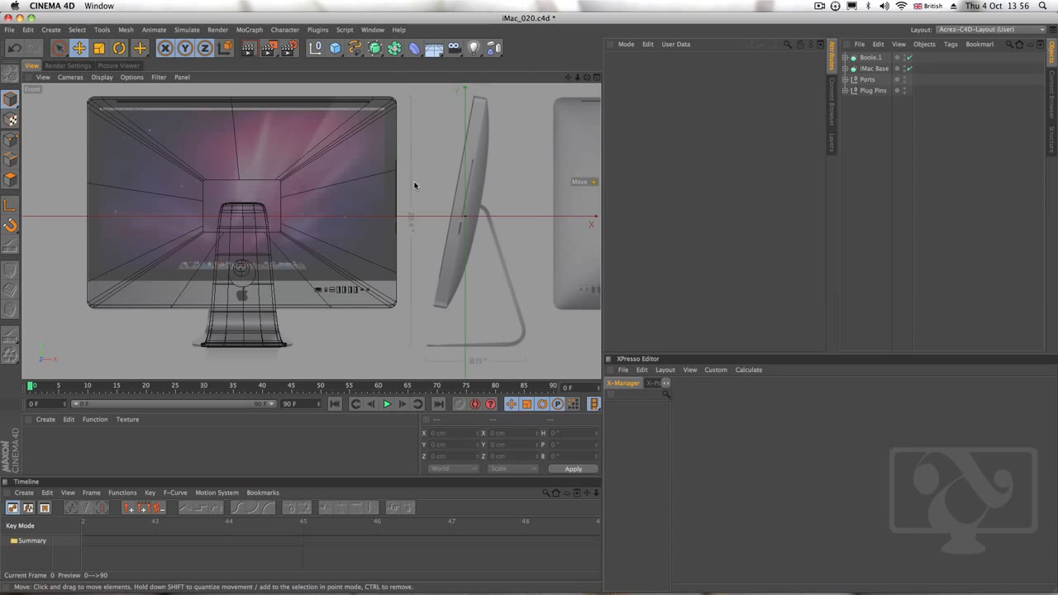
Hide the iMac Base in the viewport and rename the Boole.1 object as iMac Body
left_click(905, 67)
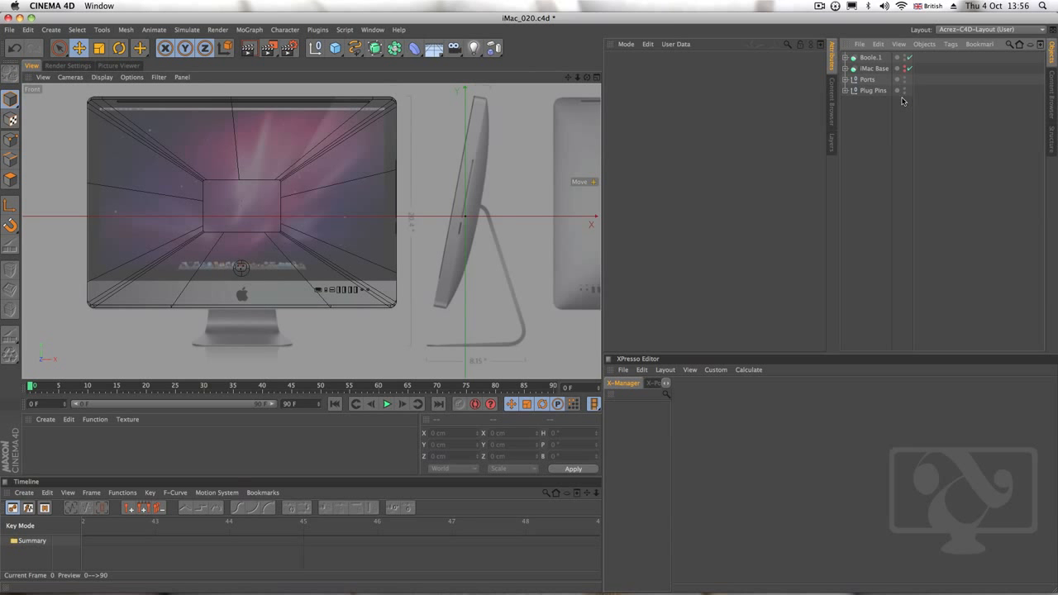
left_click(870, 58)
left_click(846, 58)
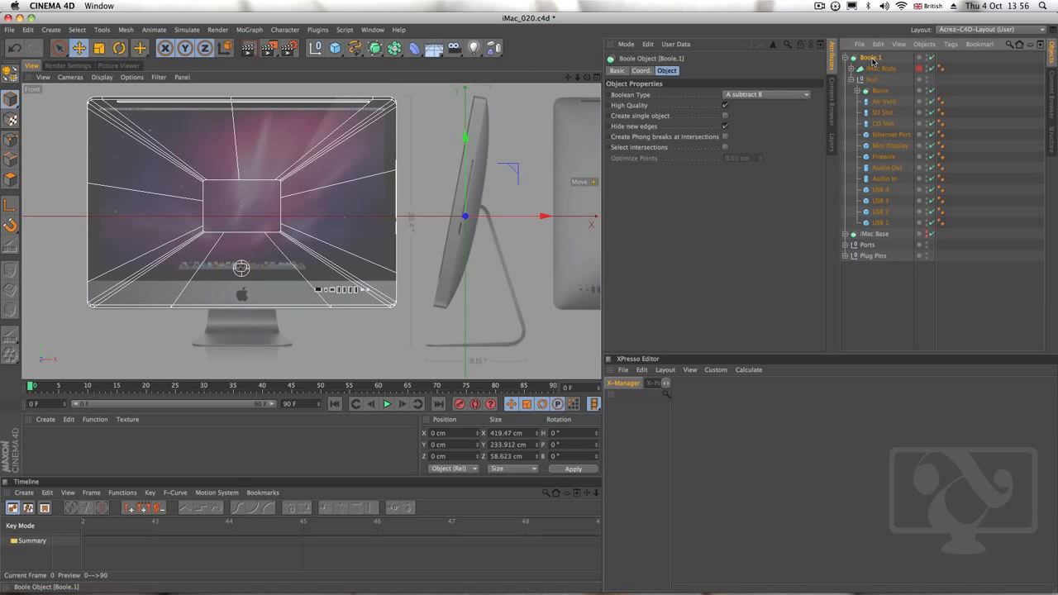
double_click(871, 58)
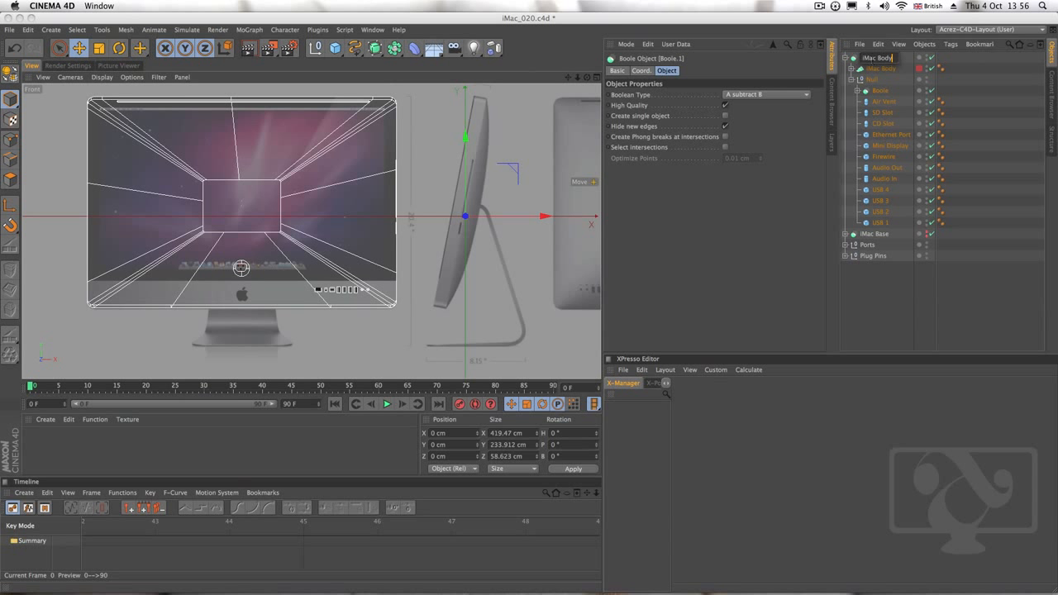
key("Return")
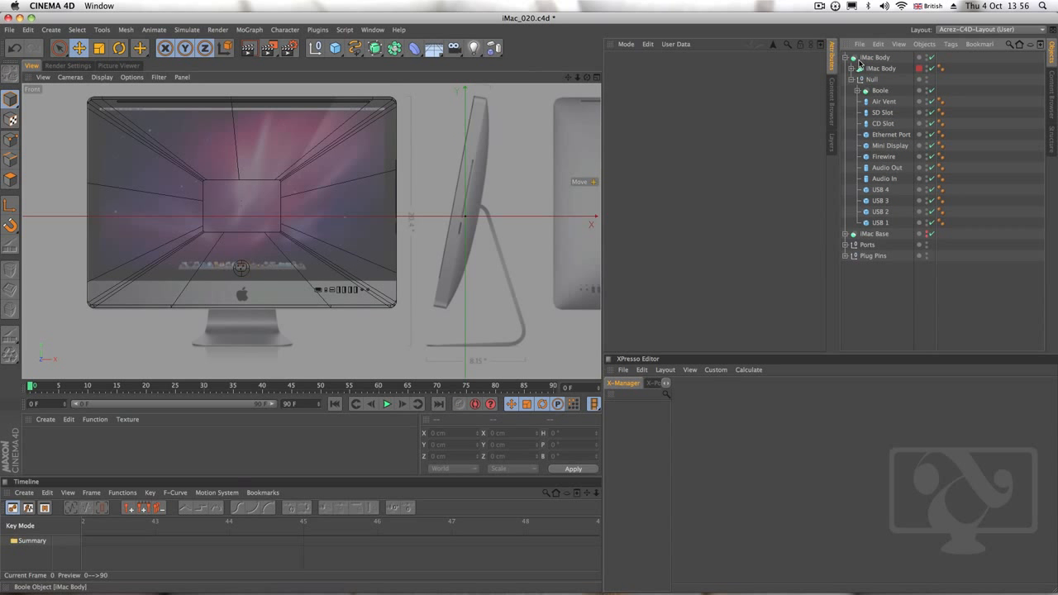
Examine the back, sides and front of the iMac body in a maximized perspective view
left_click(597, 78)
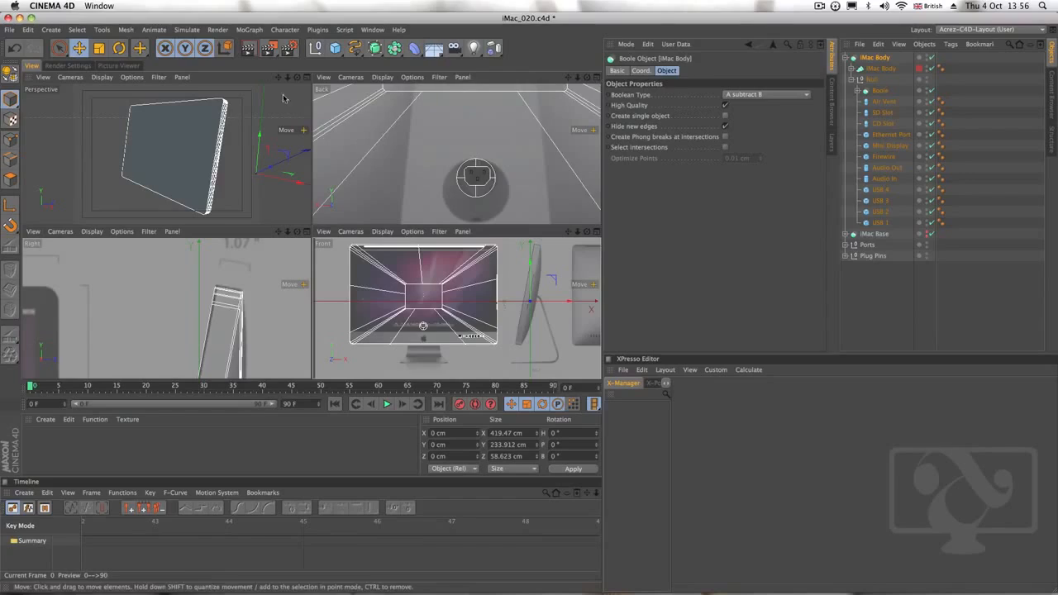
left_click(307, 78)
left_click_drag(394, 237, 66, 255, "alt")
middle_click_drag(490, 286, 443, 241, "alt")
mouse_move(408, 276)
right_mouse_down("alt")
mouse_move(542, 219)
mouse_move(405, 277)
right_mouse_up("alt")
middle_click_drag(583, 175, 459, 235, "alt")
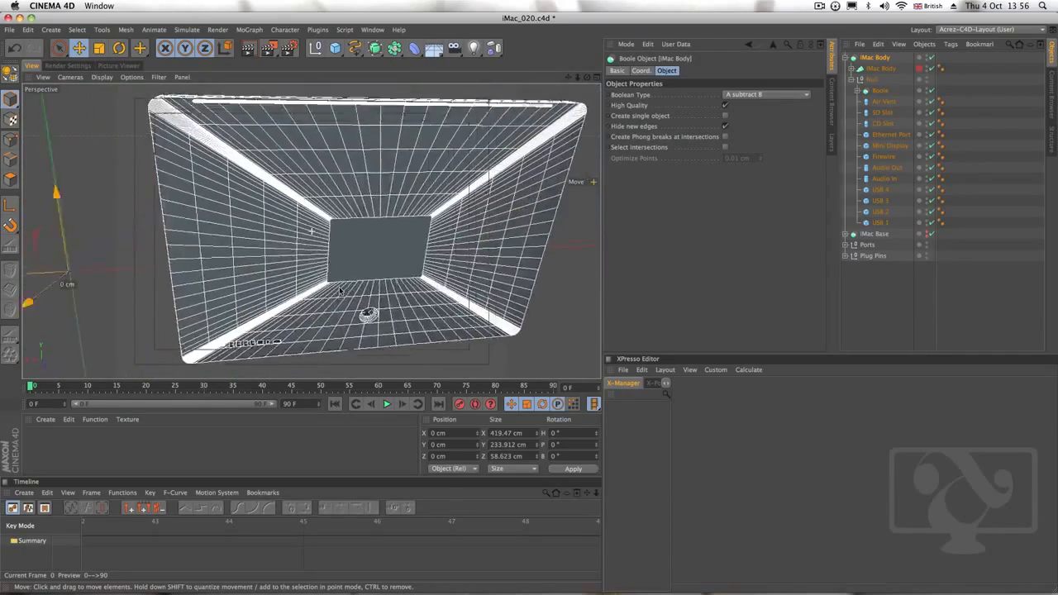
mouse_move(467, 232)
left_mouse_down("alt")
mouse_move(273, 287)
mouse_move(362, 309)
mouse_move(567, 239)
mouse_move(360, 264)
mouse_move(499, 248)
mouse_move(415, 275)
mouse_move(300, 228)
mouse_move(136, 271)
mouse_move(358, 187)
left_mouse_up("alt")
left_click_drag(415, 231, 394, 270, "alt")
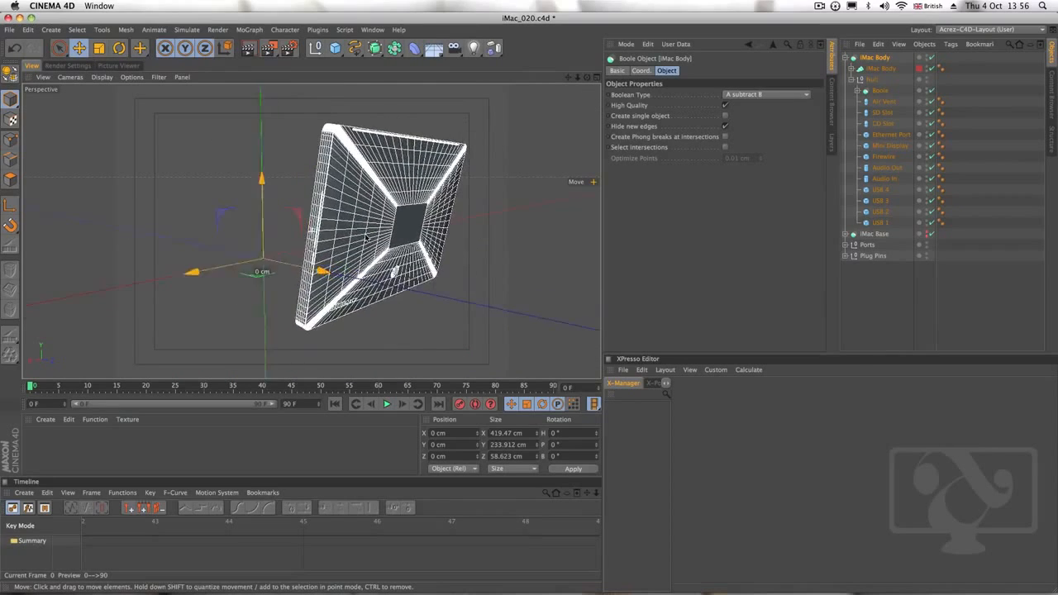
mouse_move(365, 297)
right_mouse_down("alt")
mouse_move(422, 253)
mouse_move(473, 236)
mouse_move(318, 247)
right_mouse_up("alt")
left_click_drag(315, 246, 352, 258, "alt")
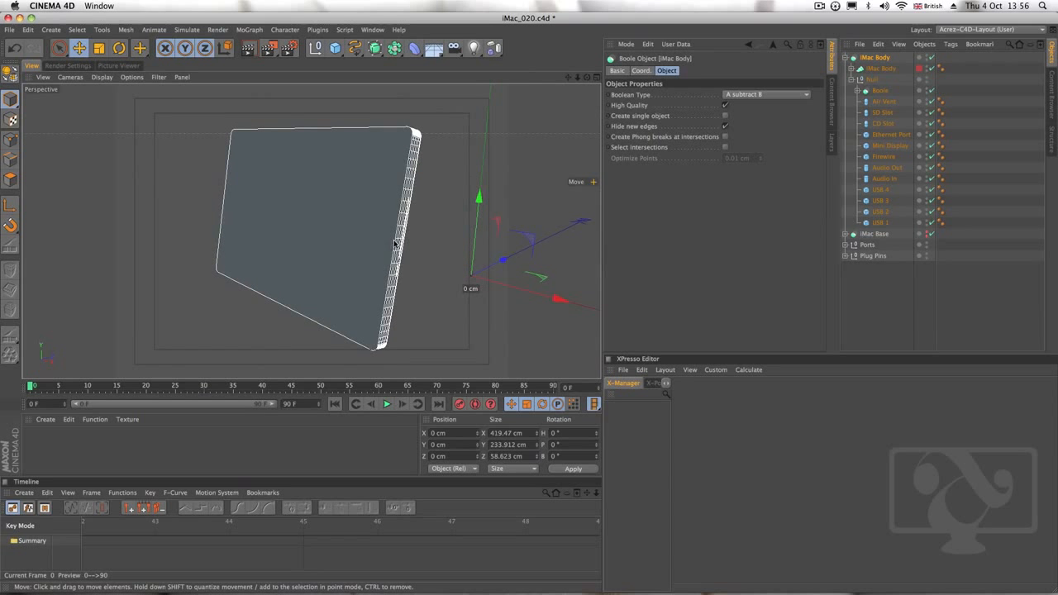
Select the iMac Body boole with its whole hierarchy, including all children, and make it editable
left_click(845, 58)
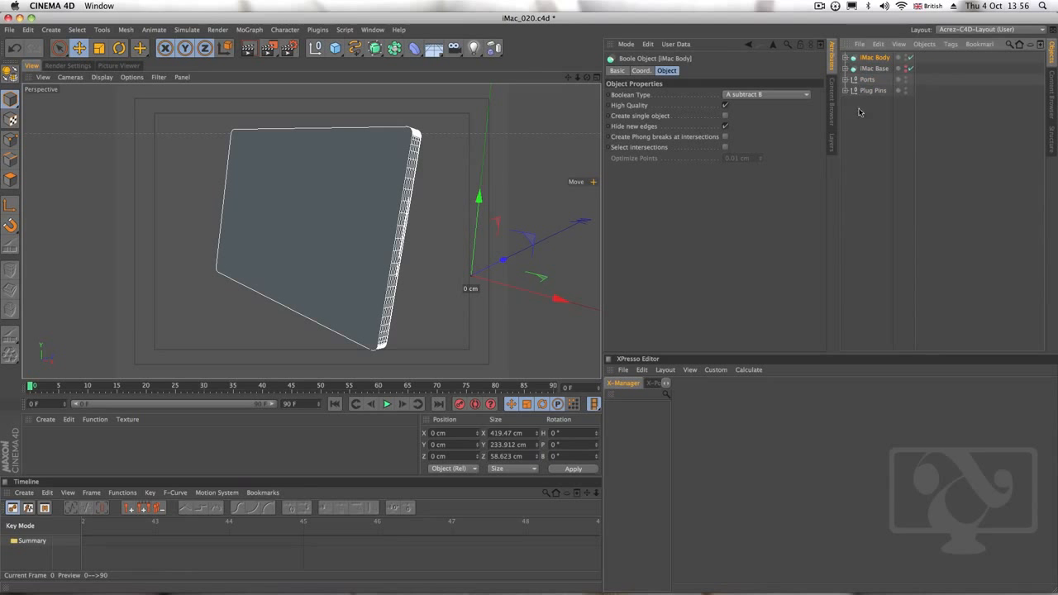
left_click(844, 59)
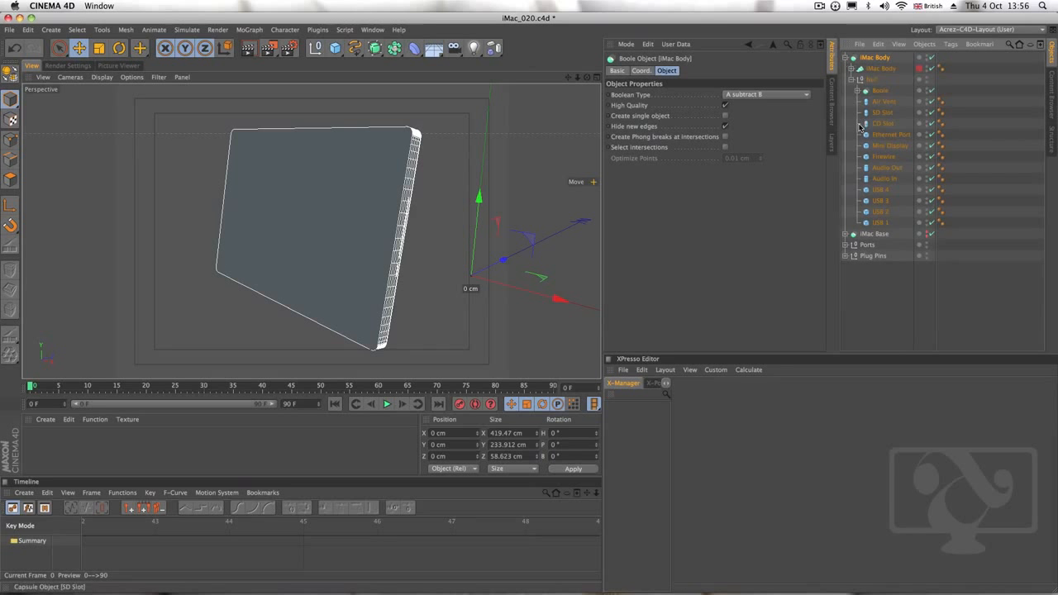
left_click(853, 69)
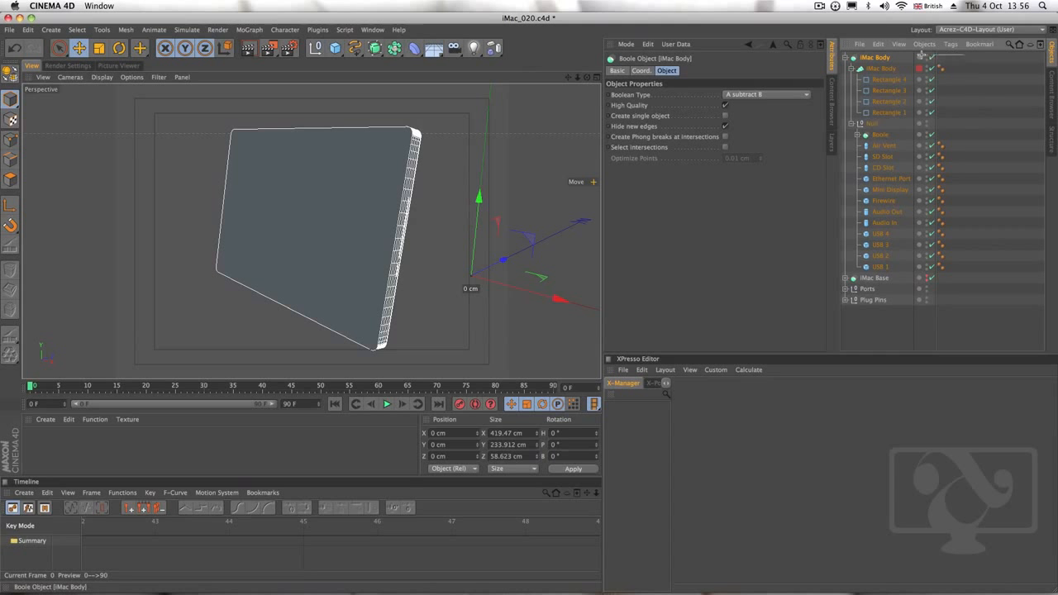
left_click_drag(921, 55, 870, 276)
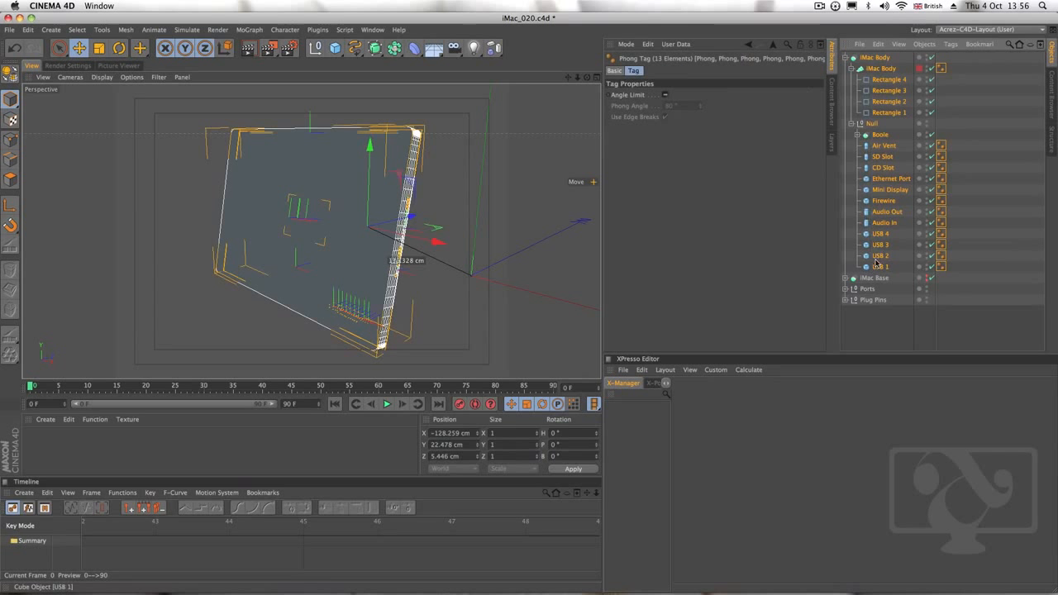
right_click(883, 60)
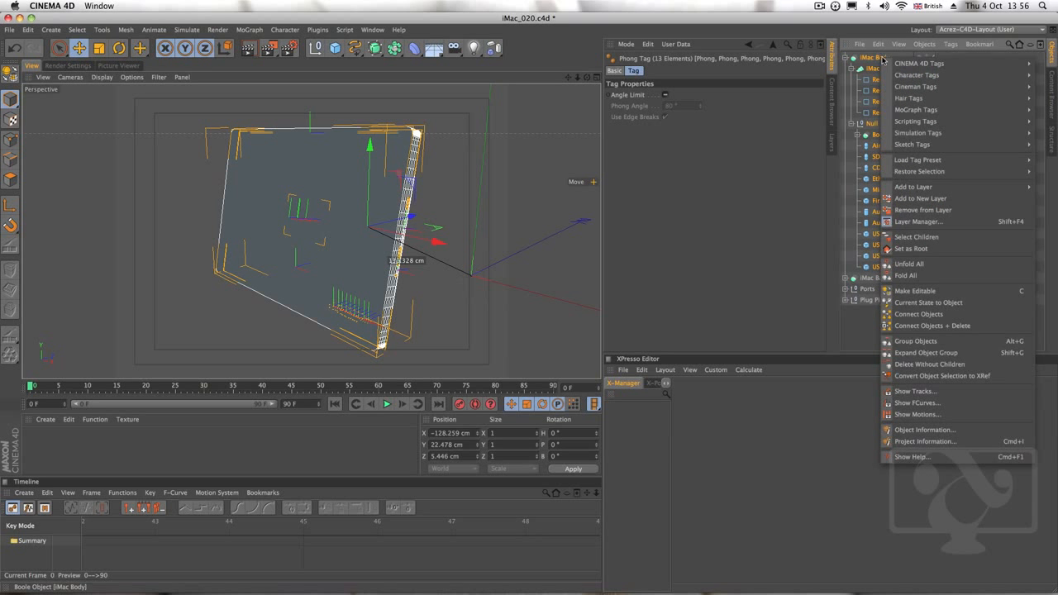
left_click(923, 237)
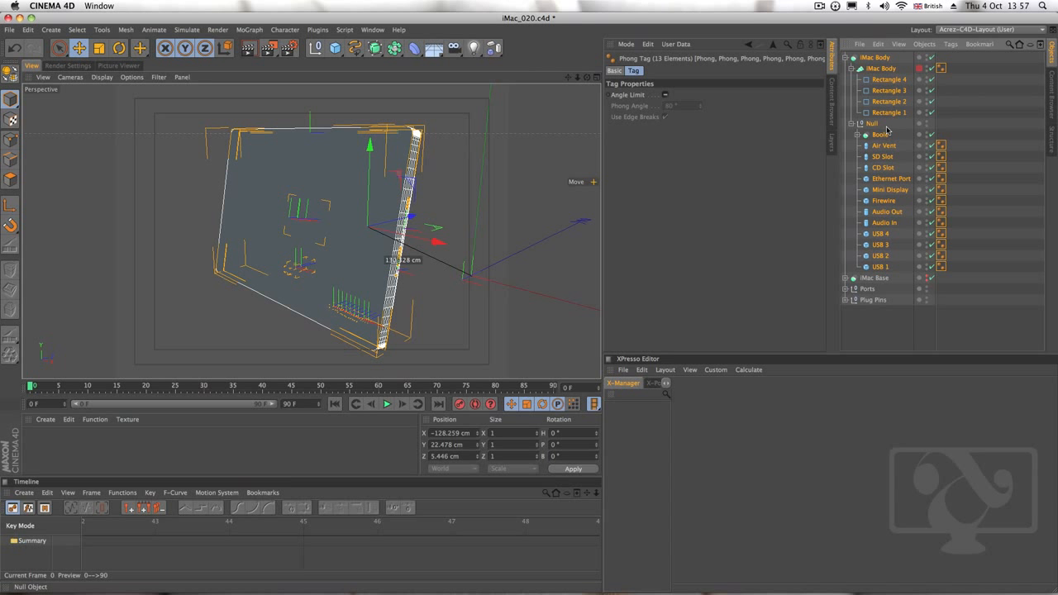
key("c")
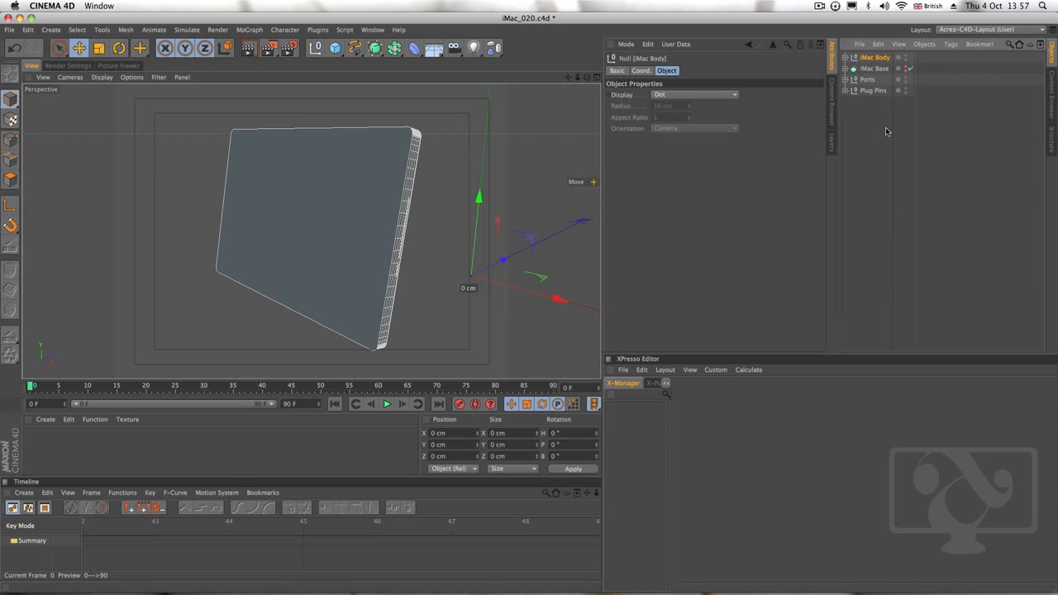
Select the iMac Body null with all its children and merge them into one object with Connect Objects + Delete
left_click(845, 57, "ctrl")
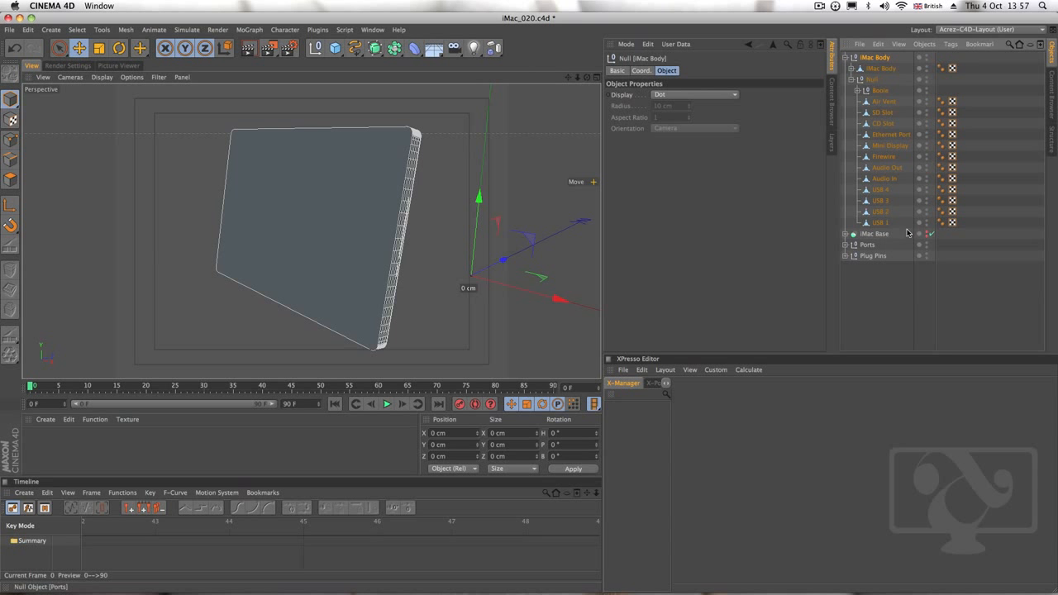
left_click_drag(965, 228, 863, 55)
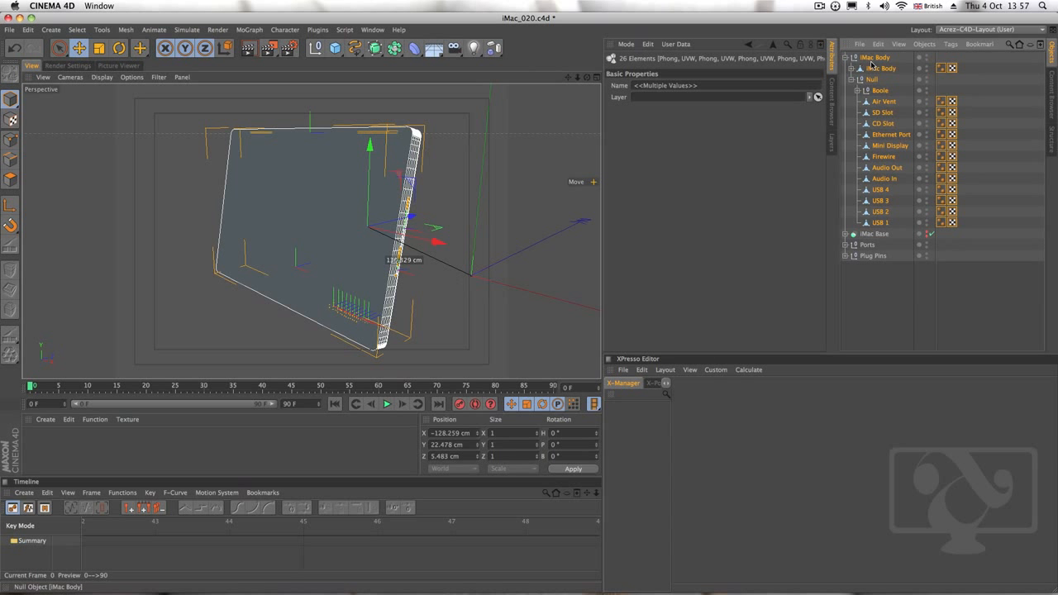
right_click(880, 67)
left_click(920, 238)
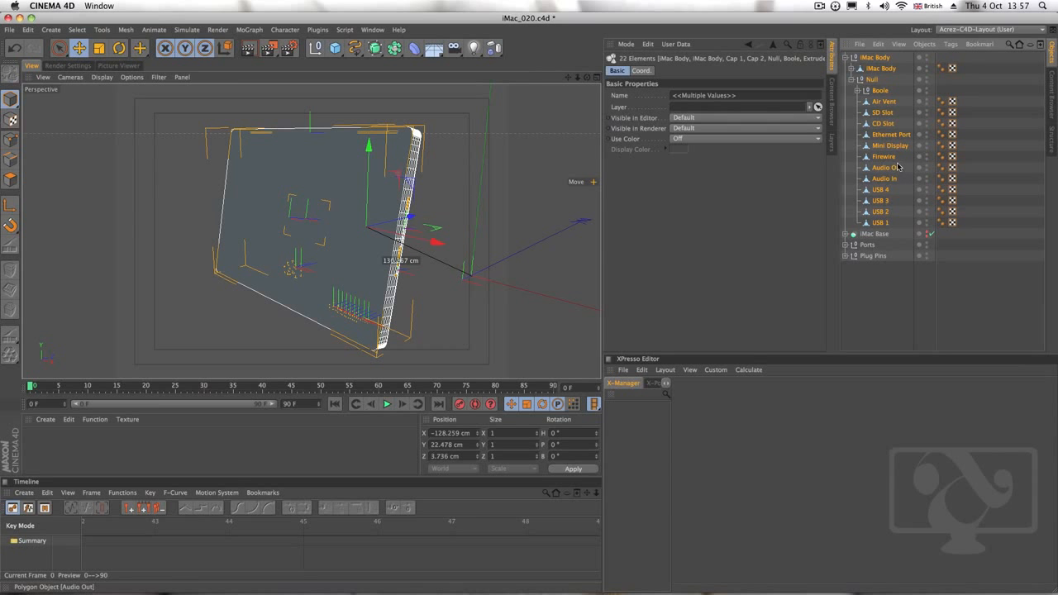
right_click(876, 57)
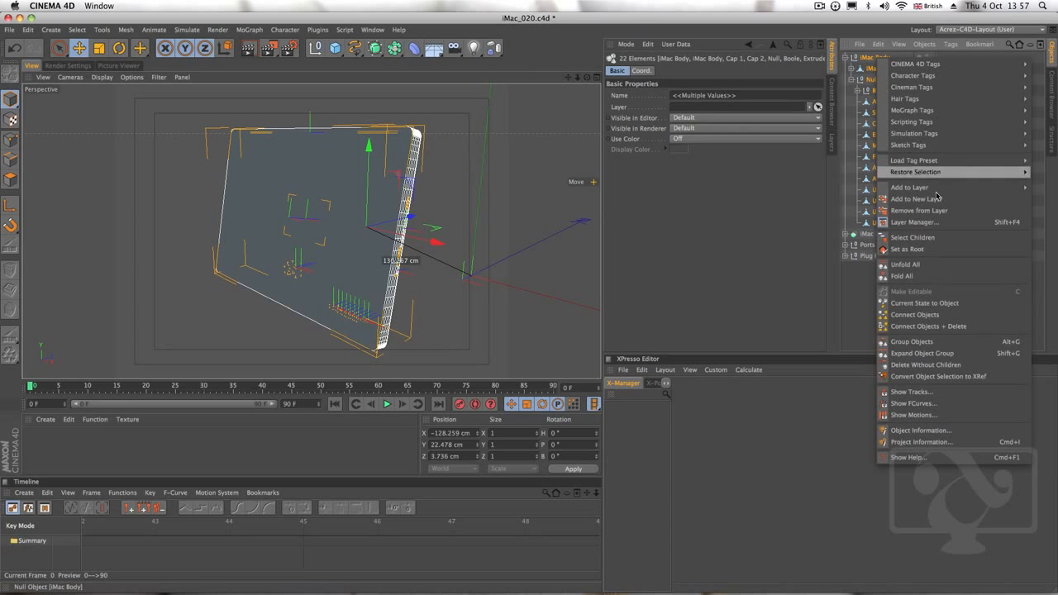
left_click(951, 327)
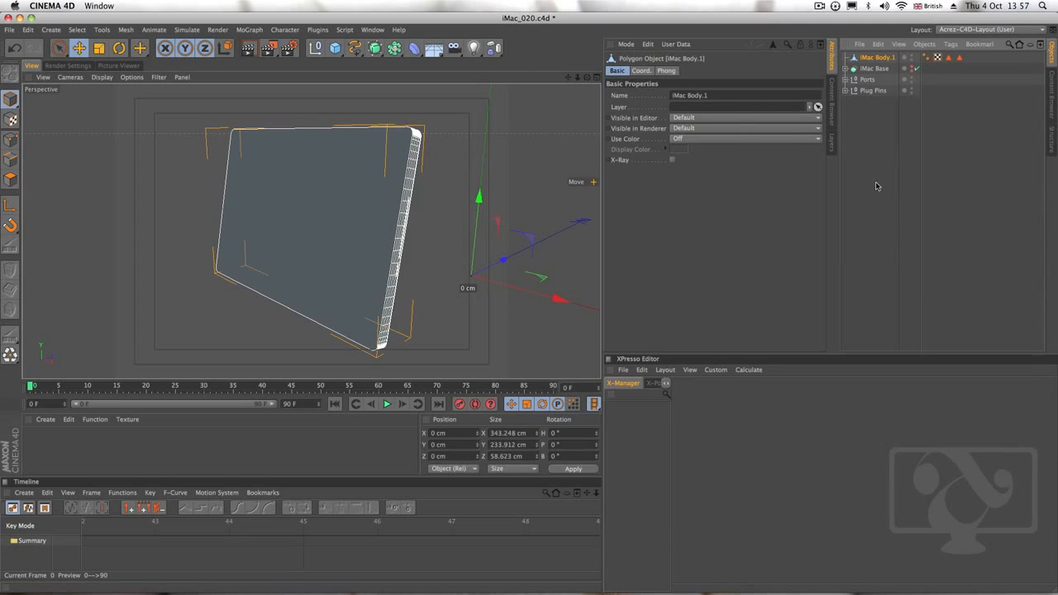
Examine the merged iMac body from several angles in the perspective view and check its coordinate and Phong attributes
left_click(895, 103)
left_click(877, 58)
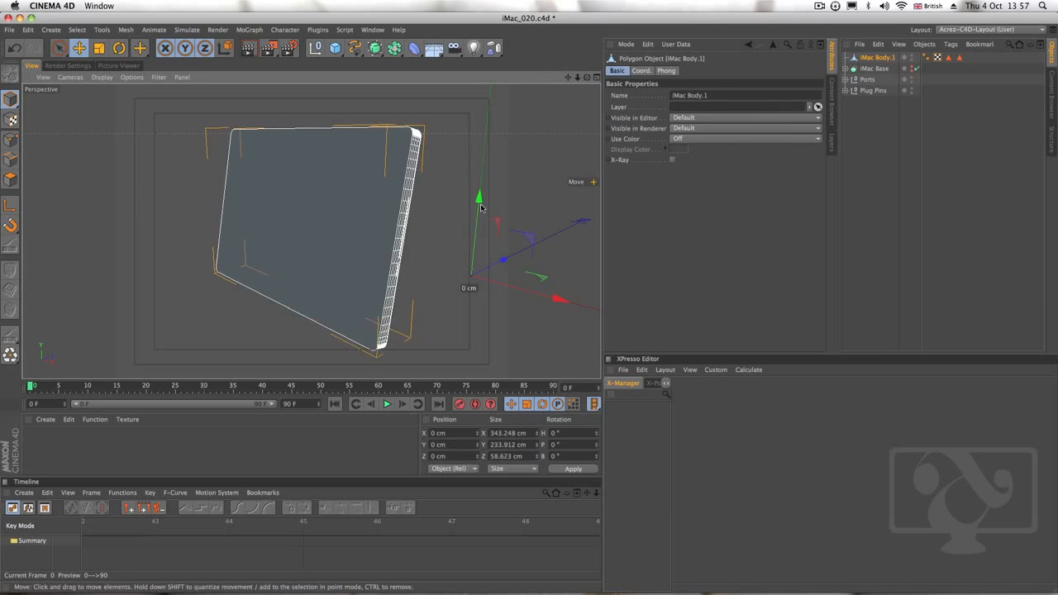
left_click_drag(482, 206, 448, 214, "alt")
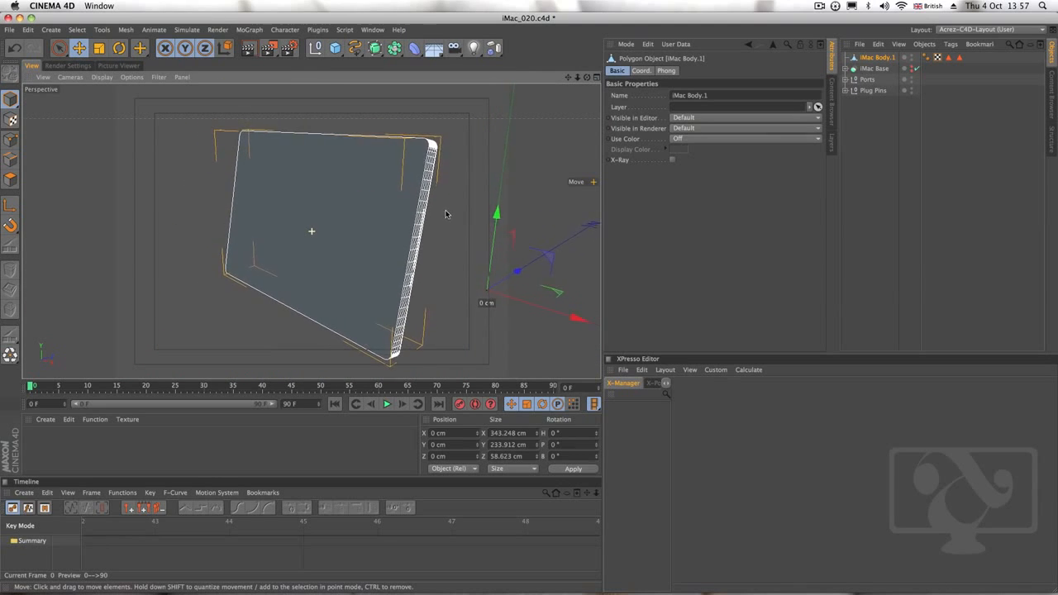
right_click_drag(448, 225, 405, 258, "alt")
left_click_drag(406, 259, 352, 243, "alt")
left_click_drag(400, 215, 258, 225, "alt")
left_click(642, 71)
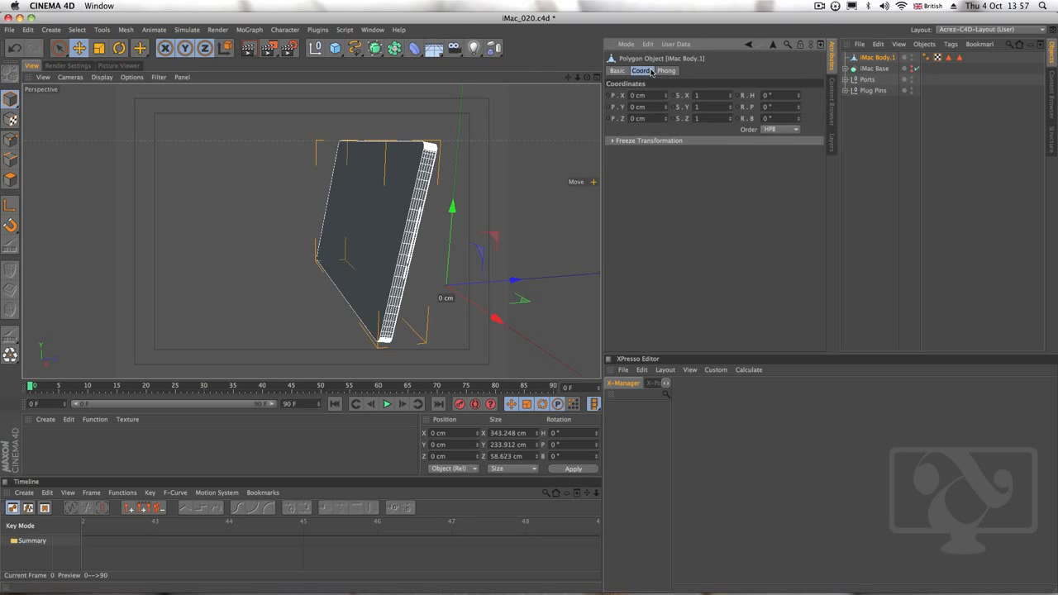
left_click(667, 71)
left_click(642, 71)
left_click_drag(538, 166, 336, 186, "alt")
Try the Rotate tool on the merged iMac body, undo the change and return to the Move tool
key("r")
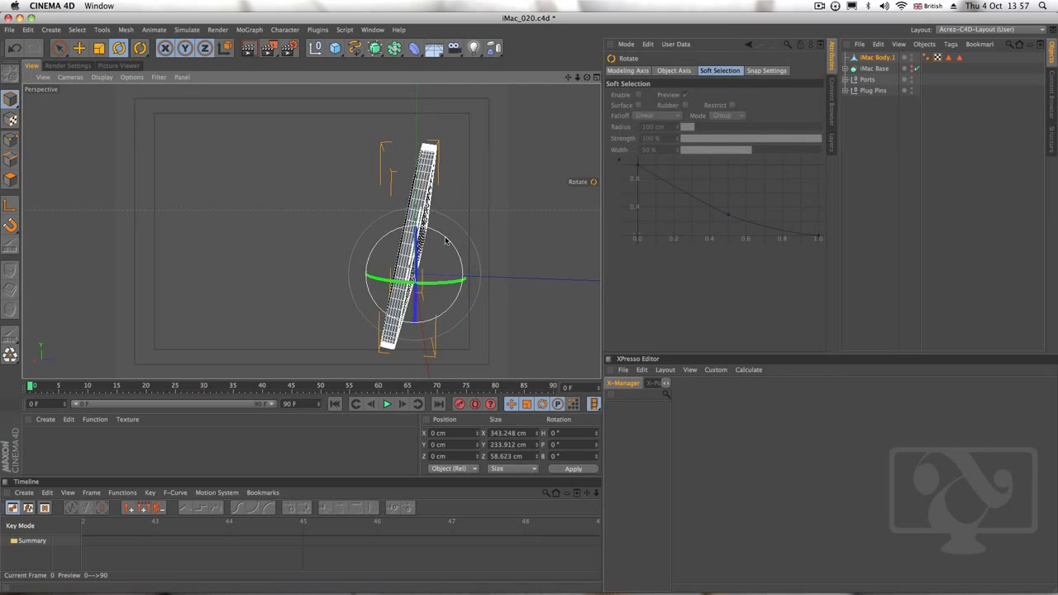
mouse_move(445, 239)
left_mouse_down()
mouse_move(438, 226)
mouse_move(476, 213)
mouse_move(447, 243)
mouse_move(457, 238)
left_mouse_up()
key("super+z")
key("super+z")
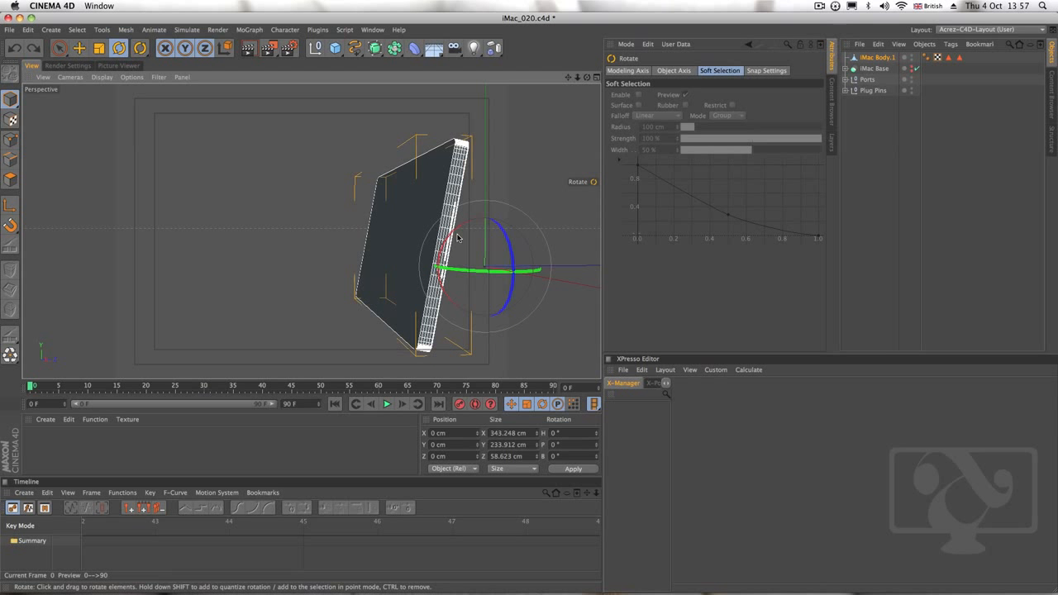
key("e")
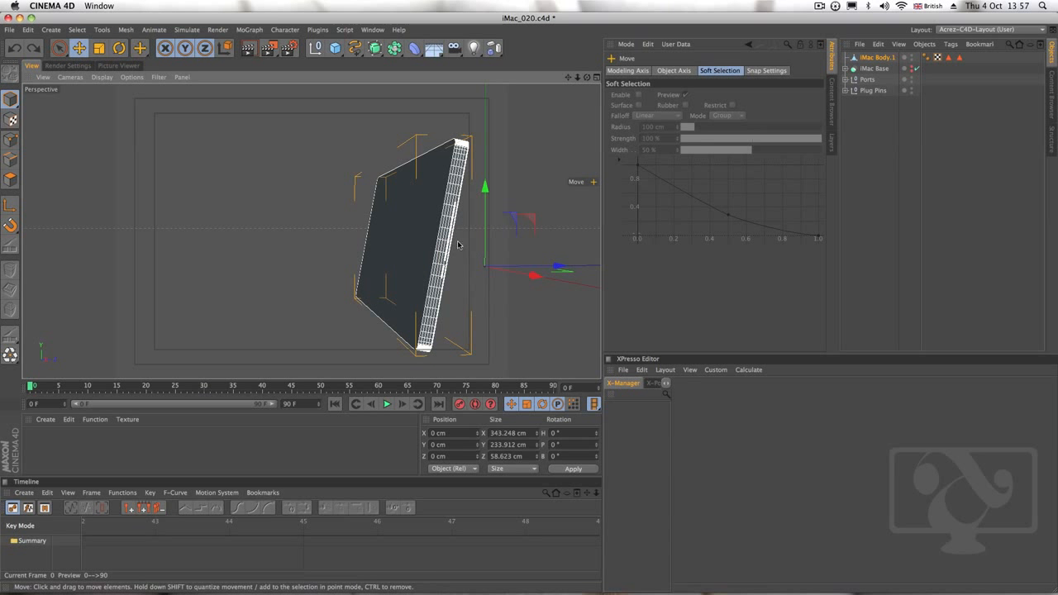
mouse_move(458, 245)
left_mouse_down("alt")
mouse_move(329, 273)
mouse_move(452, 257)
left_mouse_up("alt")
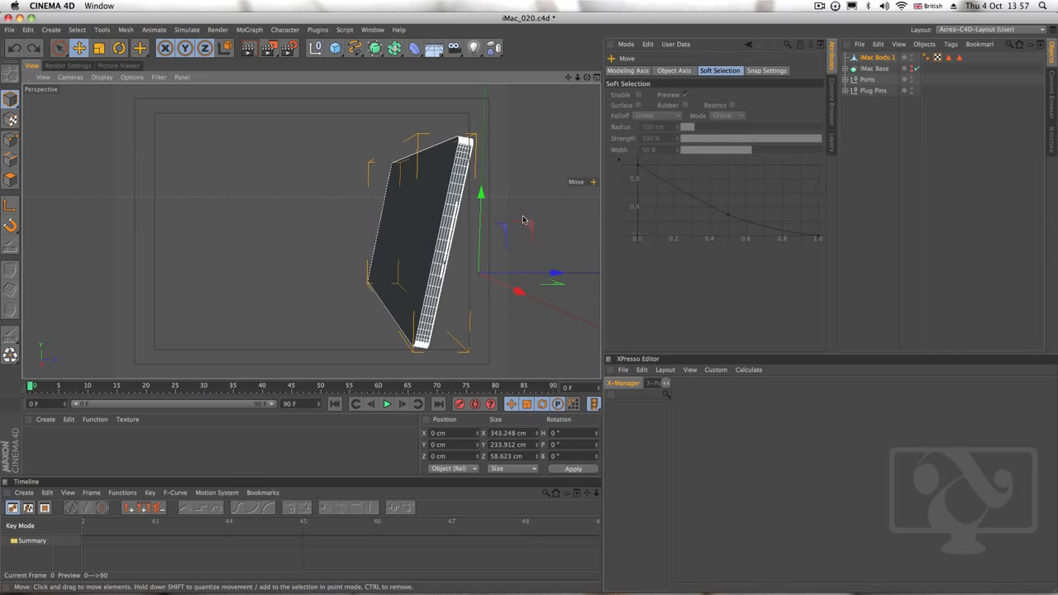
left_click_drag(311, 231, 453, 231, "alt")
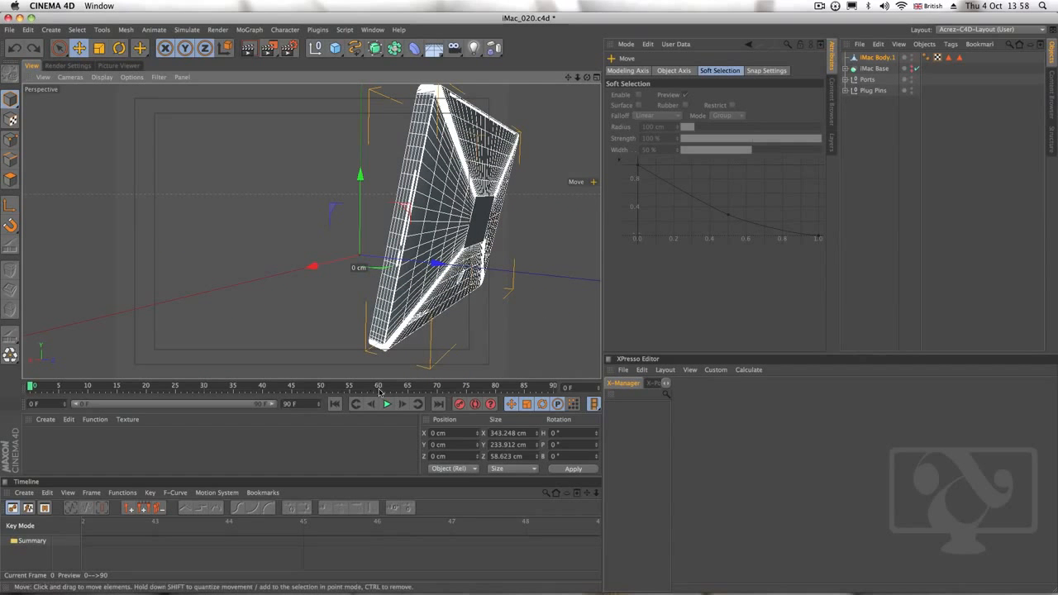
Try tilting the iMac body on its own with the Rotate tool, and undo the rotation
left_click_drag(408, 293, 432, 294, "alt")
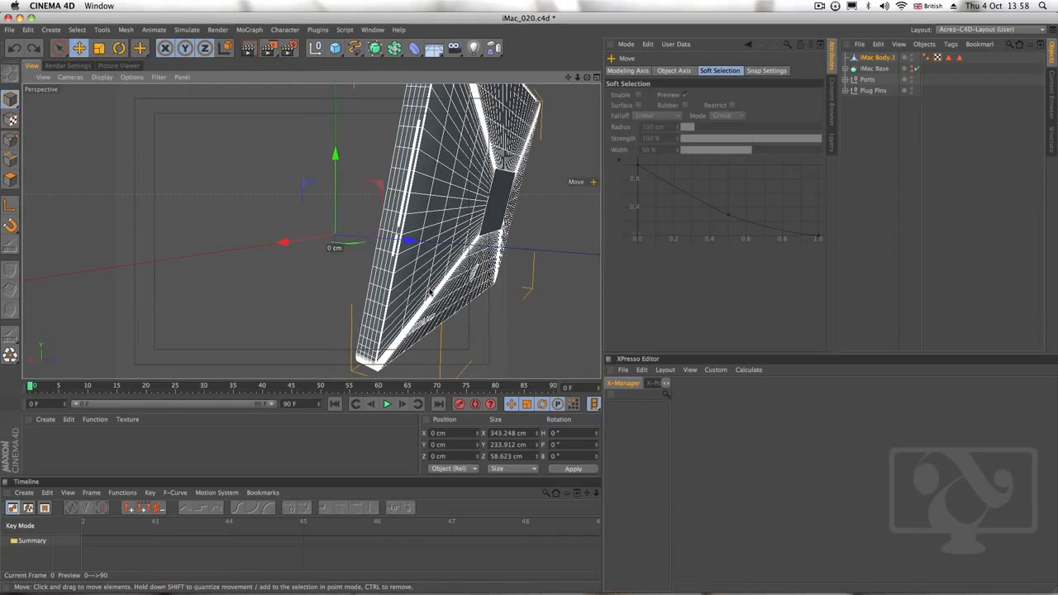
key("r")
left_click(363, 205)
left_click_drag(364, 203, 450, 299)
key("super+z")
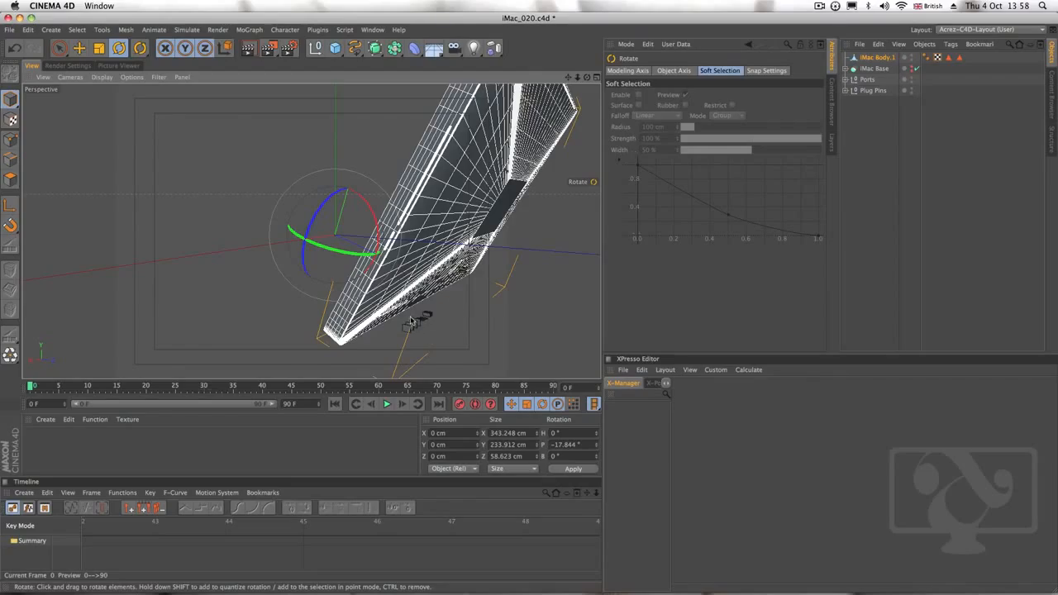
mouse_move(412, 322)
right_mouse_down("alt")
mouse_move(559, 285)
mouse_move(465, 323)
mouse_move(413, 321)
right_mouse_up("alt")
key("super+z")
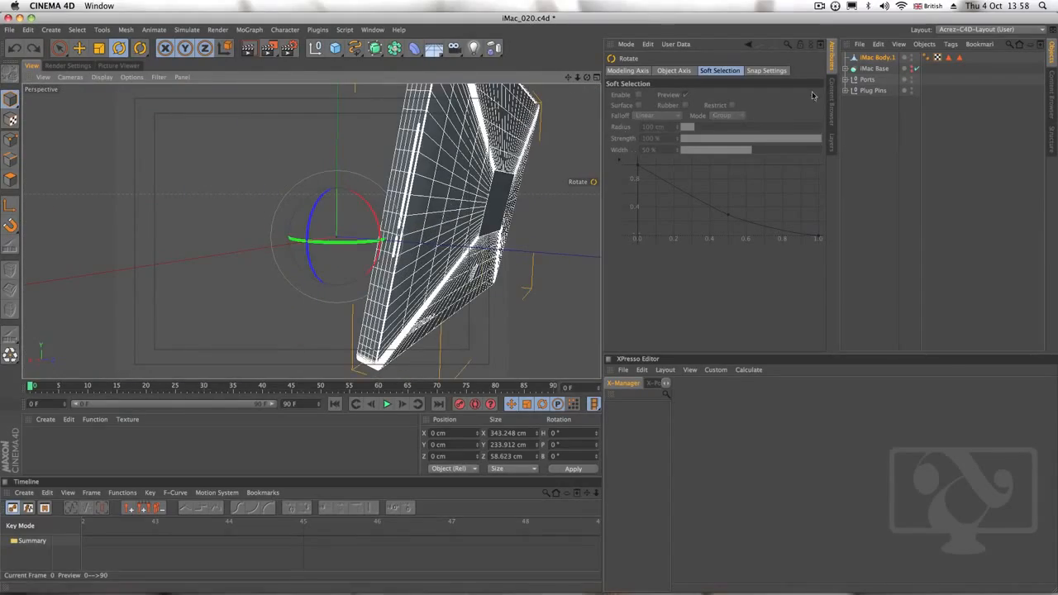
Select the iMac body together with the Ports and Plug Pins nulls and rotate them to a pitch of about 9.1°
left_click(871, 60)
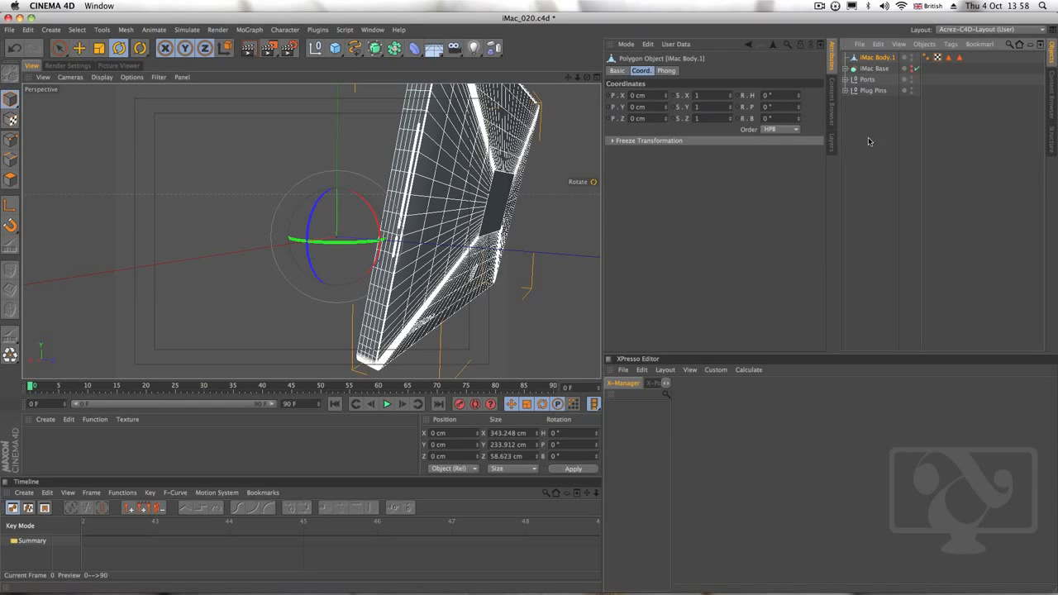
left_click(867, 80, "shift")
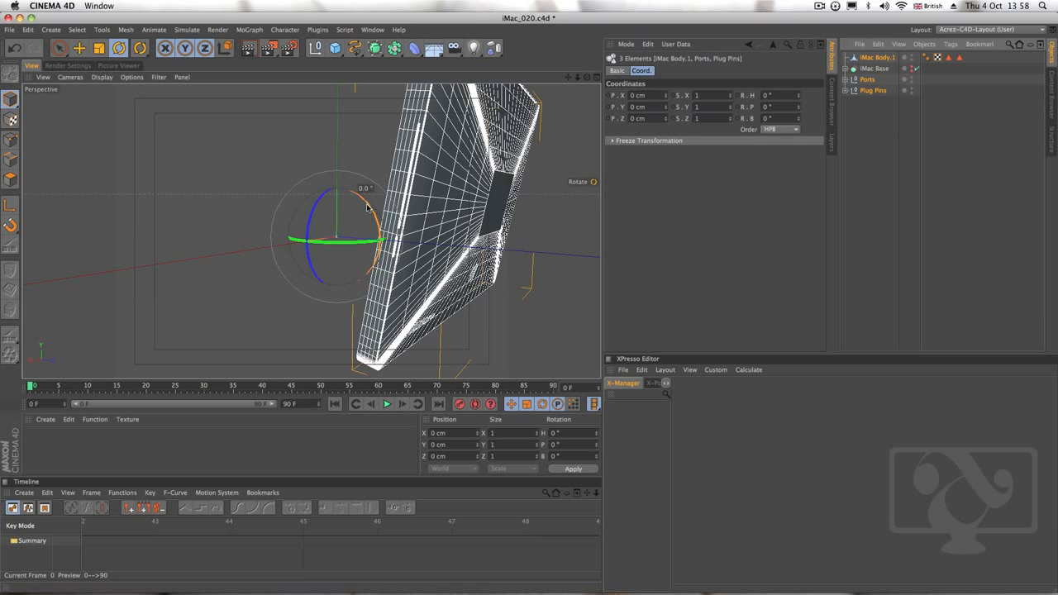
left_click_drag(348, 208, 312, 229)
key("super+z")
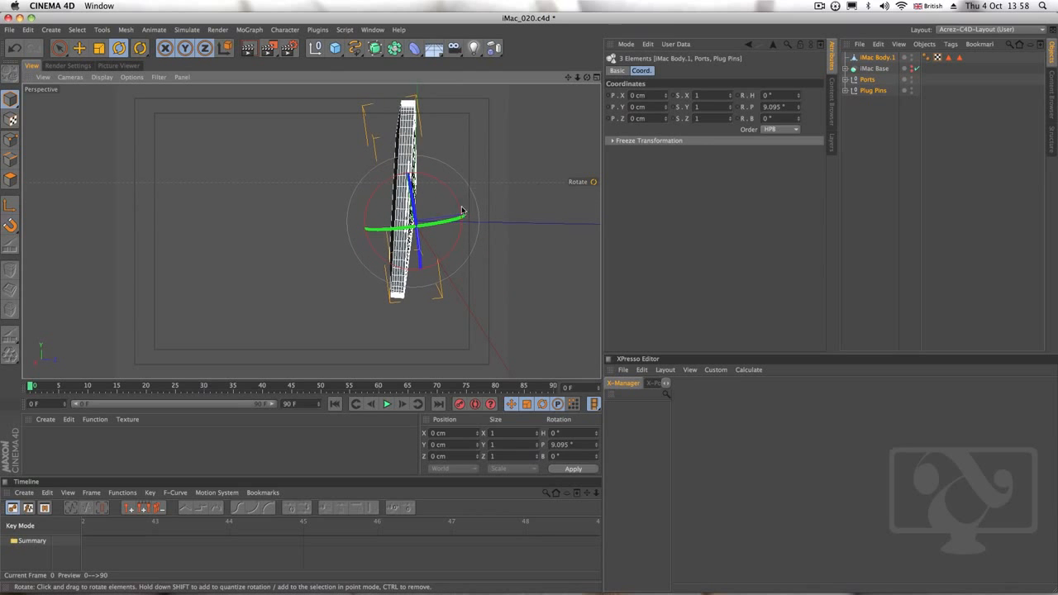
Adjust the pitch of the iMac body, Ports and Plug Pins to about 10.5° in the Right view against the reference image
left_click(597, 78)
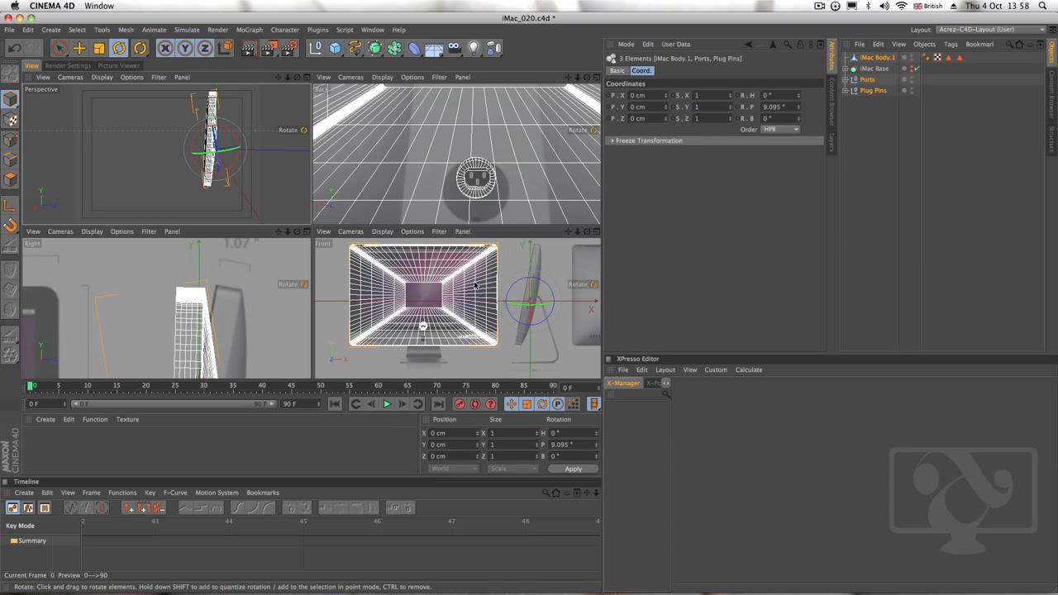
middle_click_drag(160, 345, 170, 302, "alt")
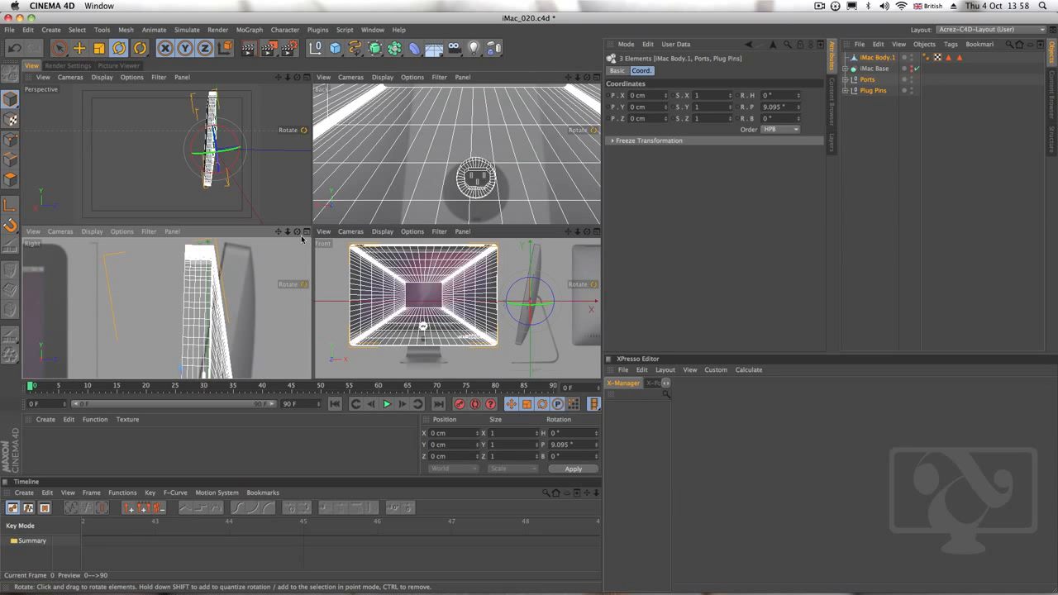
left_click(308, 232)
scroll(359, 265, "down", 6)
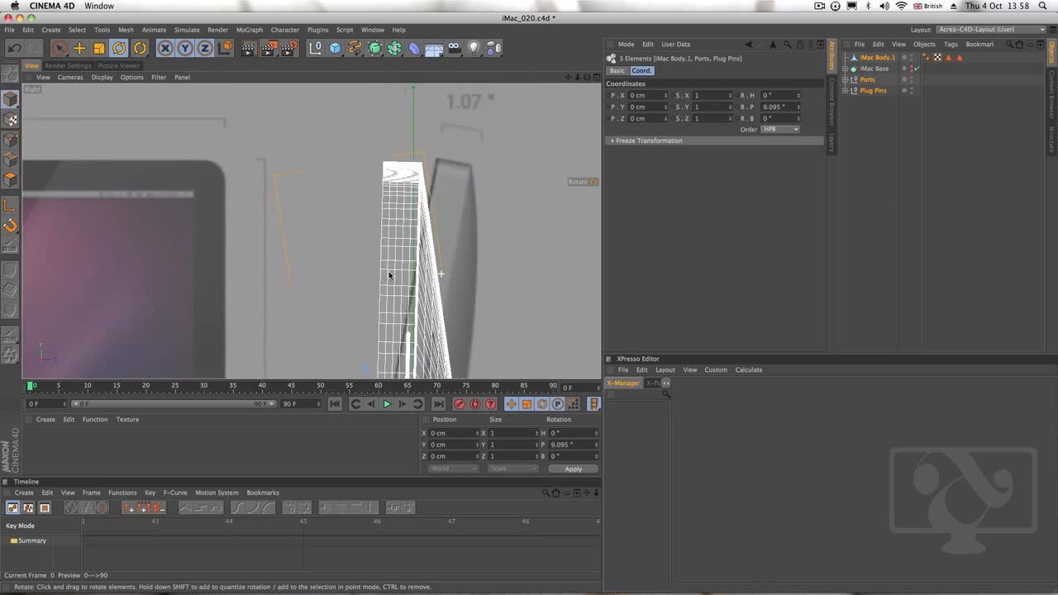
left_click_drag(418, 199, 422, 237)
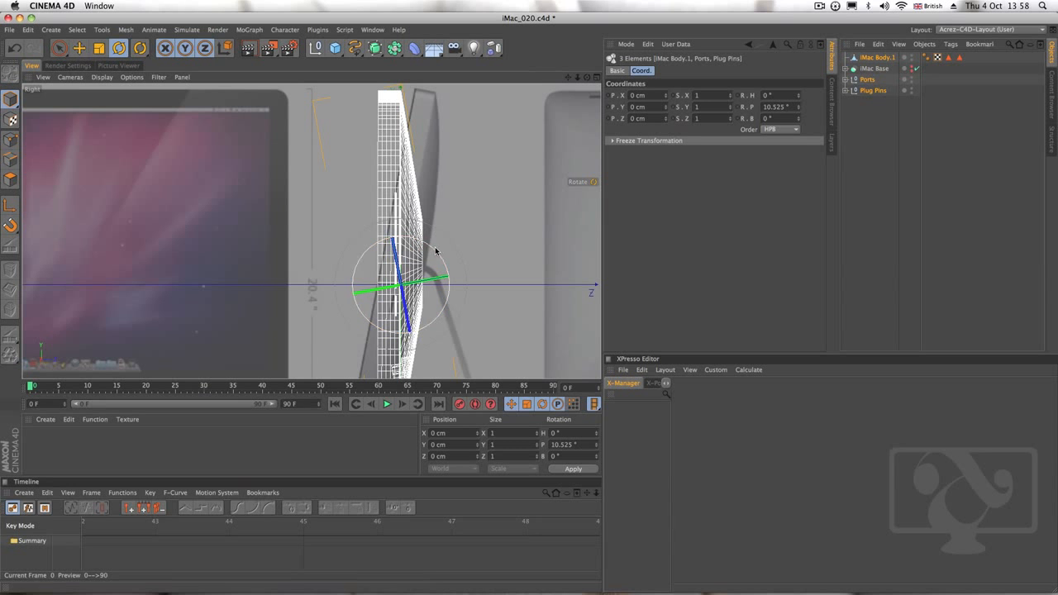
scroll(454, 218, "down", 2)
scroll(454, 218, "up", 1)
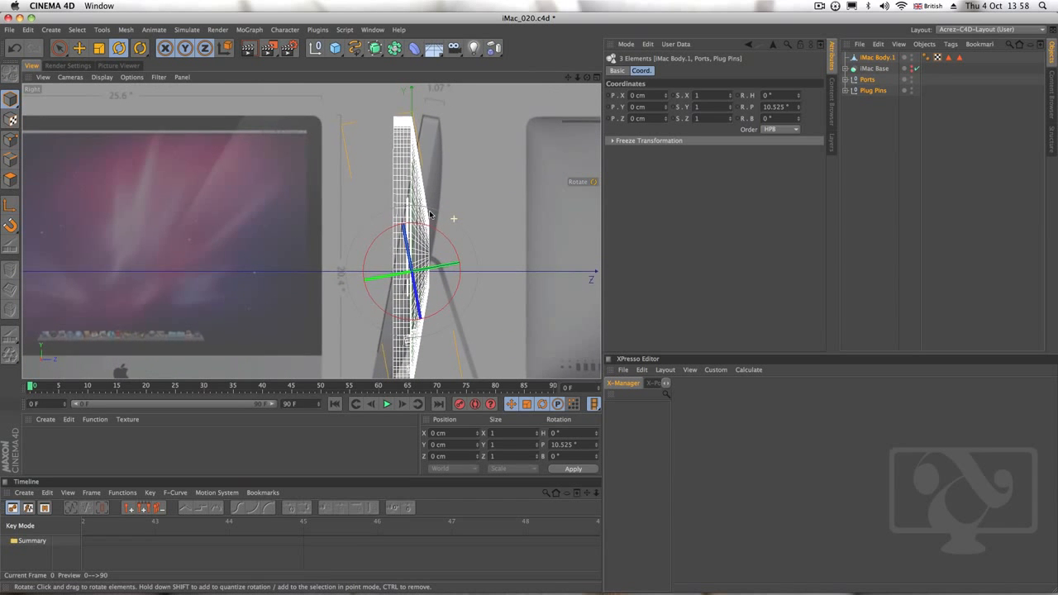
Select only the iMac body in the Front view and activate the Knife tool in polygon mode
left_click(597, 77)
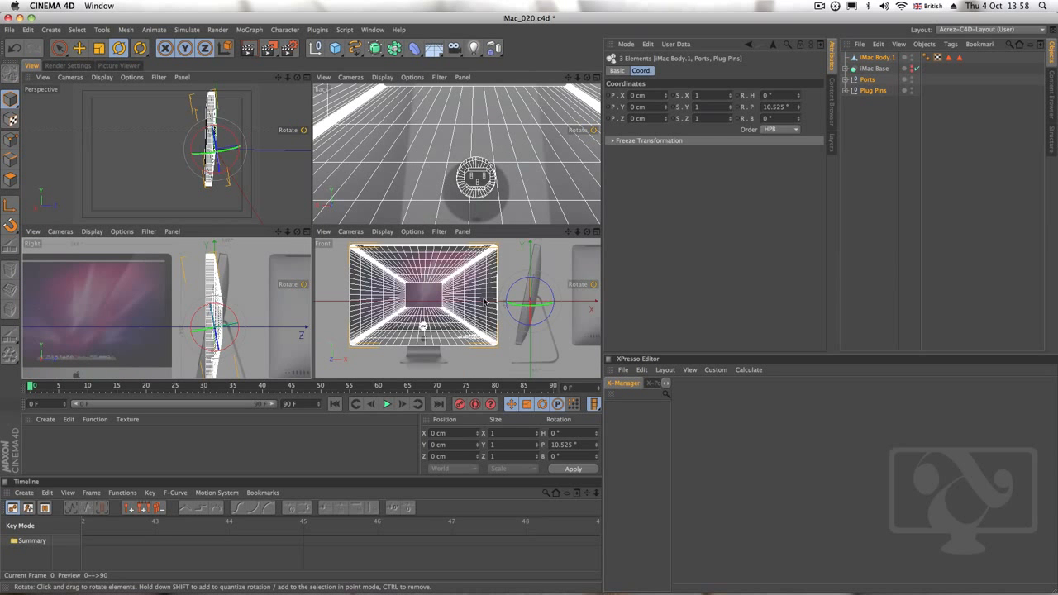
scroll(459, 293, "down", 2)
left_click(597, 232)
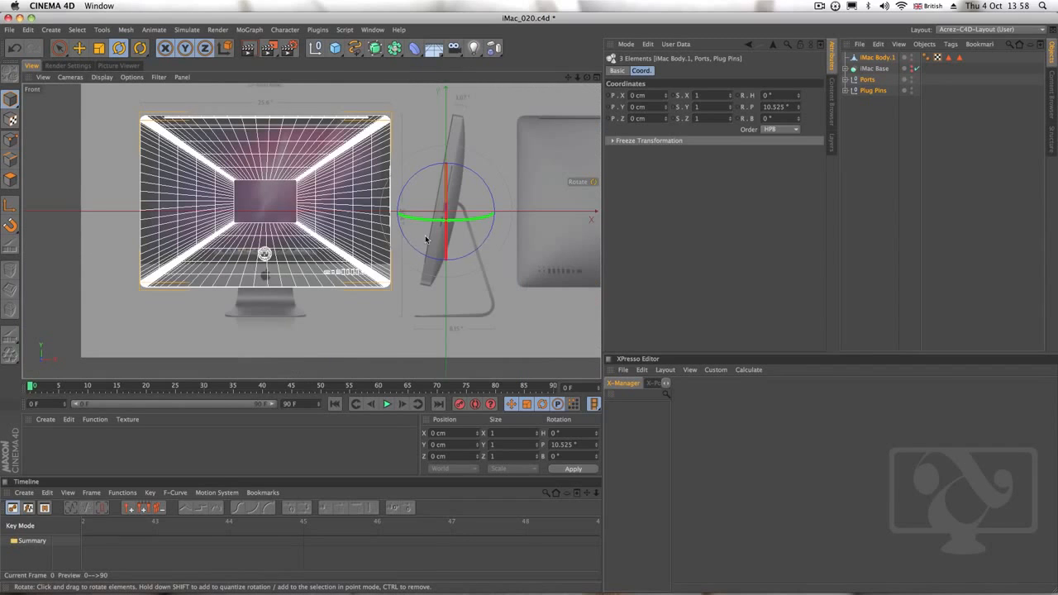
scroll(331, 241, "up", 3)
middle_click_drag(331, 241, 382, 278, "alt")
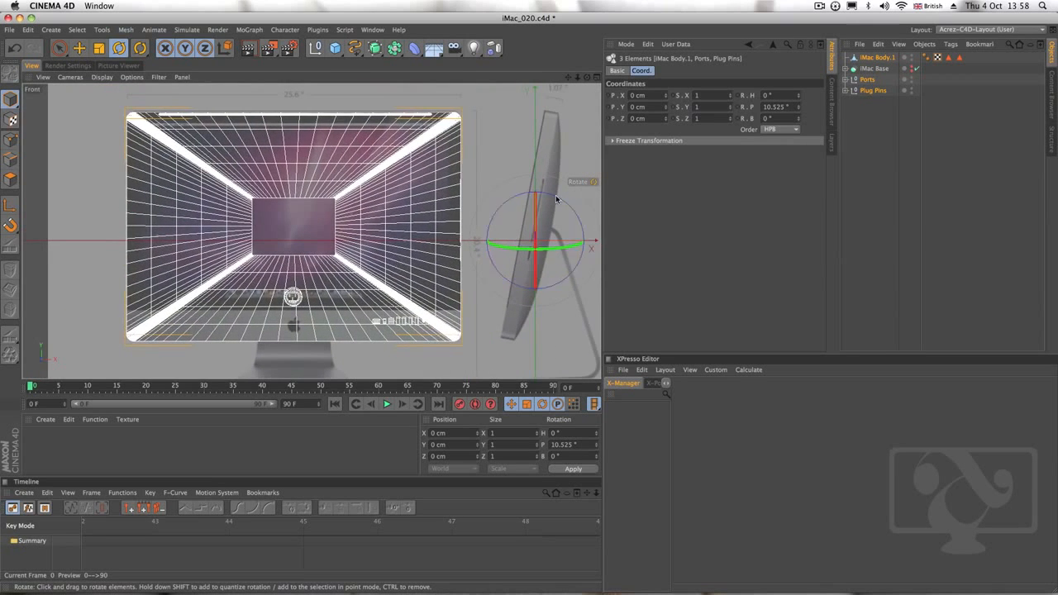
left_click(876, 126)
left_click(873, 58)
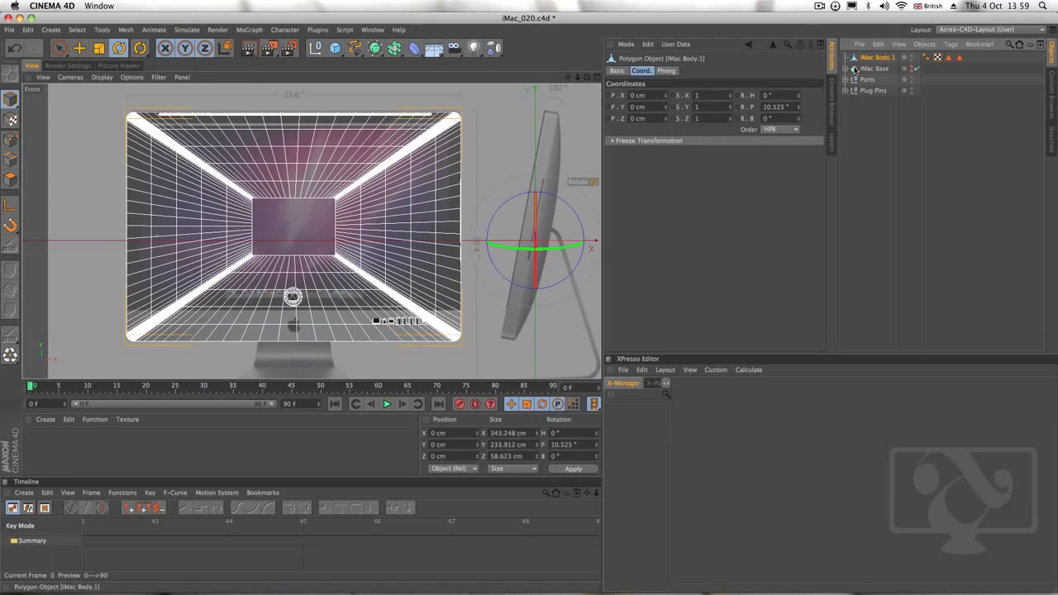
mouse_move(411, 167)
middle_mouse_down("alt")
mouse_move(439, 159)
mouse_move(413, 162)
middle_mouse_up("alt")
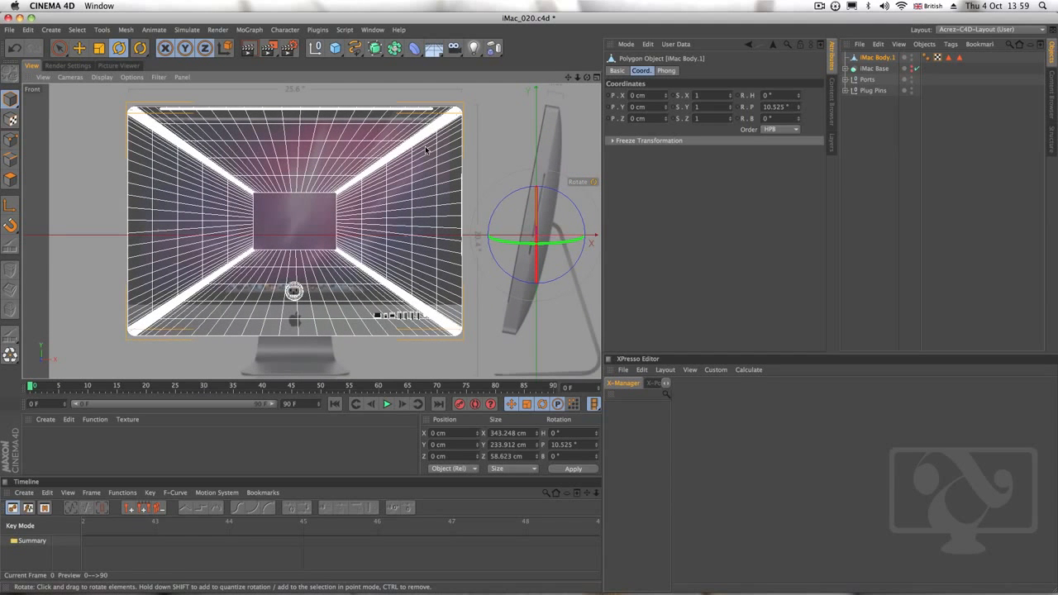
key("k")
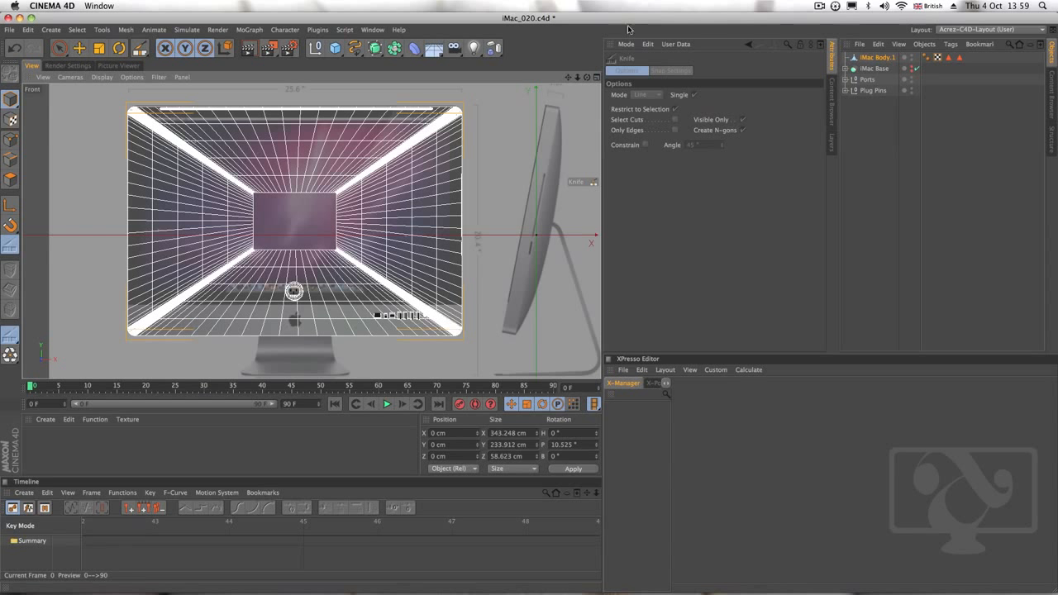
left_click(11, 180)
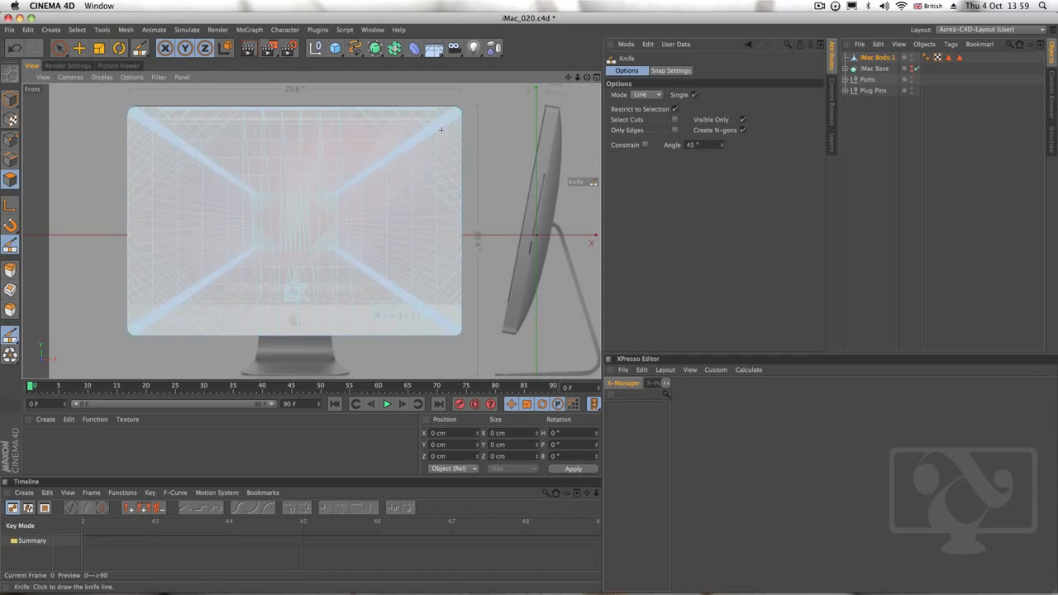
Cut a vertical knife line through the iMac body from top to bottom, just inside its right edge in the Front view
scroll(450, 206, "up", 5)
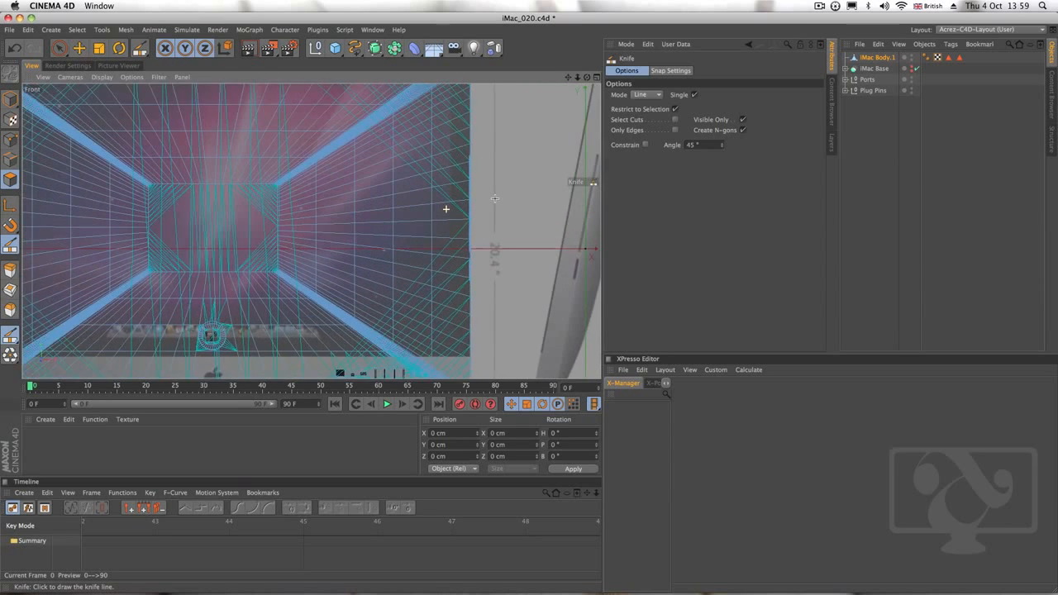
scroll(447, 209, "up", 1)
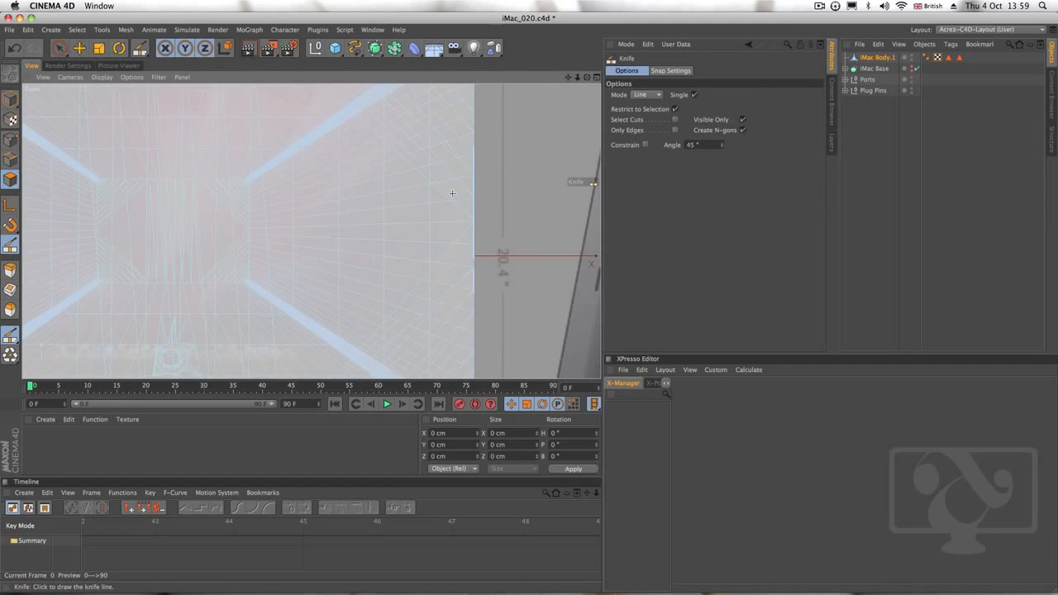
scroll(467, 223, "down", 6)
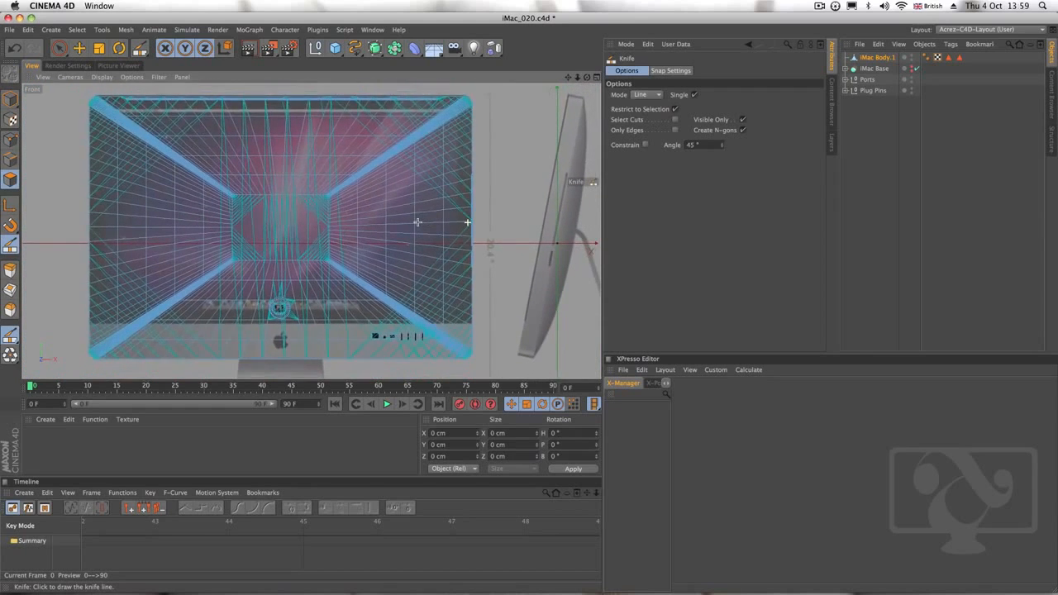
right_click_drag(417, 222, 415, 222, "alt")
middle_click_drag(428, 195, 422, 204, "alt")
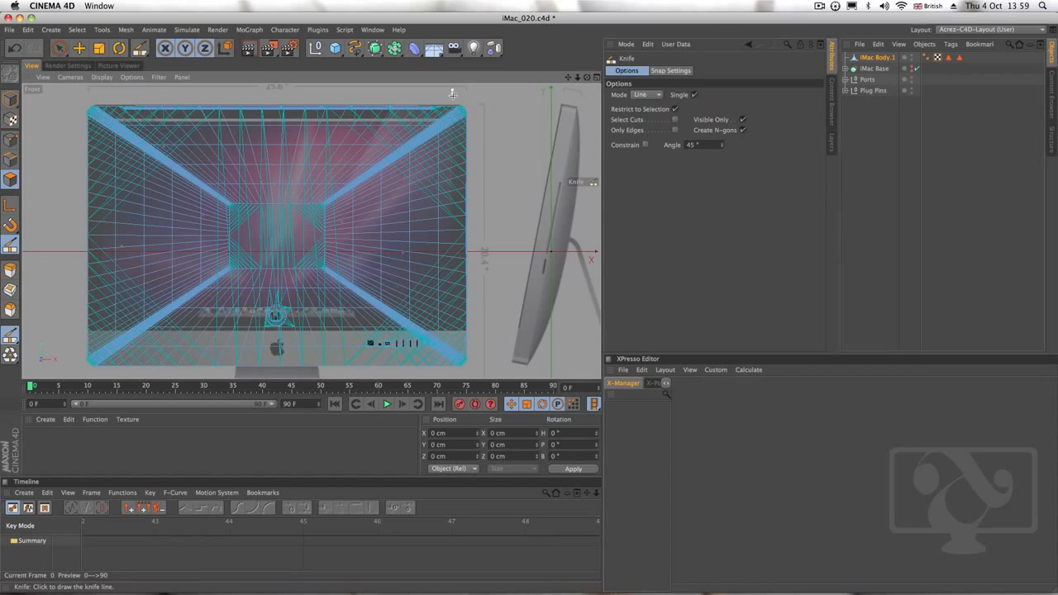
mouse_move(453, 91)
left_mouse_down()
mouse_move(452, 230)
mouse_move(437, 274)
mouse_move(451, 369)
left_mouse_up()
left_click_drag(460, 376, 457, 374)
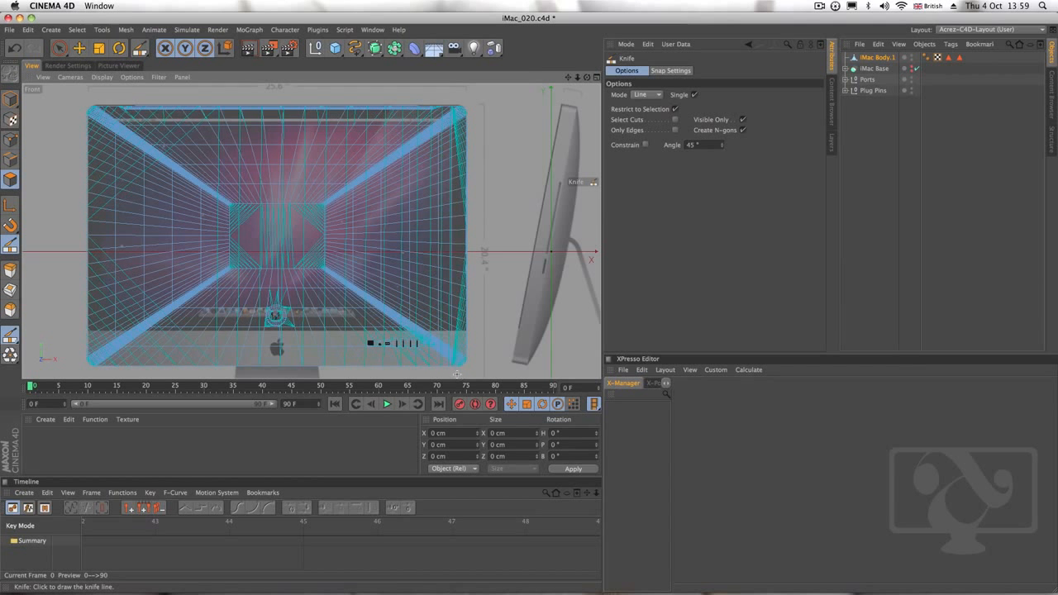
Examine the new vertical cut on the front of the iMac body in the perspective view, using Model mode with the object deselected
left_click(595, 77)
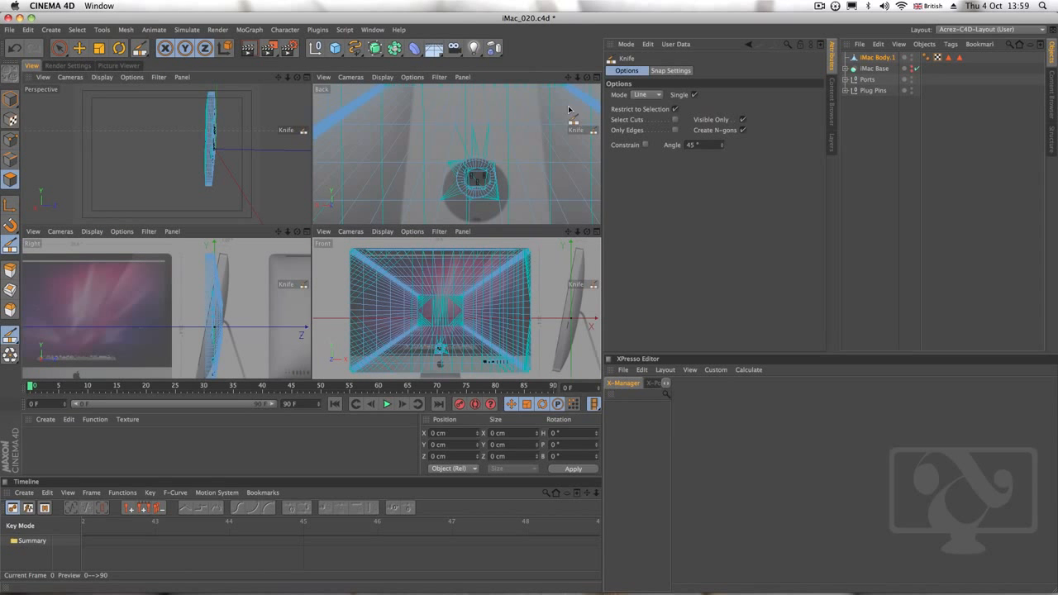
left_click(307, 79)
left_click_drag(366, 190, 449, 190, "alt")
right_click_drag(360, 154, 494, 154, "alt")
mouse_move(422, 235)
left_mouse_down("alt")
mouse_move(382, 237)
mouse_move(496, 229)
mouse_move(466, 239)
mouse_move(406, 226)
left_mouse_up("alt")
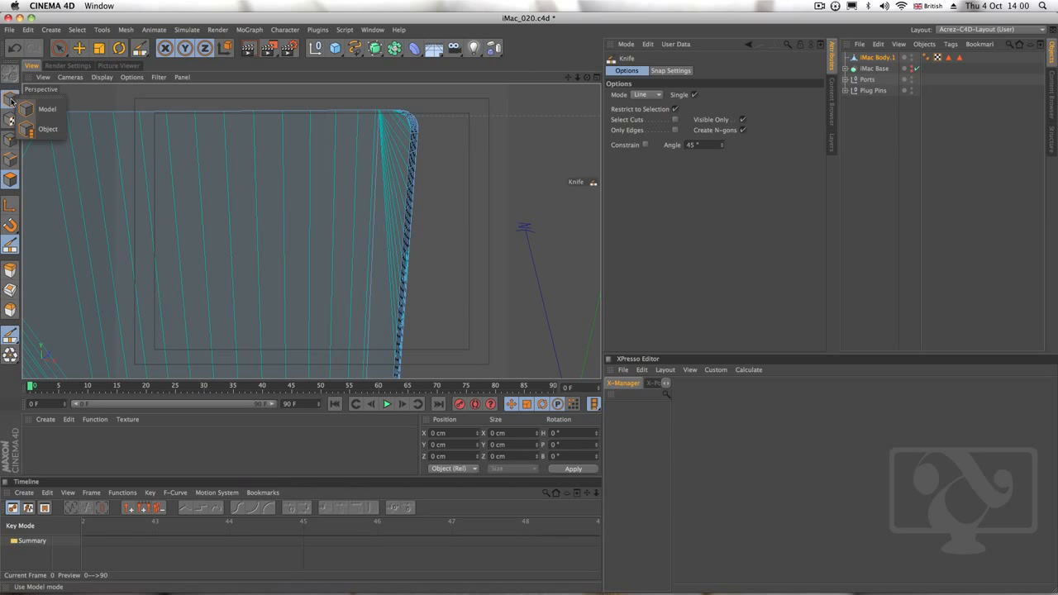
left_click(11, 100)
left_click_drag(453, 233, 447, 230, "alt")
left_click(879, 139)
left_click_drag(385, 293, 382, 208, "alt")
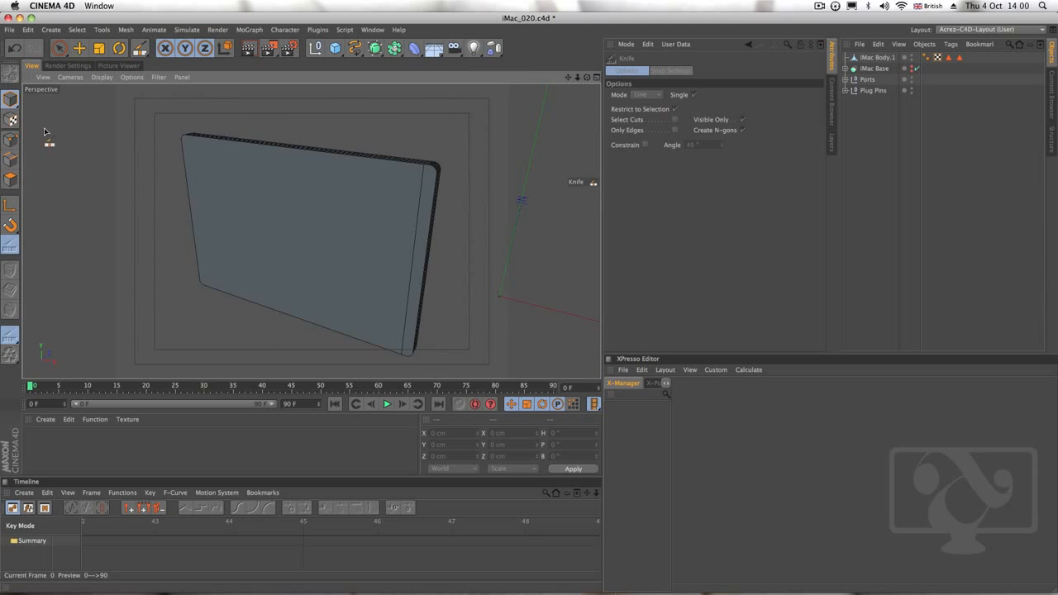
Reselect the iMac body in polygon mode and knife a matching vertical line just inside its left edge in the Front view
left_click(11, 179)
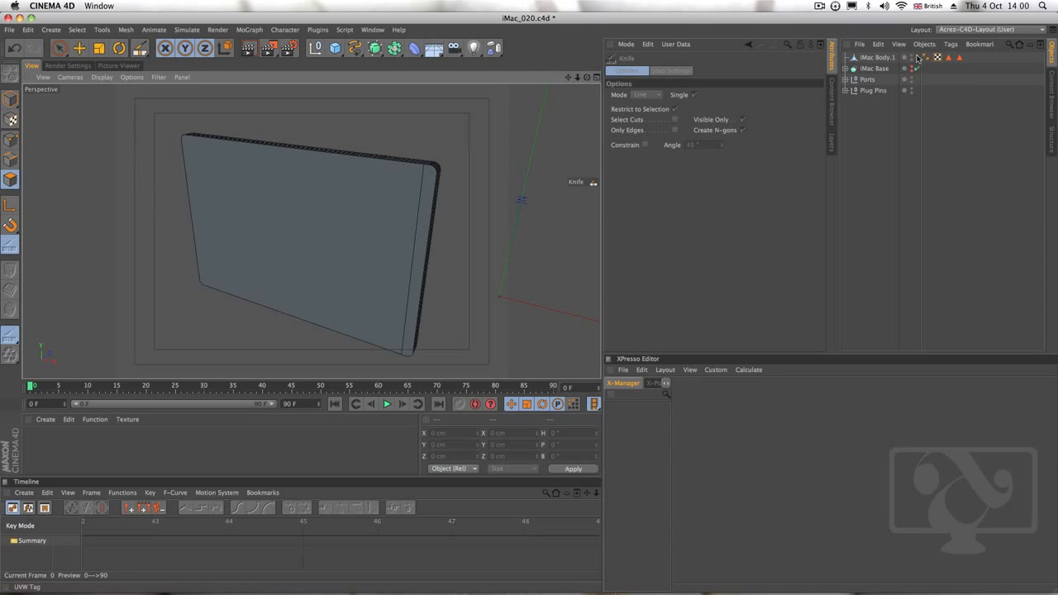
left_click(883, 58)
right_click_drag(420, 213, 458, 204, "alt")
middle_click_drag(428, 254, 465, 231, "alt")
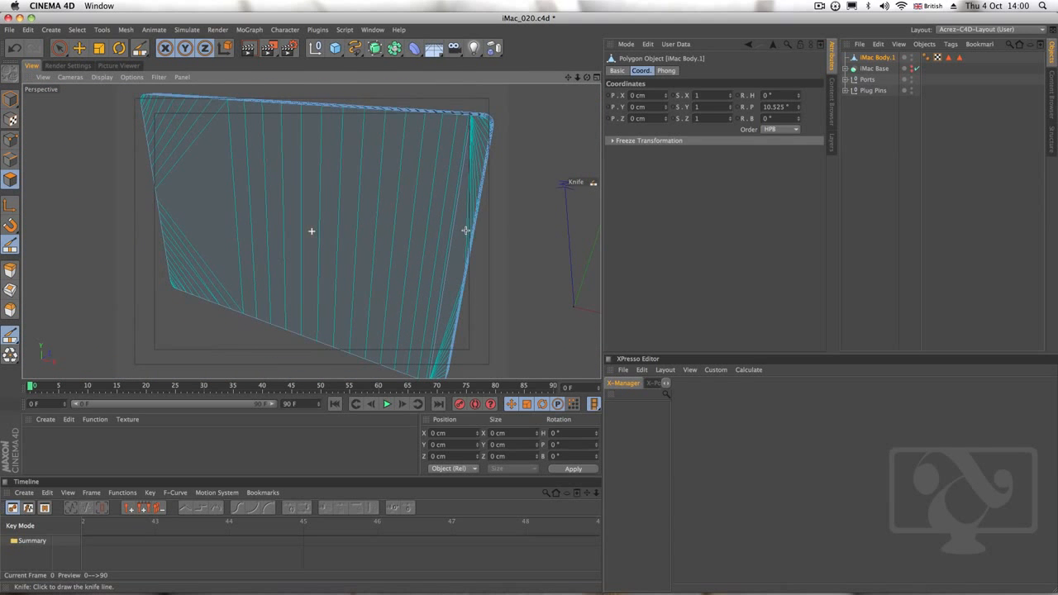
left_click(596, 76)
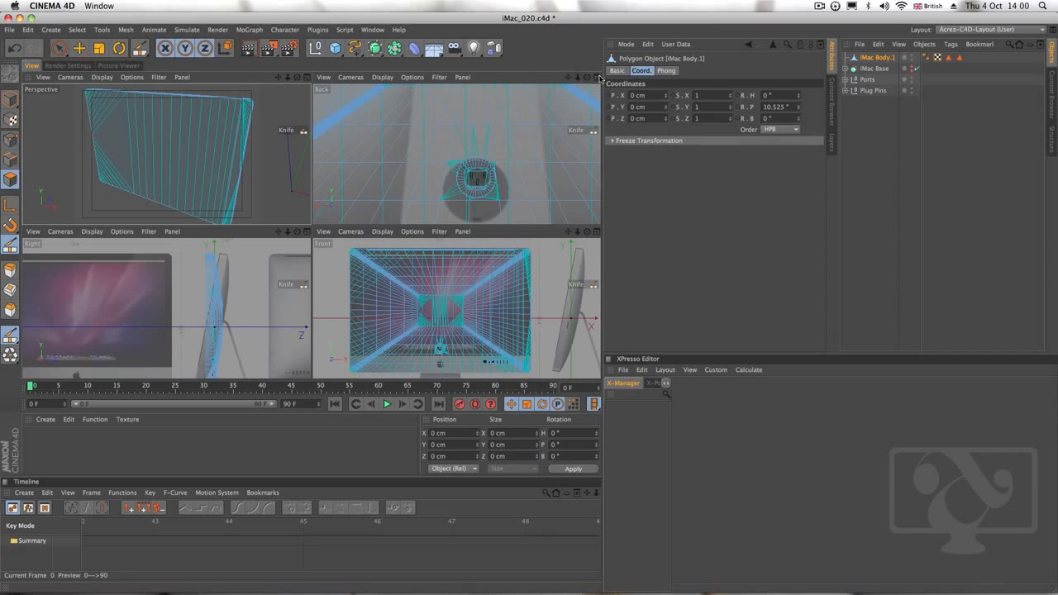
left_click(596, 232)
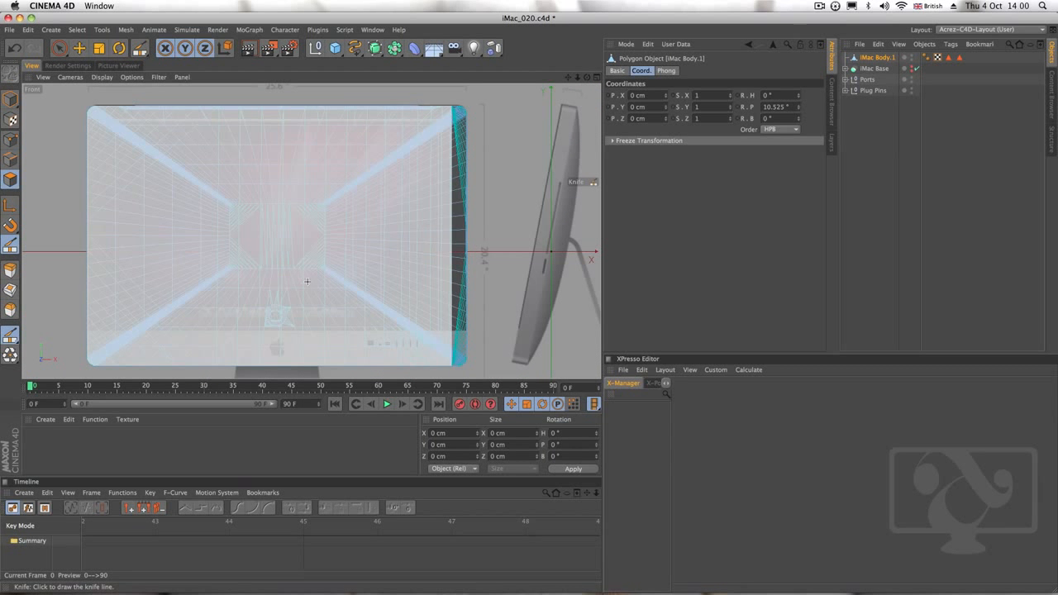
middle_click_drag(215, 252, 303, 261, "alt")
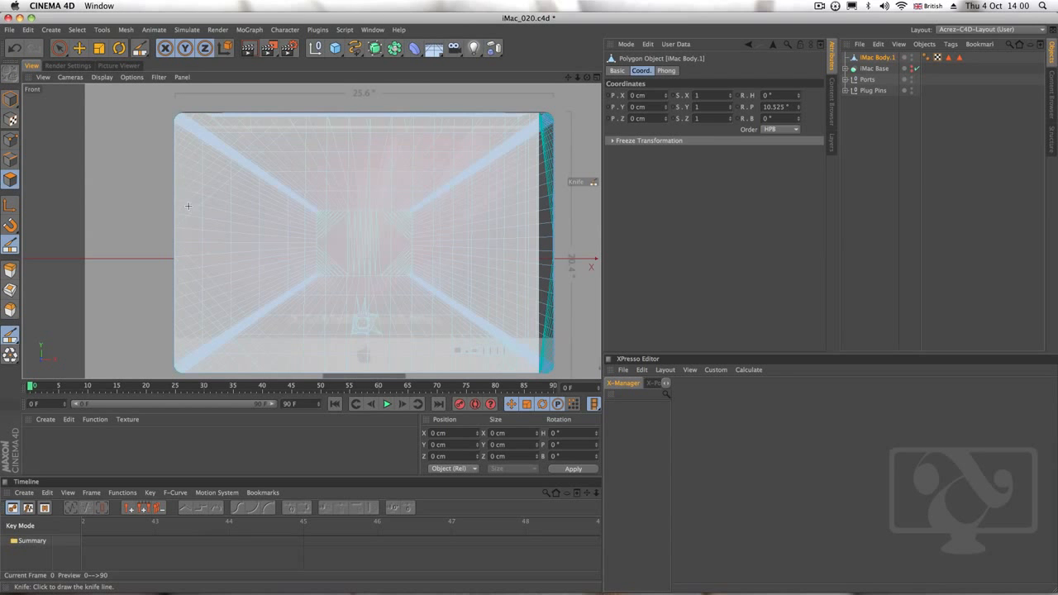
left_click_drag(189, 100, 205, 389)
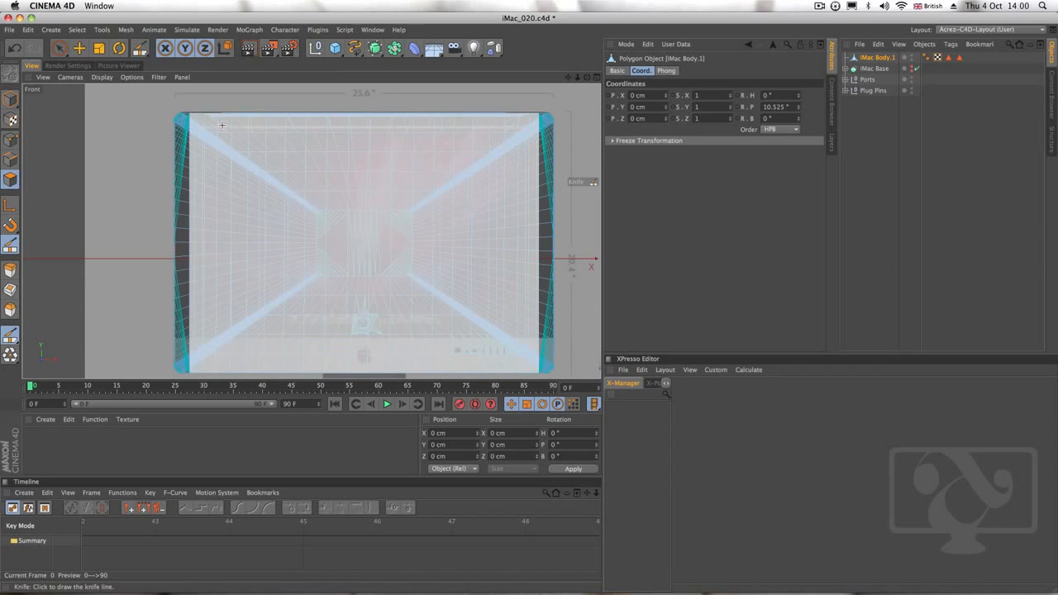
Knife two horizontal lines across the iMac body, one just below its top edge and one slightly above the chin
left_click_drag(155, 124, 572, 125)
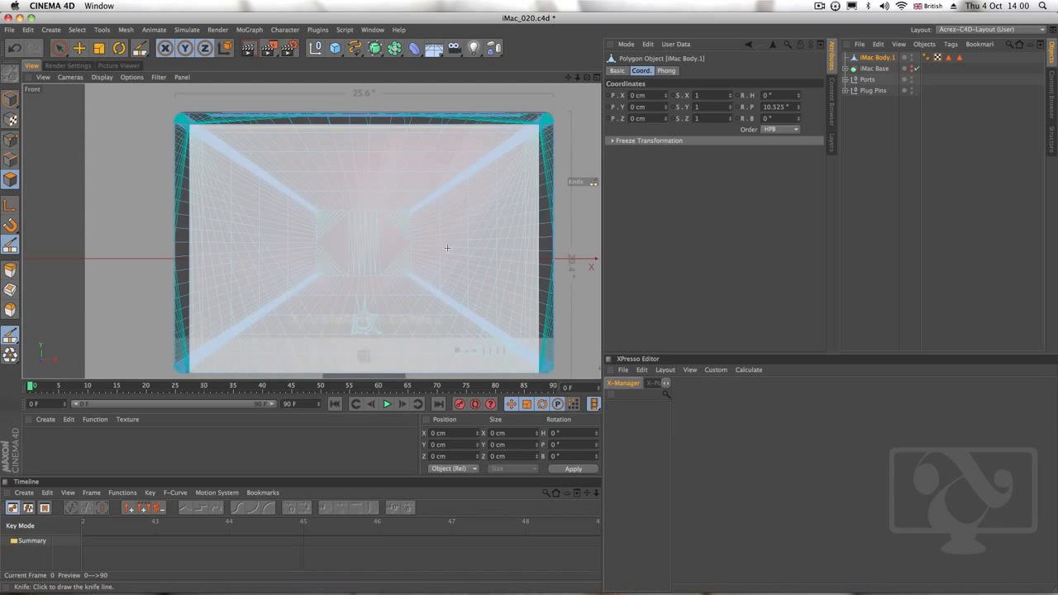
middle_click_drag(394, 310, 400, 267, "alt")
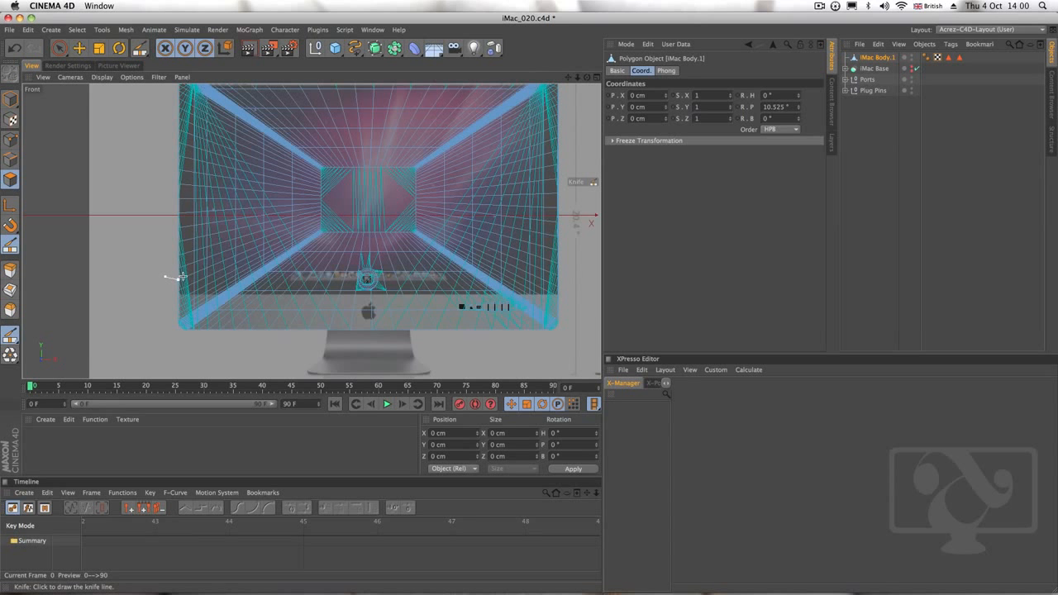
left_click_drag(181, 277, 560, 265)
left_click_drag(167, 279, 578, 279)
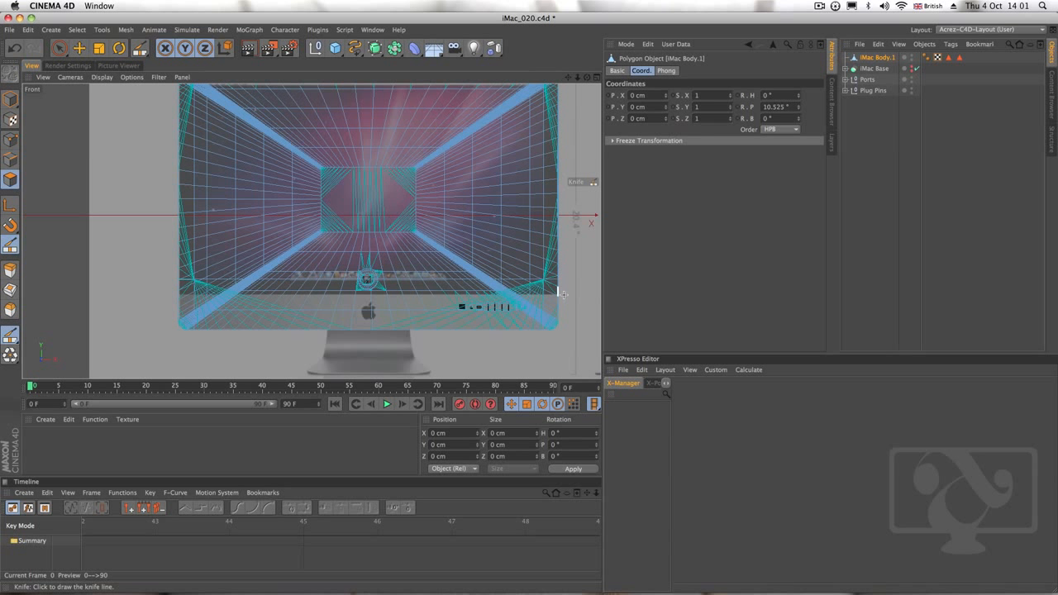
Knife a horizontal line across the iMac body along the chin's upper edge in the Front view, then return to the perspective view
left_click_drag(566, 295, 162, 289)
left_click(595, 77)
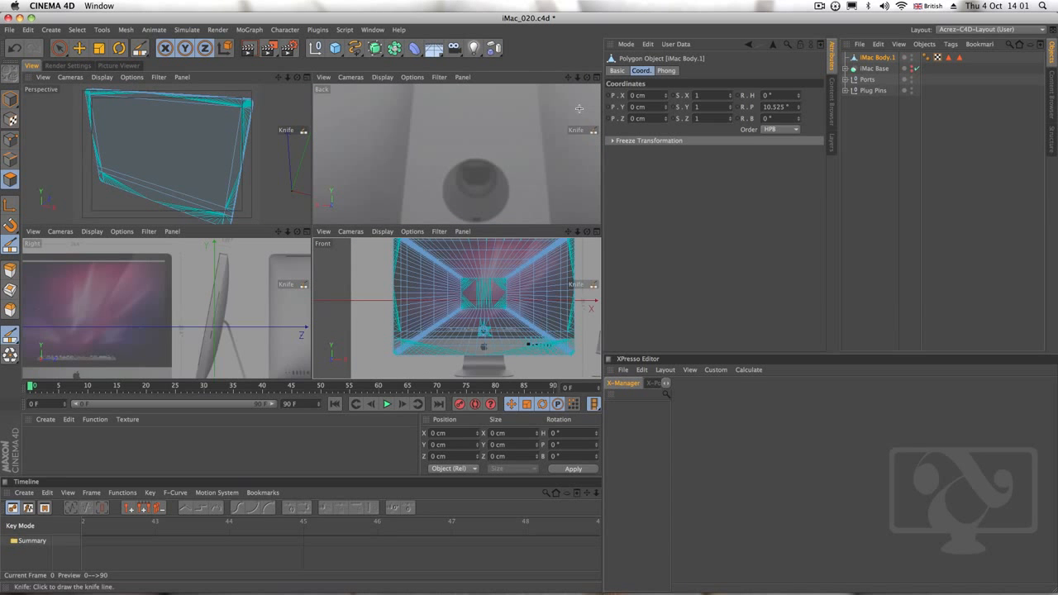
left_click(307, 77)
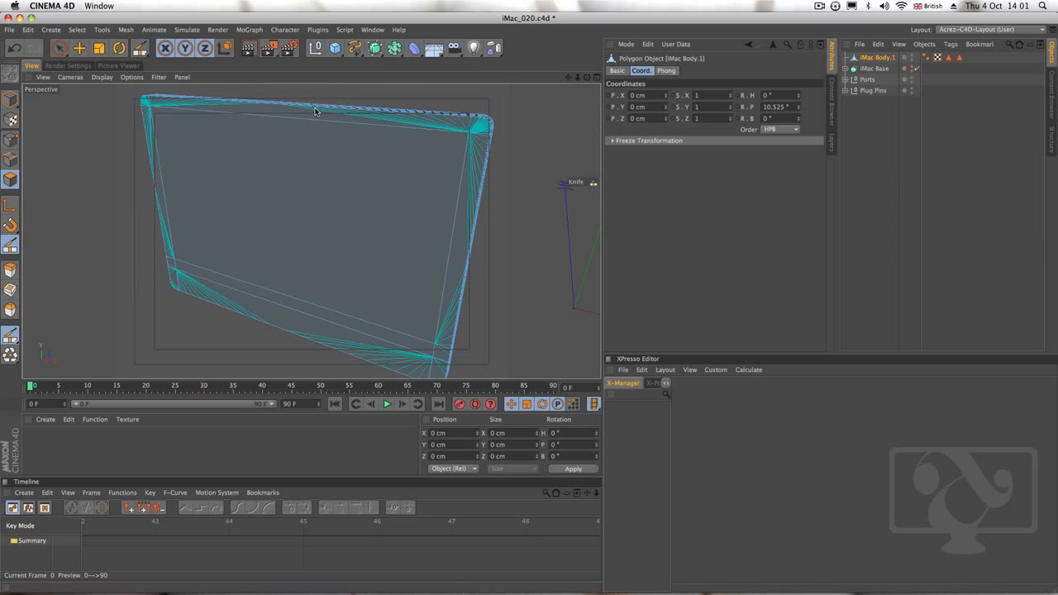
Examine the knifed screen border on the front of the iMac body from several angles, using Model mode with the object deselected
left_click(11, 100)
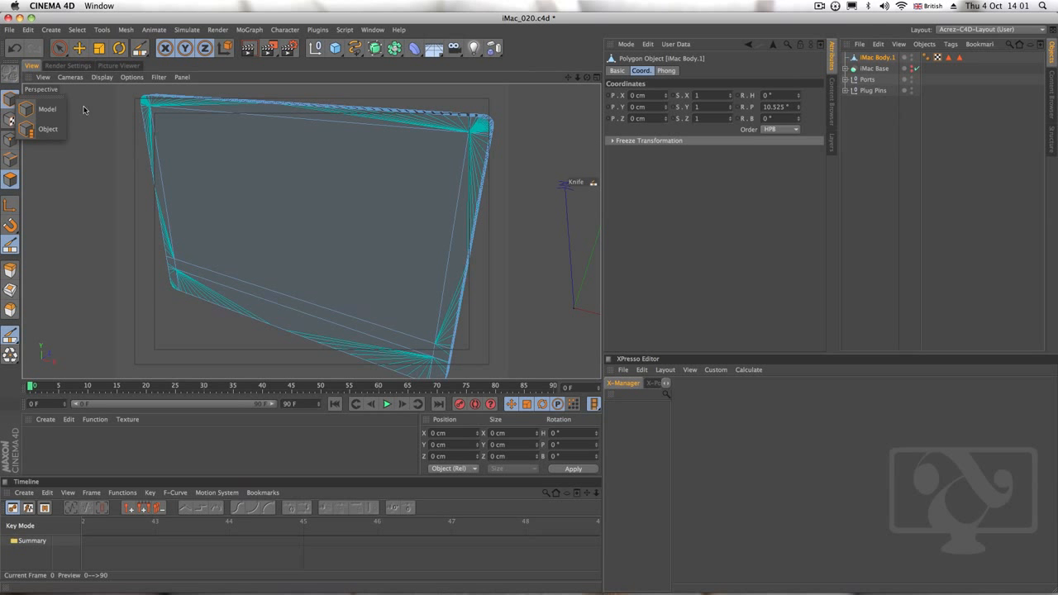
left_click(48, 109)
left_click(59, 48)
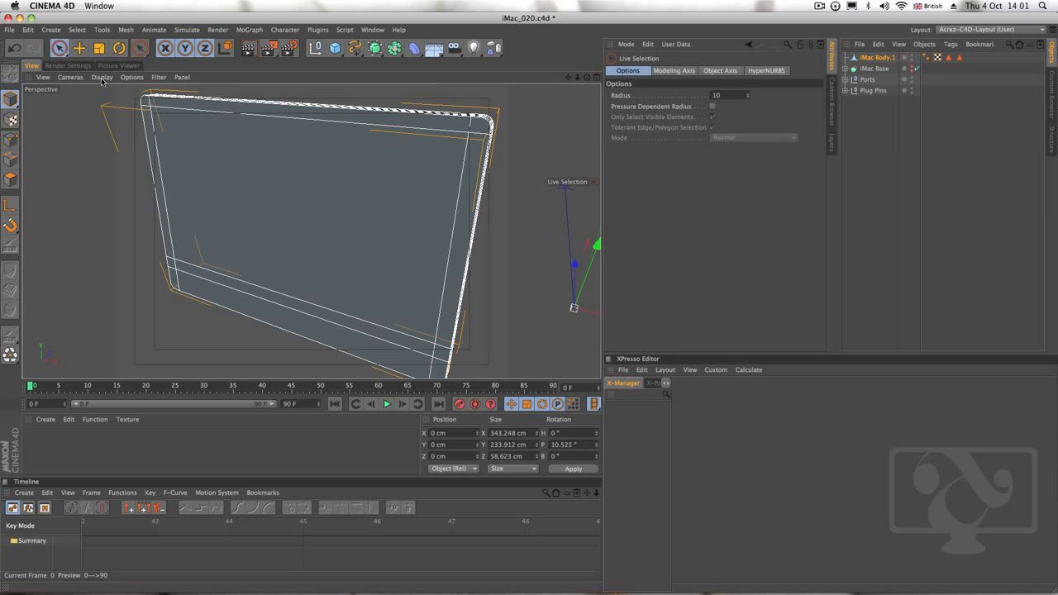
key("e")
left_click(883, 143)
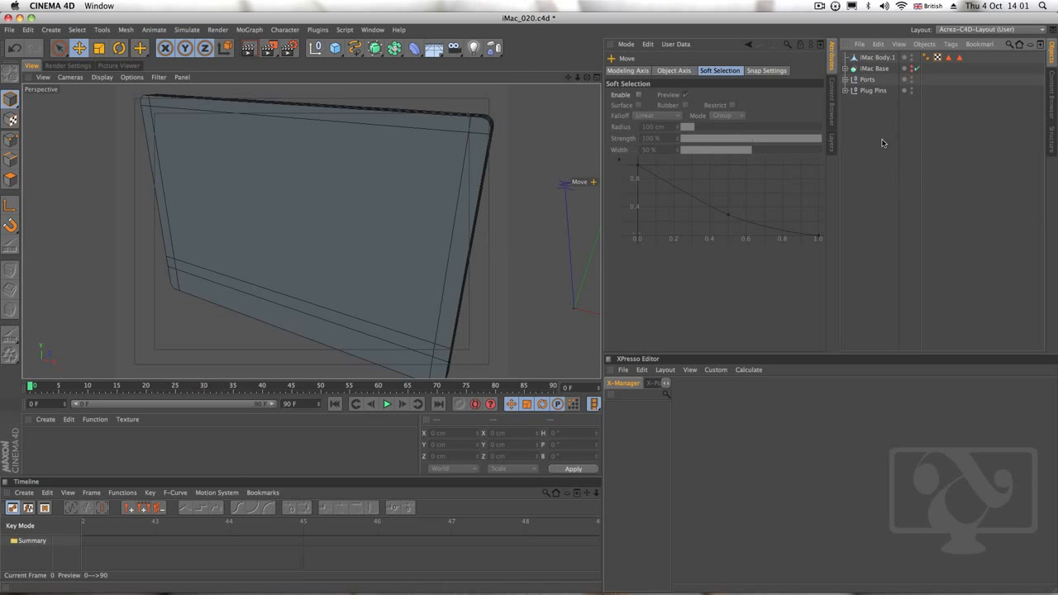
left_click_drag(428, 256, 422, 184, "alt")
left_click_drag(425, 231, 395, 223, "alt")
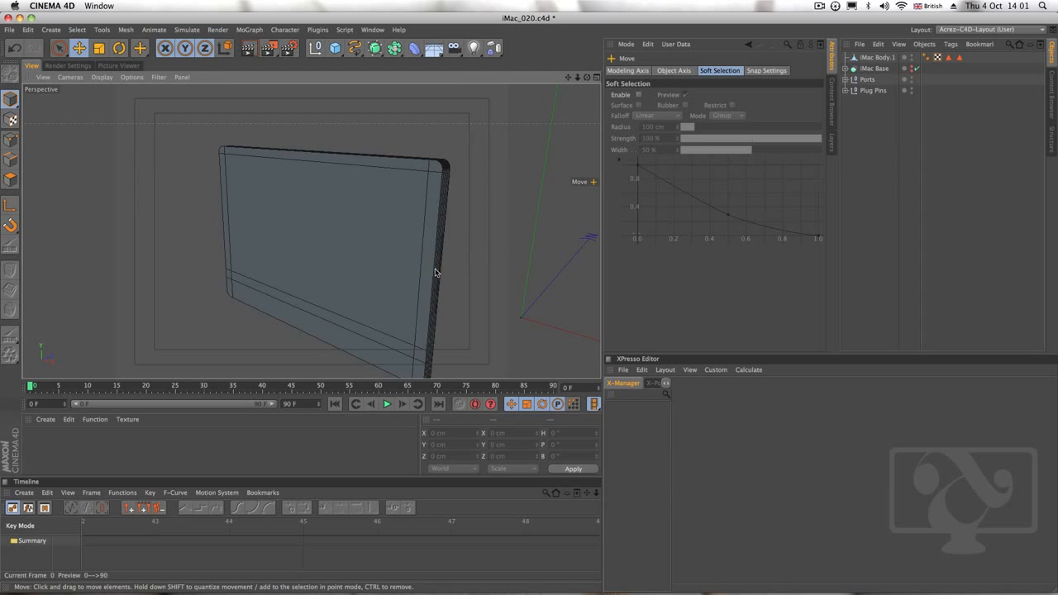
left_click_drag(436, 273, 380, 212, "alt")
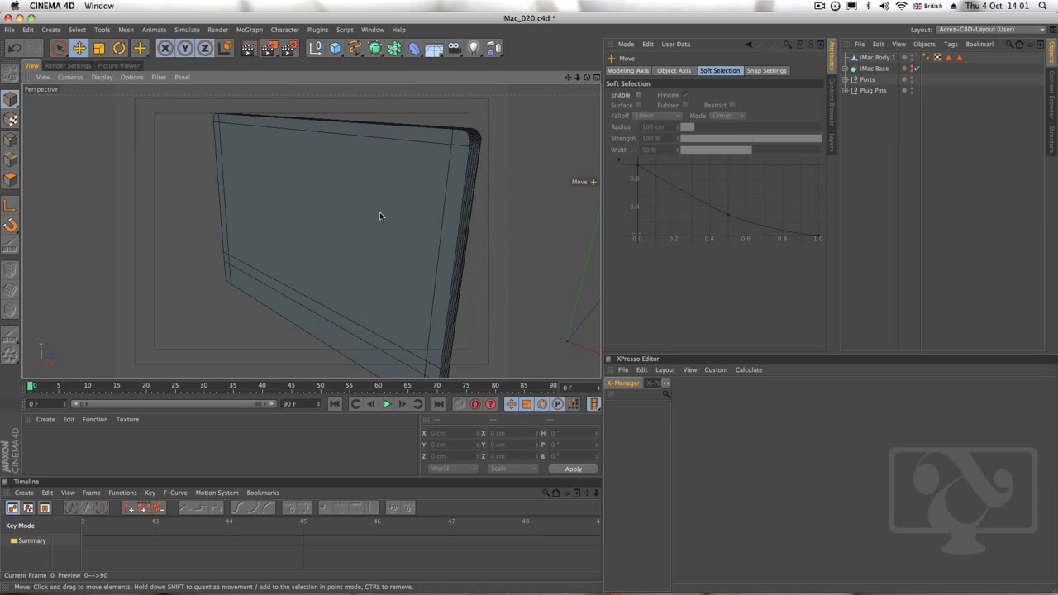
Reselect the iMac body in polygon mode and select the large screen polygon inside the knifed border
left_click(12, 182)
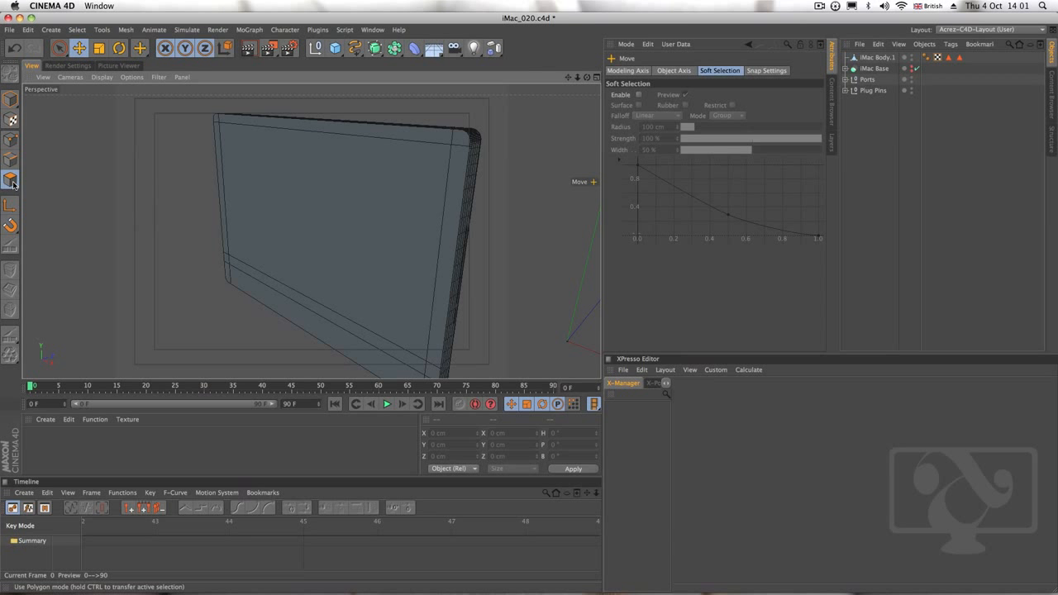
left_click(875, 58)
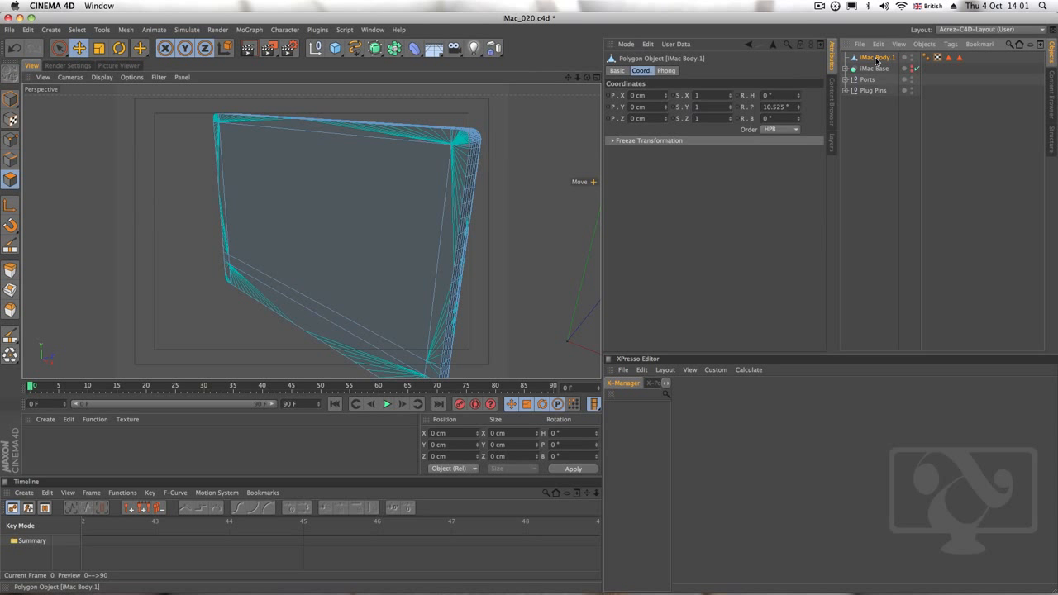
left_click(360, 158)
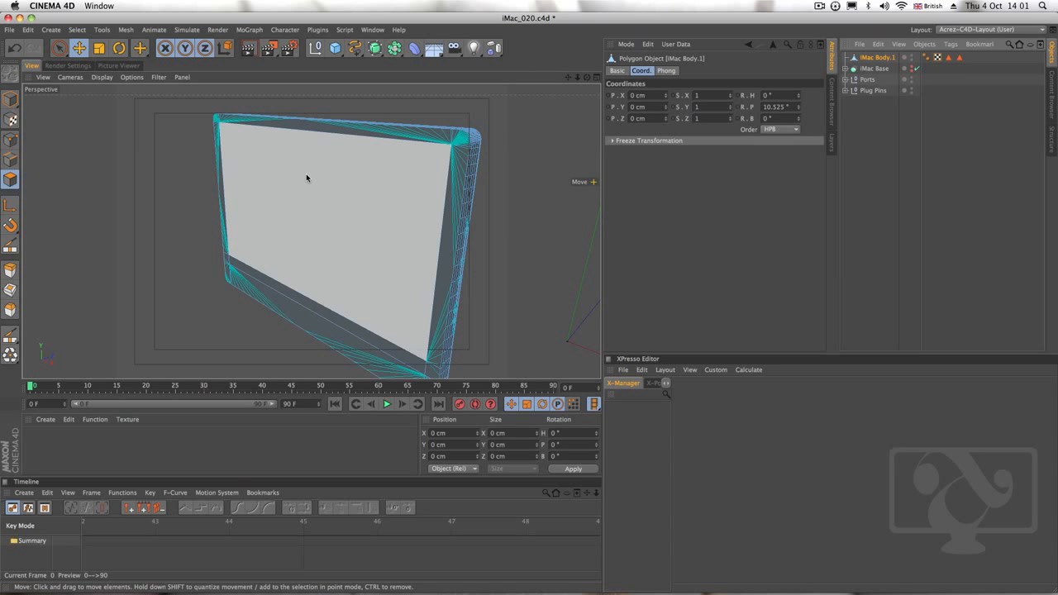
left_click(355, 215)
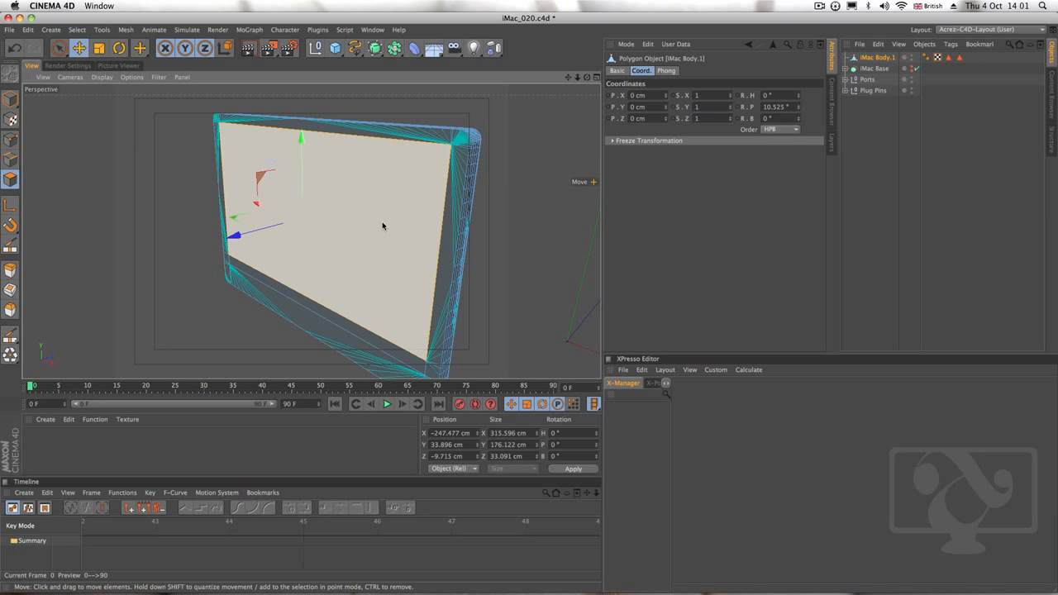
scroll(382, 224, "down", 6)
scroll(381, 223, "up", 7)
scroll(381, 220, "down", 1)
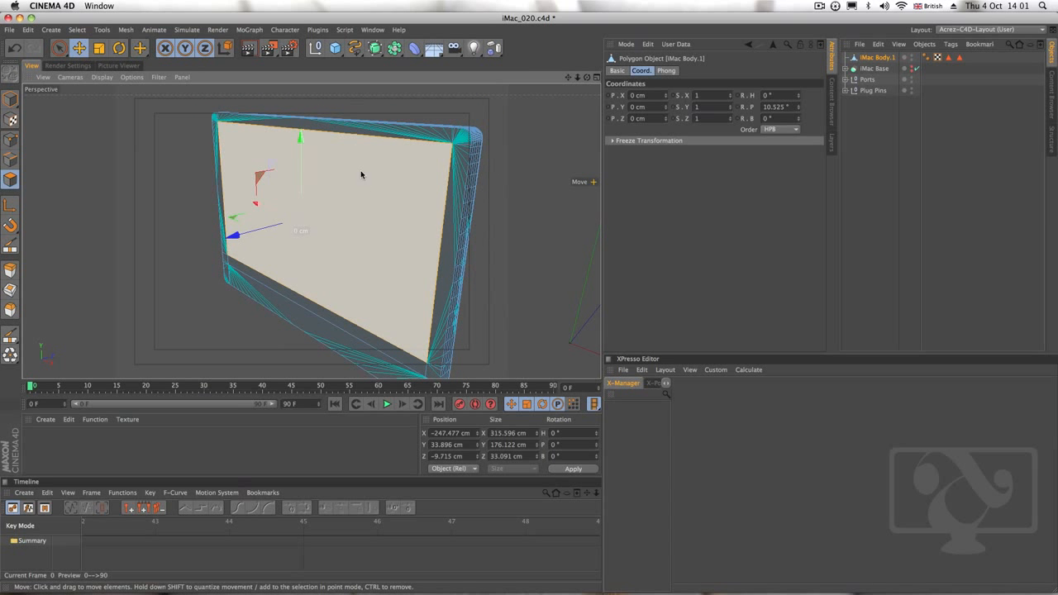
Store the selected screen polygon as a polygon selection tag named iMac Screen
left_click(77, 30)
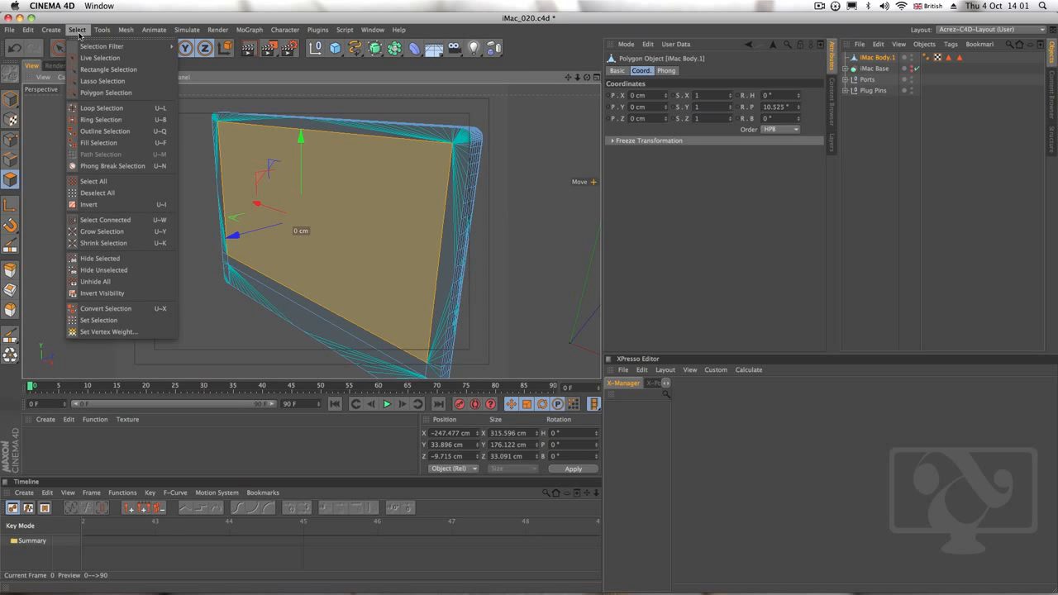
left_click(144, 320)
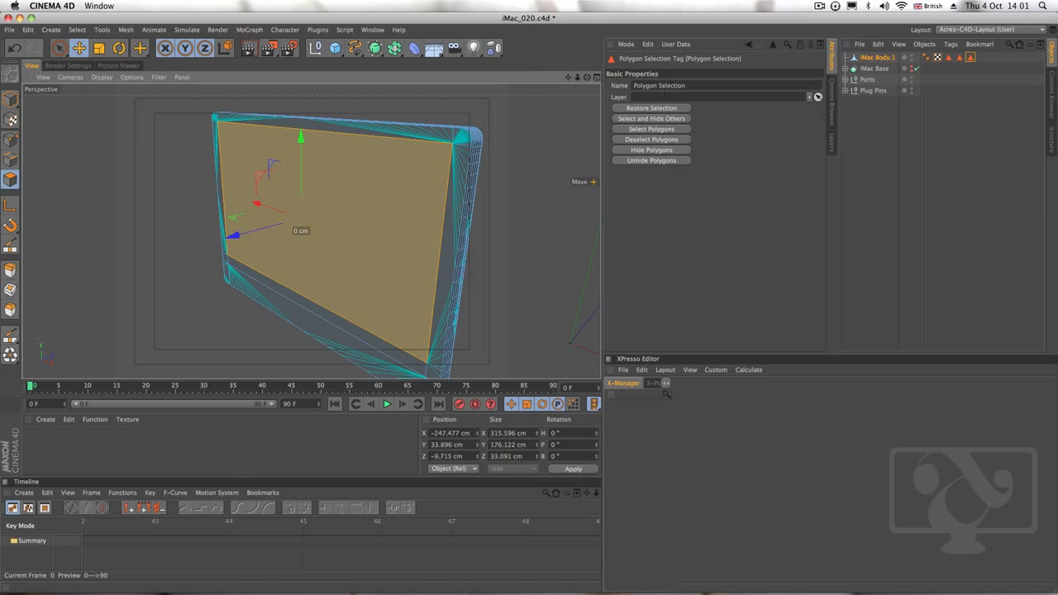
left_click(697, 85)
key("BackSpace")
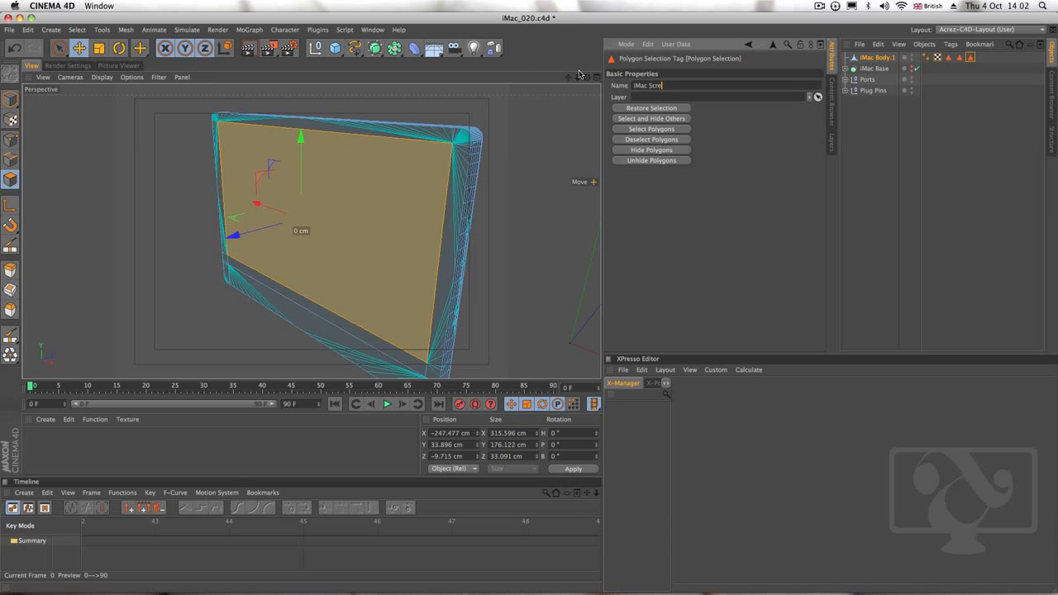
key("Return")
Delete the C1 and C2 polygon selection tags from the iMac body
left_click(959, 59)
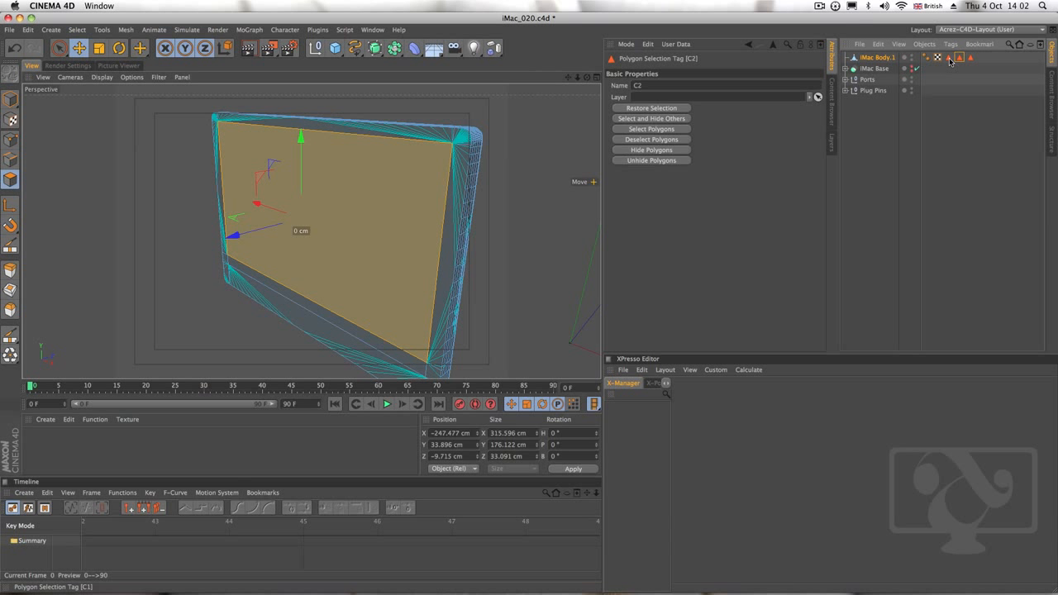
left_click(950, 58, "shift")
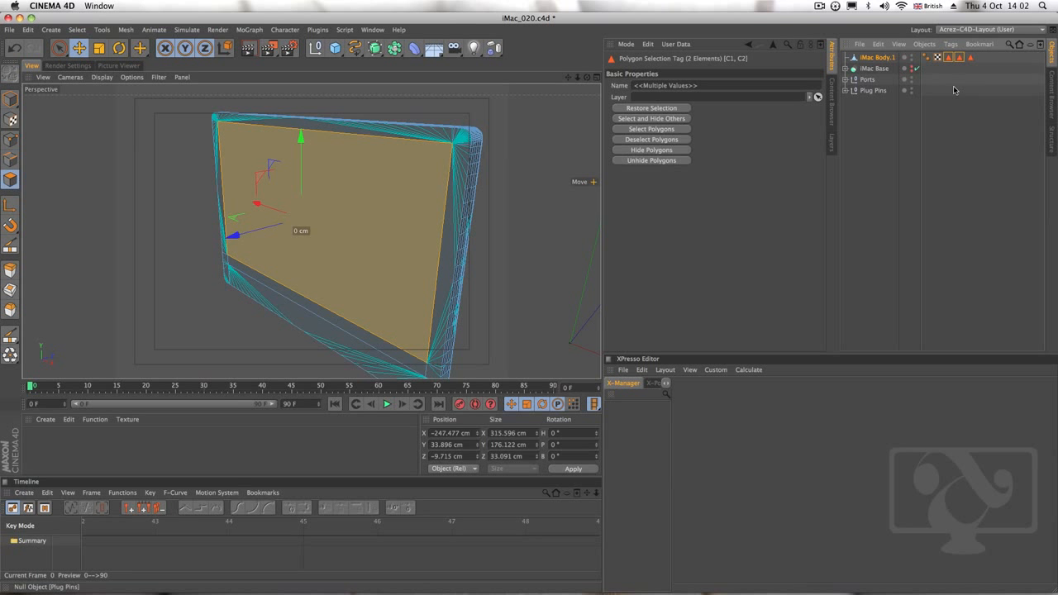
key("Delete")
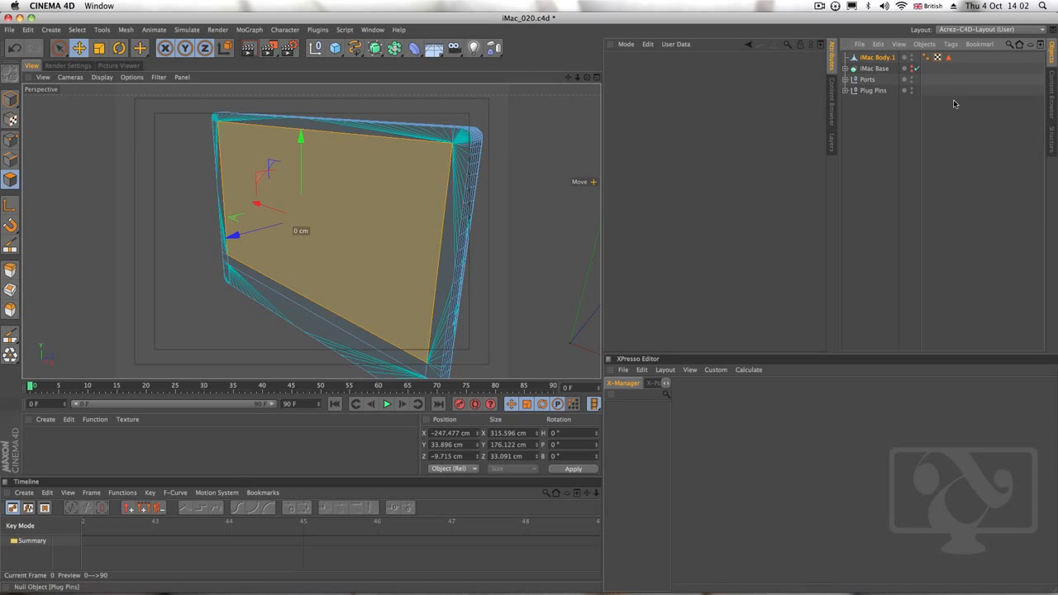
left_click(721, 169)
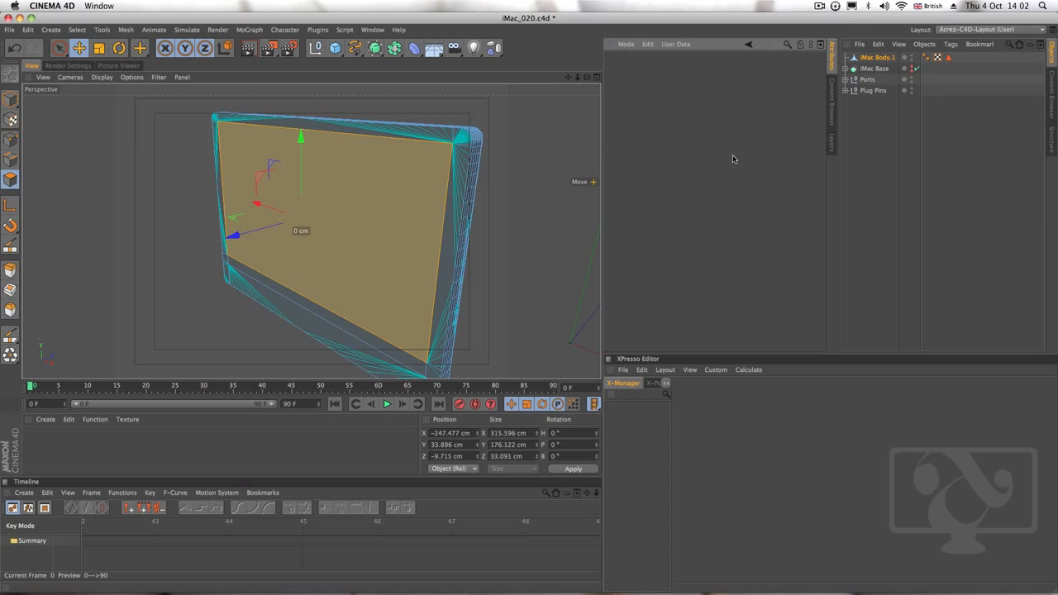
Select all the polygons of the border around the screen on the iMac body, including the corners, leaving out the screen and chin
left_click(878, 58)
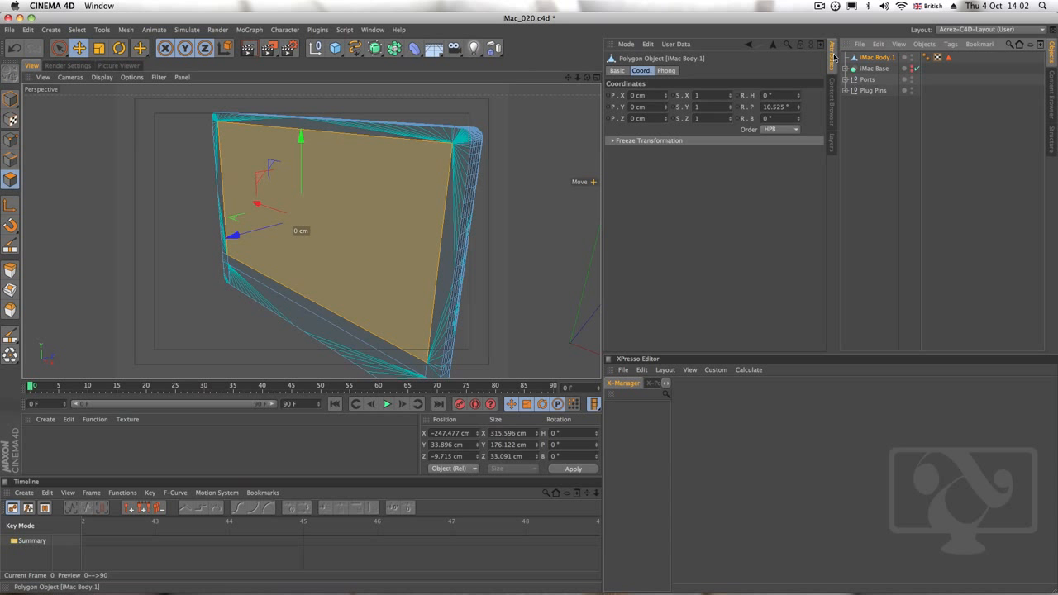
left_click(367, 132)
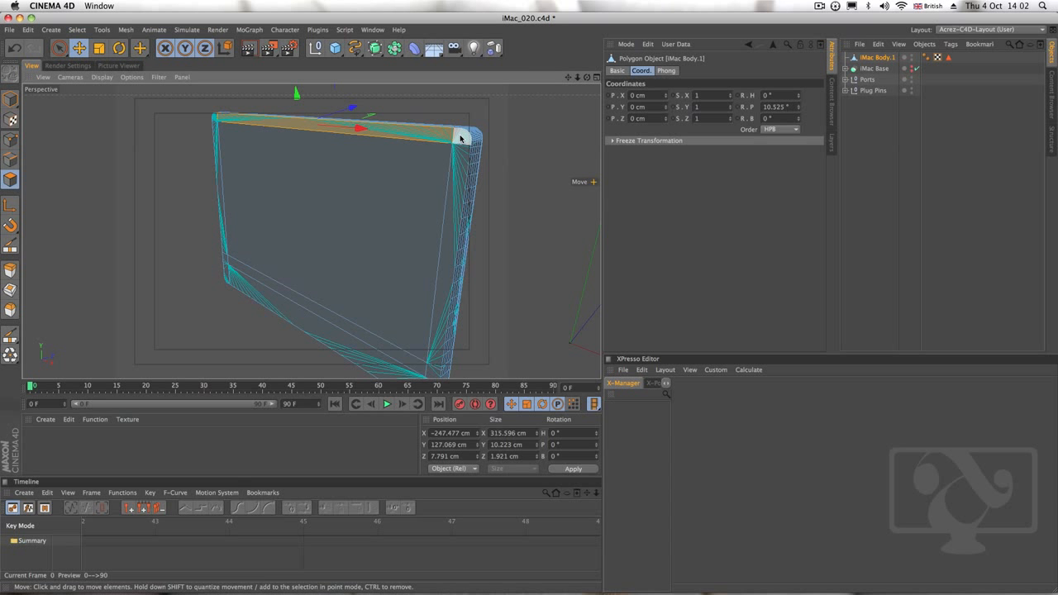
left_click(460, 138, "shift")
left_click(455, 188, "shift")
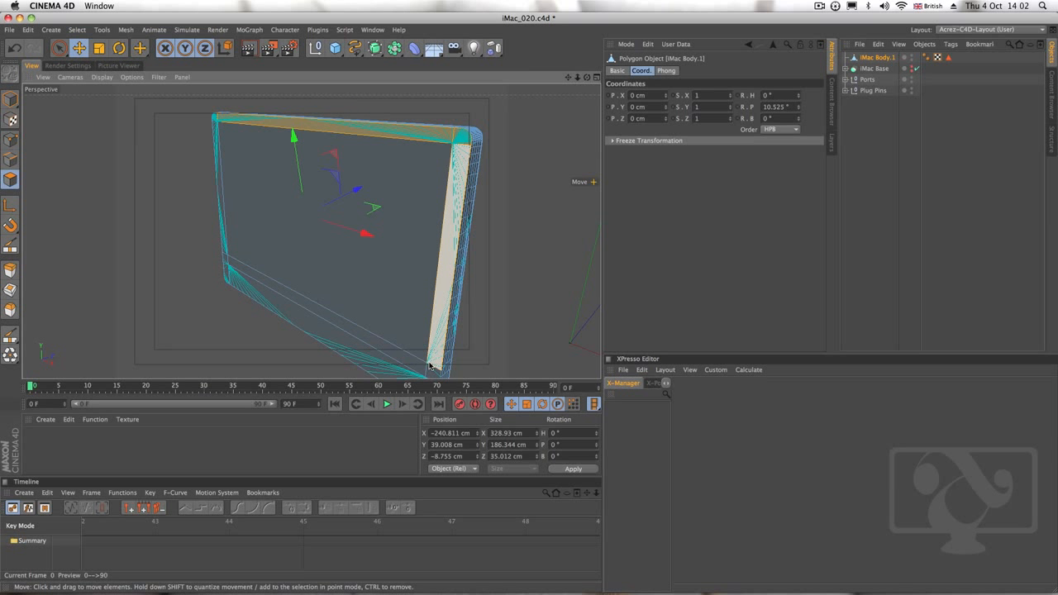
left_click(399, 358, "shift")
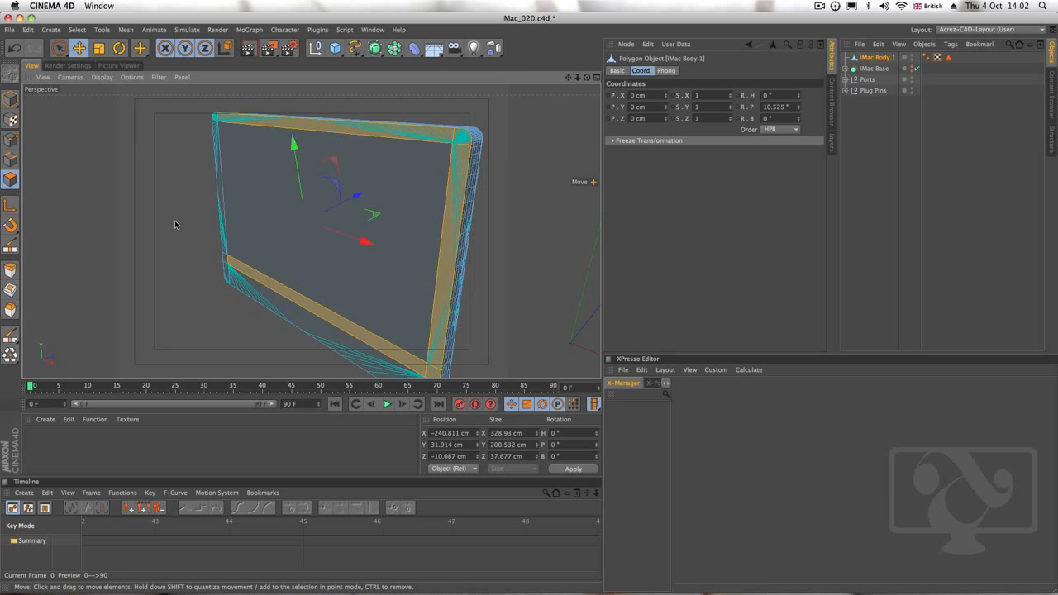
left_click(224, 222, "shift")
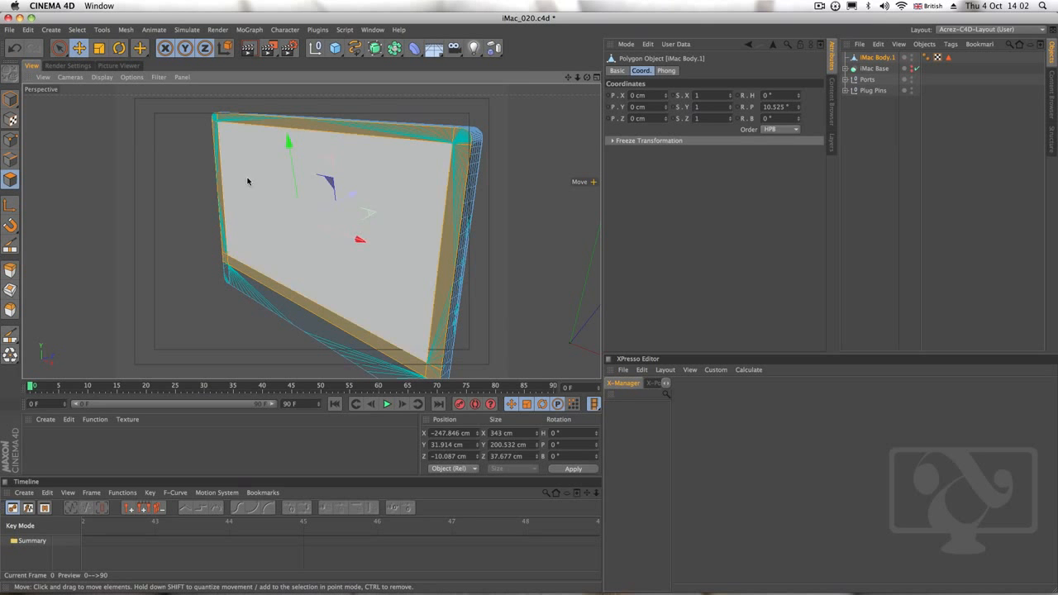
left_click_drag(398, 176, 279, 187, "alt")
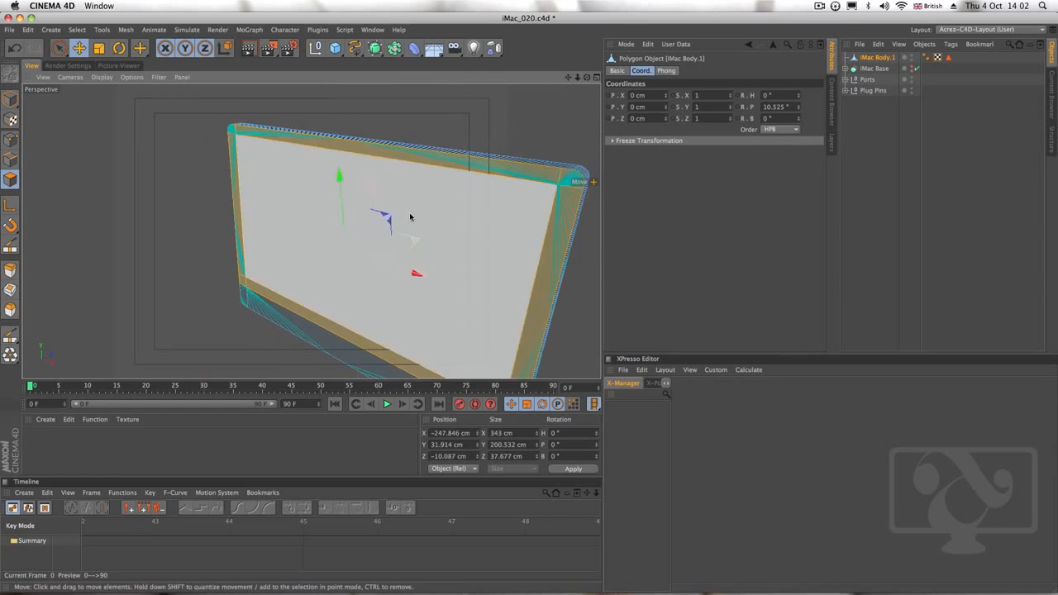
middle_click_drag(411, 217, 359, 206, "alt")
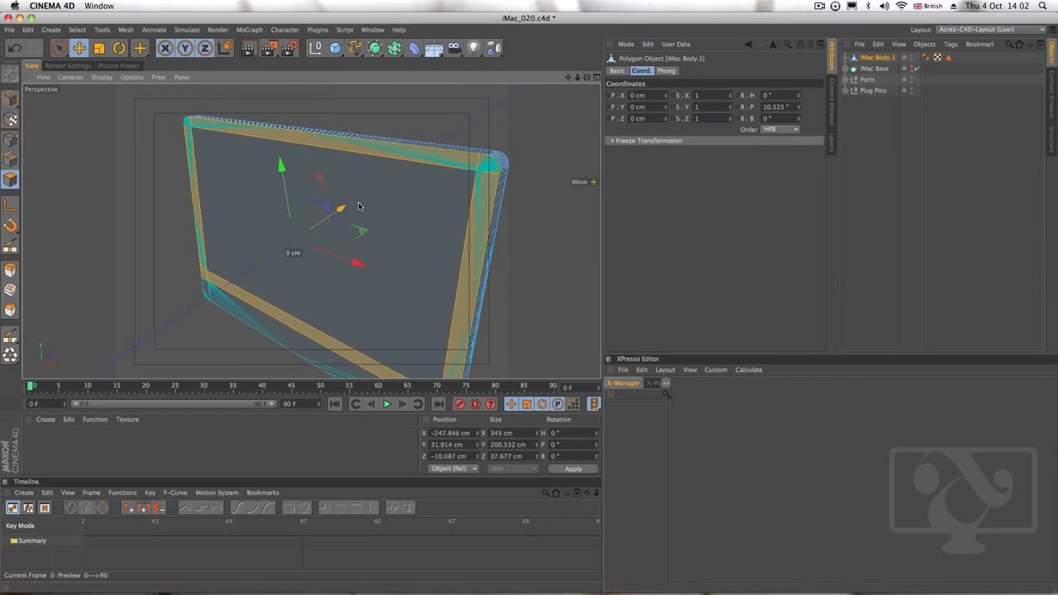
Store the selected border polygons as a polygon selection tag named Black Bev
left_click(77, 30)
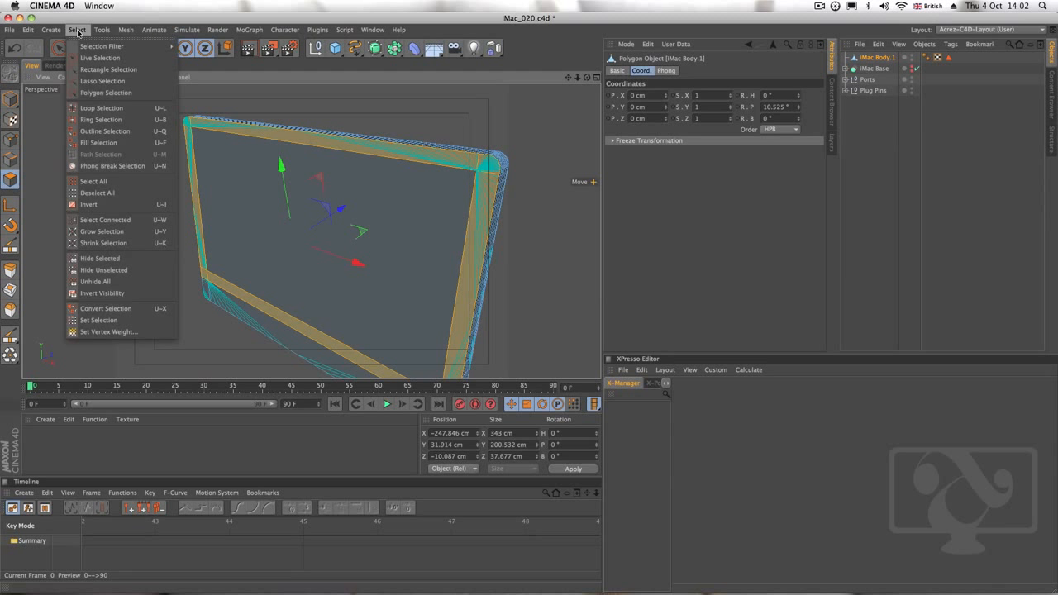
left_click(142, 321)
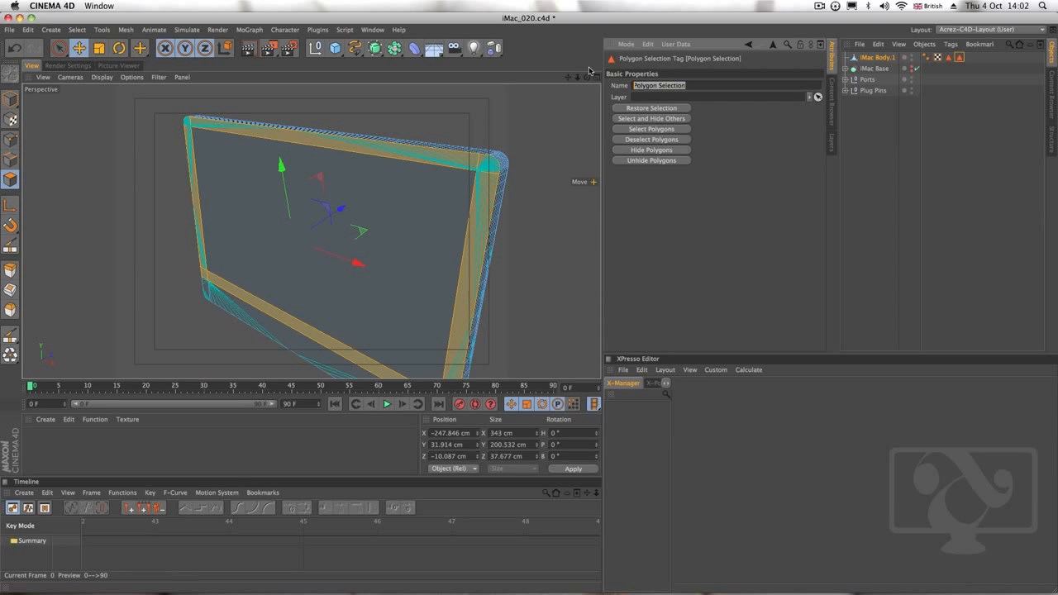
type("Black Bev")
key("Return")
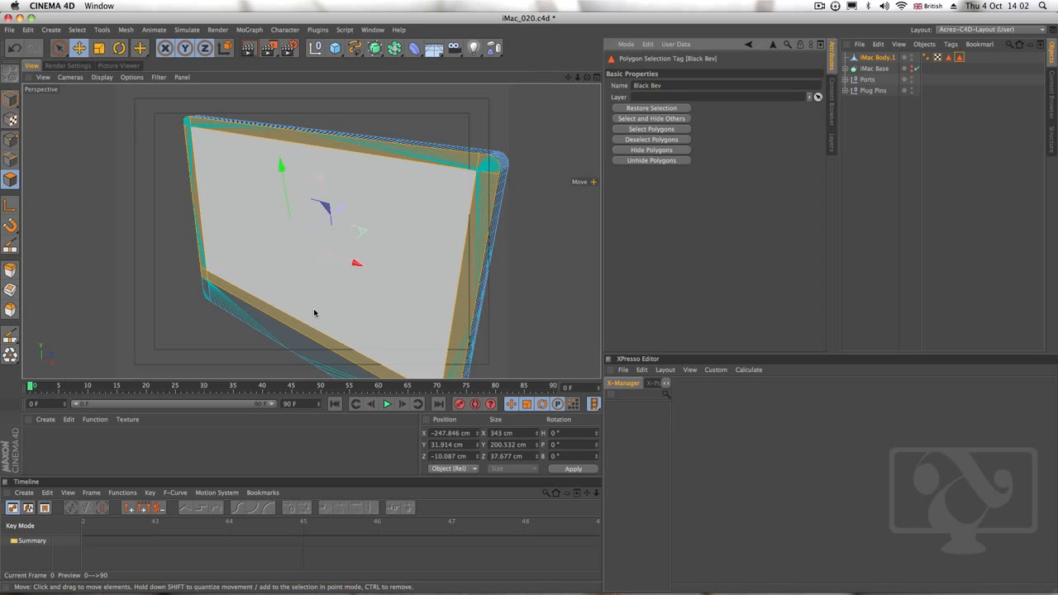
Examine the iMac body's chin, side, back and front in the perspective view, switching from polygon mode to Model mode
left_click_drag(314, 313, 524, 337, "alt")
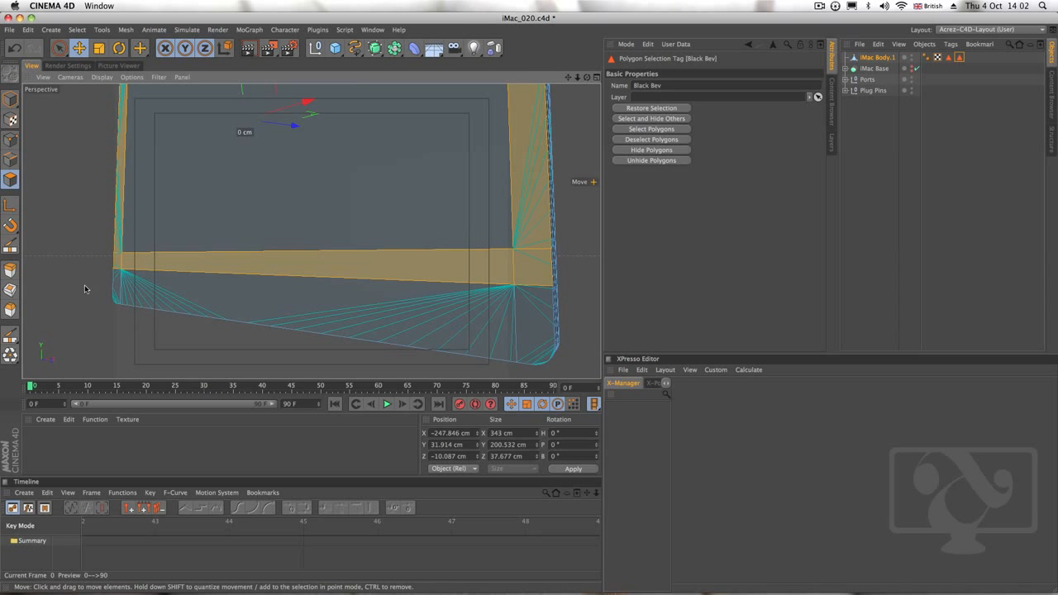
left_click_drag(494, 295, 411, 294, "alt")
left_click_drag(505, 227, 303, 305, "alt")
left_click_drag(449, 263, 371, 256, "alt")
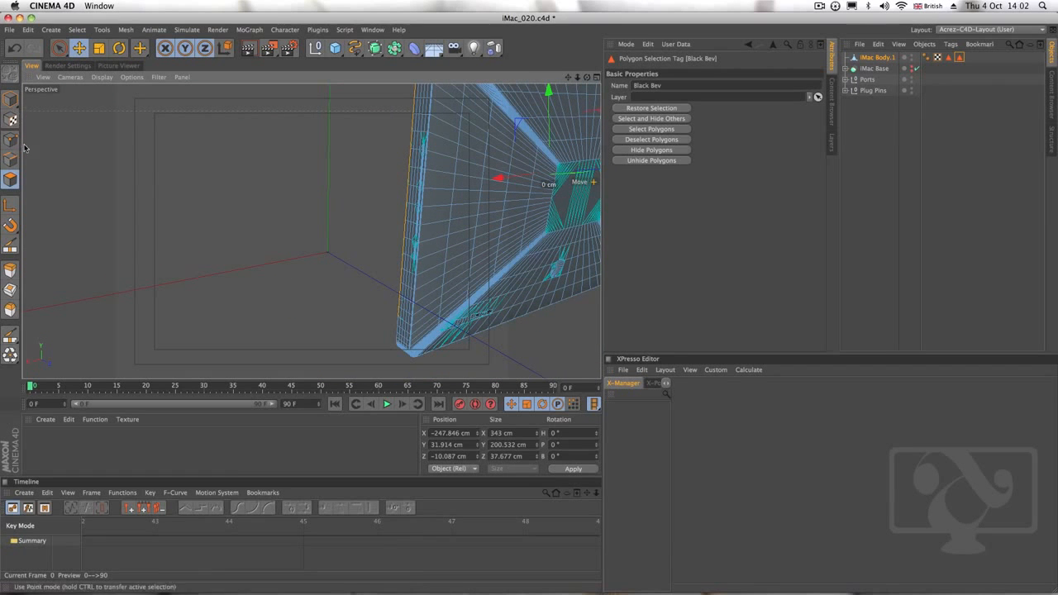
left_click(9, 100)
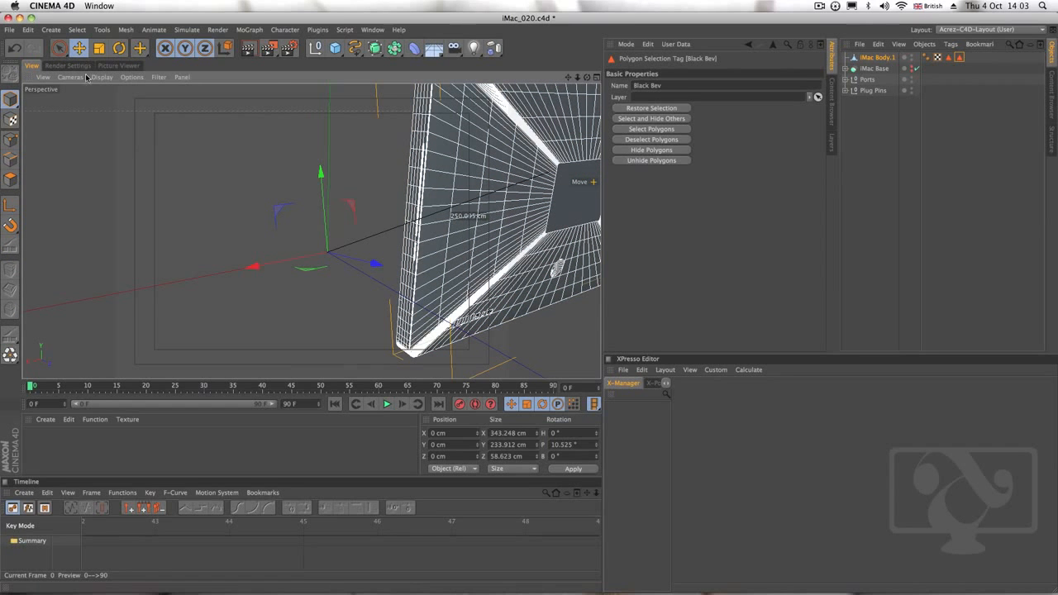
left_click_drag(348, 293, 560, 278, "alt")
middle_click_drag(303, 251, 386, 278, "alt")
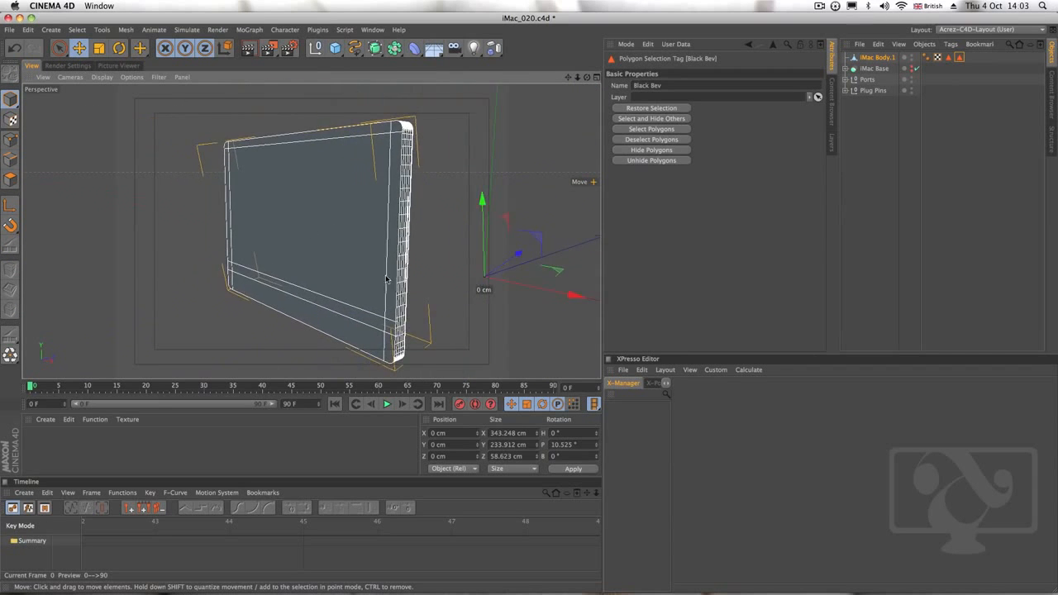
right_click_drag(320, 275, 300, 257, "alt")
left_click_drag(300, 256, 383, 237, "alt")
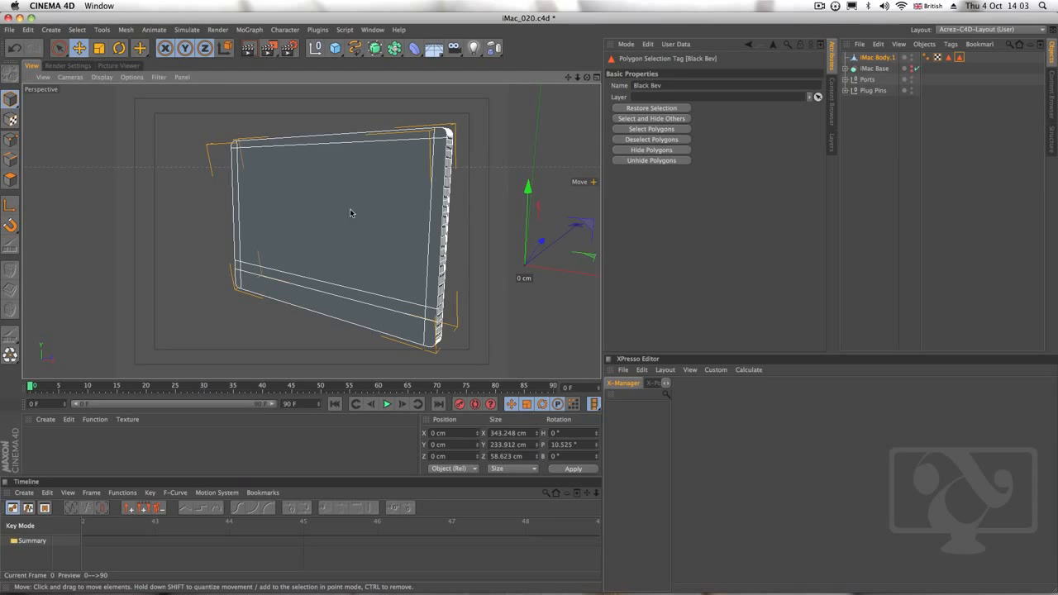
Create a new material and open its Color channel settings for editing
left_click(45, 419)
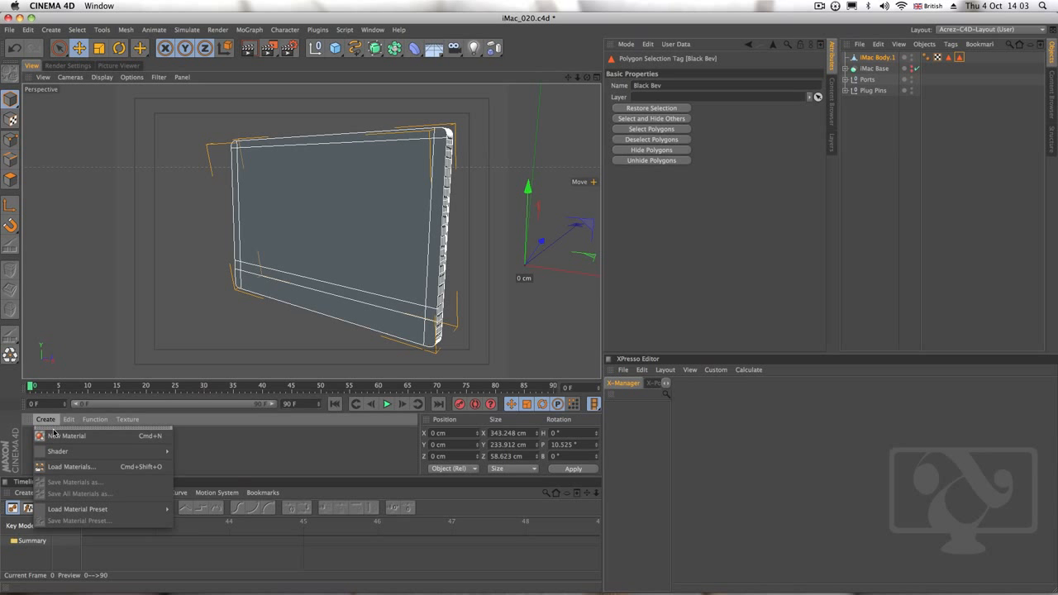
left_click(71, 436)
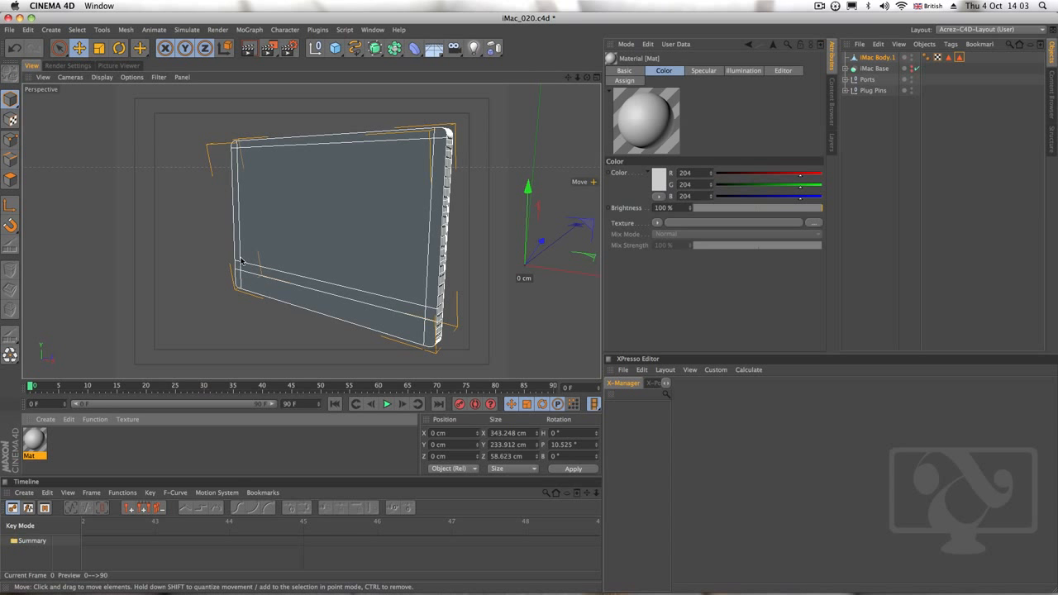
double_click(38, 442)
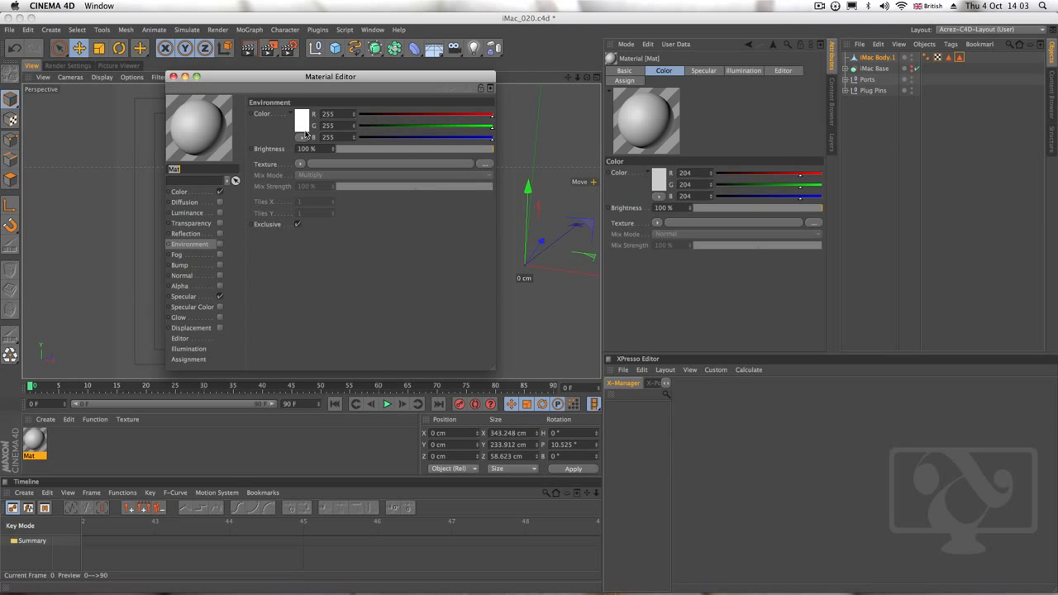
left_click(199, 193)
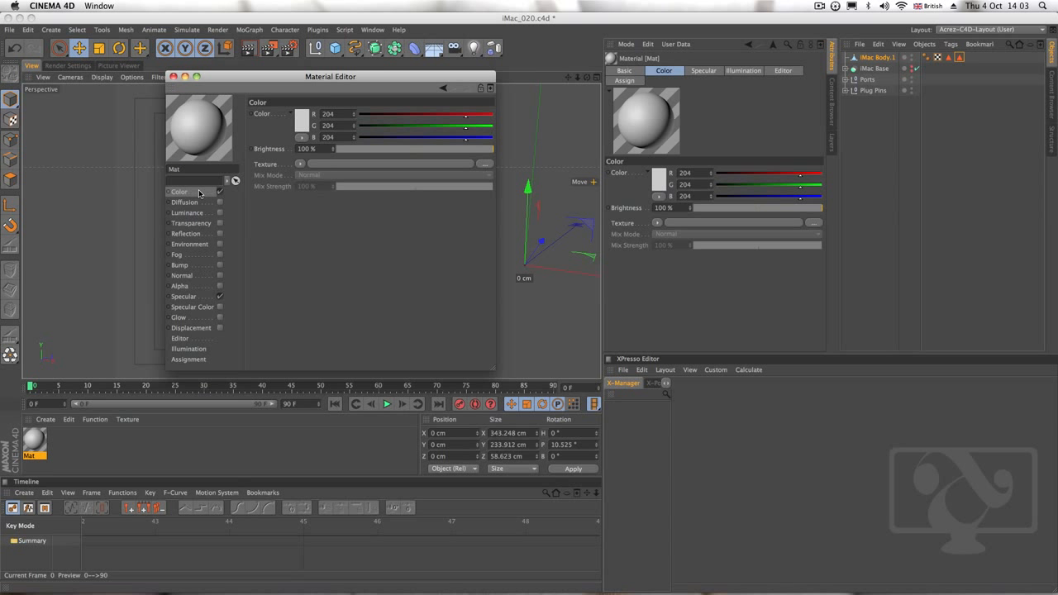
Load iMacScreen from the desktop's iMac Resourse Pack folder as the material's Color texture, copying the image to the project location
left_click(301, 165)
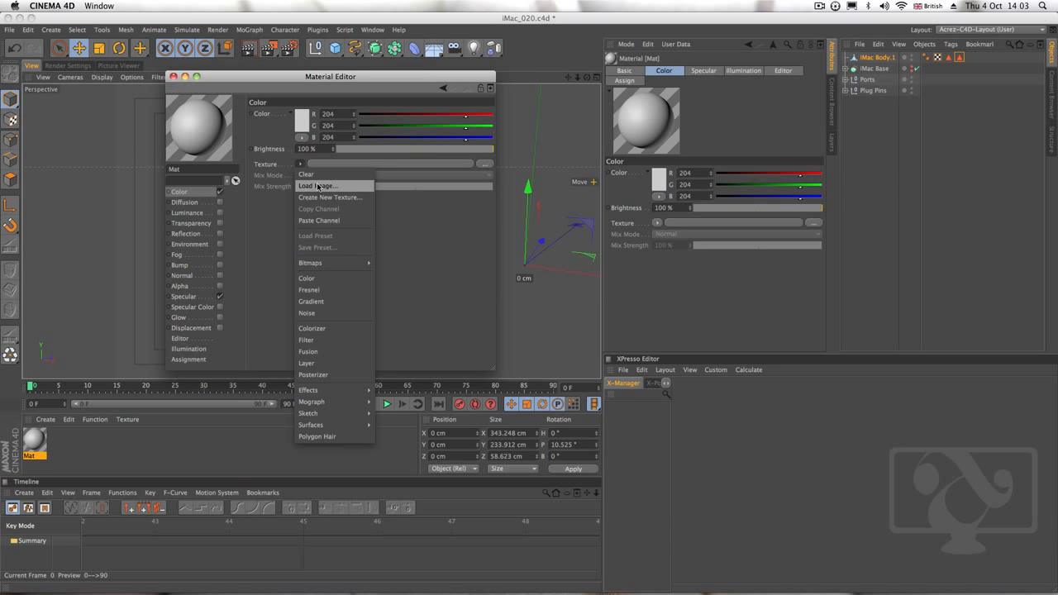
left_click(319, 187)
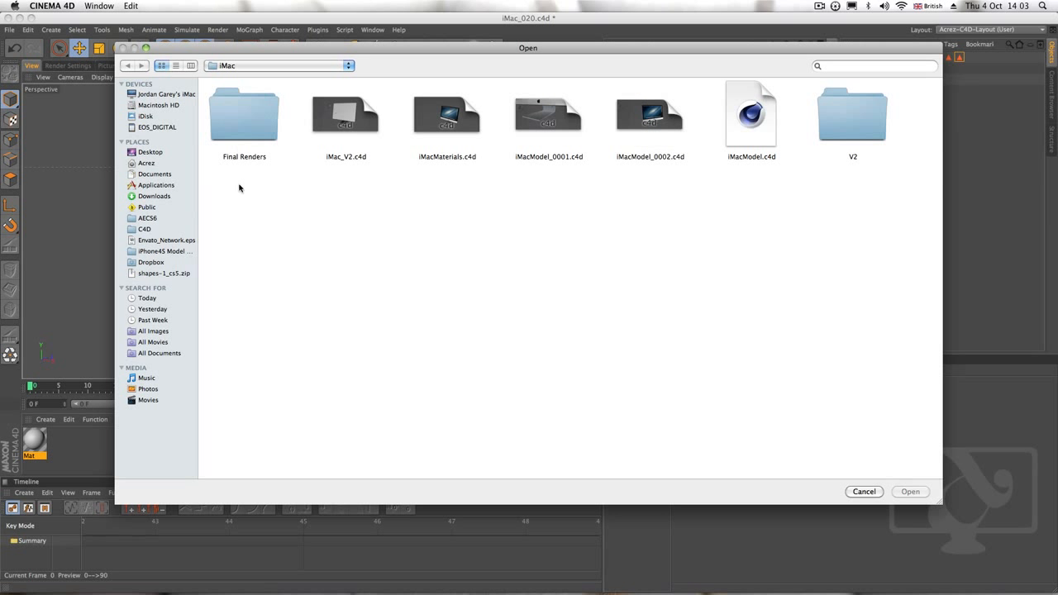
left_click(154, 153)
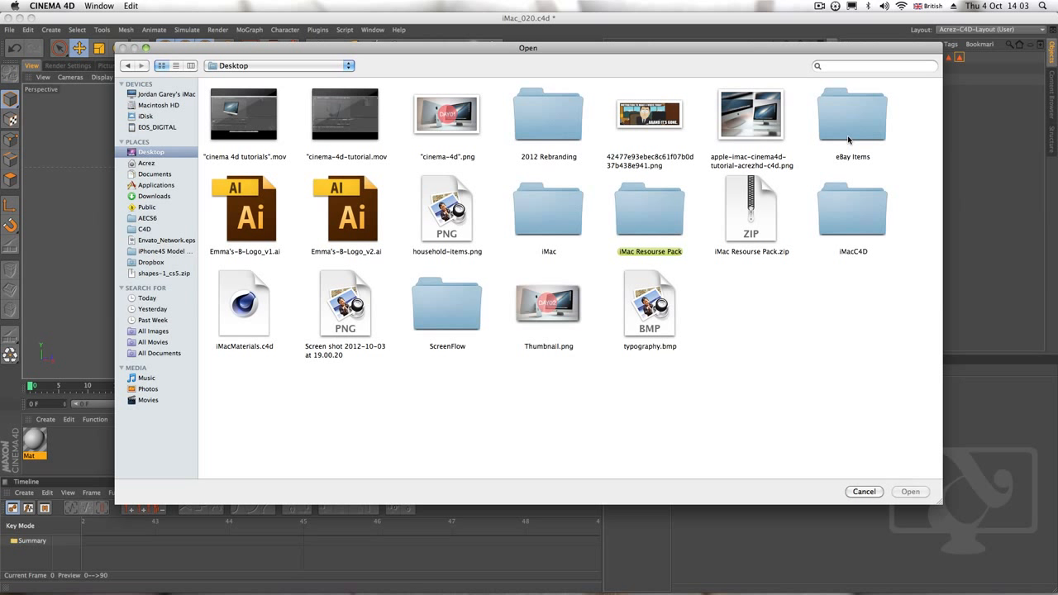
left_click(641, 209)
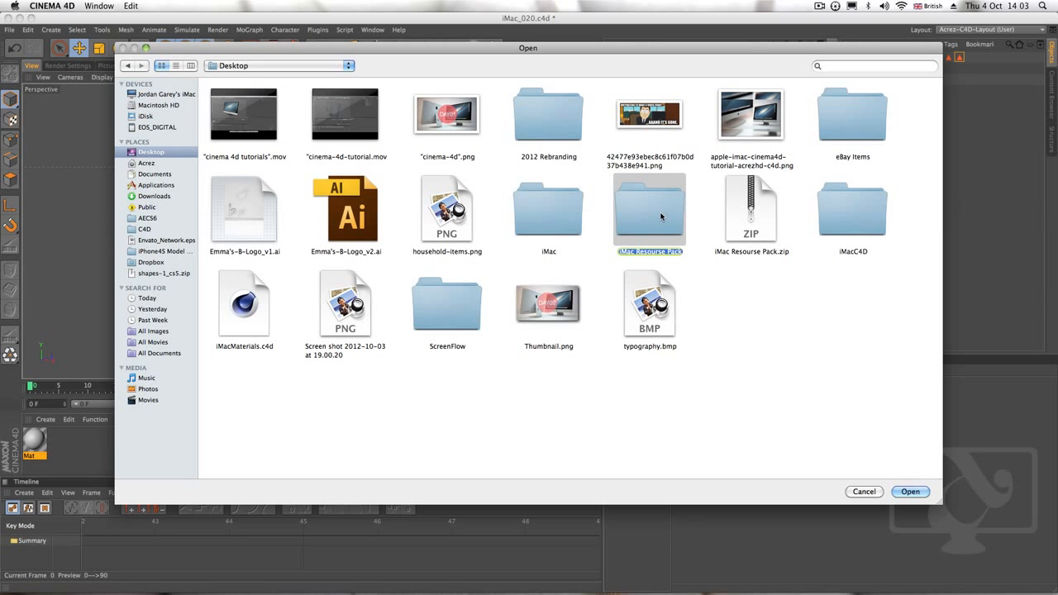
double_click(662, 217)
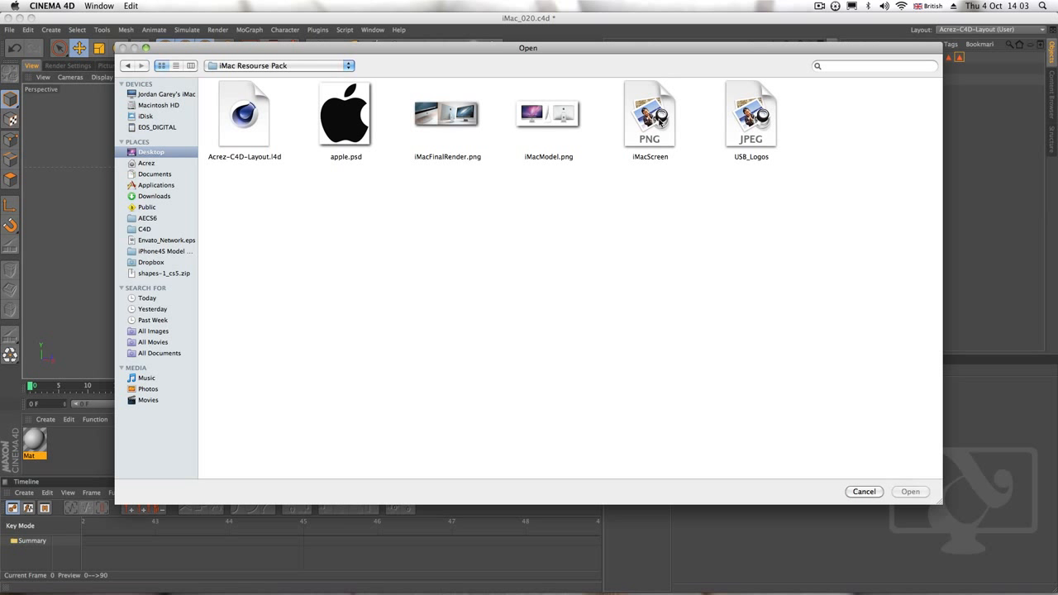
left_click(659, 120)
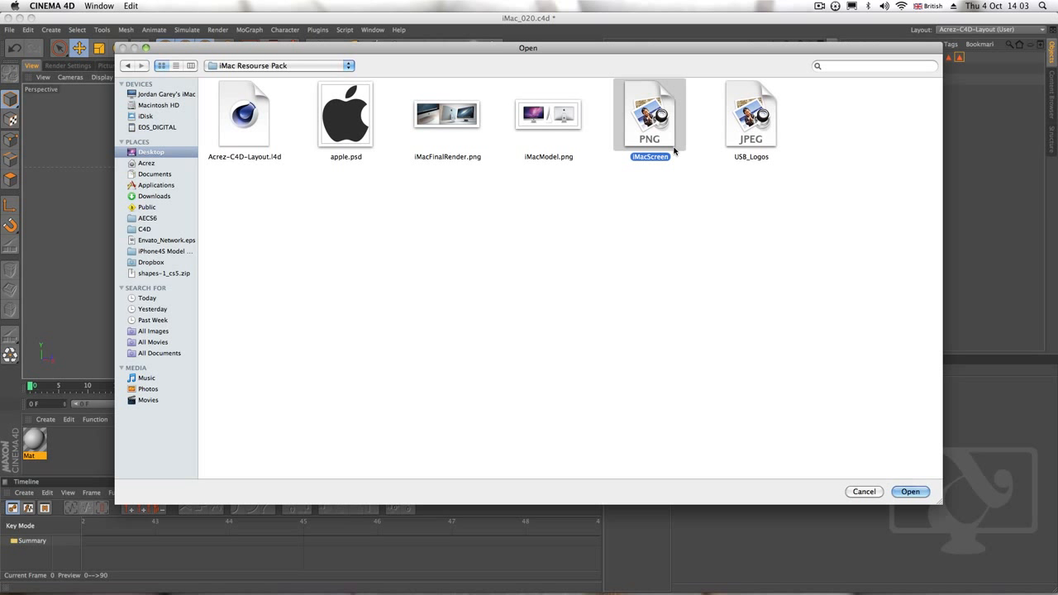
key("space")
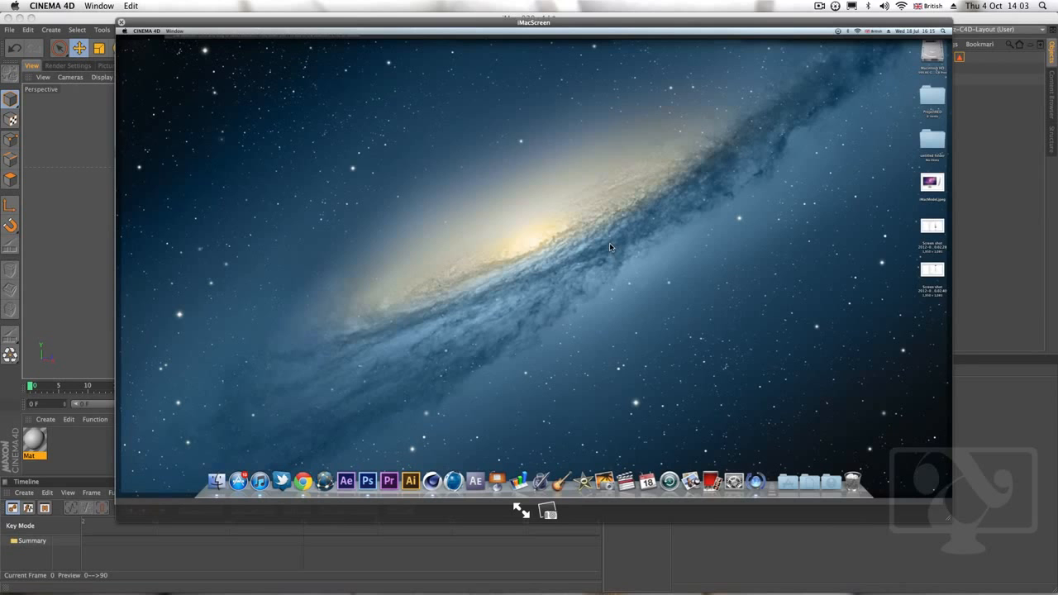
key("space")
left_click(910, 492)
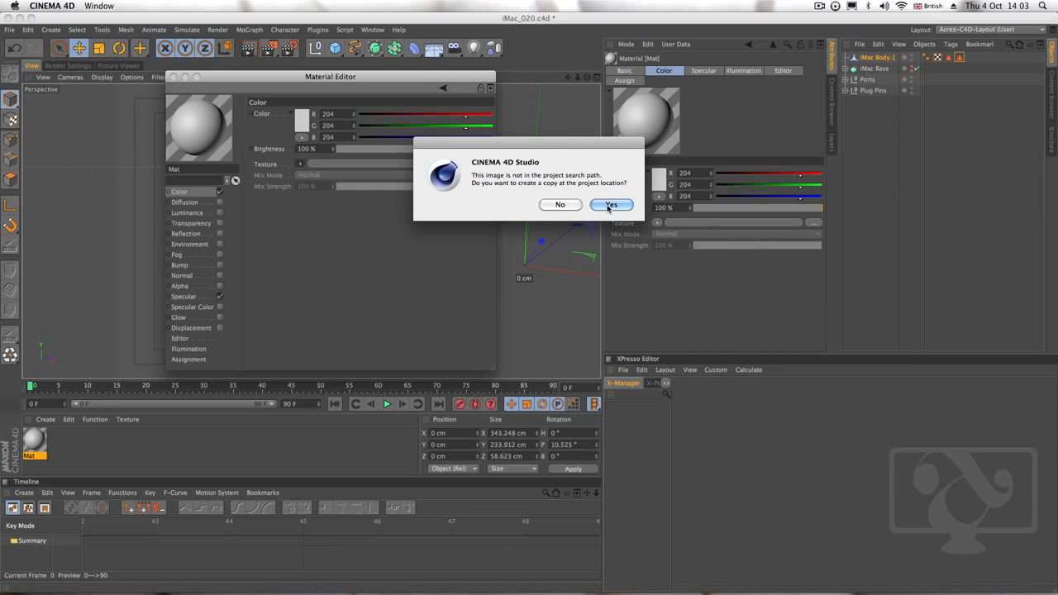
left_click(610, 206)
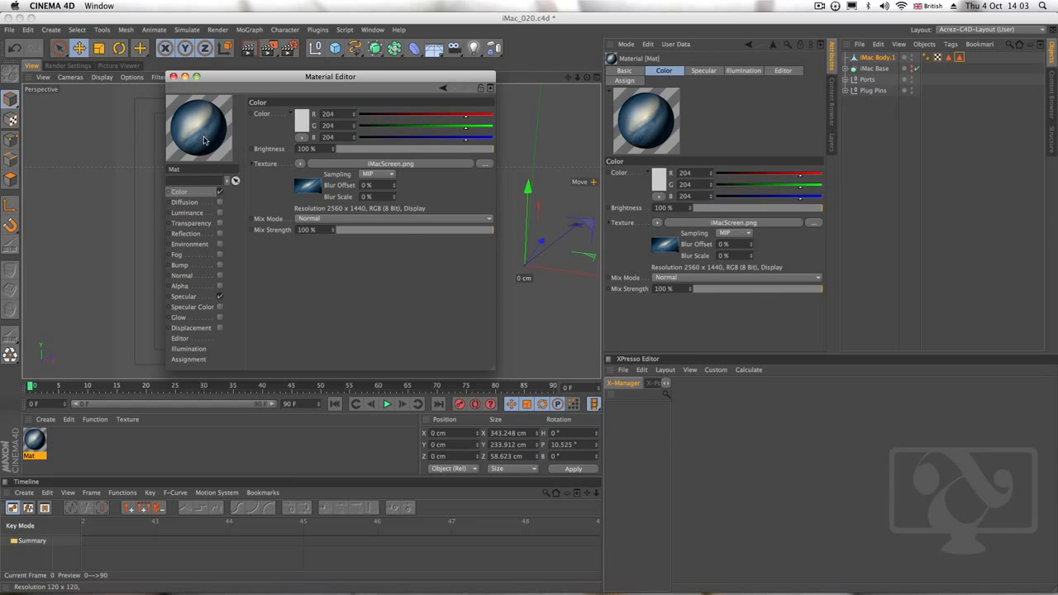
left_click_drag(322, 83, 270, 210)
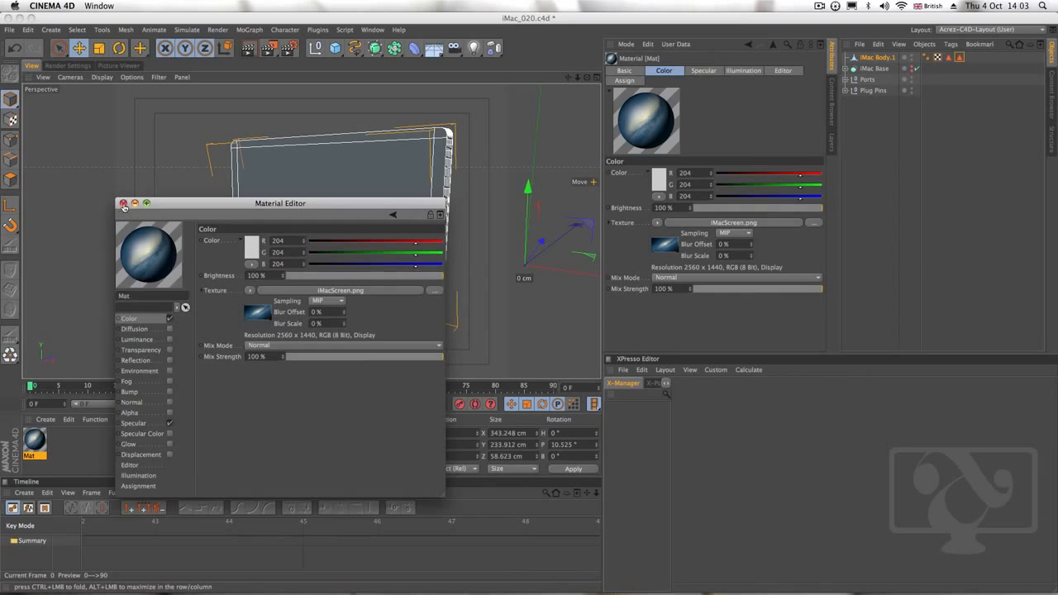
left_click(123, 205)
Apply the screen image material to the iMac body and restrict it to the iMac Screen polygon selection
left_click_drag(34, 443, 874, 58)
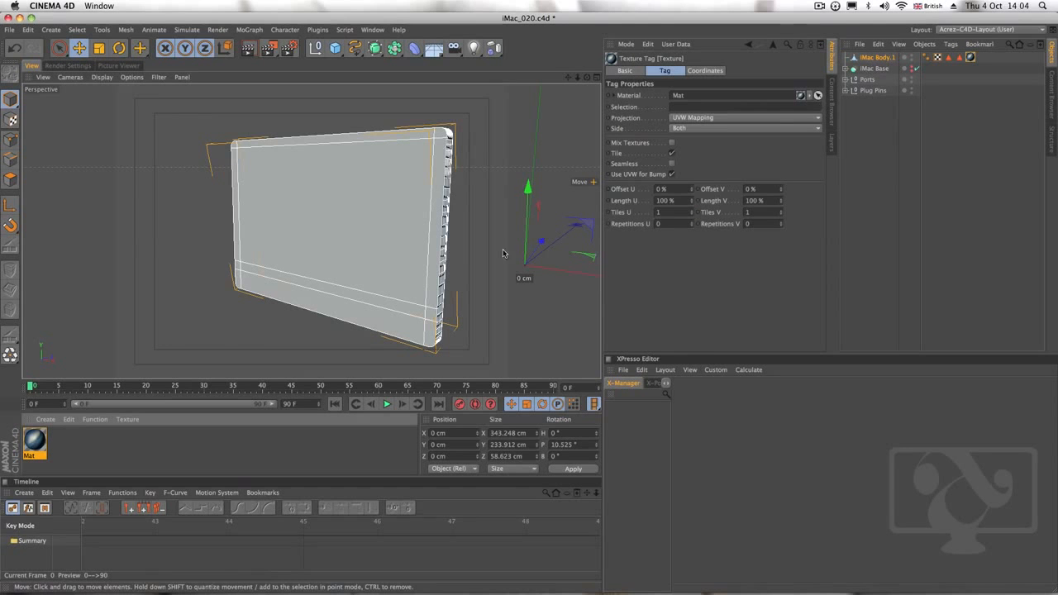
left_click_drag(438, 258, 371, 221, "alt")
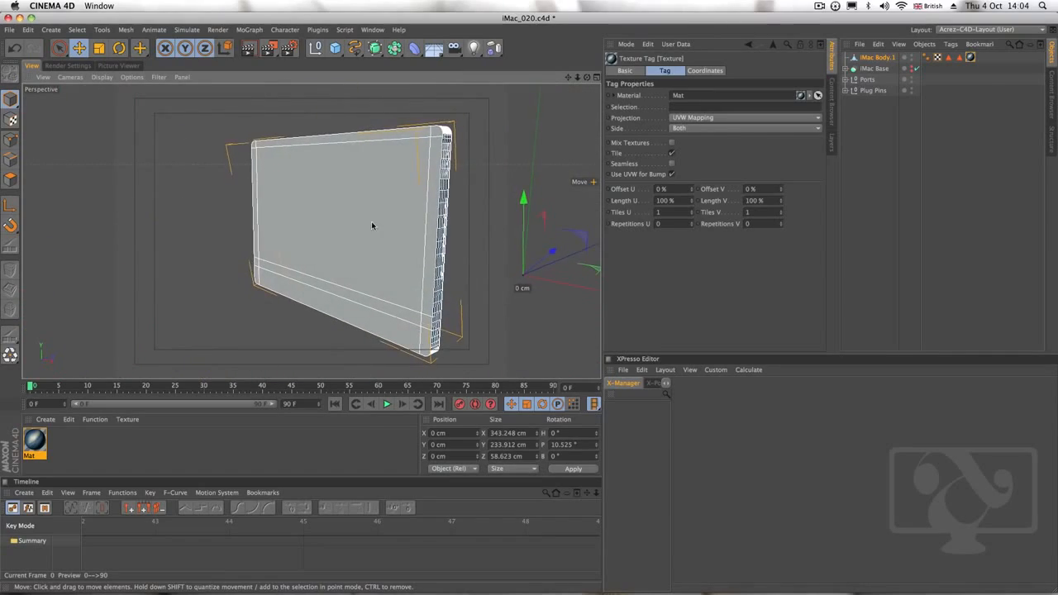
left_click(971, 58)
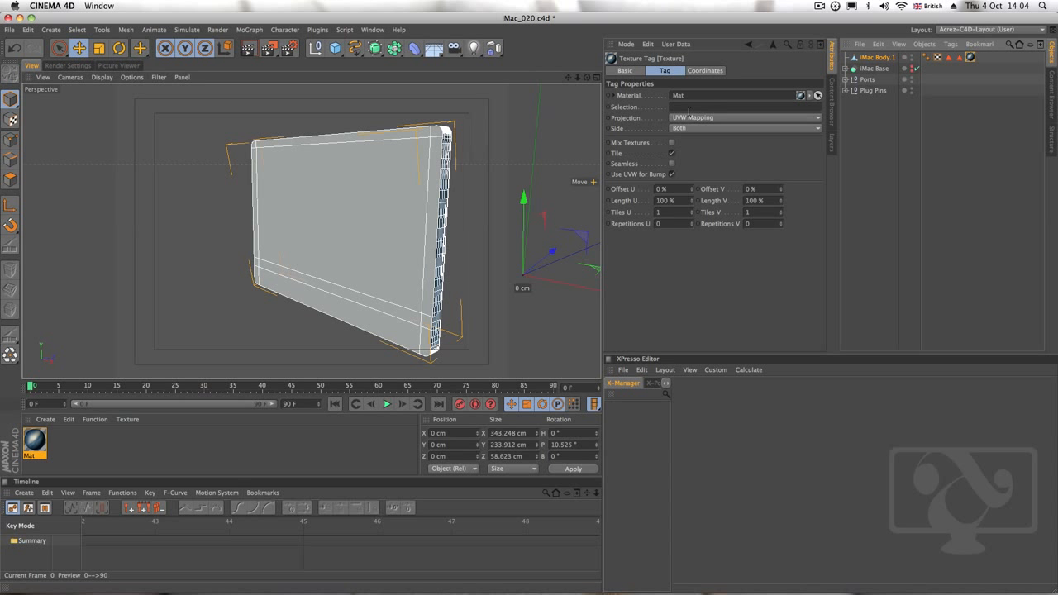
left_click(633, 108)
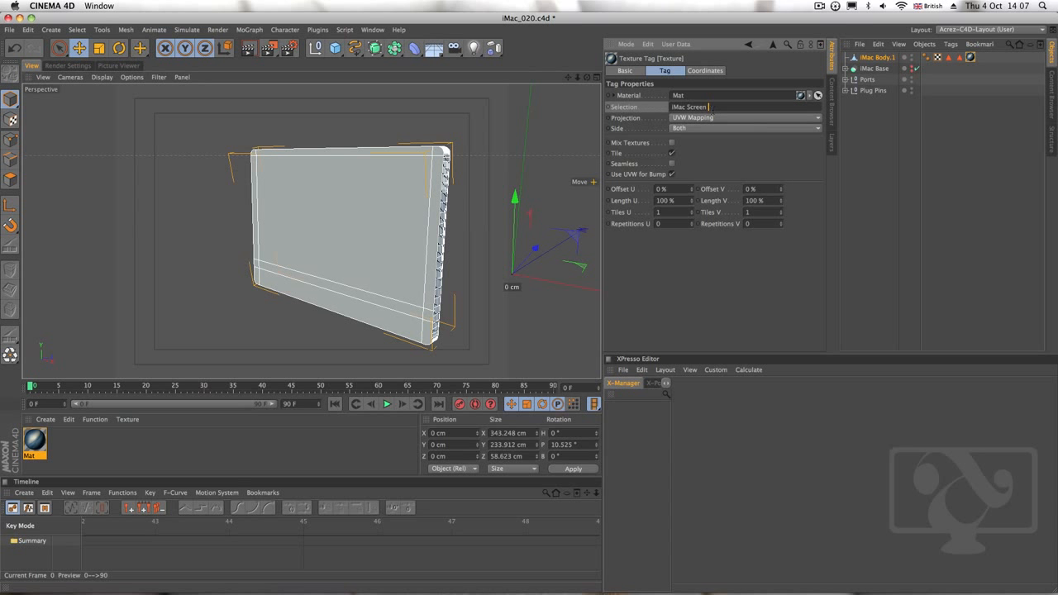
left_click(949, 58)
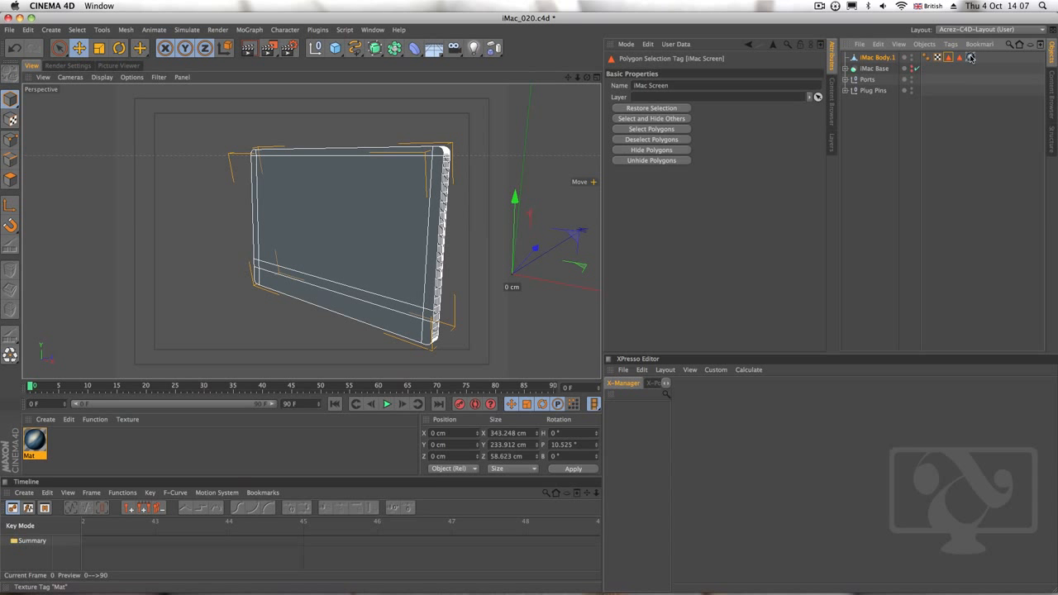
left_click(971, 58)
left_click(742, 107)
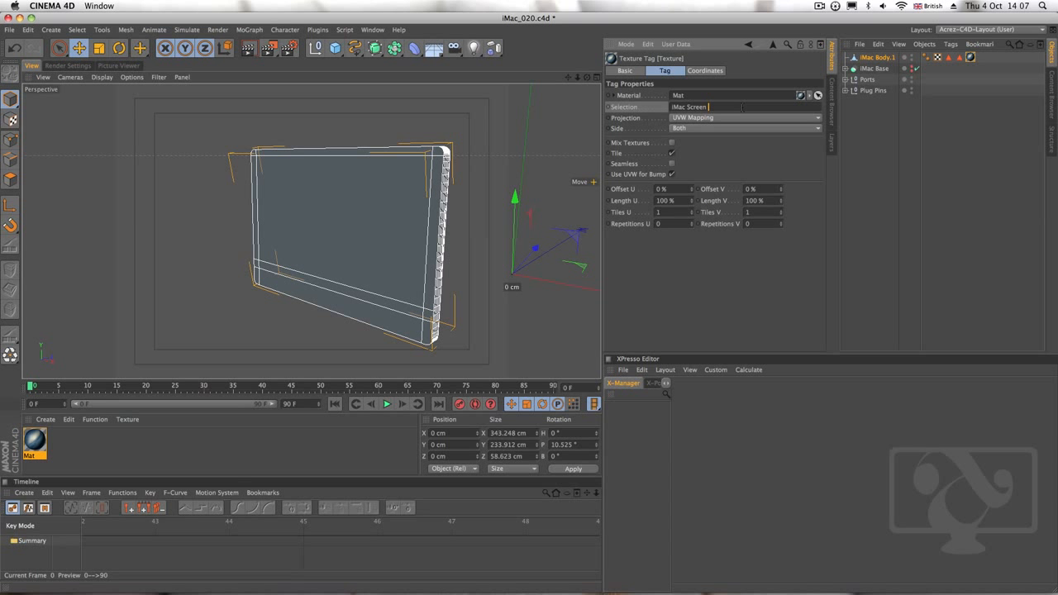
key("Return")
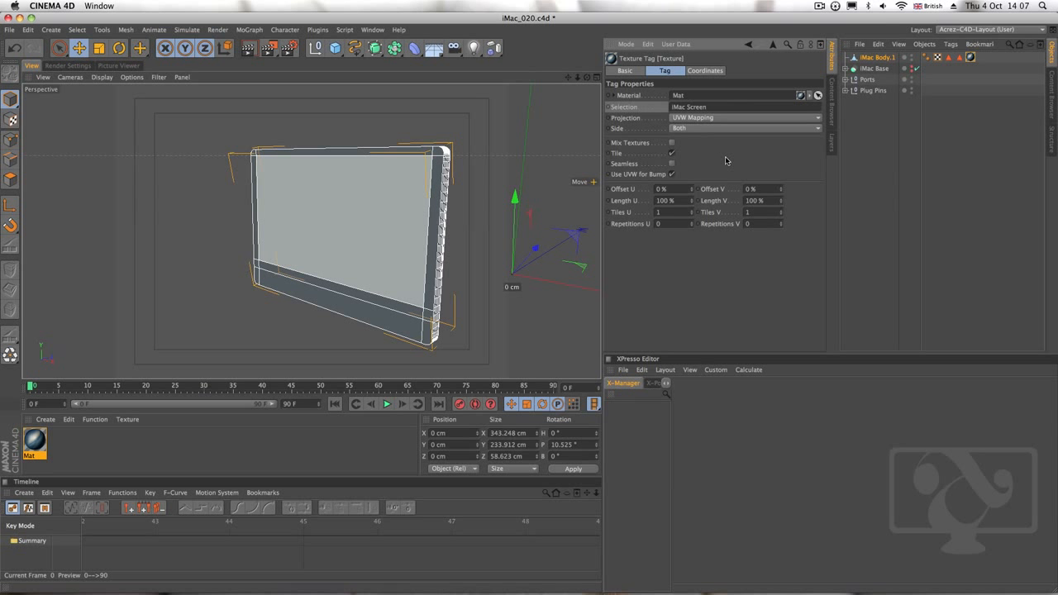
Try Frontal projection for the screen image texture on the iMac body
left_click(699, 118)
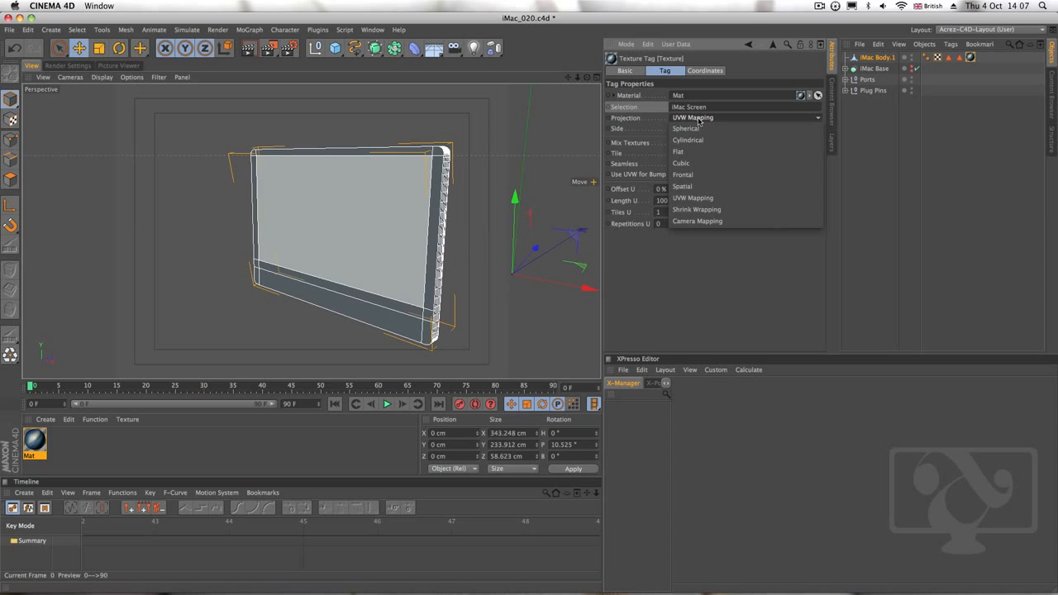
left_click(685, 174)
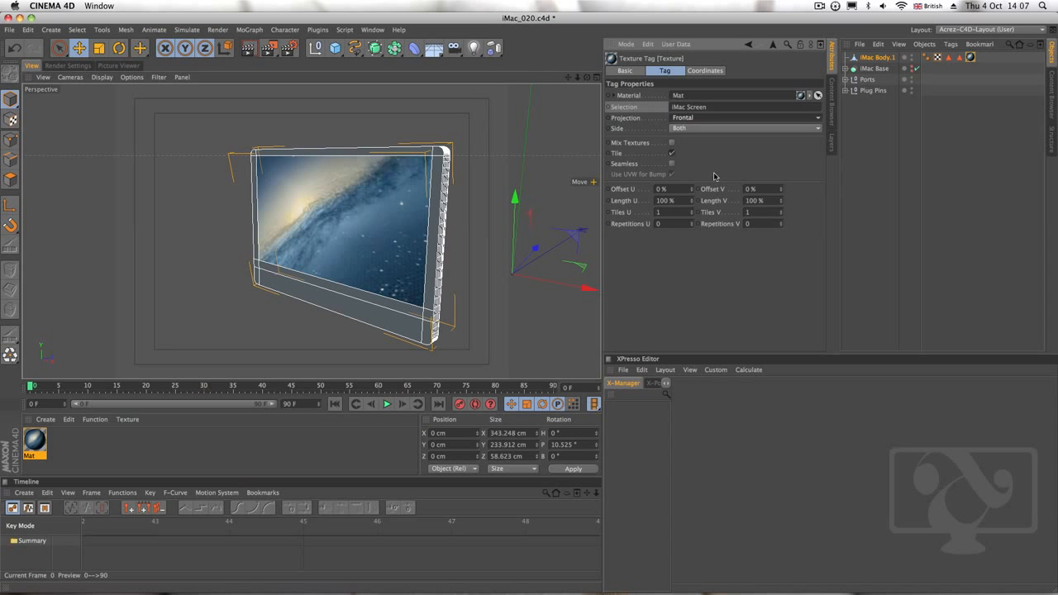
mouse_move(406, 236)
right_mouse_down("alt")
mouse_move(366, 238)
mouse_move(480, 218)
mouse_move(409, 237)
right_mouse_up("alt")
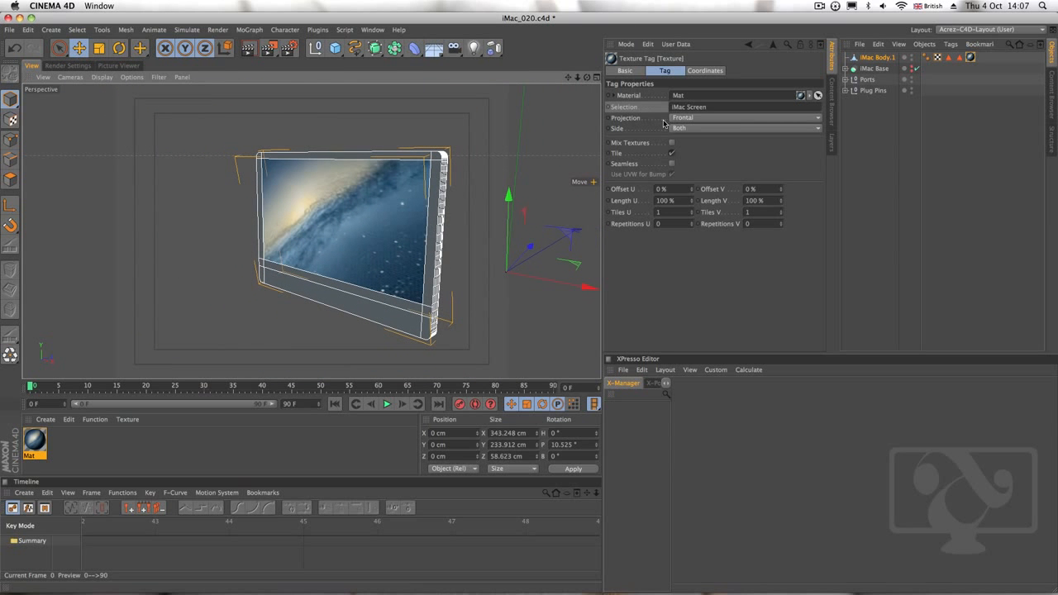
Set the screen texture's projection to Flat and stretch its Length U to 153%
left_click(720, 121)
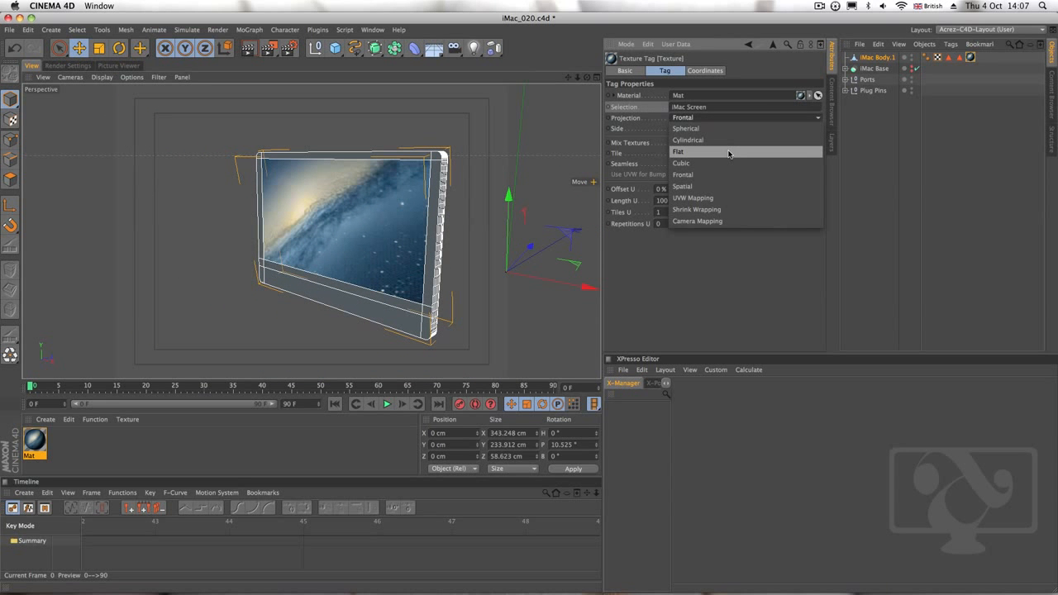
left_click(729, 153)
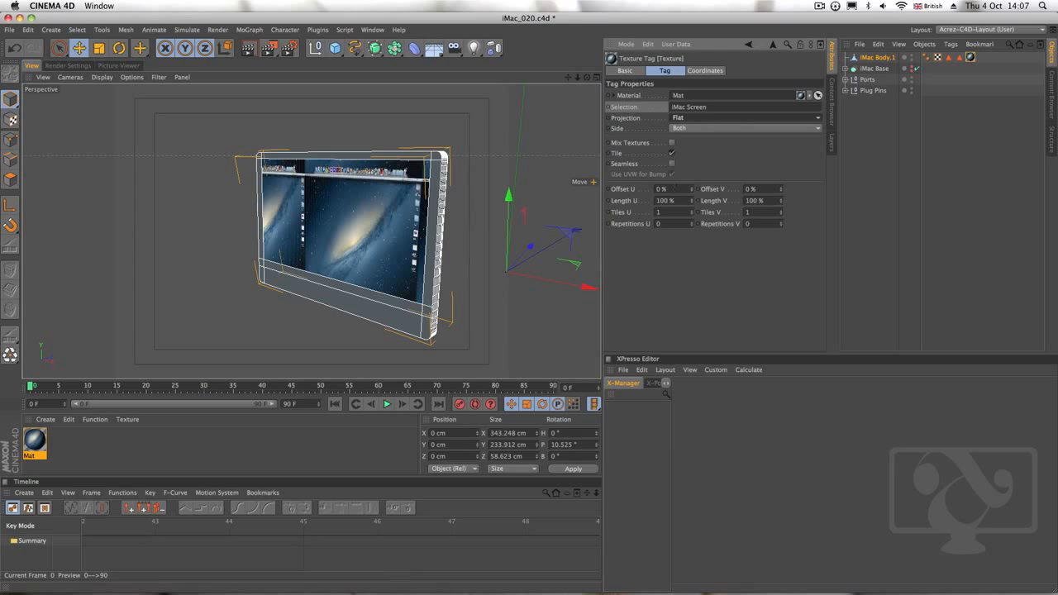
left_click_drag(696, 201, 696, 174)
right_click_drag(345, 199, 379, 201, "alt")
left_click_drag(379, 201, 245, 264, "alt")
right_click_drag(270, 255, 338, 250, "alt")
middle_click_drag(309, 234, 319, 256, "alt")
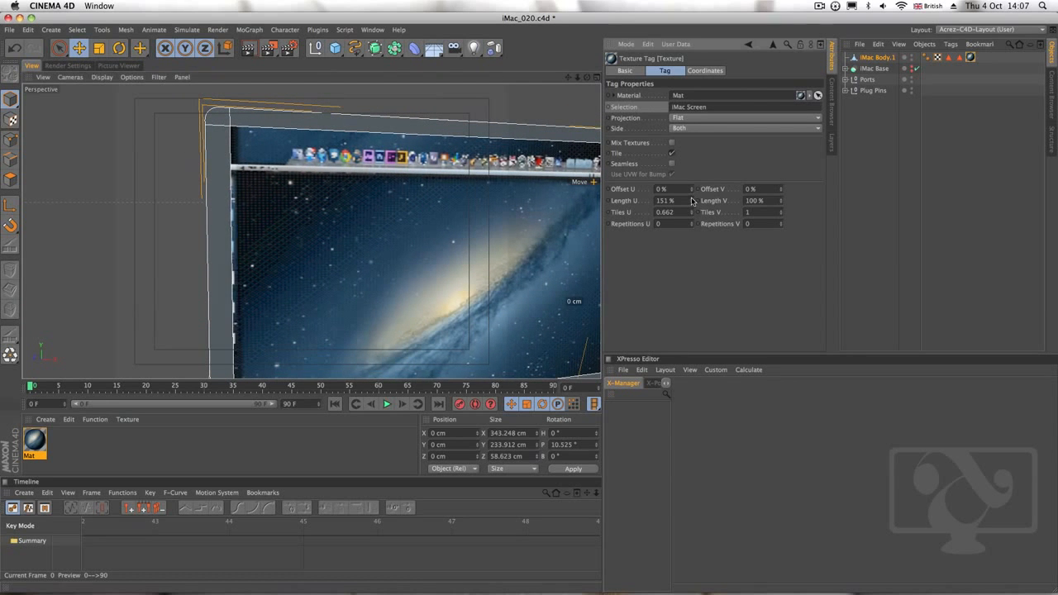
left_click_drag(694, 199, 694, 197)
middle_click_drag(559, 264, 353, 265, "alt")
left_click_drag(353, 266, 406, 241, "alt")
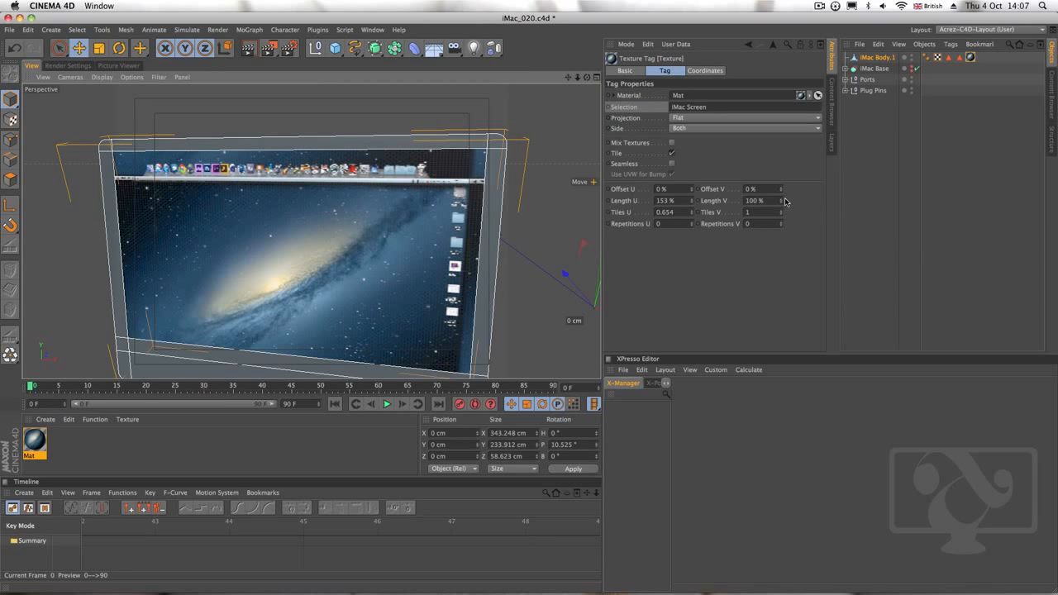
Set the screen texture's Offset U to 6%, Offset V to 4%, Length U to 158% and Length V to 89%
mouse_move(782, 203)
left_mouse_down()
mouse_move(783, 212)
mouse_move(783, 183)
left_mouse_up()
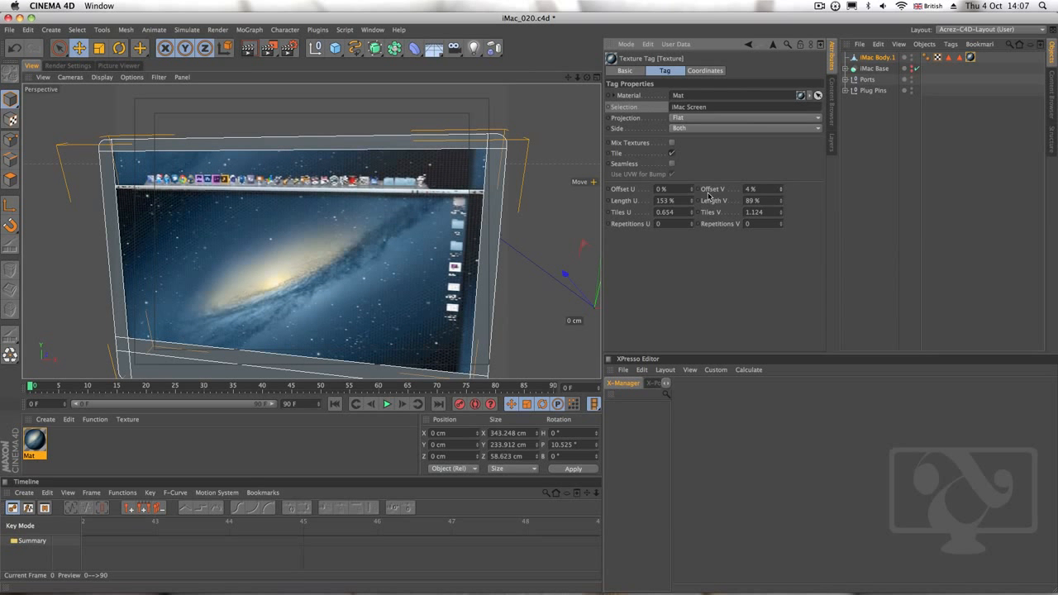
mouse_move(693, 190)
left_mouse_down()
mouse_move(693, 200)
mouse_move(712, 198)
mouse_move(692, 205)
left_mouse_up()
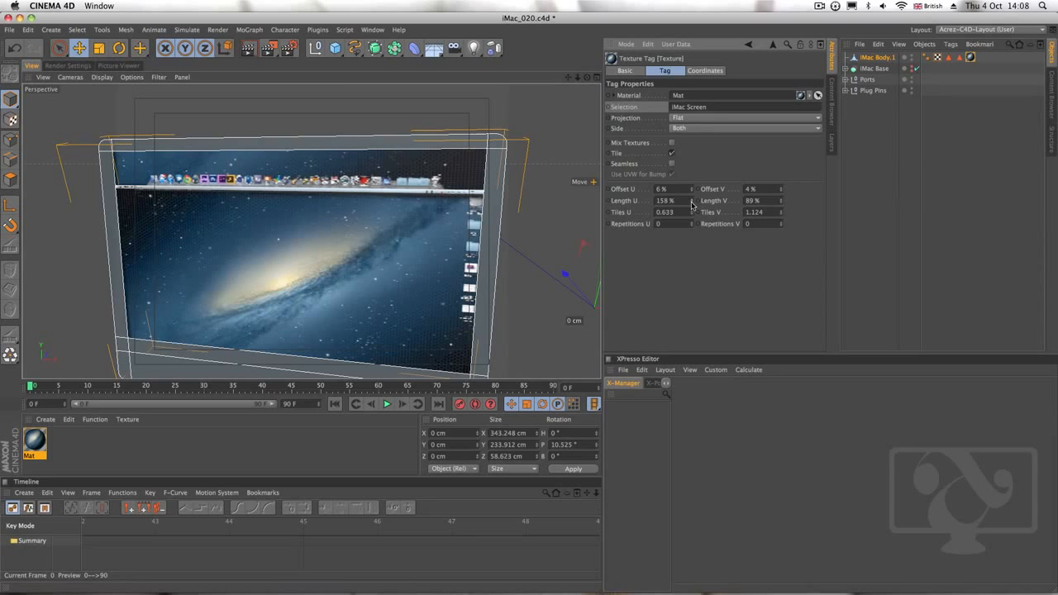
mouse_move(289, 271)
left_mouse_down("alt")
mouse_move(346, 263)
mouse_move(287, 271)
left_mouse_up("alt")
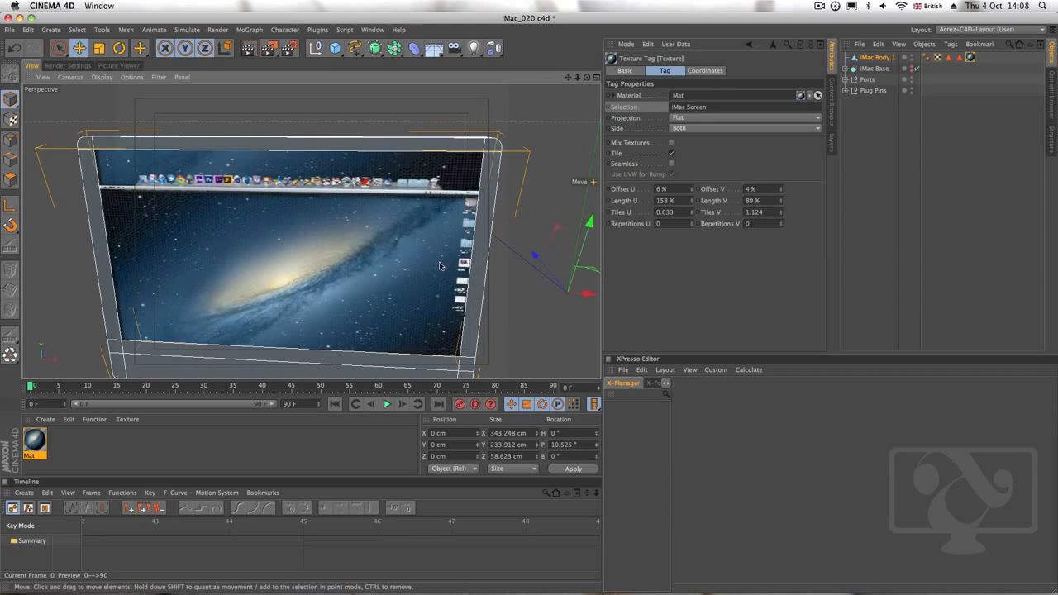
left_click_drag(440, 263, 408, 247, "alt")
Fit the image to the screen by setting the texture's Offset V to -11%, Length V to 88% and Offset U to 5%
left_click_drag(782, 191, 782, 207)
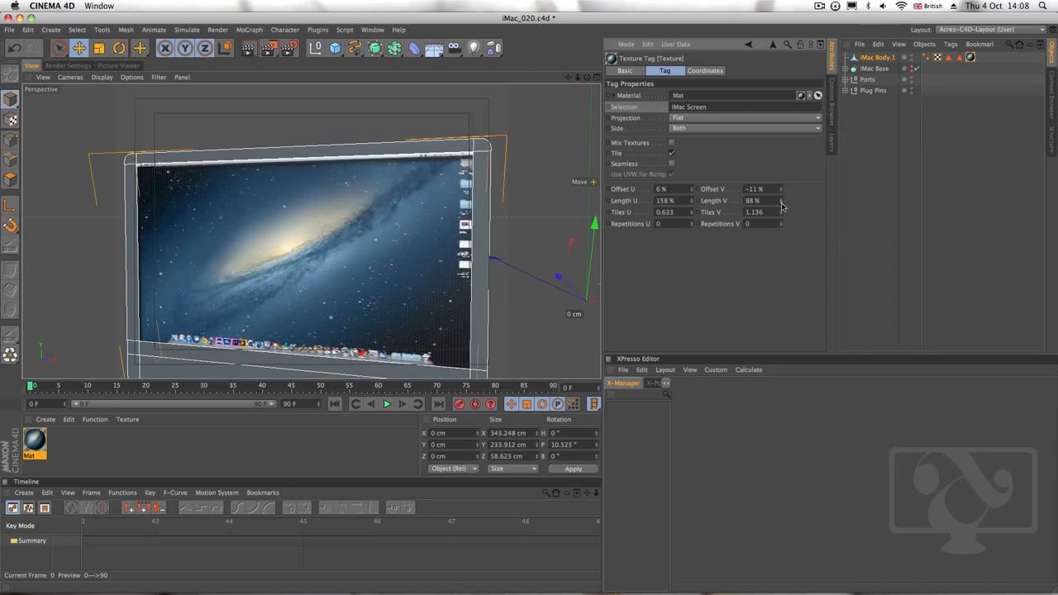
left_click_drag(340, 244, 367, 265, "alt")
left_click(693, 192)
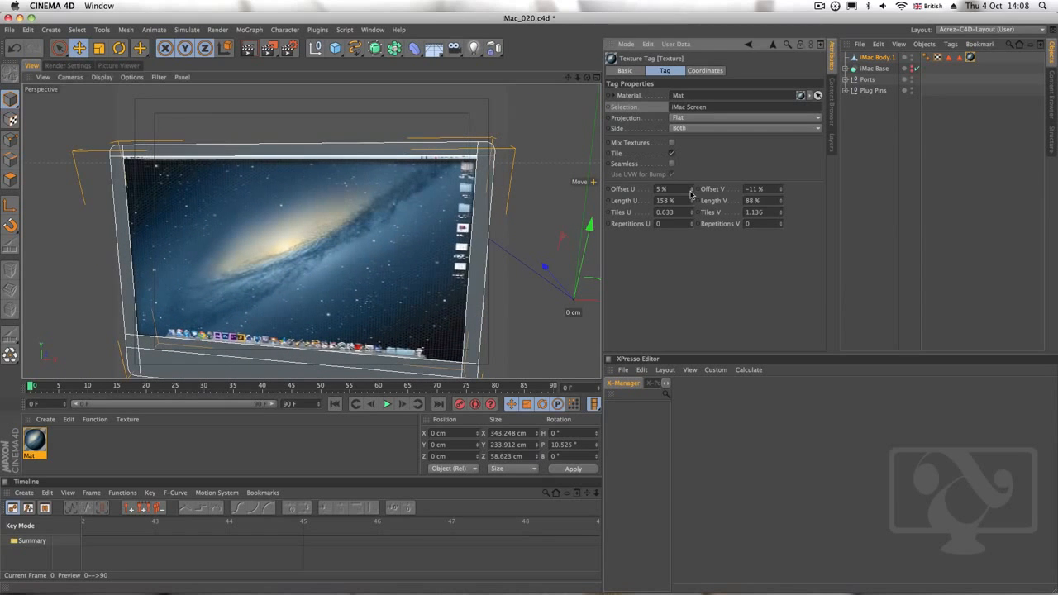
left_click_drag(439, 248, 403, 254, "alt")
left_click_drag(429, 254, 378, 296, "alt")
right_click_drag(412, 294, 377, 299, "alt")
middle_click_drag(412, 294, 377, 267, "alt")
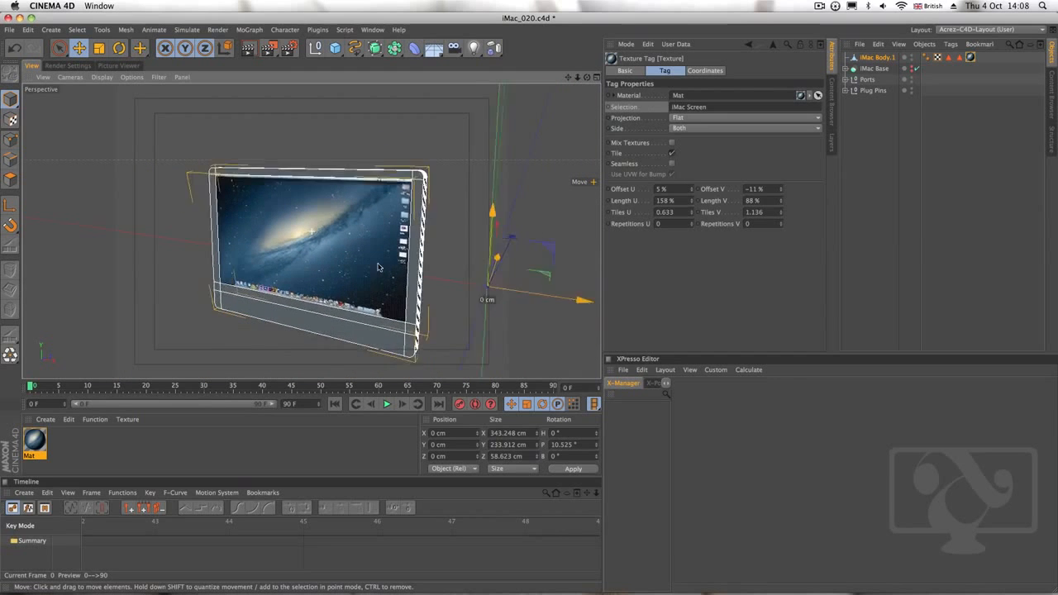
left_click_drag(378, 273, 370, 265, "alt")
right_click_drag(369, 265, 407, 291, "alt")
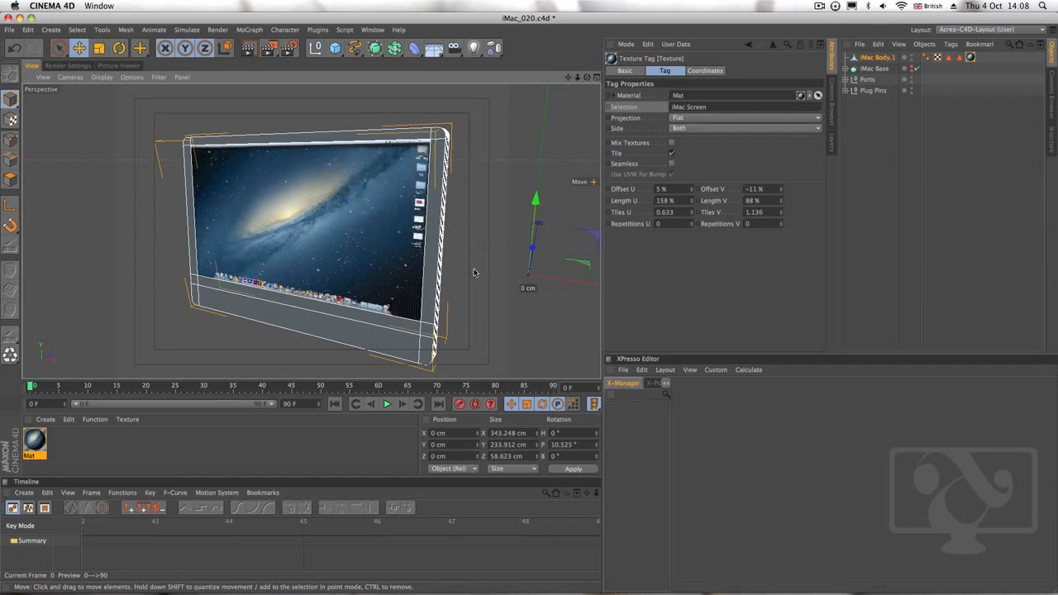
Save the scene as a new incremental version
left_click(10, 30)
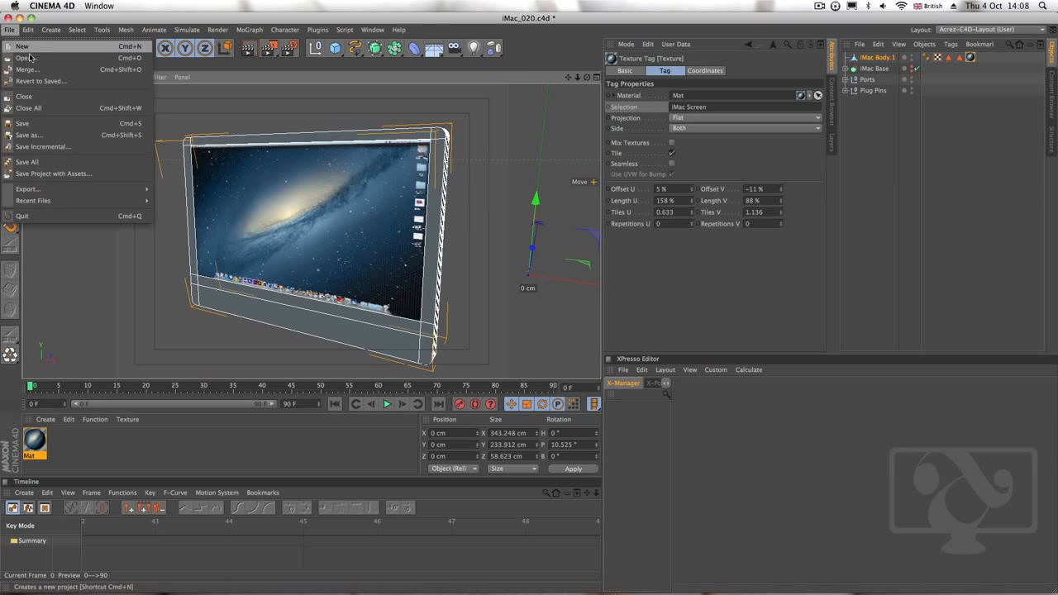
left_click(78, 148)
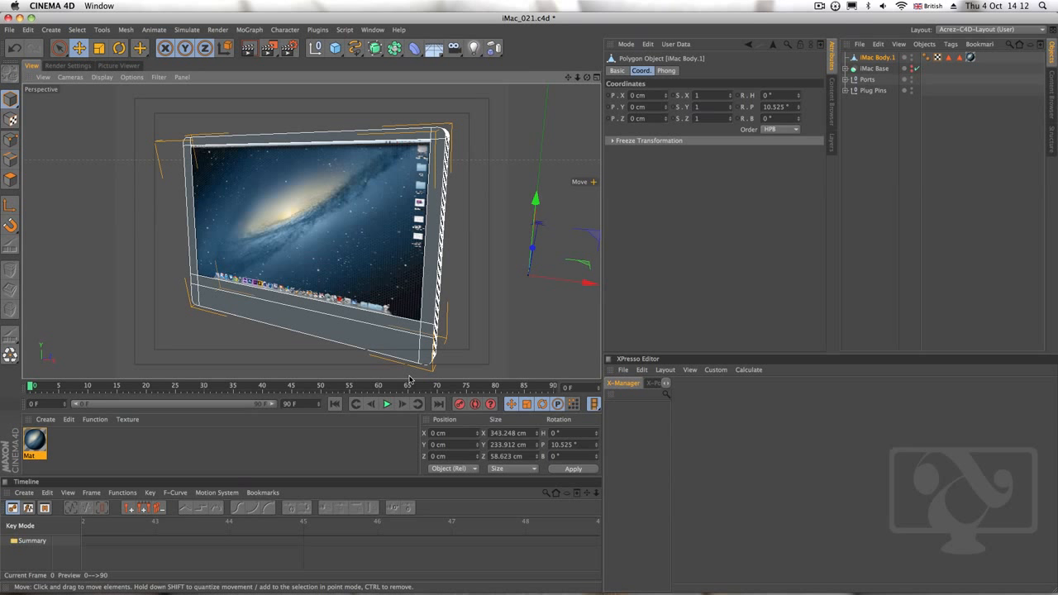
Create a new material and set its colour to near-black, RGB 7, 7, 7
left_click(45, 419)
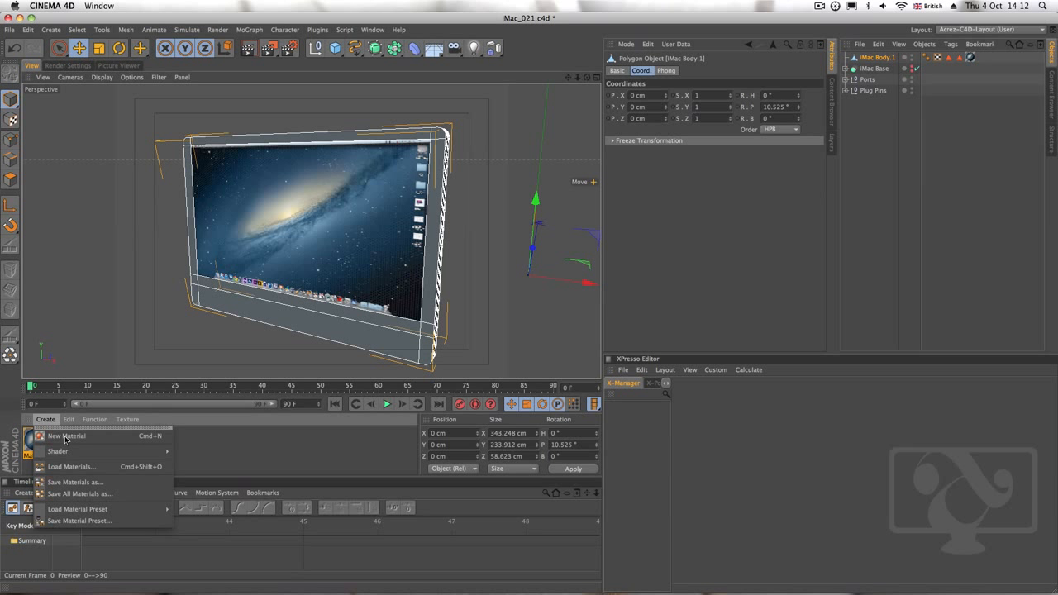
left_click(50, 436)
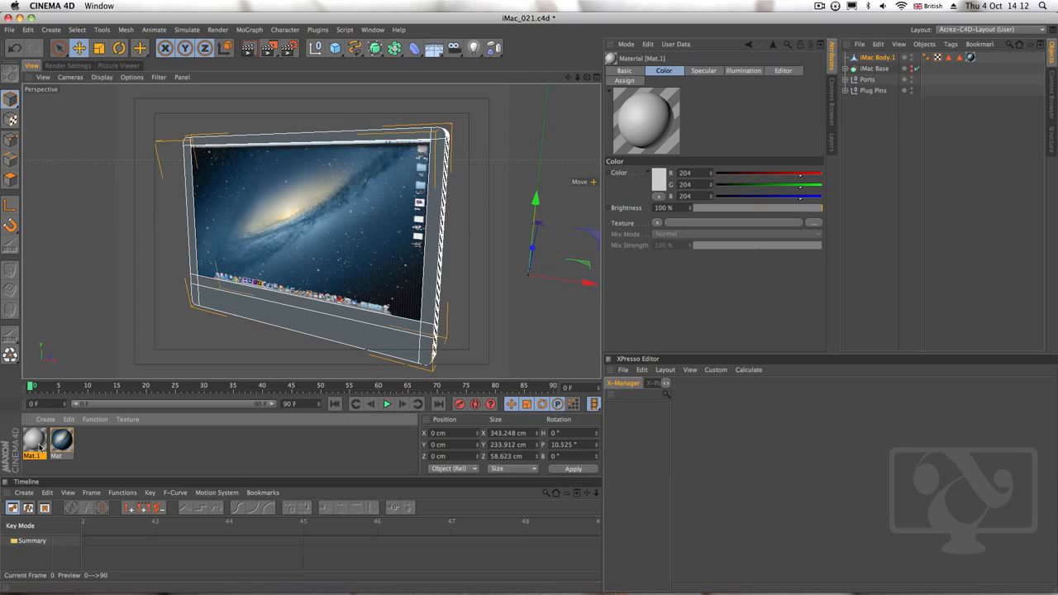
double_click(35, 440)
left_click(180, 192)
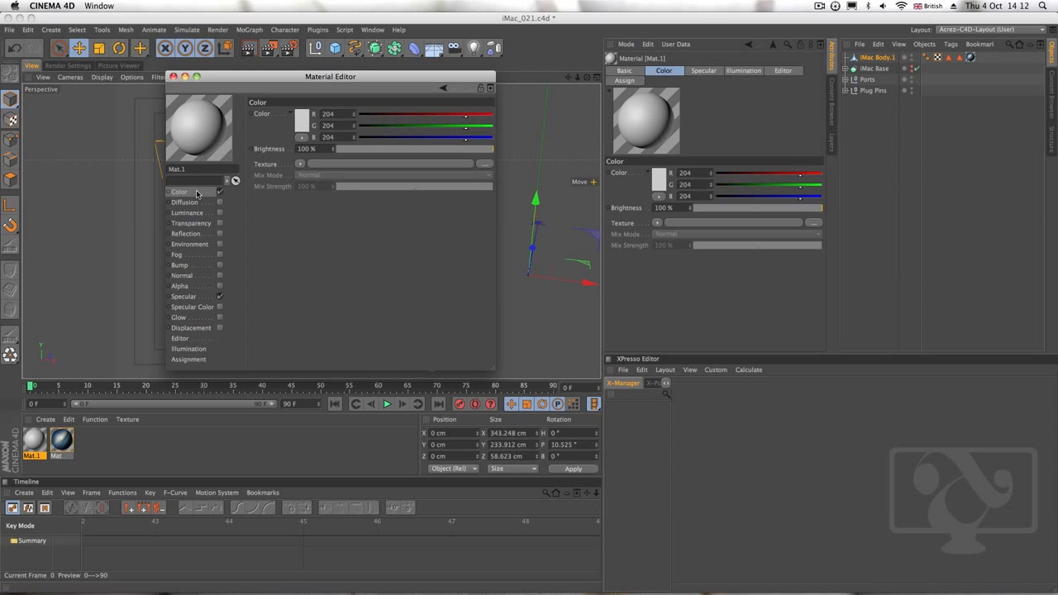
left_click(303, 122)
left_click_drag(252, 142, 233, 147)
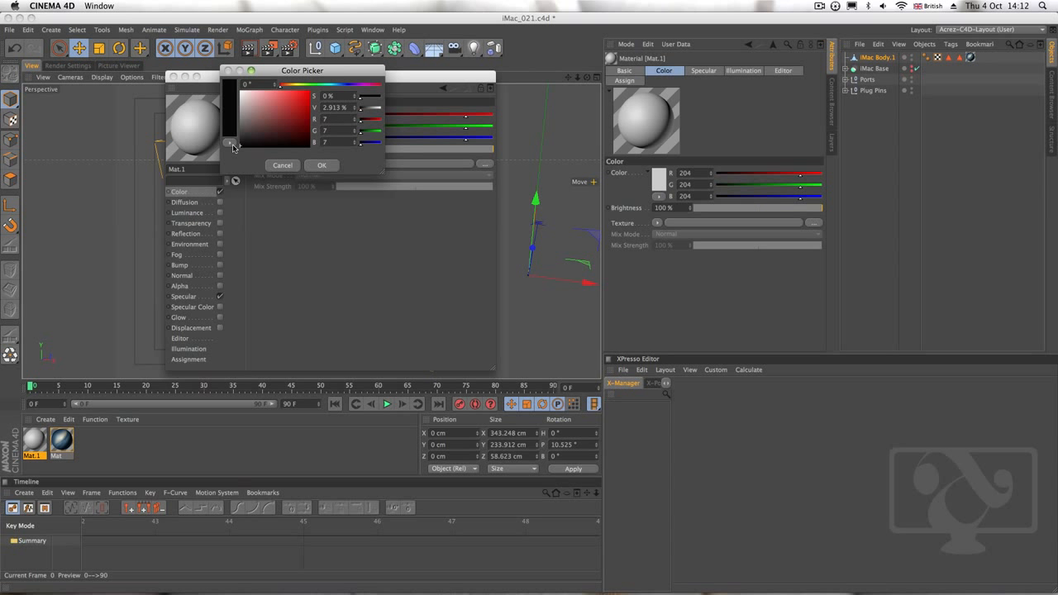
left_click(321, 167)
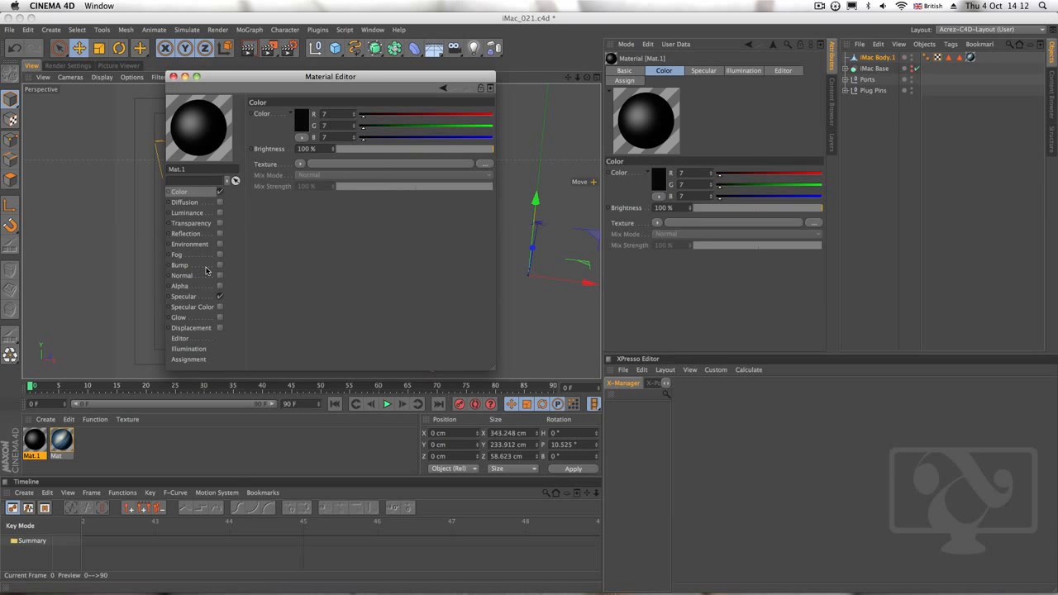
Enable Reflection on the black material and load a Fresnel shader as its reflection texture
left_click(195, 298)
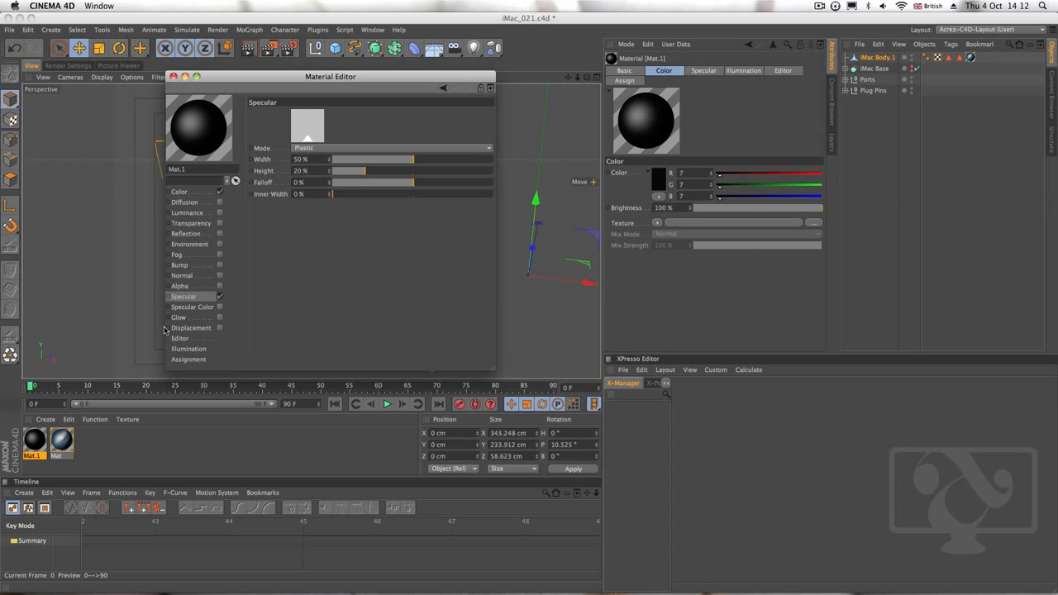
left_click(186, 234)
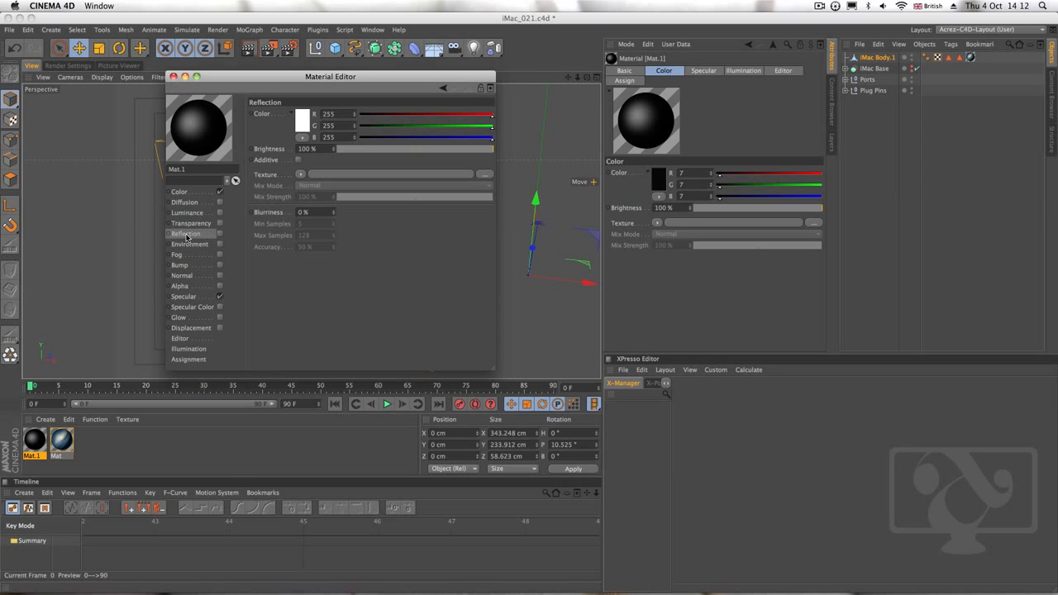
left_click(220, 235)
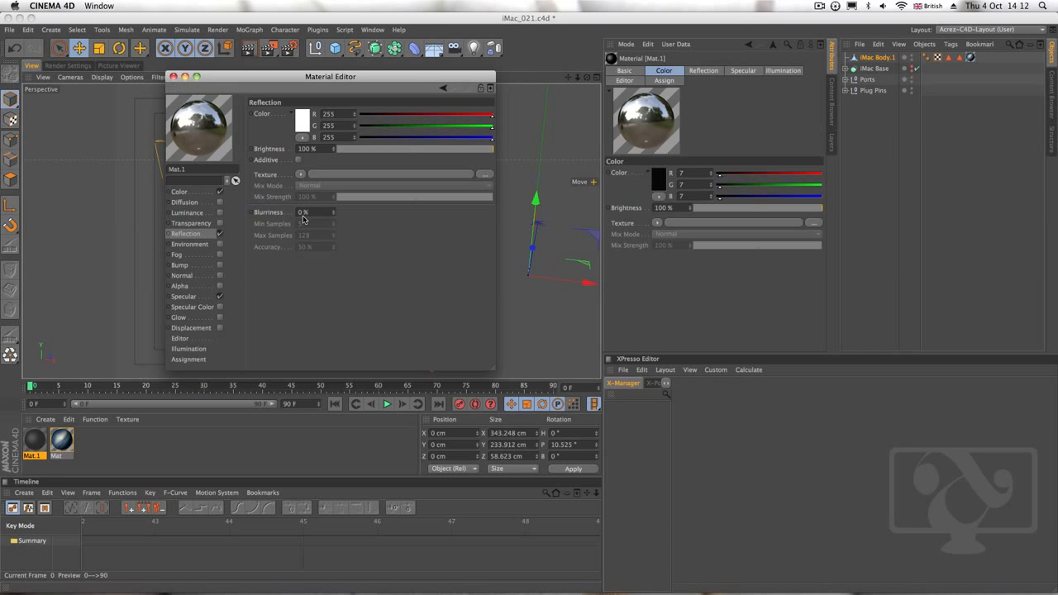
left_click(300, 175)
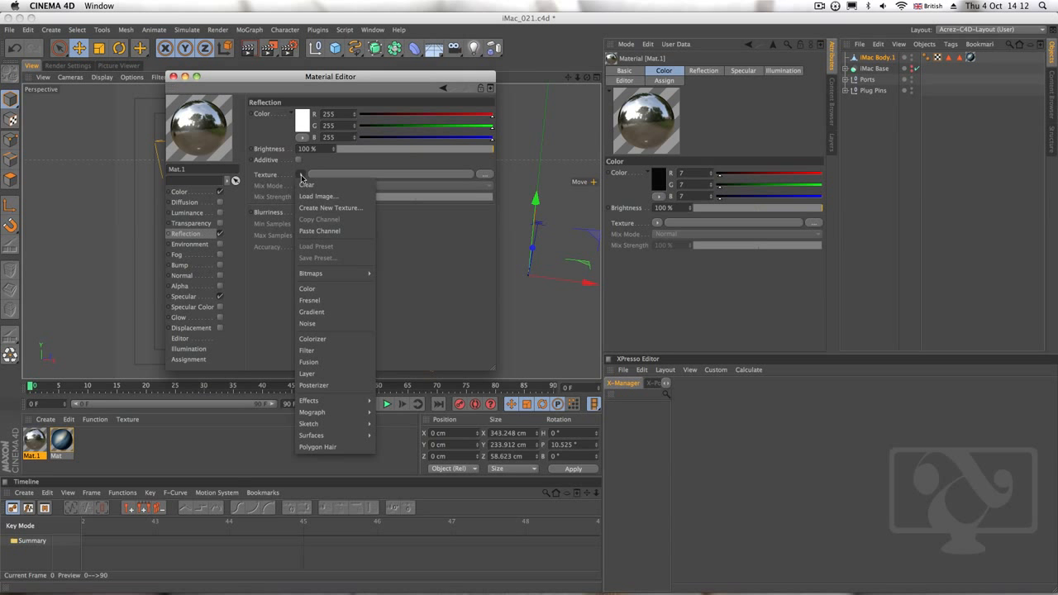
left_click(338, 301)
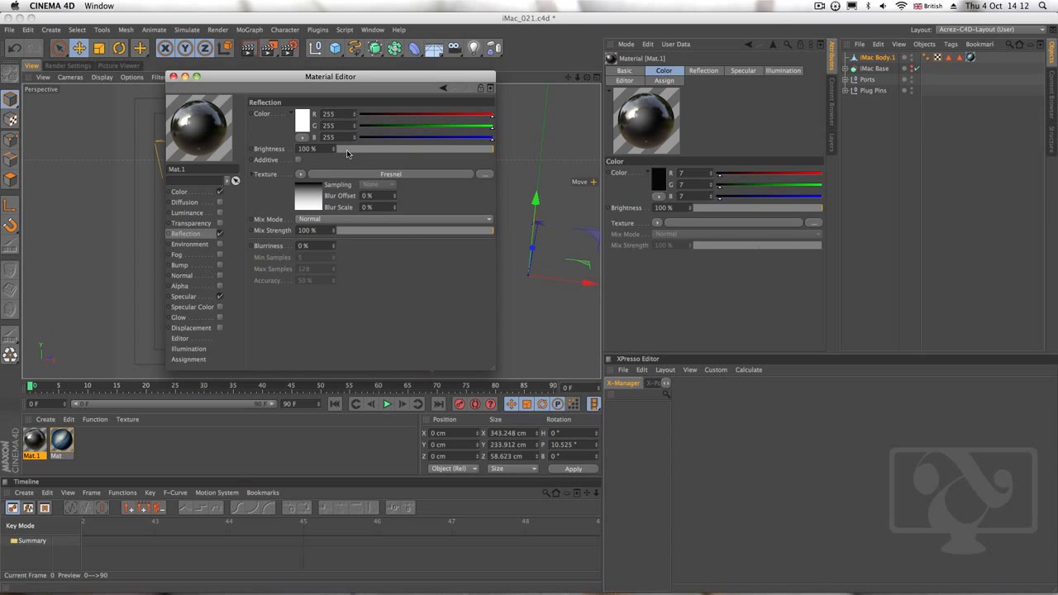
Set the black material's reflection Brightness to 1% and Mix Strength to 1%, and close its editor
left_click(307, 149)
type("1")
key("Return")
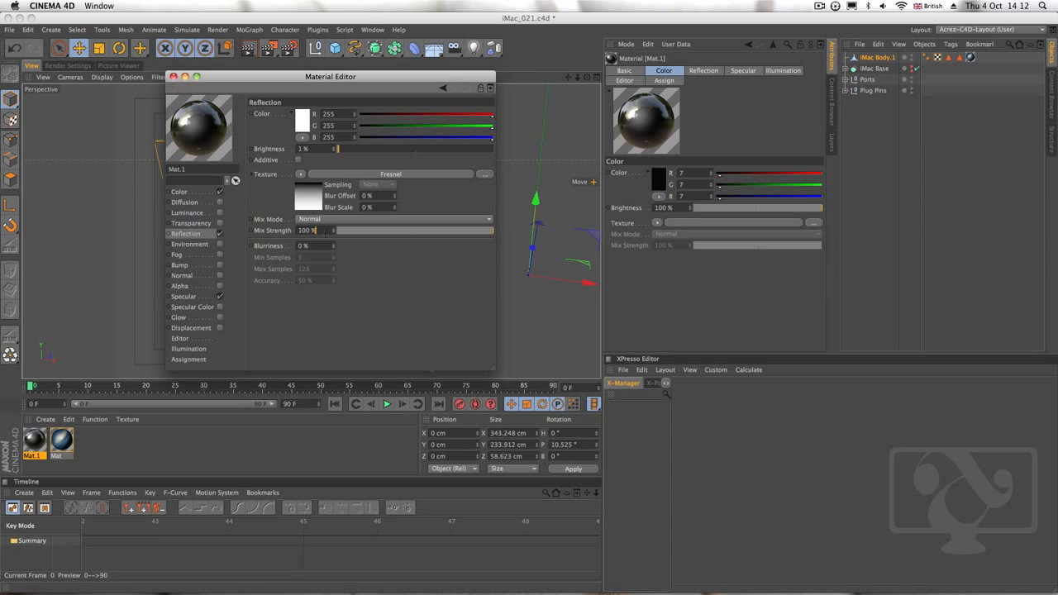
left_click(315, 231)
type("1")
key("Return")
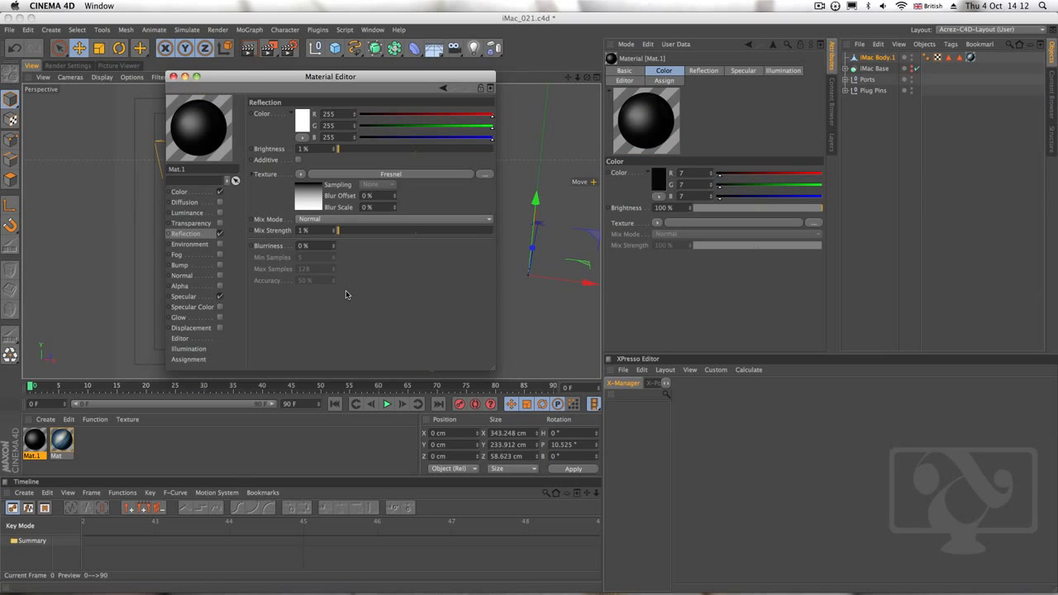
left_click(173, 77)
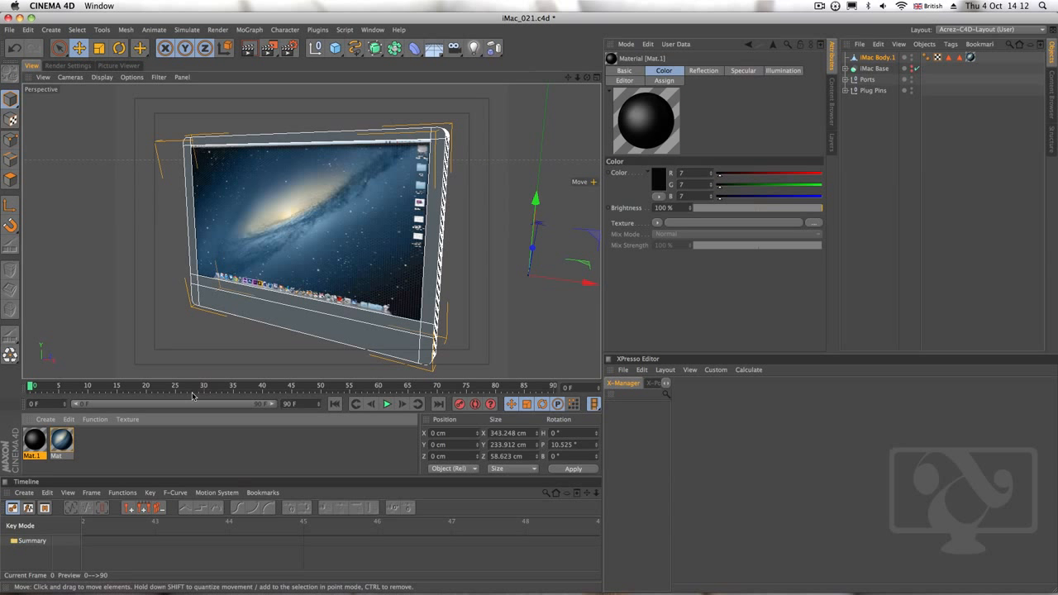
Apply the black material to iMac Body.1 and restrict it to the Black Bev polygon selection
left_click_drag(71, 432, 874, 63)
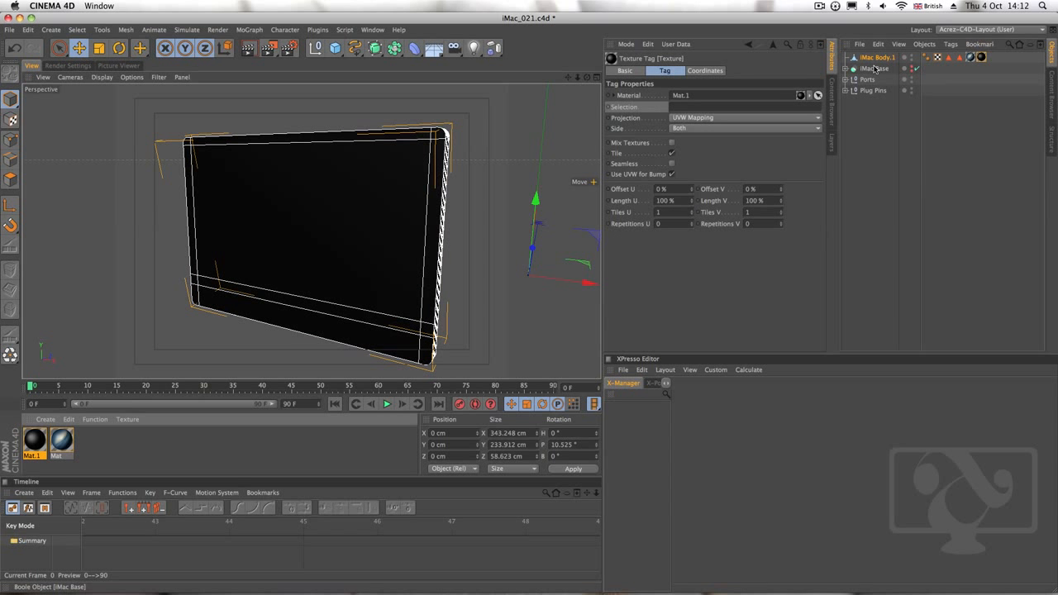
left_click(960, 57)
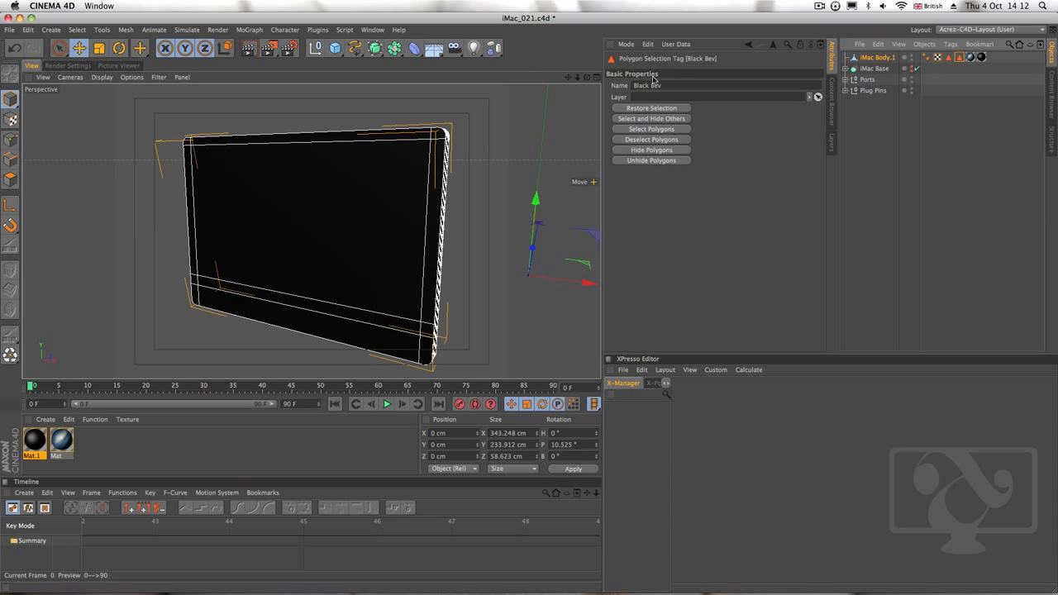
double_click(648, 85)
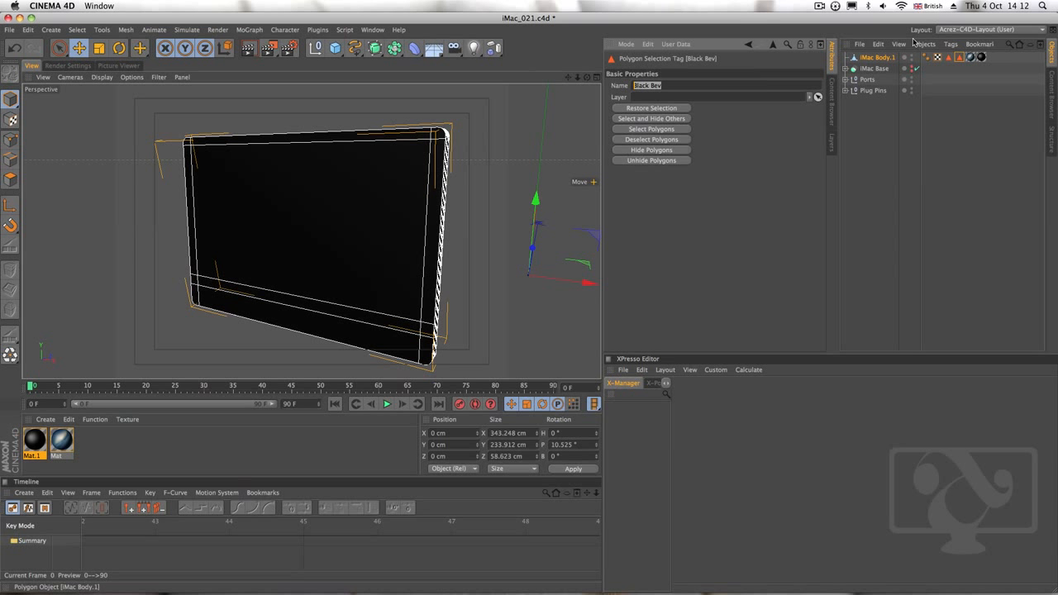
left_click(982, 59)
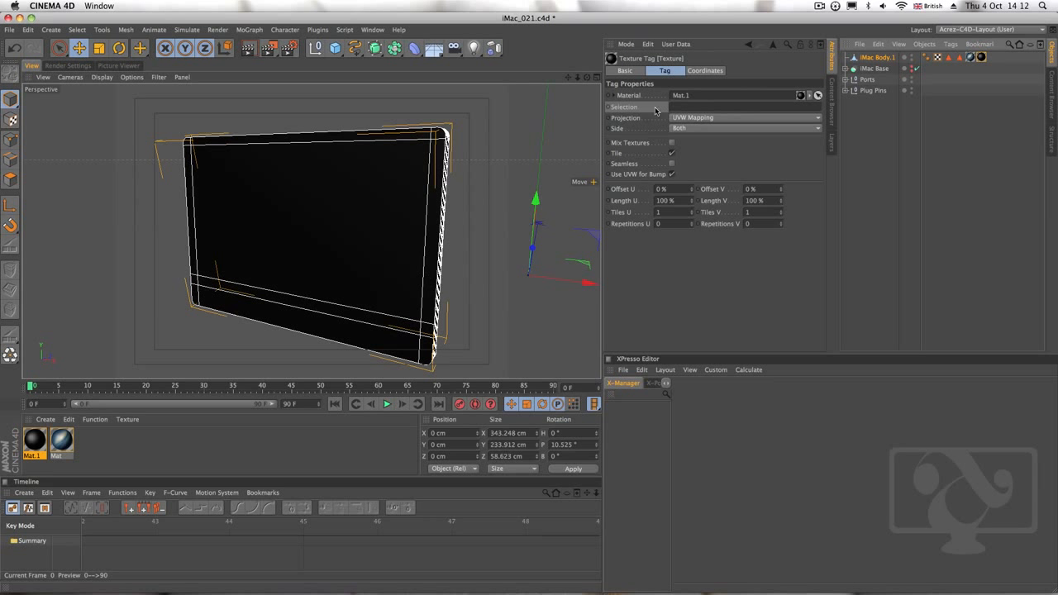
left_click(704, 107)
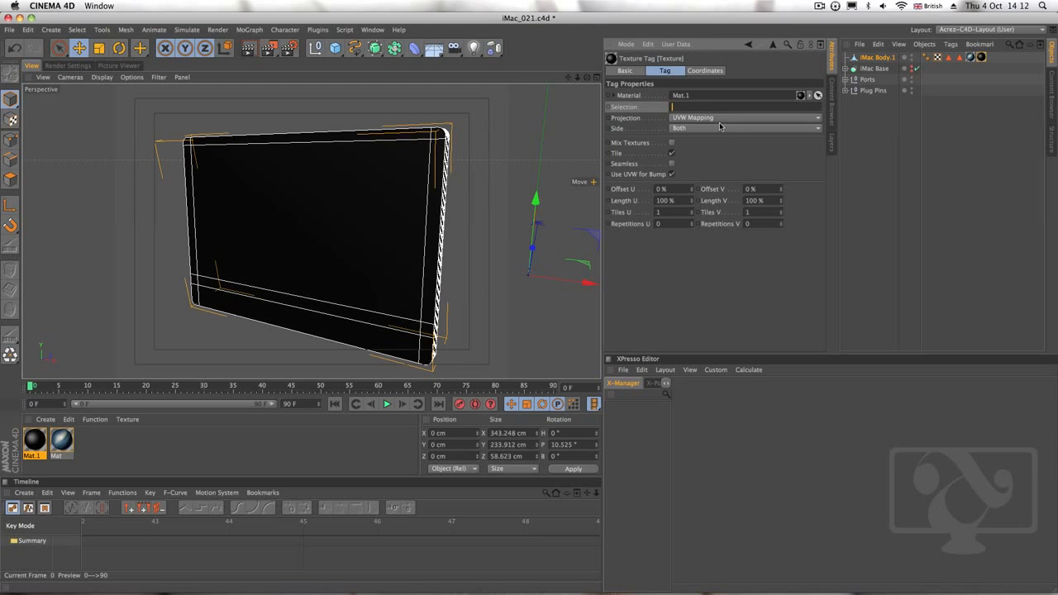
type("Black Bev")
key("Return")
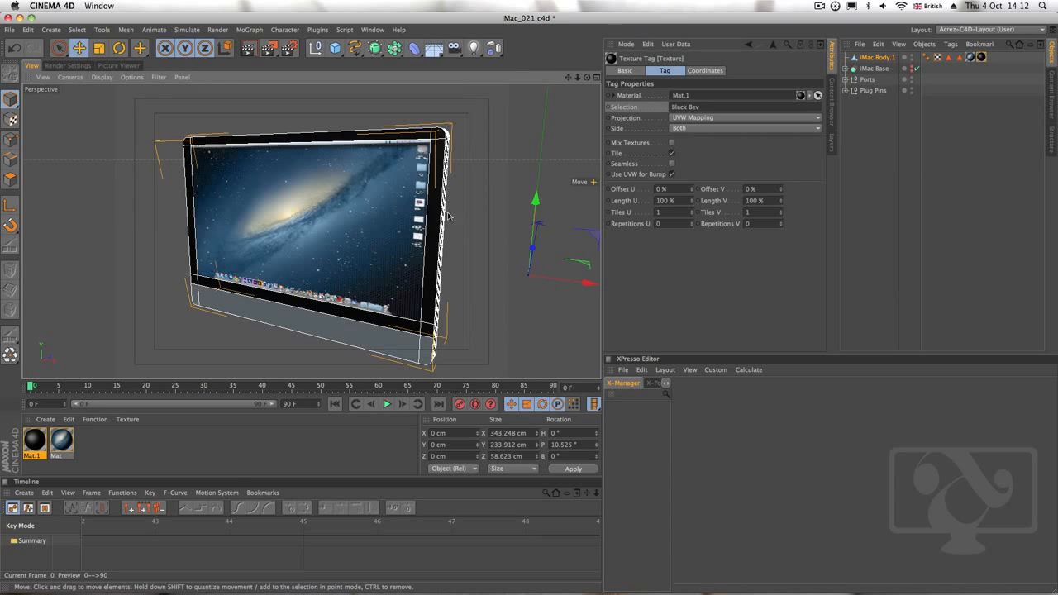
Examine the black bezel and the side edges of the iMac body up close and from several angles
left_click_drag(434, 231, 341, 228, "alt")
right_click_drag(435, 232, 556, 198, "alt")
left_click_drag(556, 199, 447, 246, "alt")
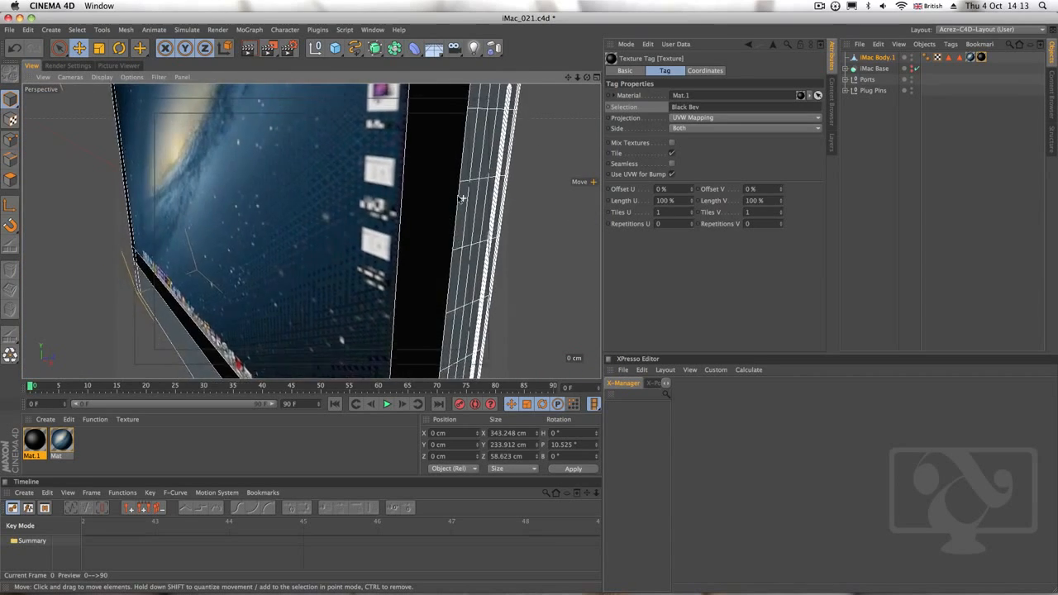
right_click_drag(446, 247, 360, 221, "alt")
middle_click_drag(413, 111, 421, 190, "alt")
mouse_move(421, 189)
left_mouse_down("alt")
mouse_move(516, 208)
mouse_move(466, 309)
mouse_move(417, 184)
left_mouse_up("alt")
right_click_drag(425, 196, 397, 200, "alt")
middle_click_drag(414, 271, 436, 218, "alt")
left_click_drag(312, 232, 436, 307, "alt")
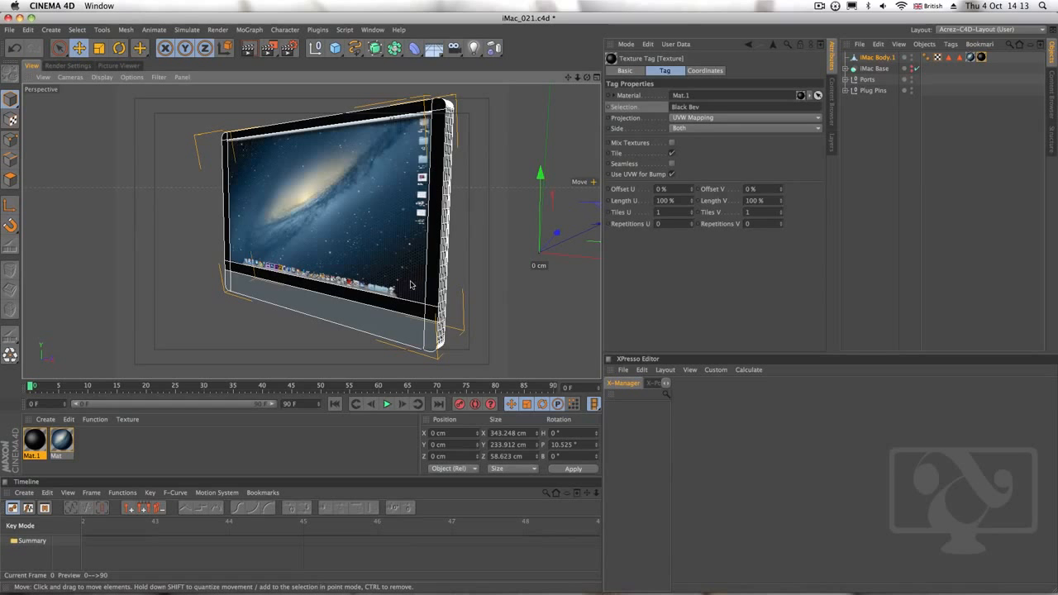
Create another new material and set its colour to light grey, RGB 183, 183, 183
left_click(279, 444)
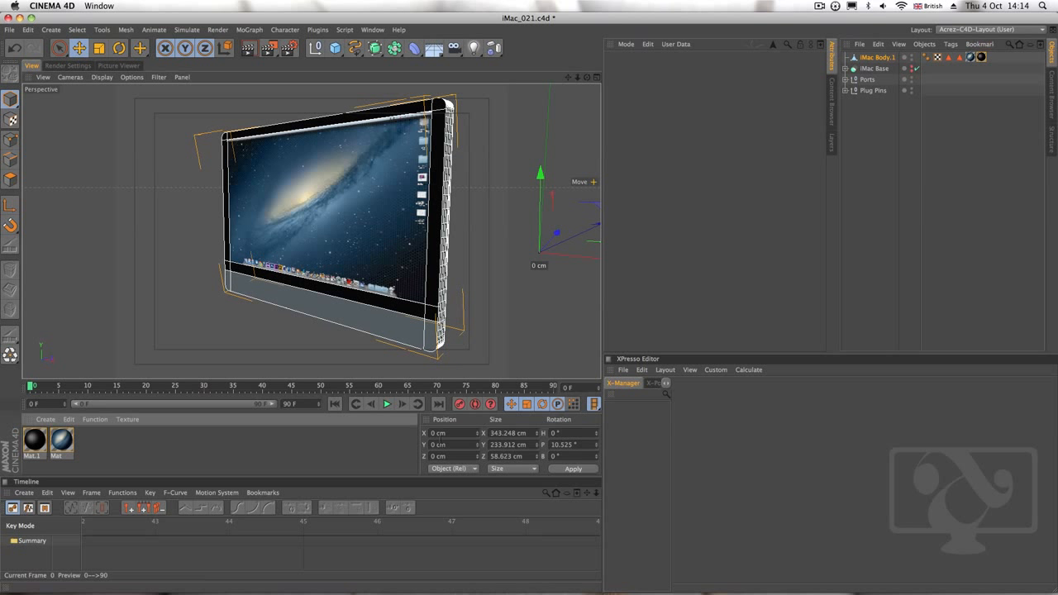
left_click(48, 421)
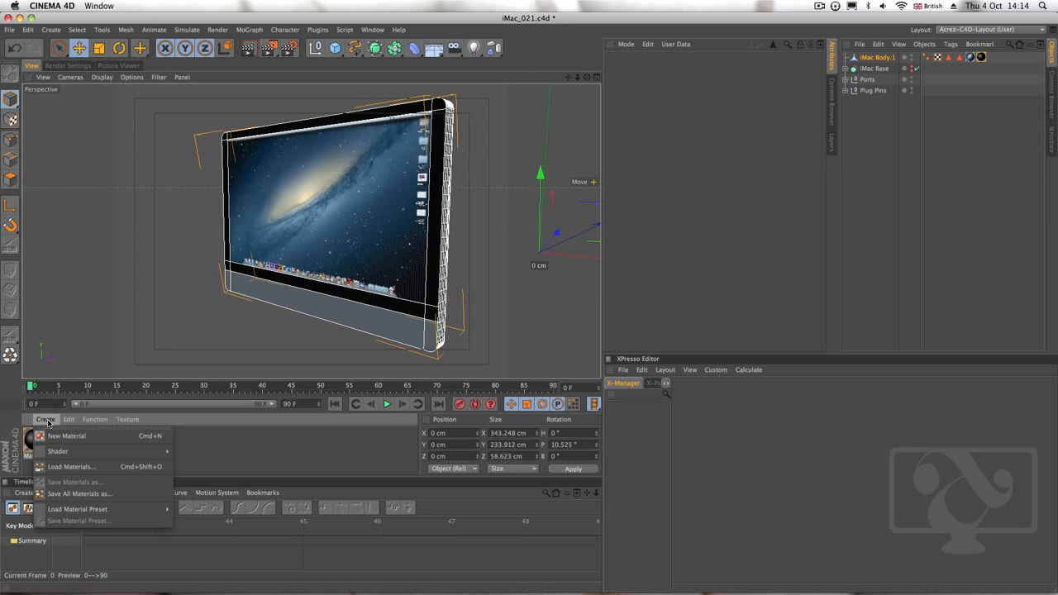
left_click(57, 435)
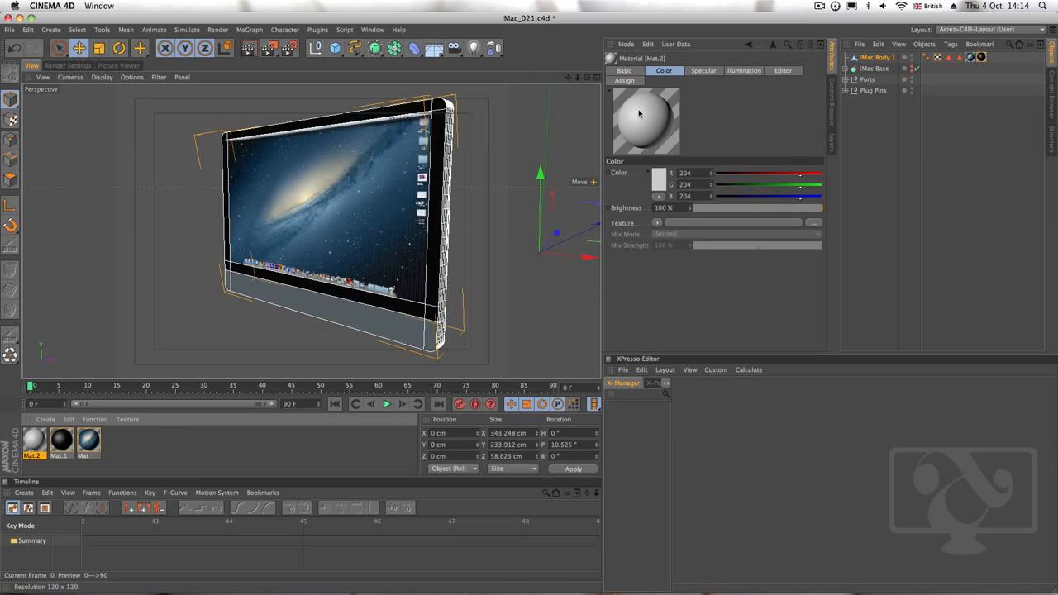
double_click(35, 441)
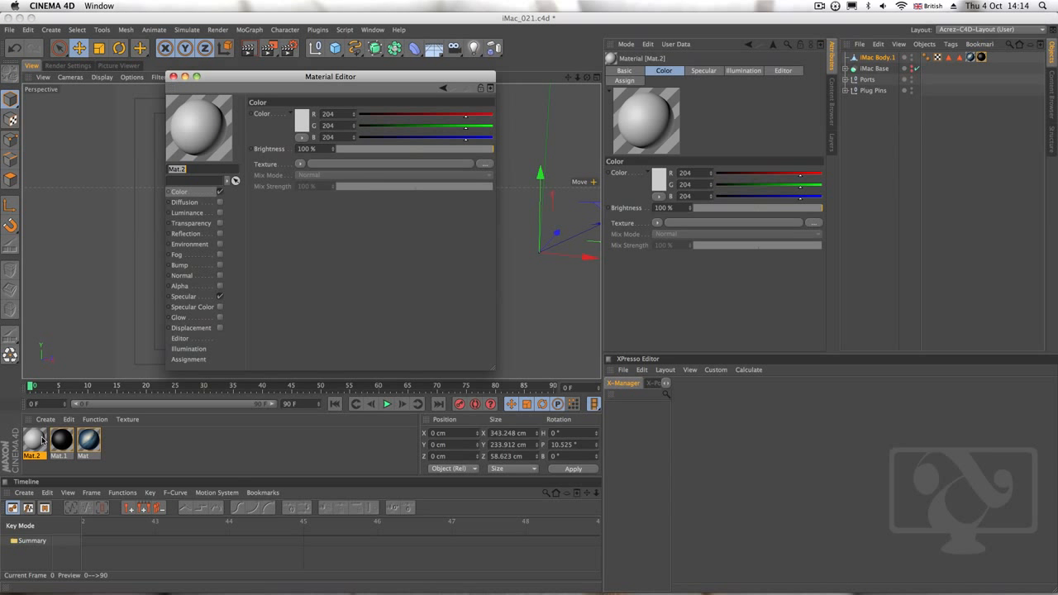
left_click(306, 121)
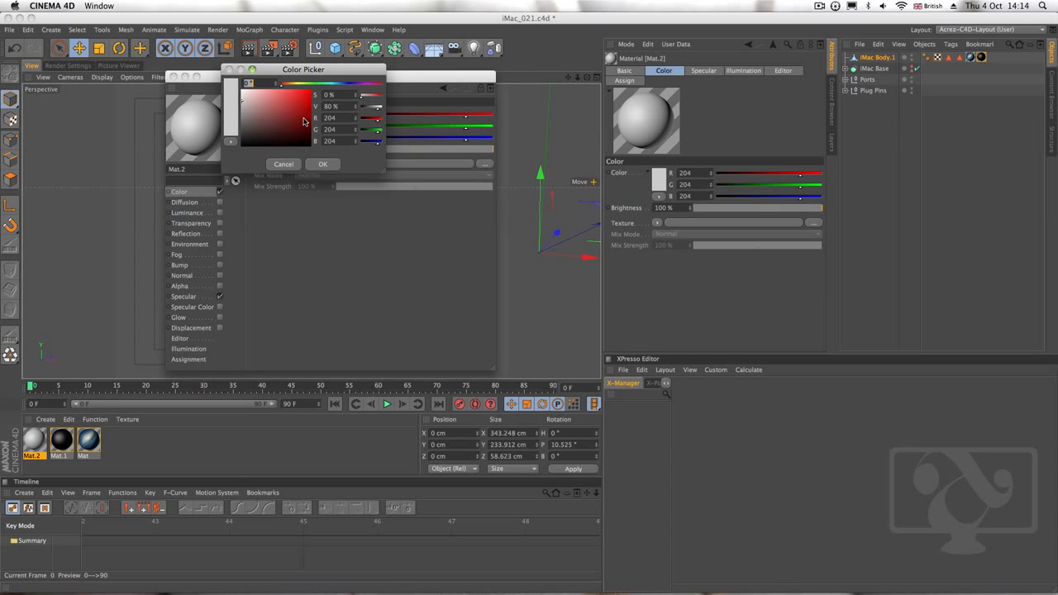
left_click_drag(250, 106, 239, 110)
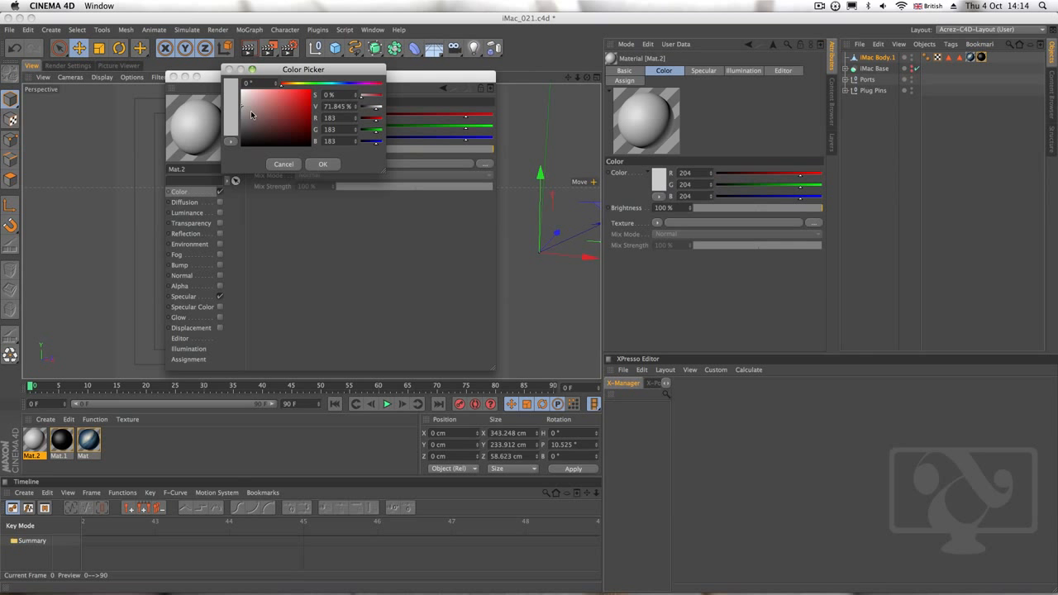
left_click(323, 165)
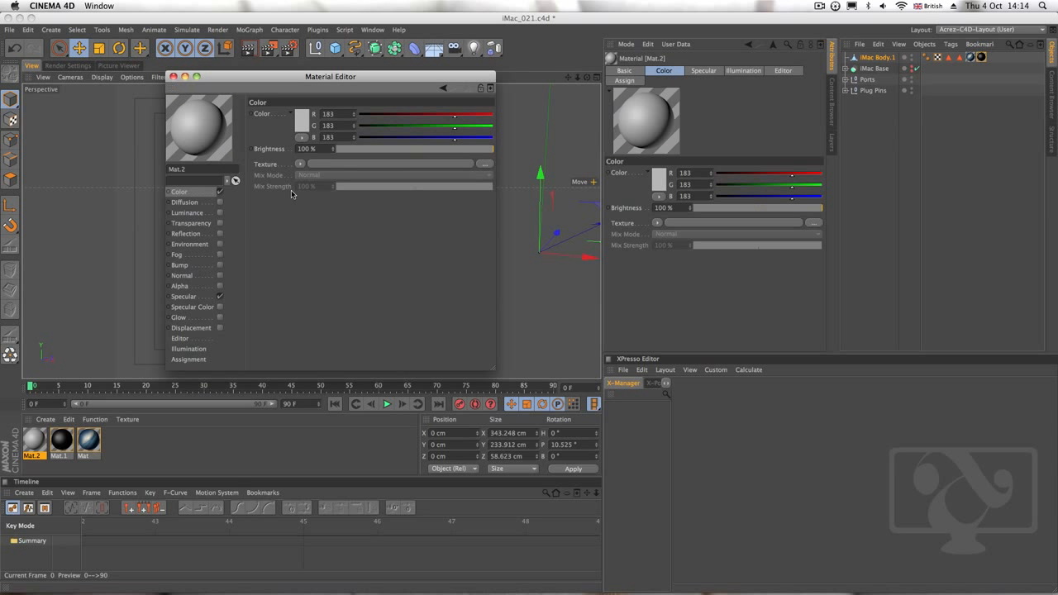
Enable Bump on the grey material with a Noise texture and set the bump Strength to 5%
left_click(201, 266)
left_click(220, 266)
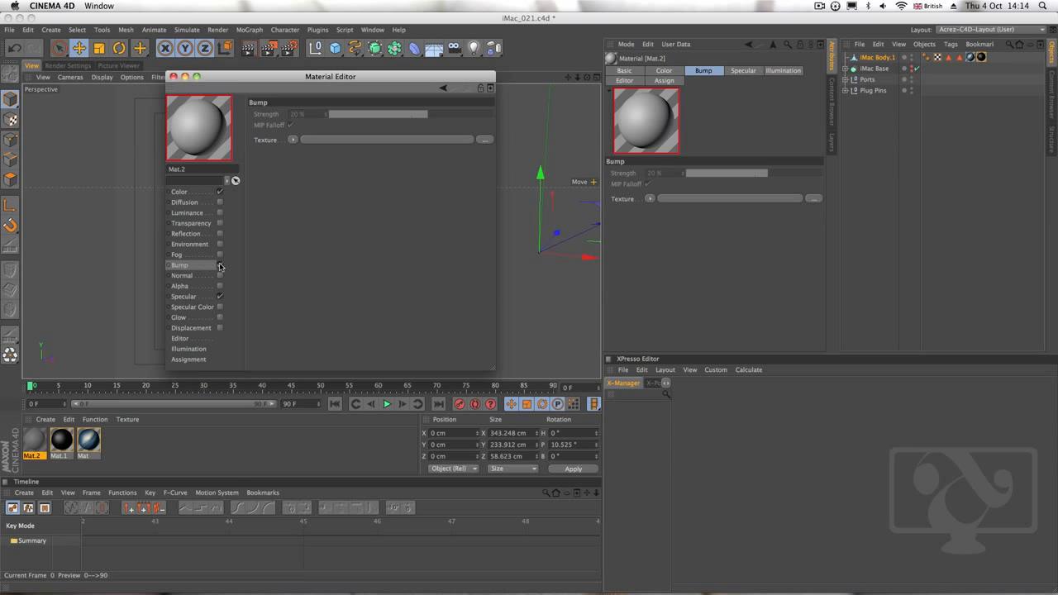
left_click(294, 139)
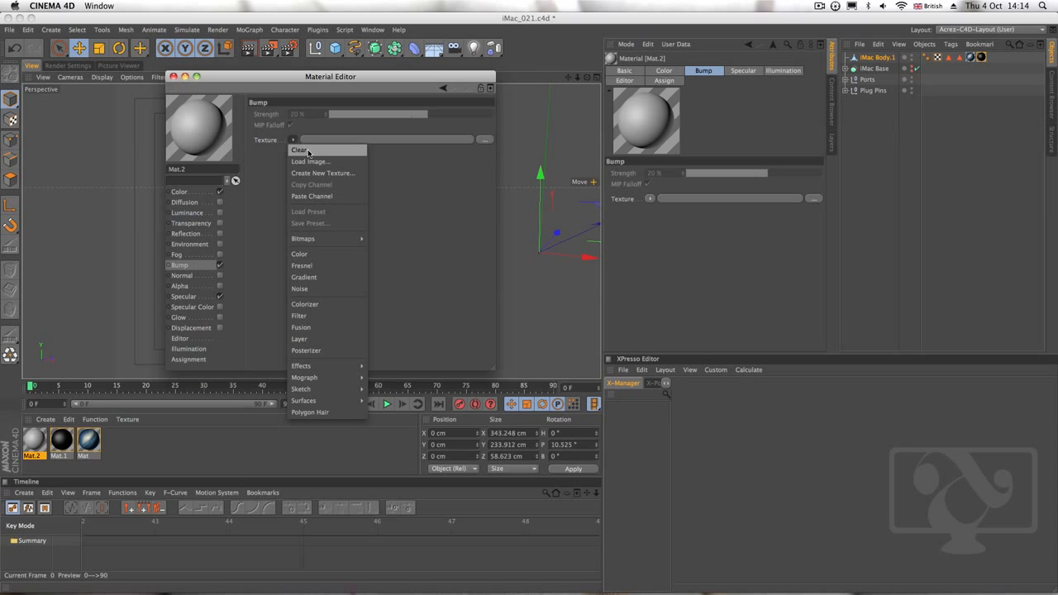
left_click(324, 290)
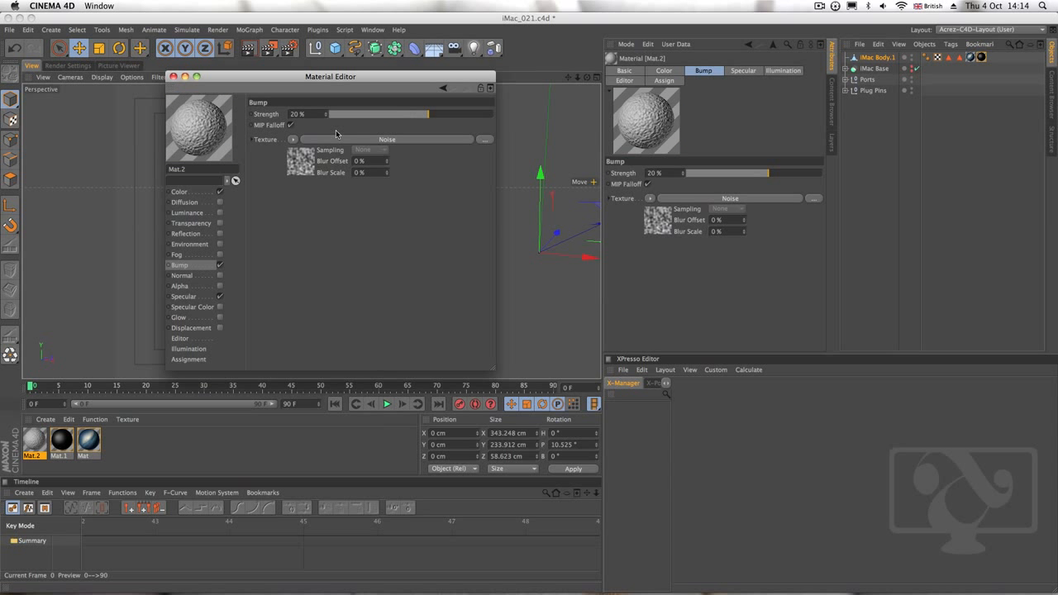
double_click(312, 114)
type("5")
key("Return")
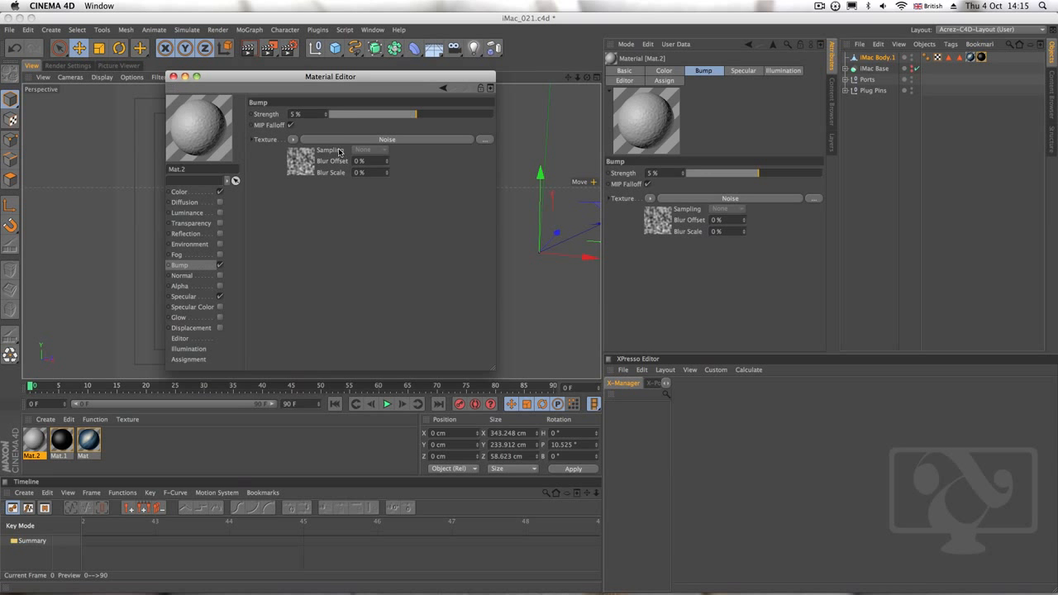
Set the Global Scale of the grey material's bump Noise shader to 1%
left_click(337, 141)
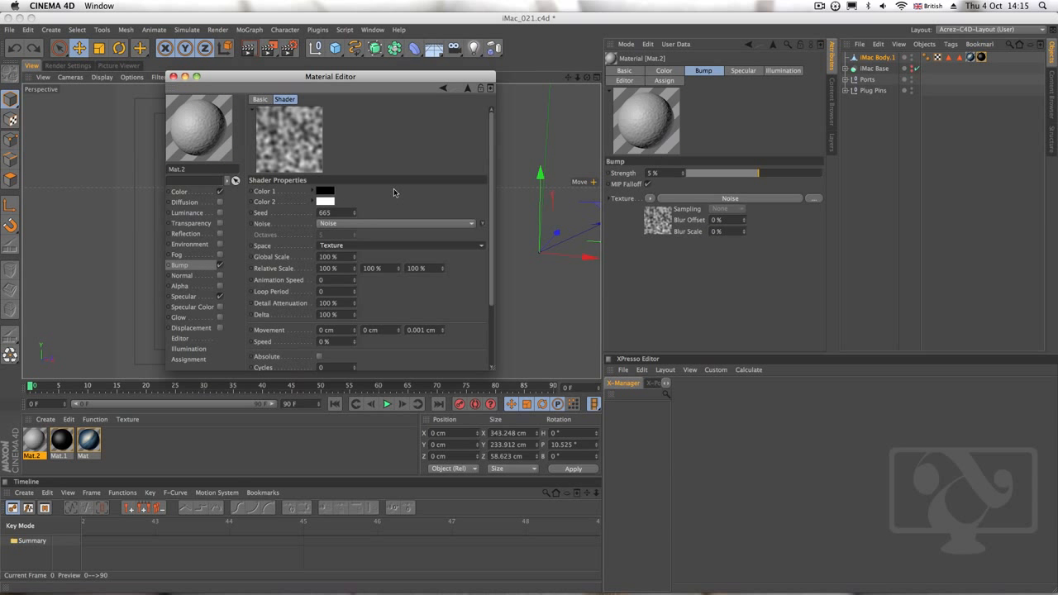
left_click_drag(493, 186, 497, 156)
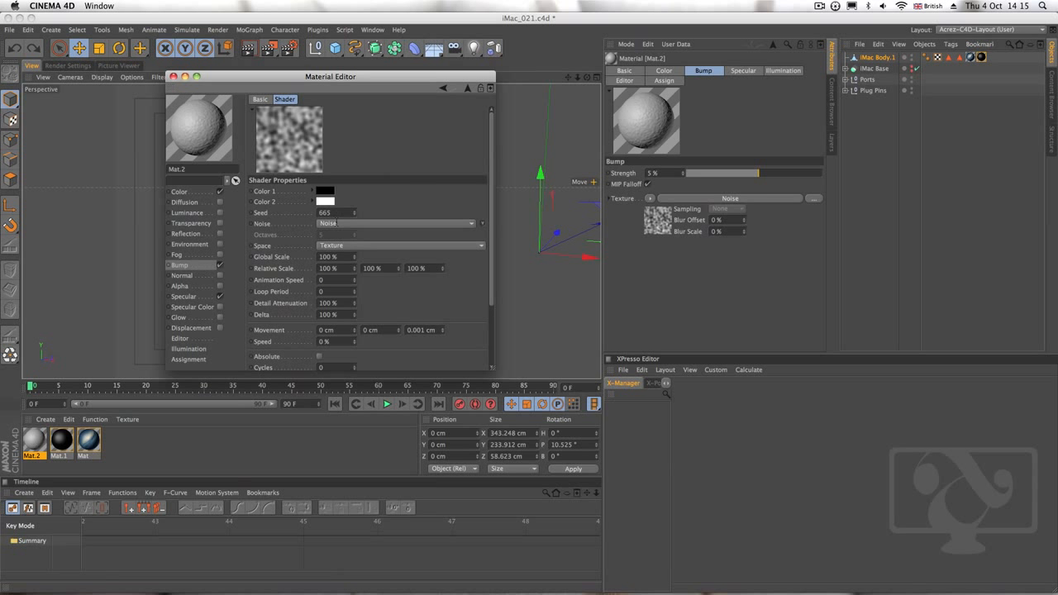
left_click(333, 258)
type("1")
key("Return")
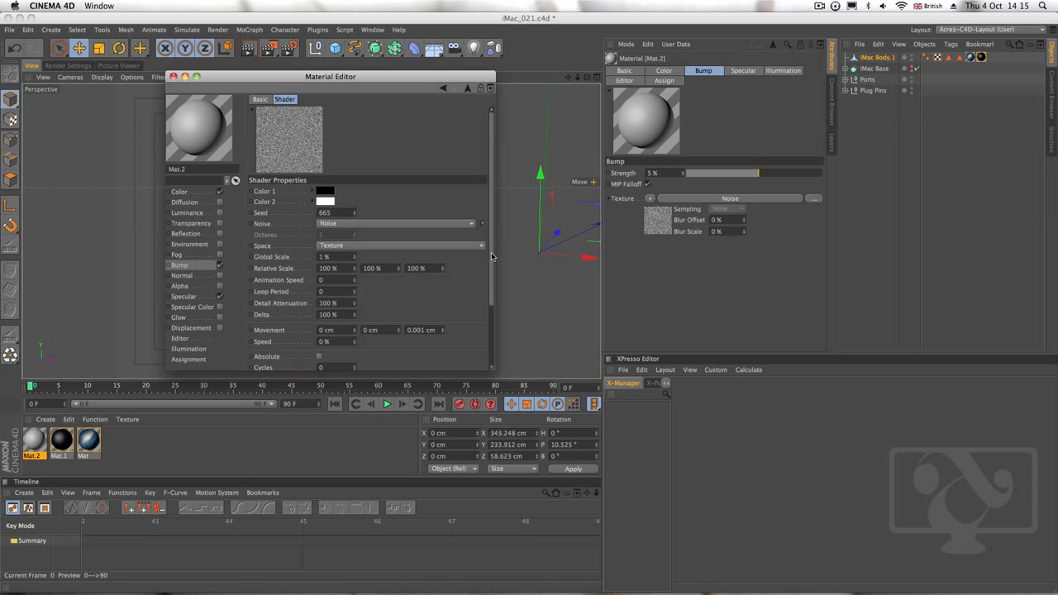
Raise the bump Noise shader's Brightness to 21% and its Contrast to about 32%
scroll(491, 257, "down", 4)
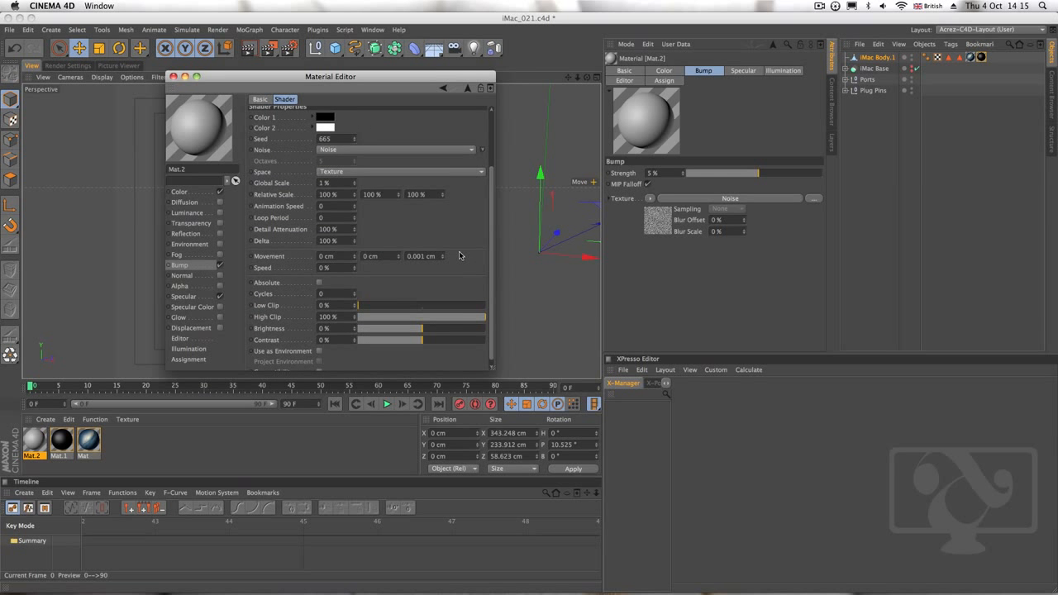
scroll(494, 179, "up", 3)
scroll(493, 179, "down", 3)
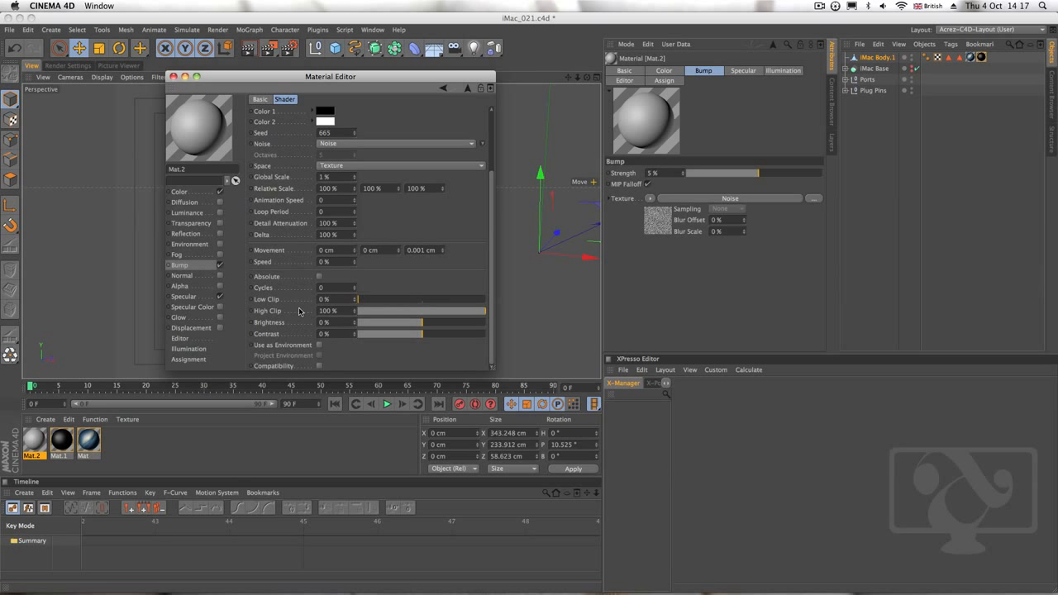
mouse_move(360, 300)
left_mouse_down()
mouse_move(415, 308)
mouse_move(353, 304)
left_mouse_up()
left_click_drag(431, 323, 434, 328)
left_click(354, 321)
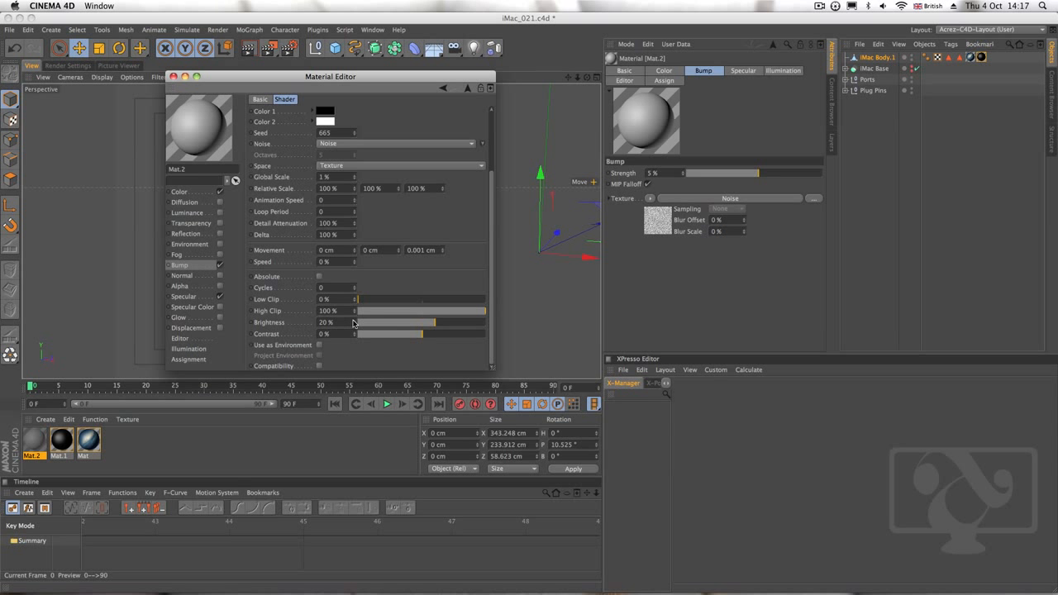
left_click(356, 324)
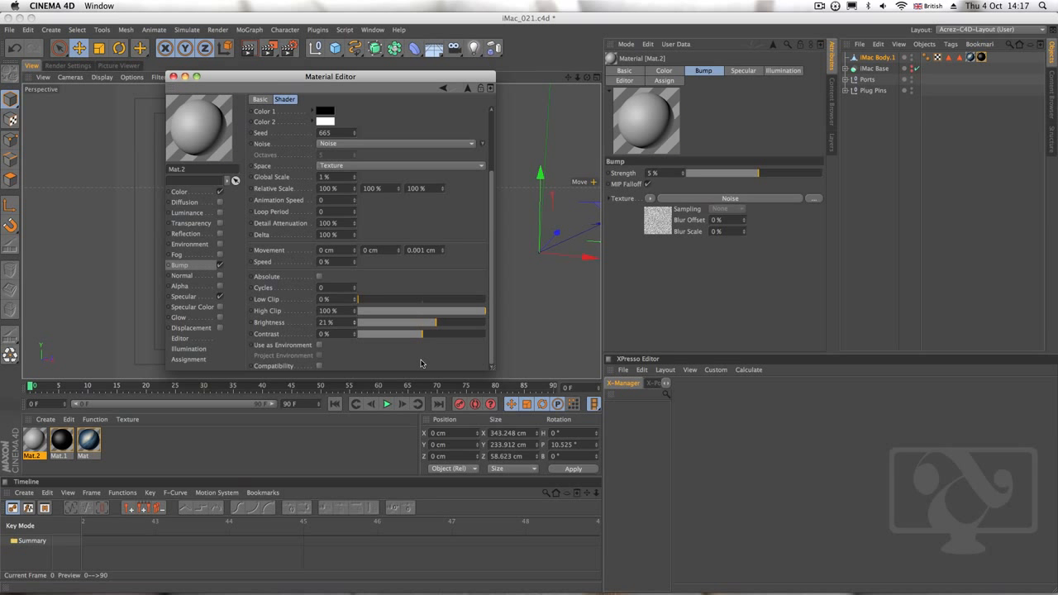
left_click_drag(430, 334, 493, 320)
left_click_drag(491, 370, 542, 476)
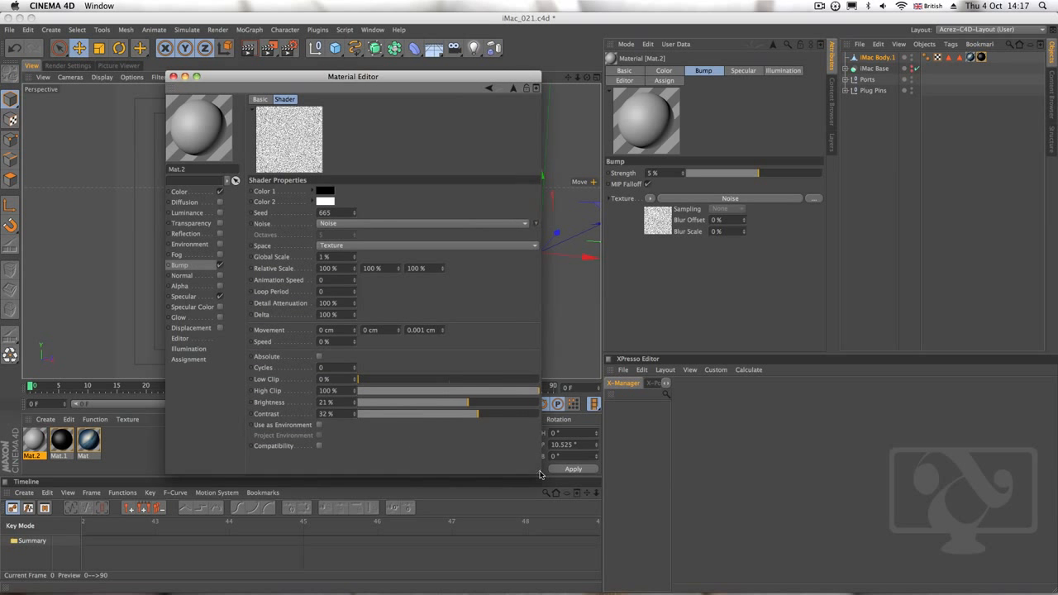
mouse_move(473, 415)
left_mouse_down()
mouse_move(399, 416)
mouse_move(476, 417)
left_mouse_up()
Lighten the grey material's colour to RGB 200, 200, 200 and close the Material Editor
left_click(180, 192)
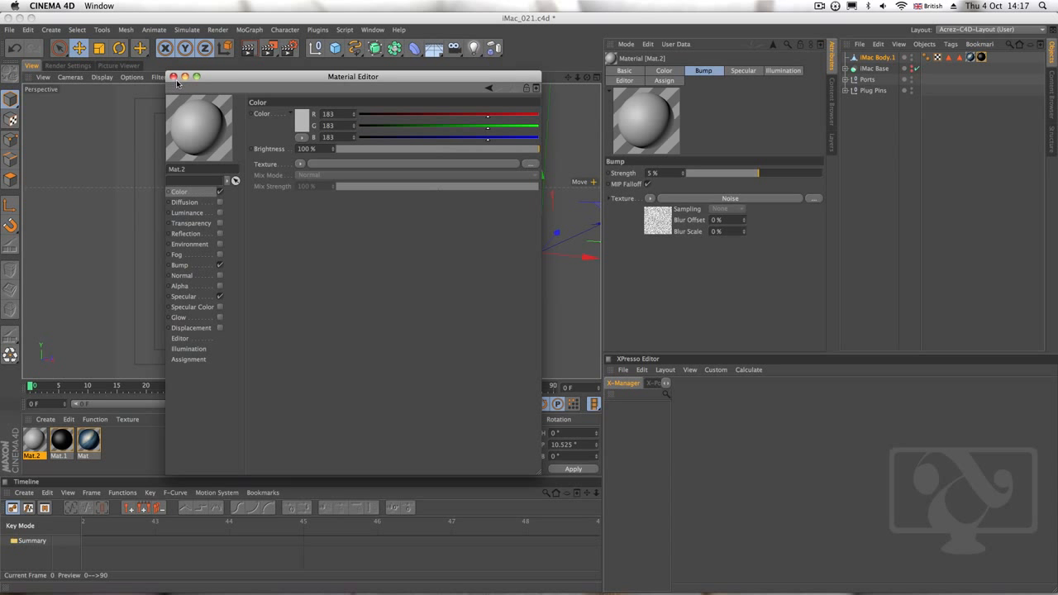
left_click(302, 125)
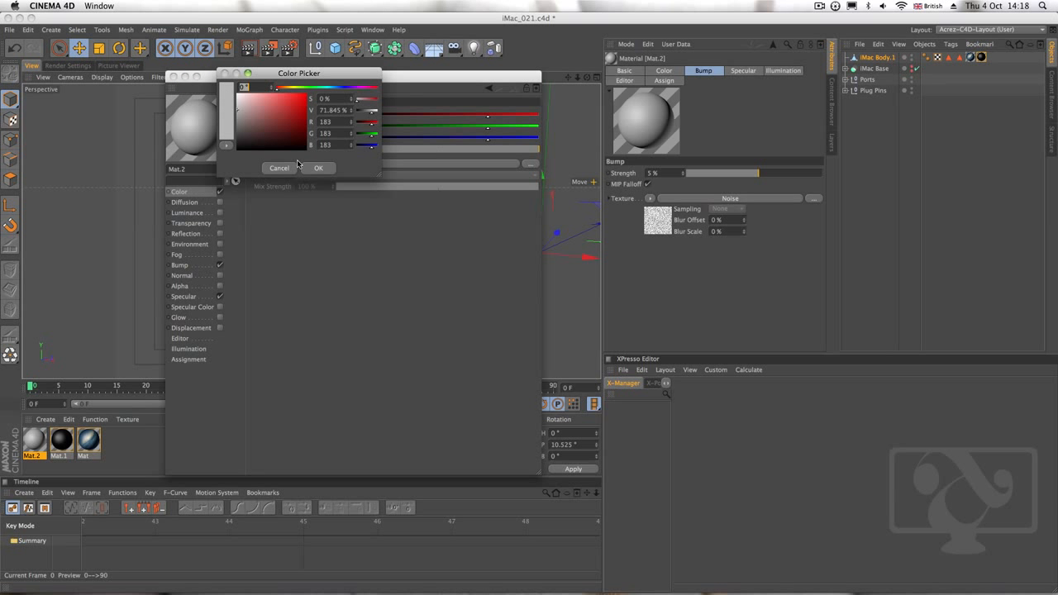
left_click_drag(238, 106, 236, 107)
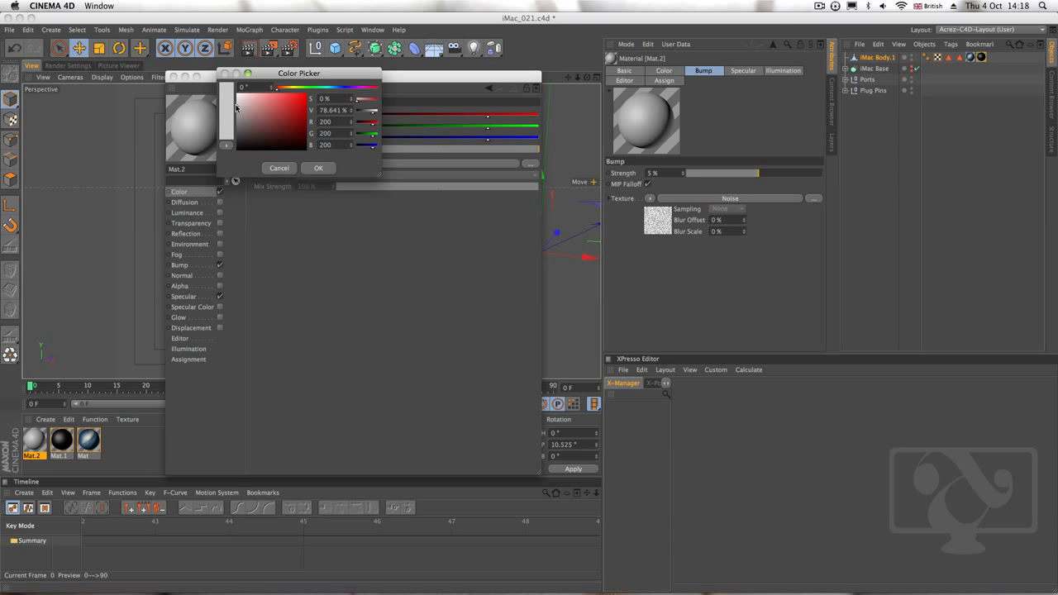
left_click(315, 169)
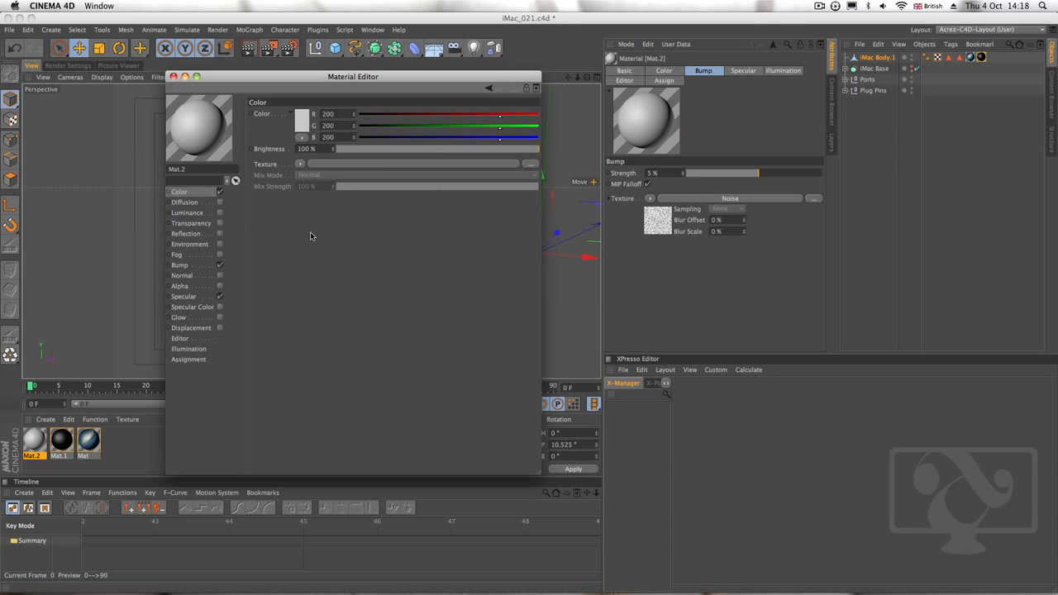
left_click(173, 77)
Apply the grey material to iMac Body.1 and place its texture tag before the screen and bezel texture tags
left_click(46, 444)
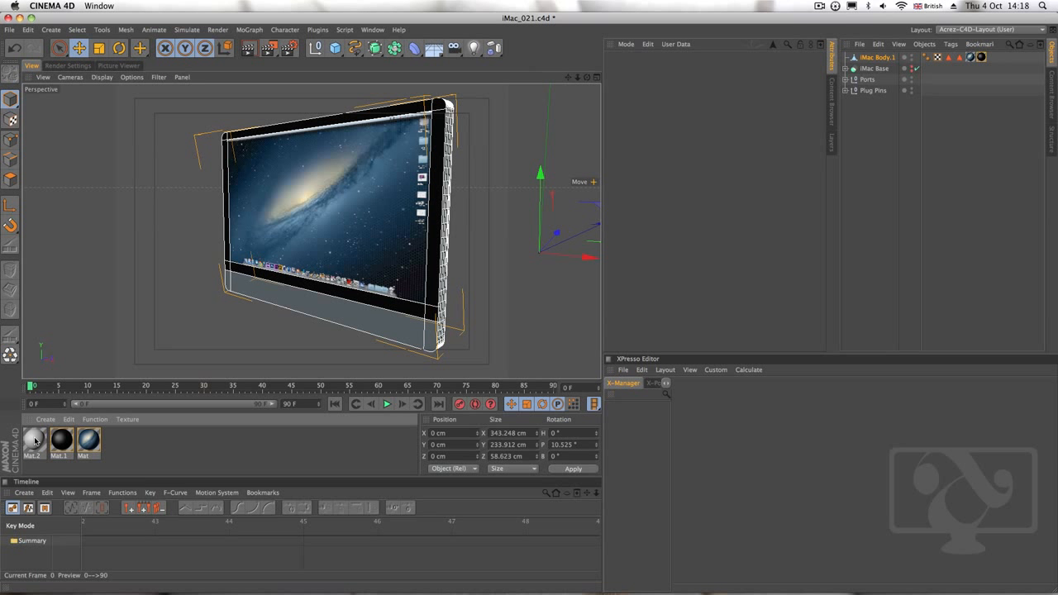
left_click_drag(36, 439, 885, 57)
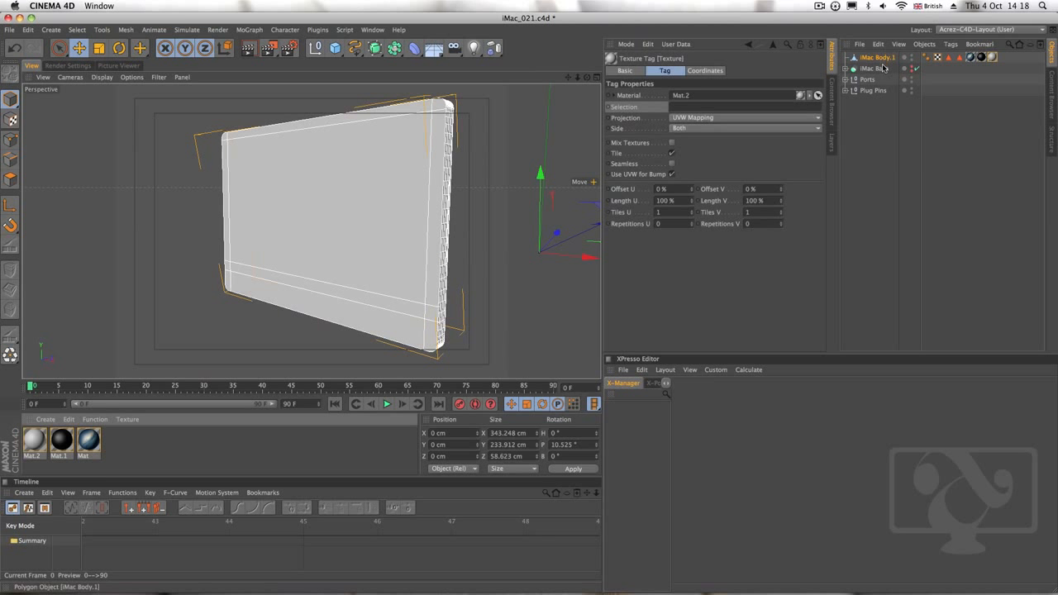
left_click(994, 59)
left_click_drag(993, 58, 969, 59)
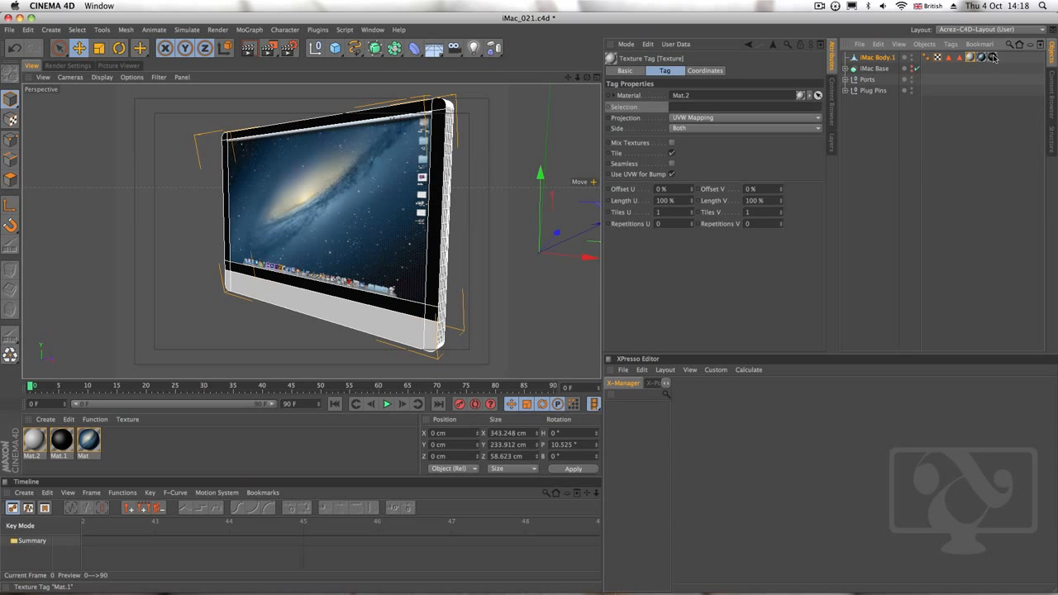
left_click(981, 58)
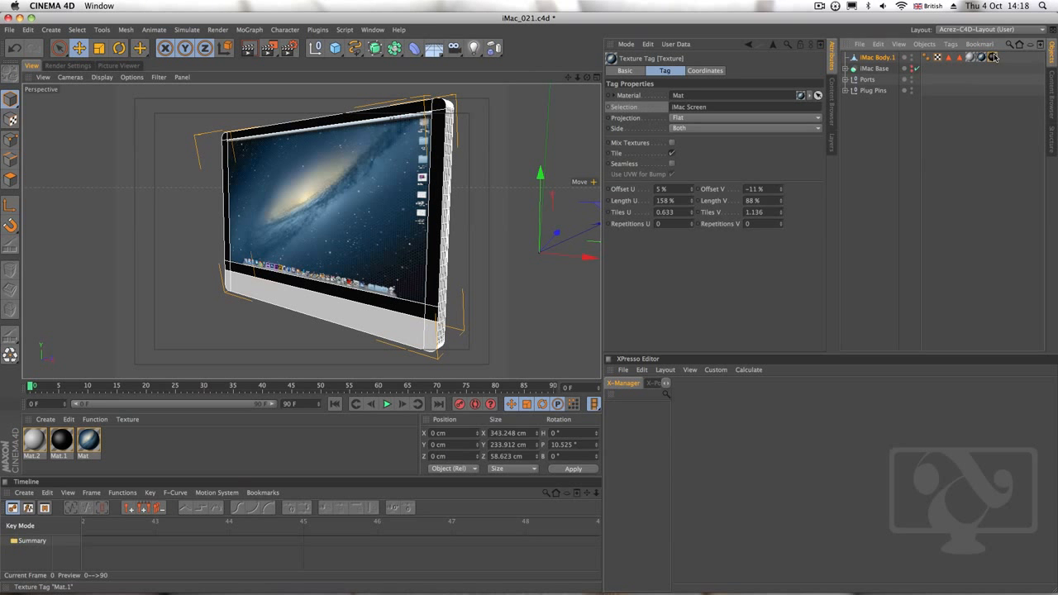
left_click(993, 57)
Examine the back of the iMac body, including the power socket and its pins, from several angles
left_click_drag(464, 242, 195, 240, "alt")
middle_click_drag(374, 273, 326, 233, "alt")
right_click_drag(390, 267, 423, 250, "alt")
left_click_drag(404, 289, 354, 263, "alt")
right_click_drag(339, 296, 326, 319, "alt")
middle_click_drag(348, 310, 319, 329, "alt")
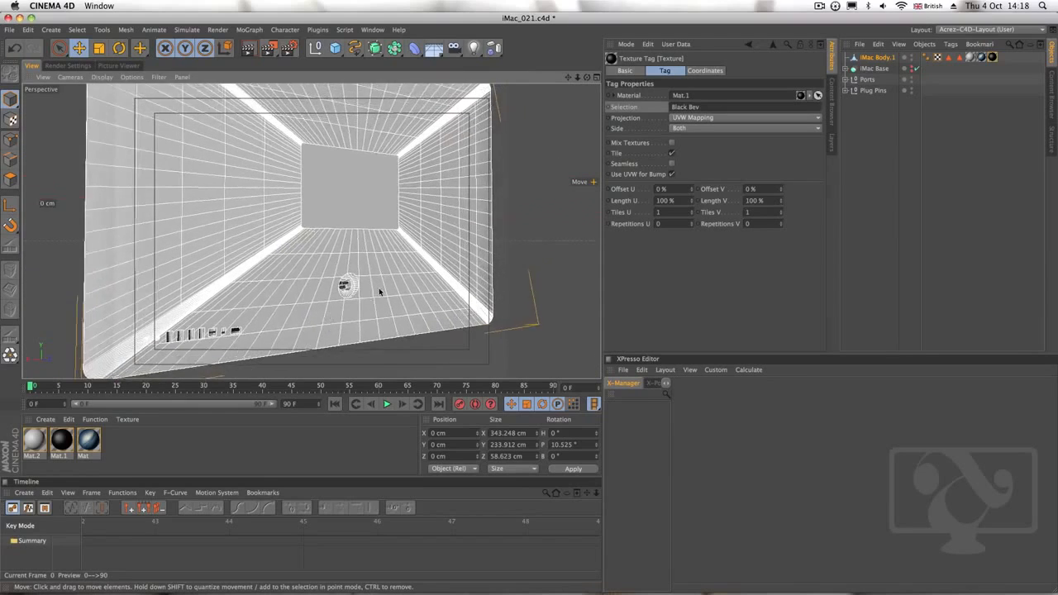
left_click_drag(381, 292, 292, 312, "alt")
right_click_drag(339, 290, 458, 248, "alt")
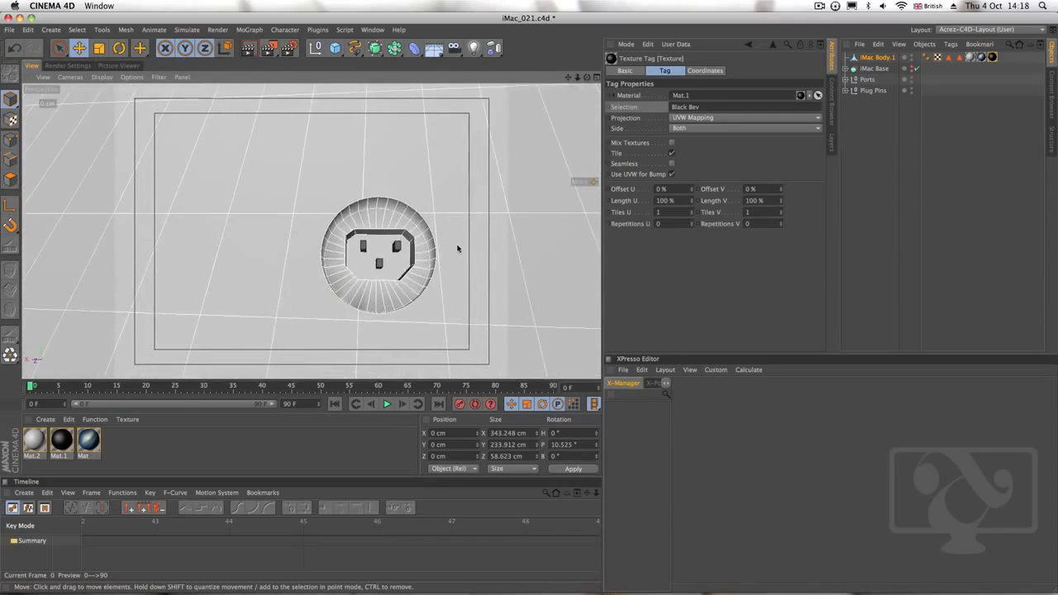
middle_click_drag(438, 255, 415, 264, "alt")
left_click_drag(414, 264, 342, 311, "alt")
Apply the grey material Mat.2 to the Plug Pins and Ports groups
left_click(184, 435)
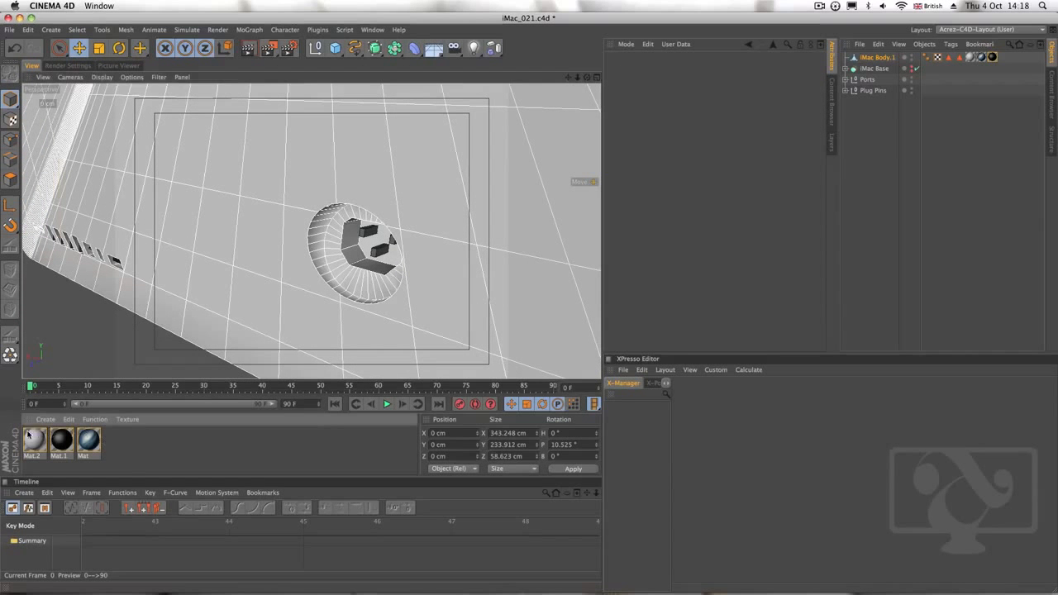
left_click_drag(33, 442, 877, 91)
left_click_drag(299, 303, 502, 312, "alt")
right_click_drag(285, 274, 351, 288, "alt")
left_click_drag(302, 303, 372, 314, "alt")
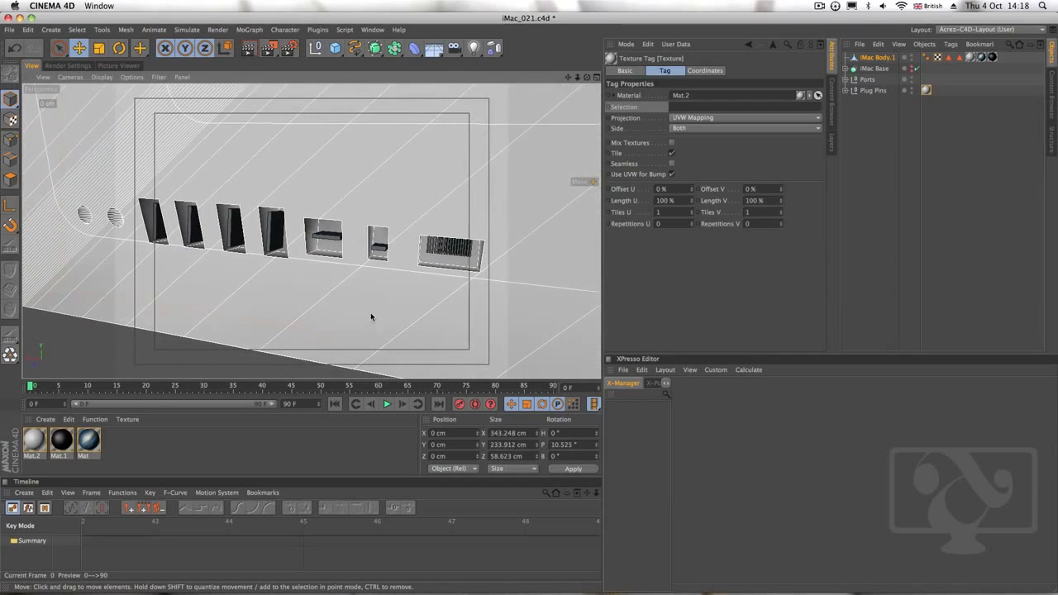
left_click_drag(33, 455, 869, 80)
left_click_drag(356, 263, 465, 281, "alt")
right_click_drag(465, 280, 265, 330, "alt")
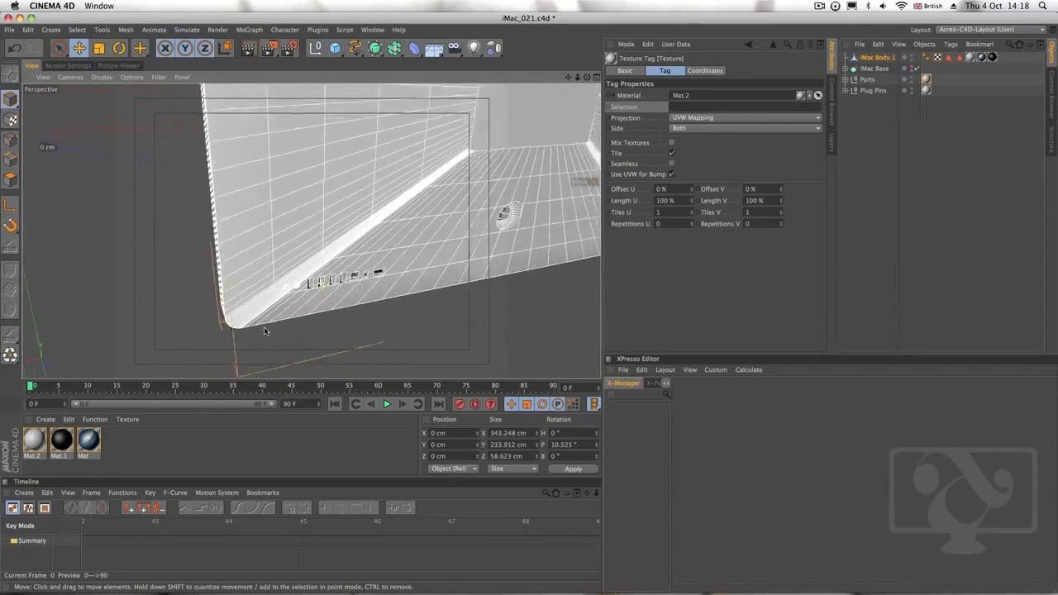
Make the iMac Base visible and apply the grey material Mat.2 to it
left_click_drag(265, 331, 381, 312, "alt")
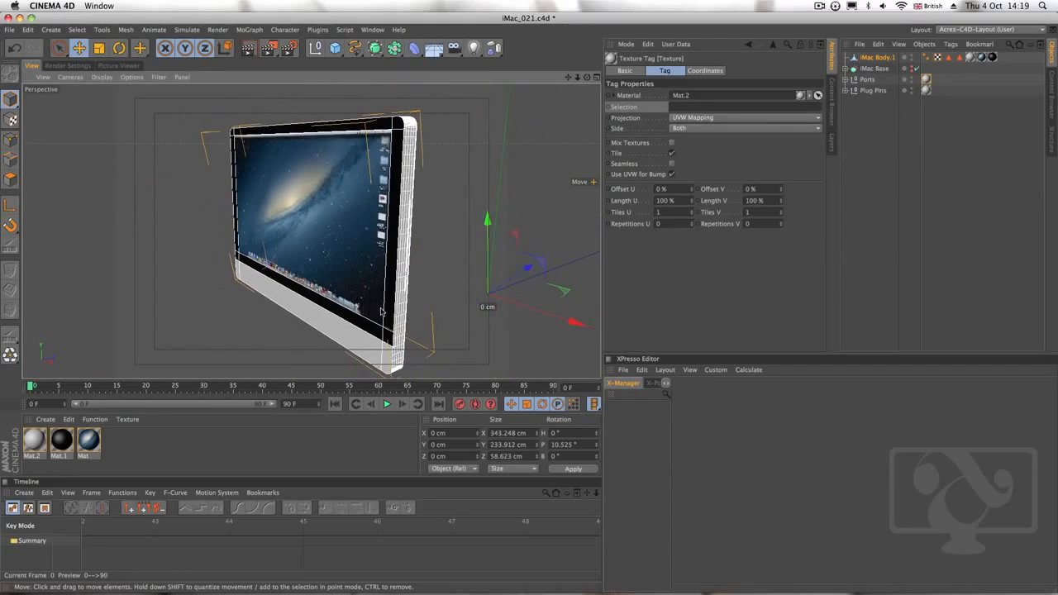
left_click(912, 70, "alt")
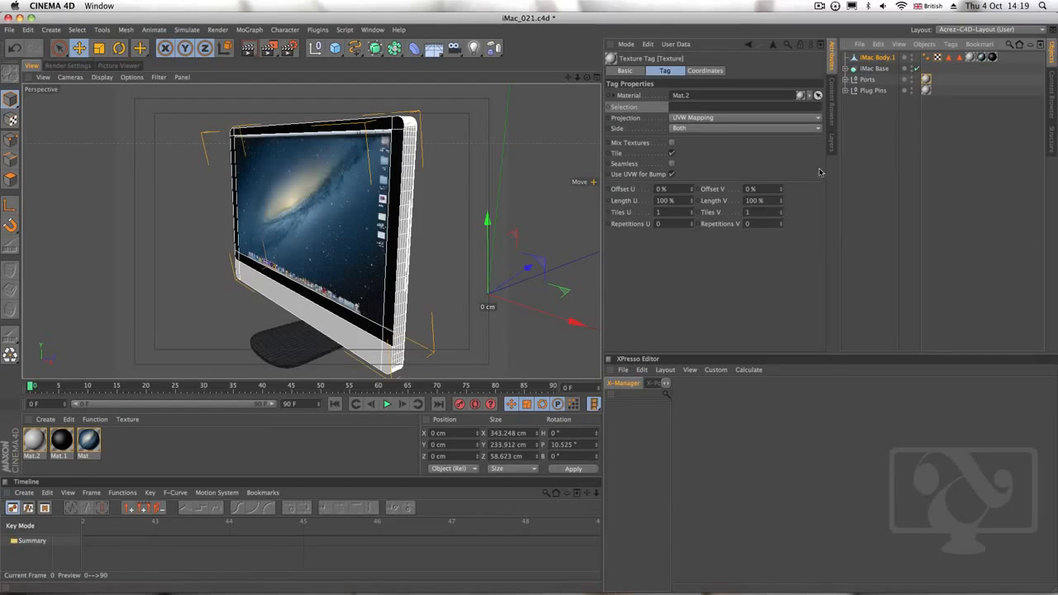
left_click_drag(463, 248, 354, 227, "alt")
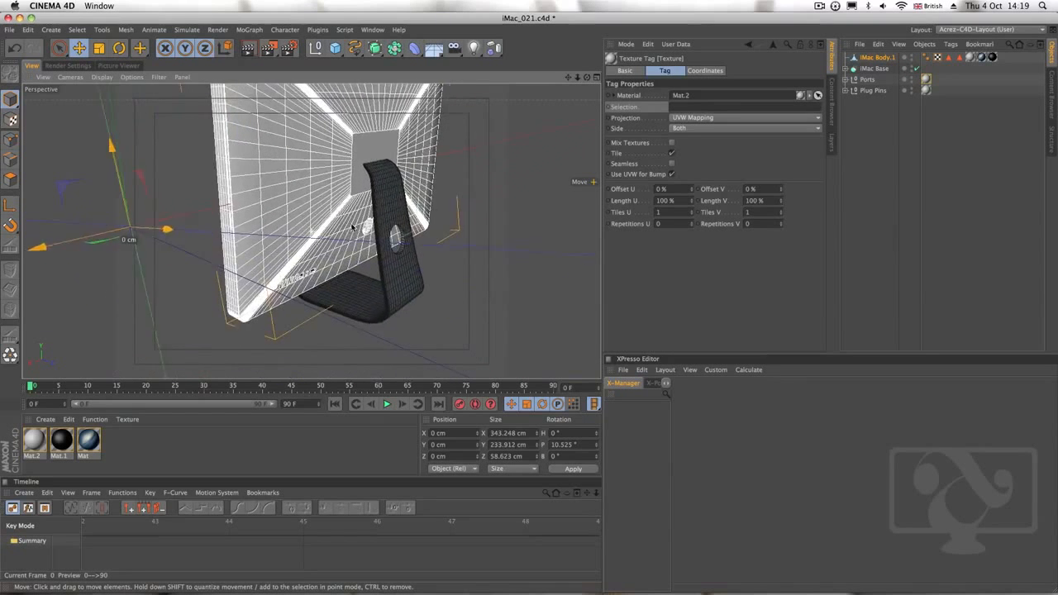
scroll(352, 228, "up", 5)
left_click(38, 463)
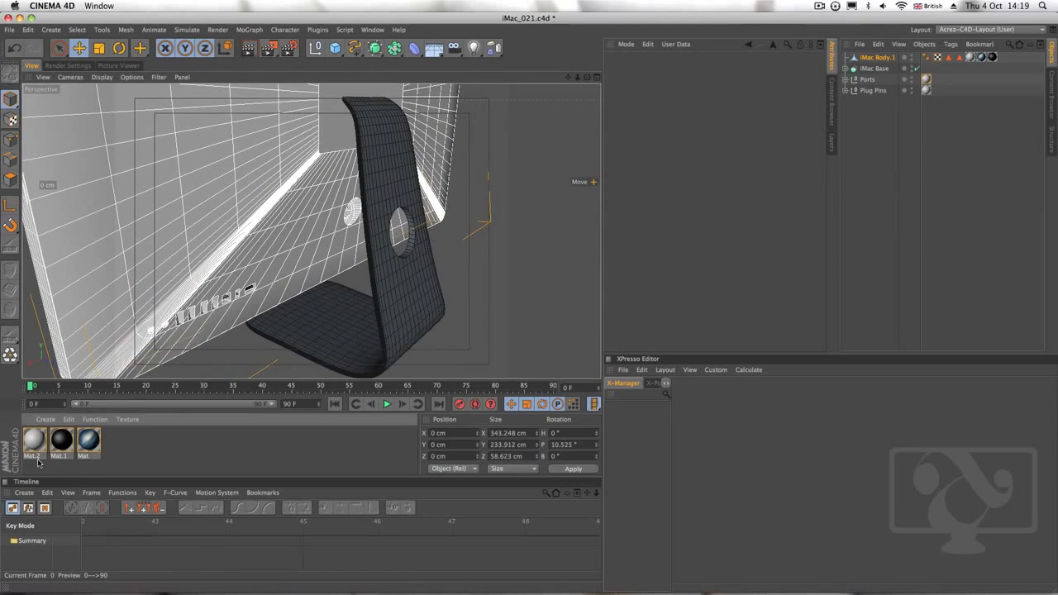
left_click_drag(35, 444, 874, 69)
left_click_drag(489, 284, 476, 245, "alt")
scroll(486, 259, "down", 5)
middle_click_drag(476, 245, 403, 262, "alt")
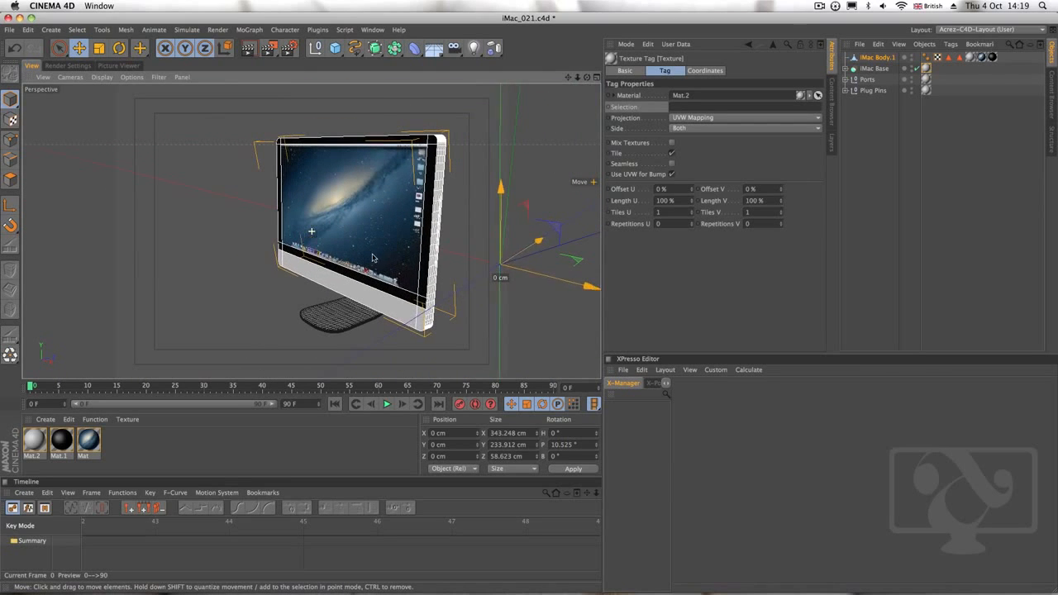
Save the scene as a new incremental version
left_click_drag(385, 250, 399, 247, "alt")
middle_click_drag(399, 247, 388, 243, "alt")
left_click(11, 32)
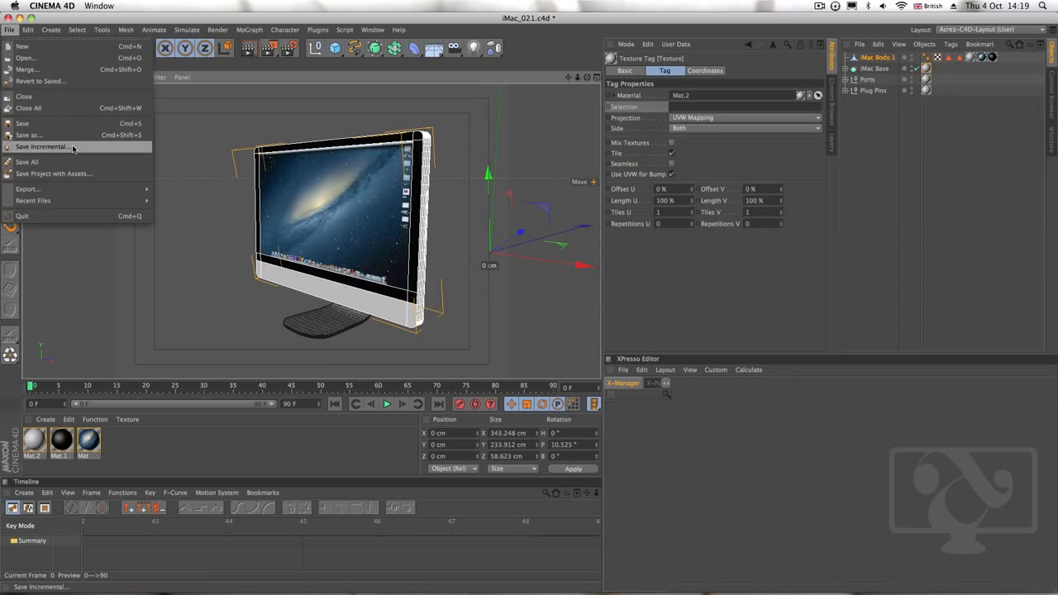
left_click(73, 148)
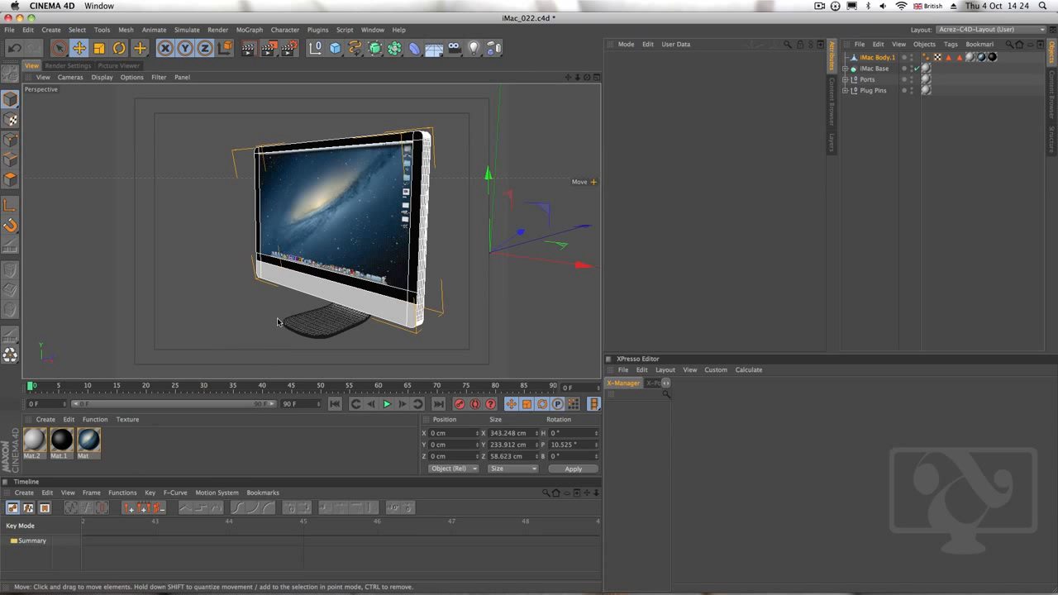
Create another new material and open it in the Material Editor
scroll(328, 293, "up", 8)
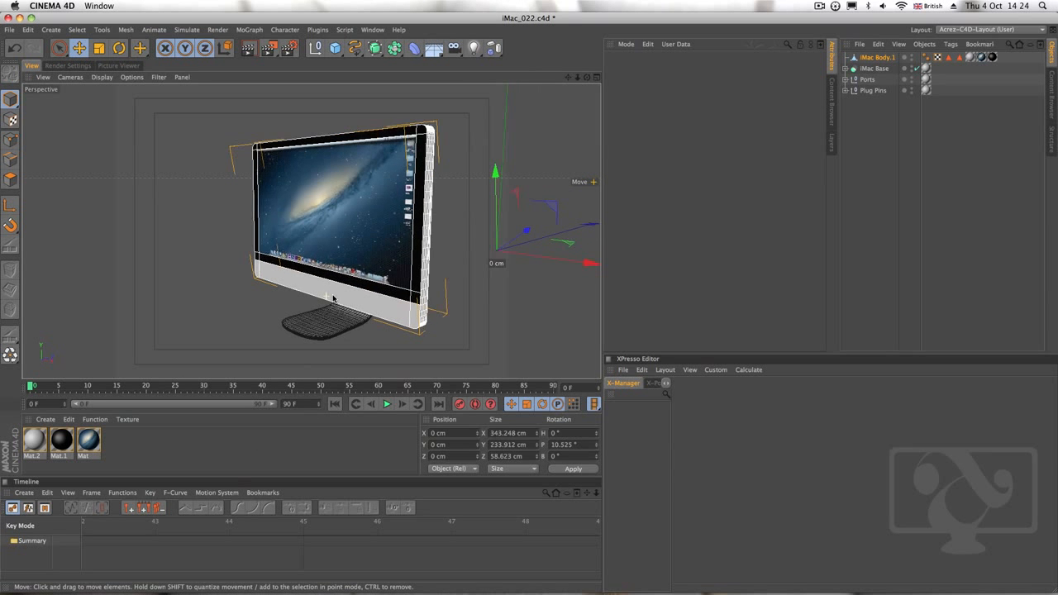
scroll(327, 293, "down", 5)
left_click(46, 420)
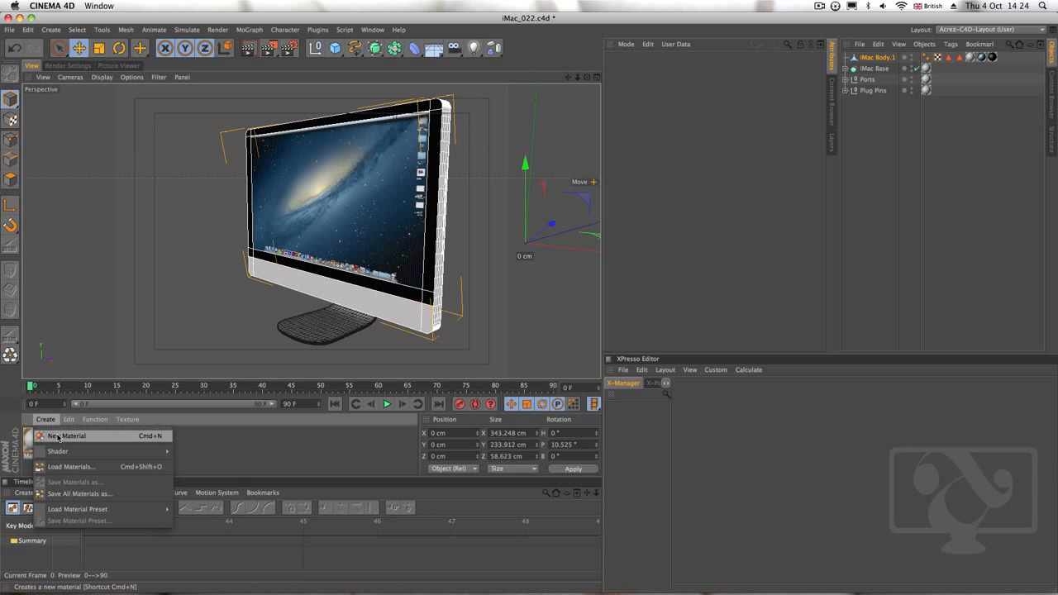
left_click(58, 437)
left_click(51, 470)
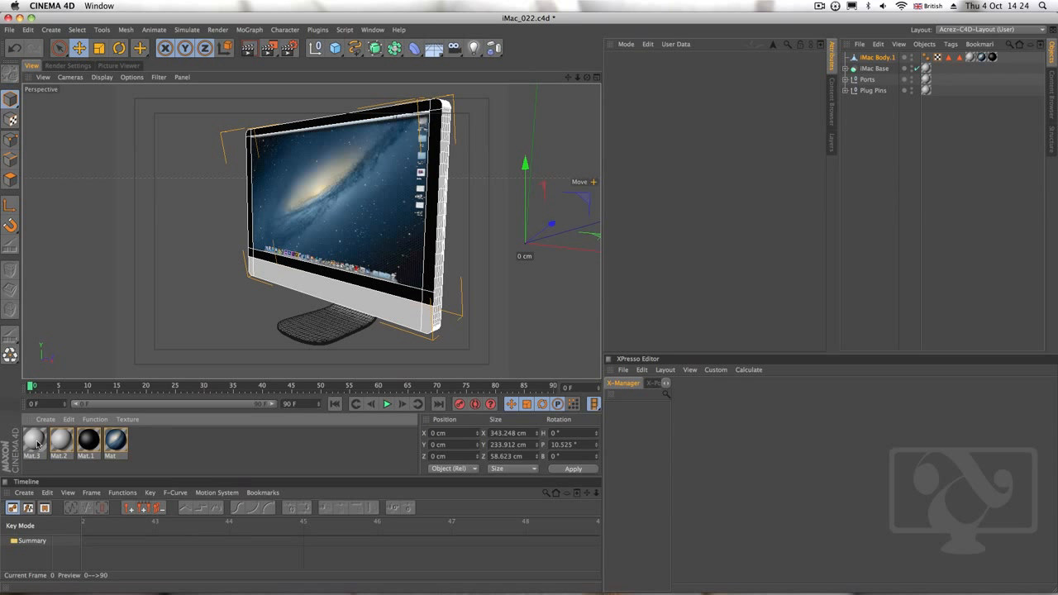
double_click(35, 443)
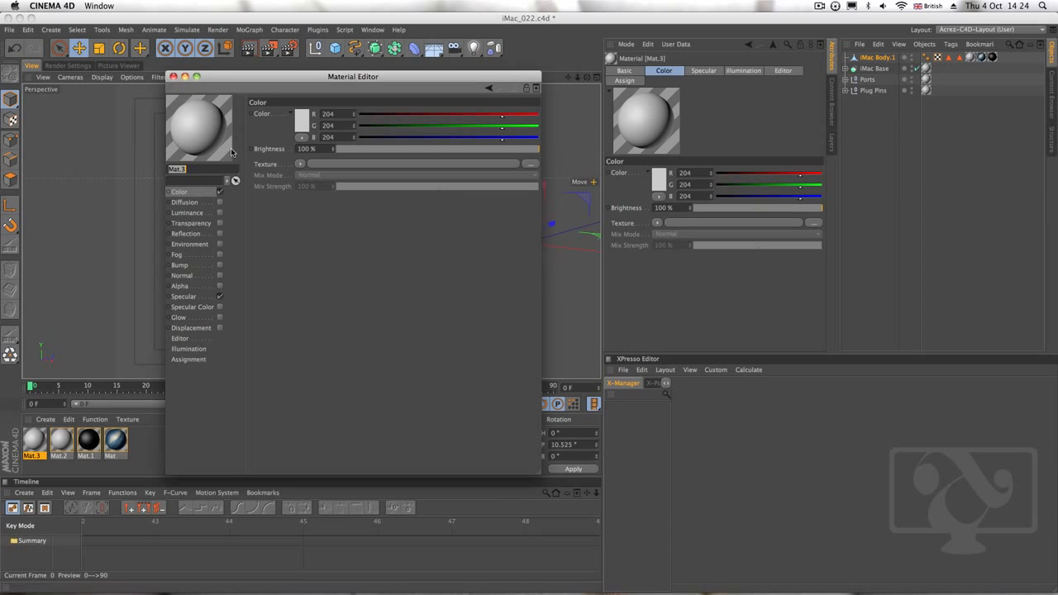
Enable the Alpha channel of Mat.3 and load apple.psd from the iMac Resourse Pack folder as its texture
left_click(188, 196)
left_click(200, 289)
left_click(220, 286)
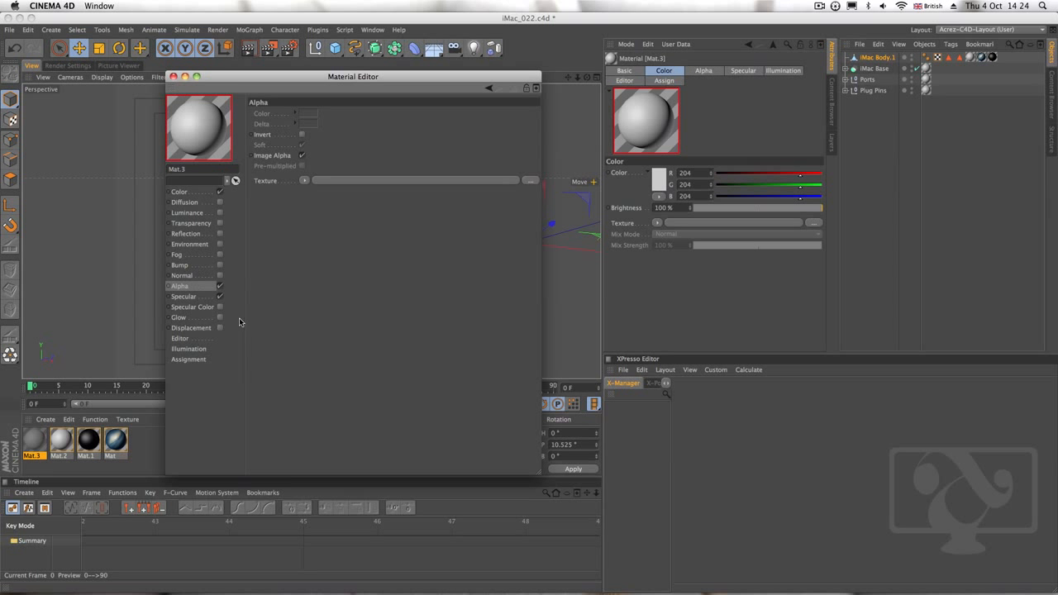
left_click(305, 181)
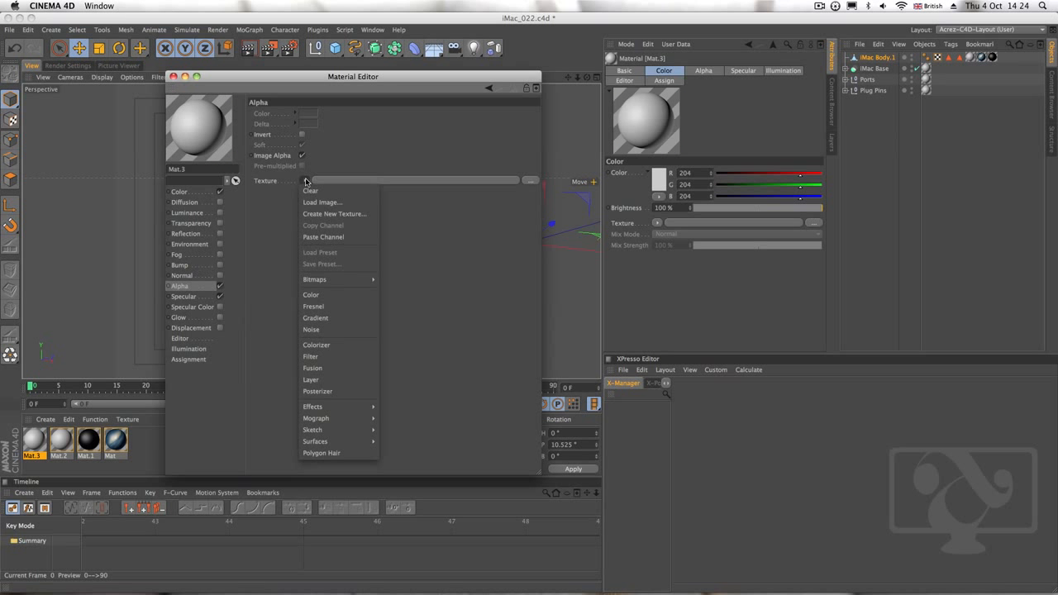
left_click(329, 203)
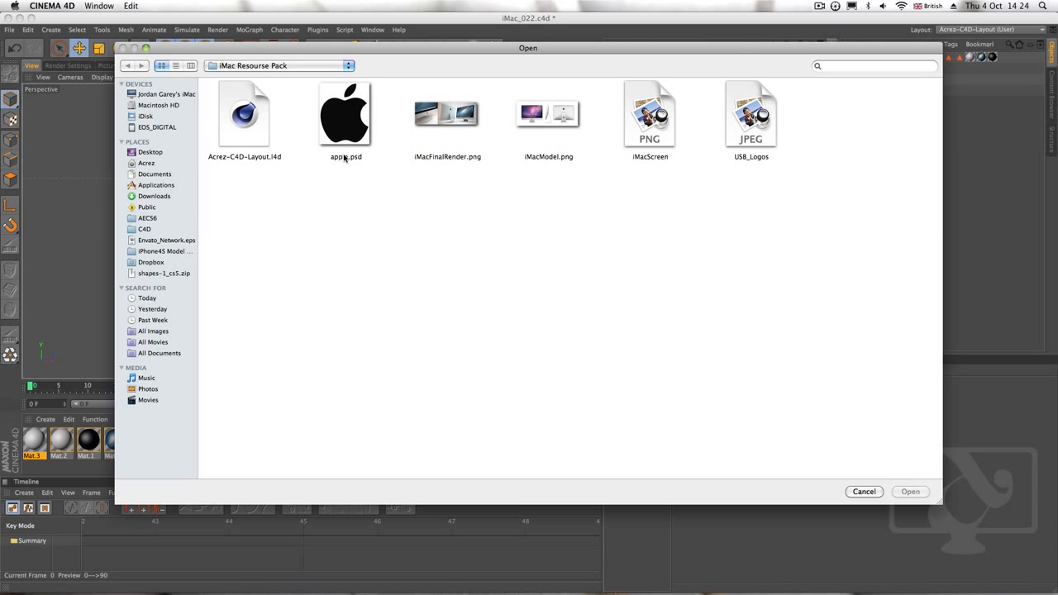
left_click_drag(425, 58, 373, 67)
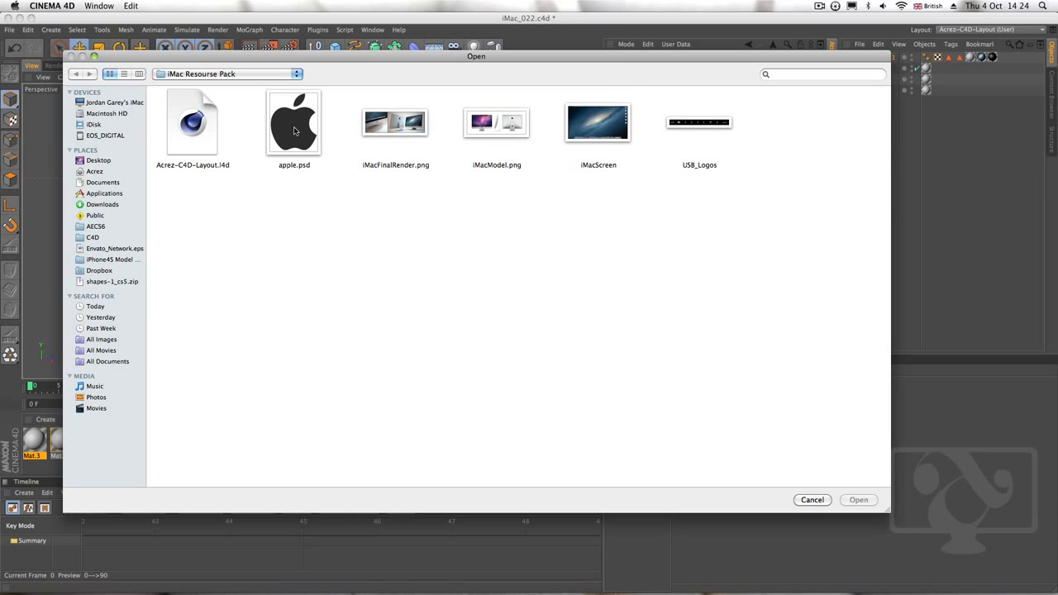
left_click(295, 129)
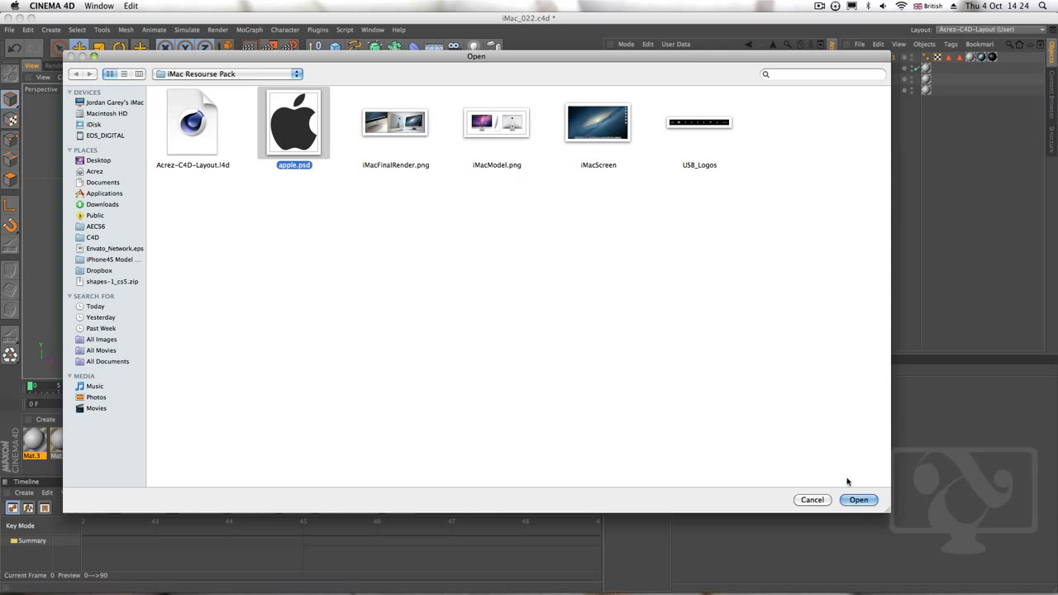
left_click(859, 500)
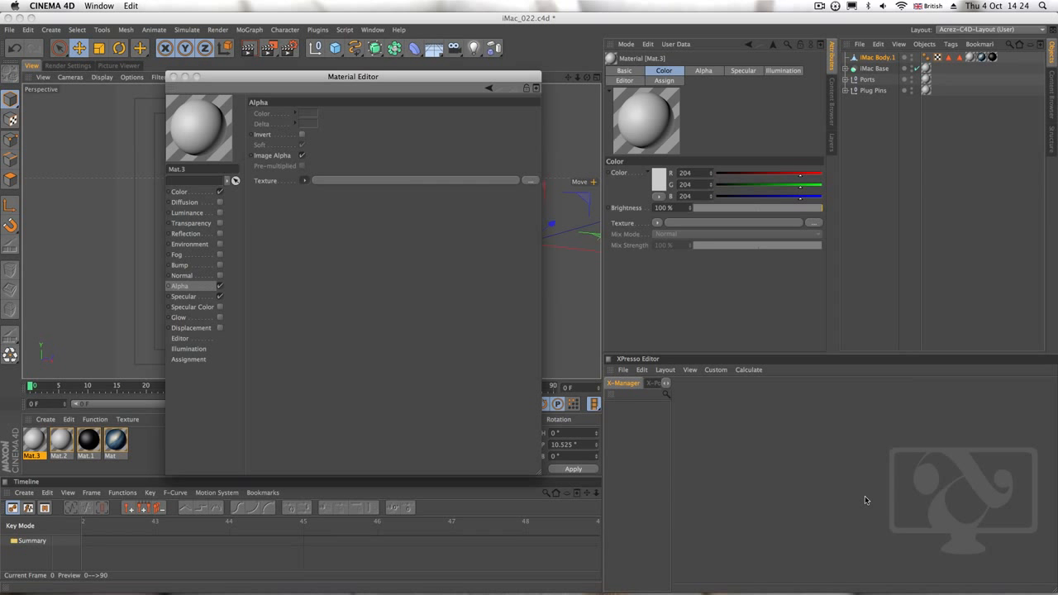
left_click(612, 205)
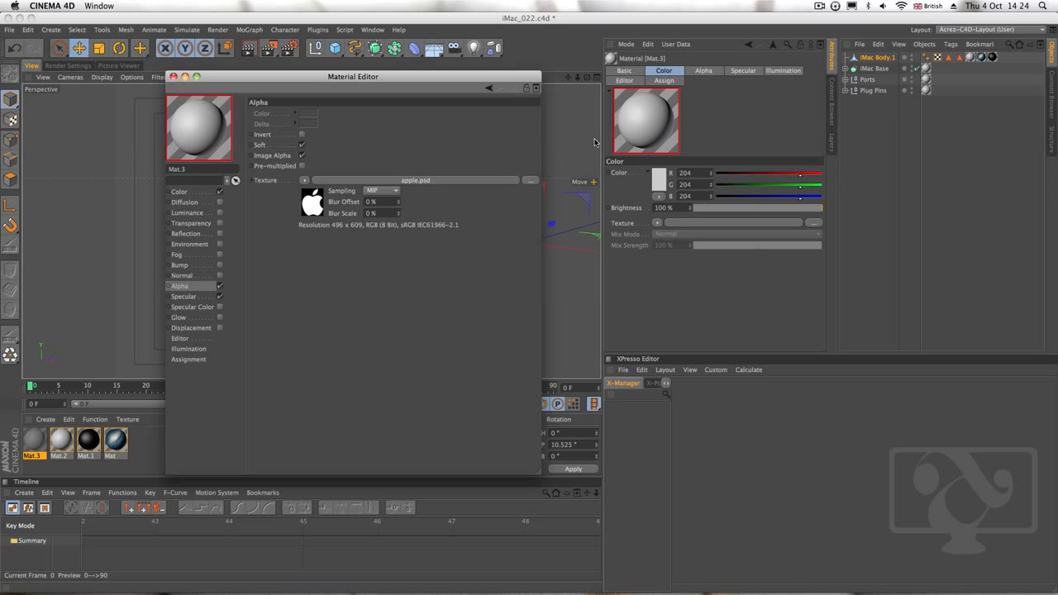
Set the colour of Mat.3 to near-black, RGB 12, 12, 12
left_click(179, 191)
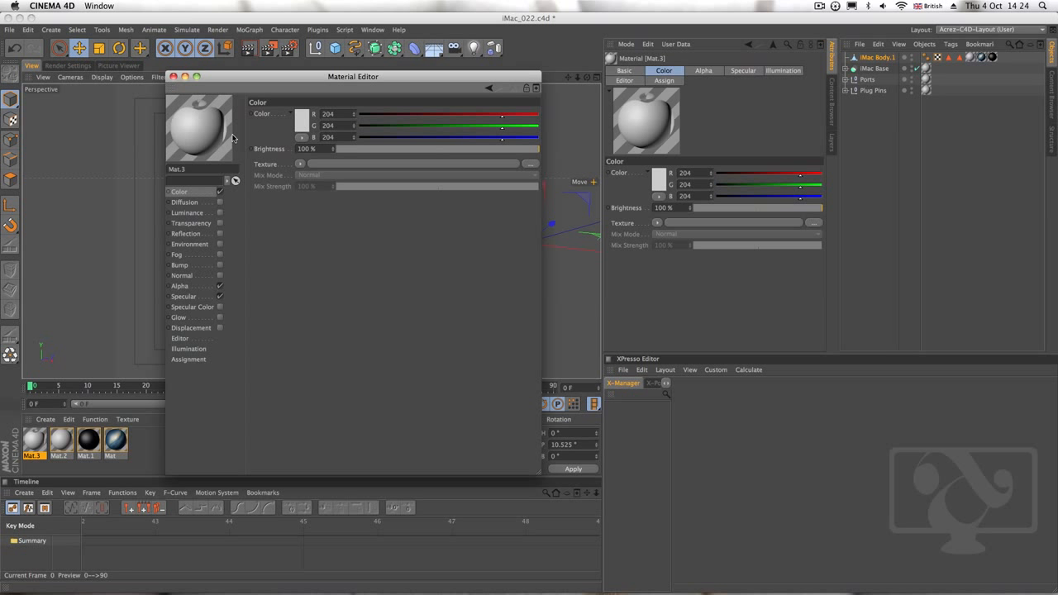
left_click(302, 122)
left_click_drag(249, 136, 232, 146)
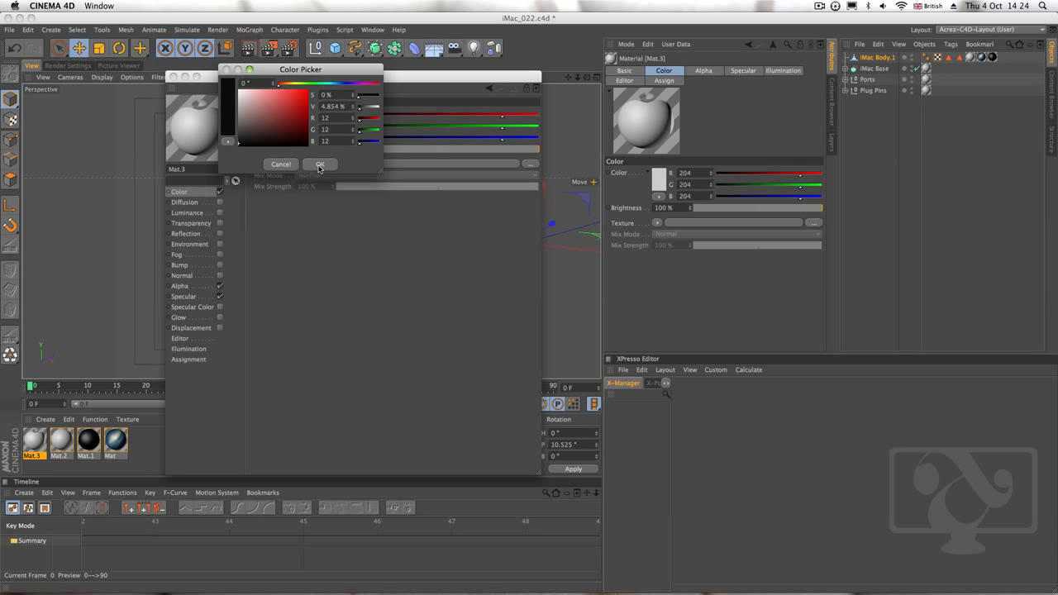
left_click(320, 163)
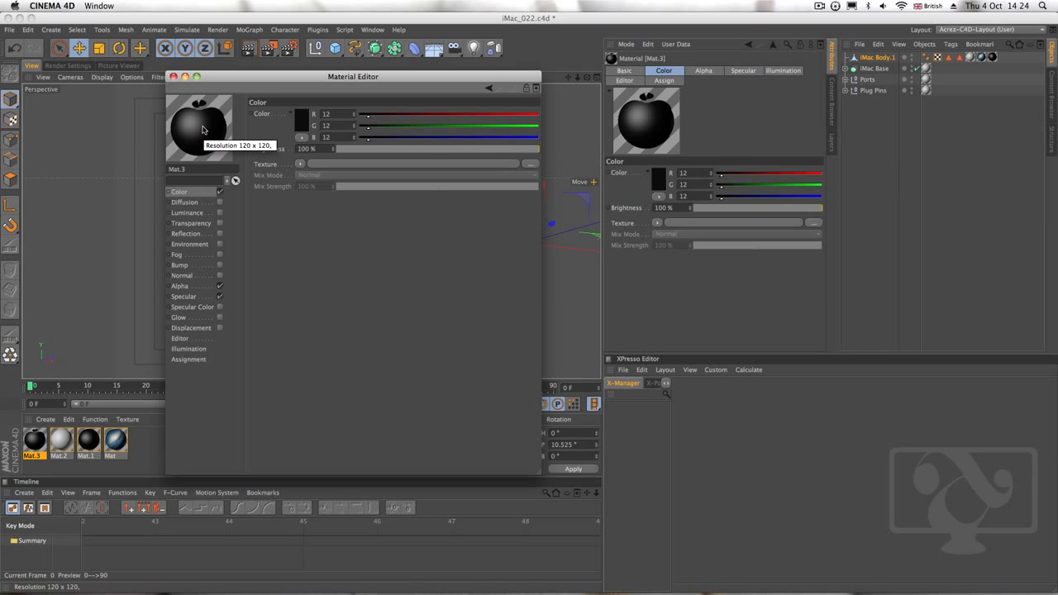
Try the Knot shape for the material preview of Mat.3 and settle on Plane
right_click(203, 130)
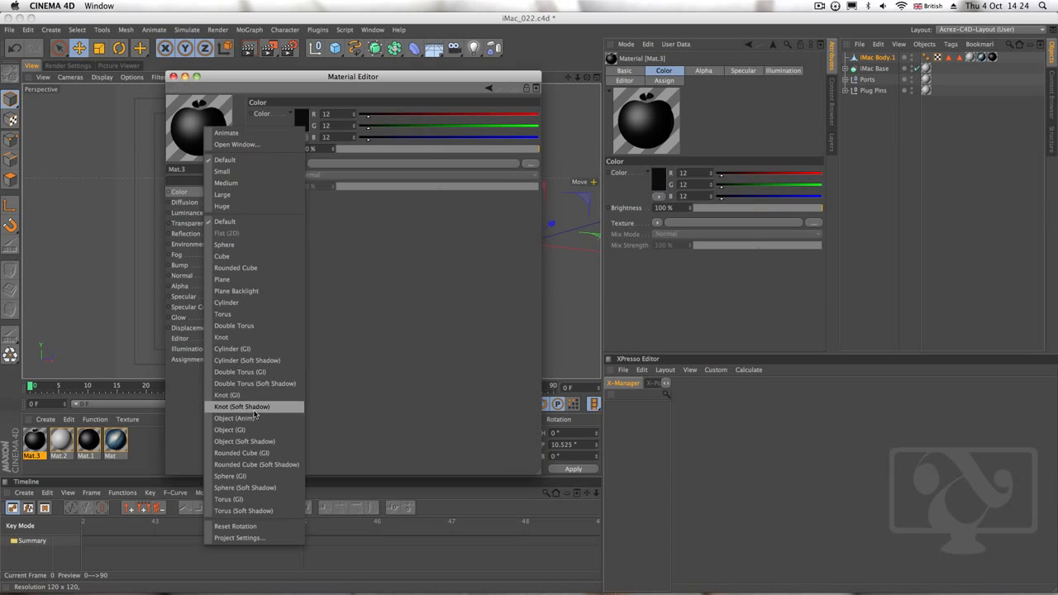
left_click(248, 338)
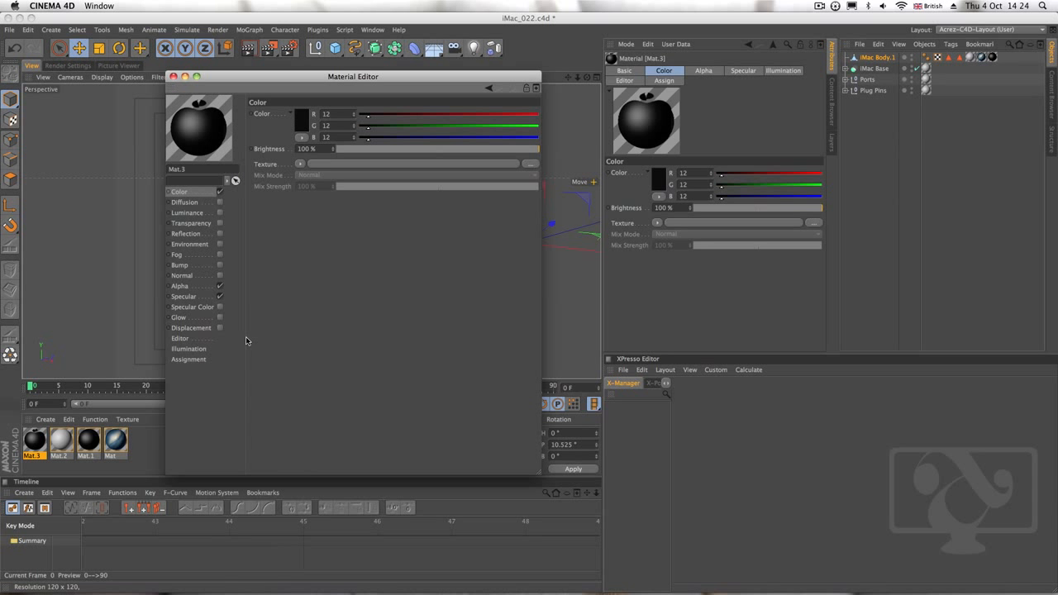
right_click(208, 130)
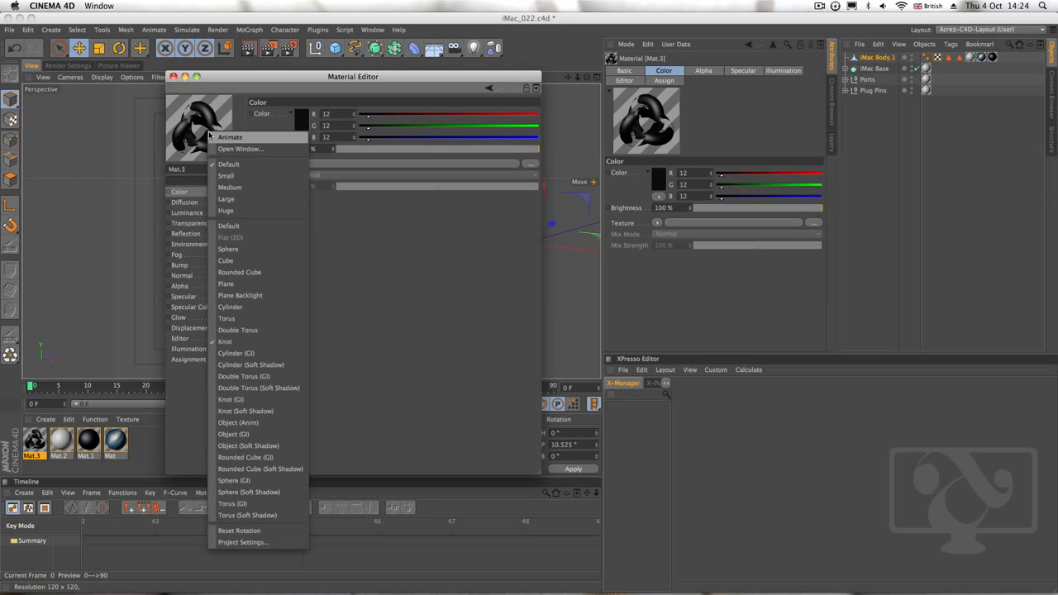
left_click(262, 285)
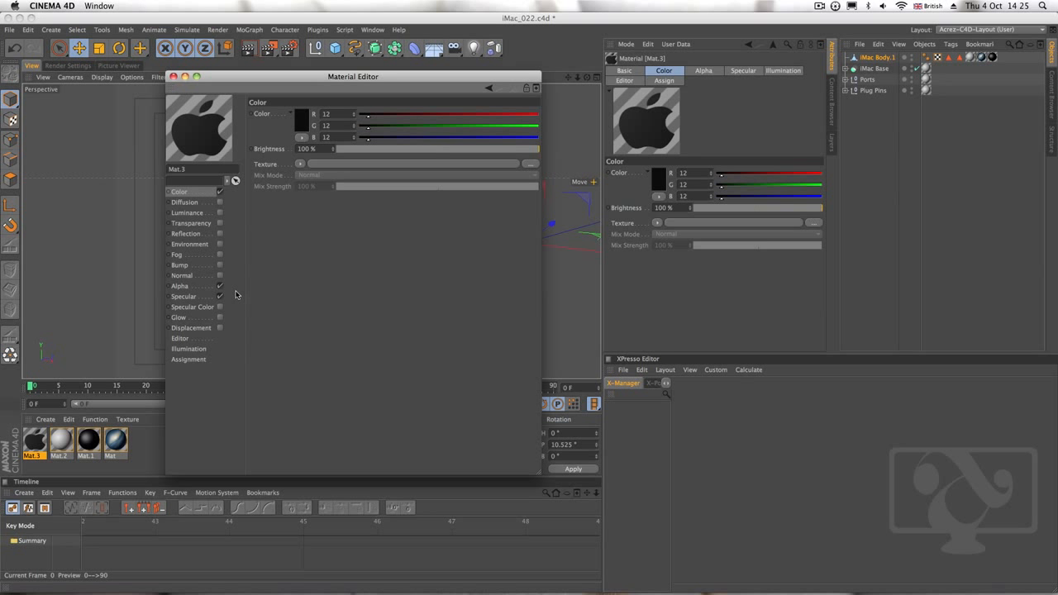
Enable Reflection on Mat.3 and use a Fresnel shader as the reflection texture
left_click(186, 234)
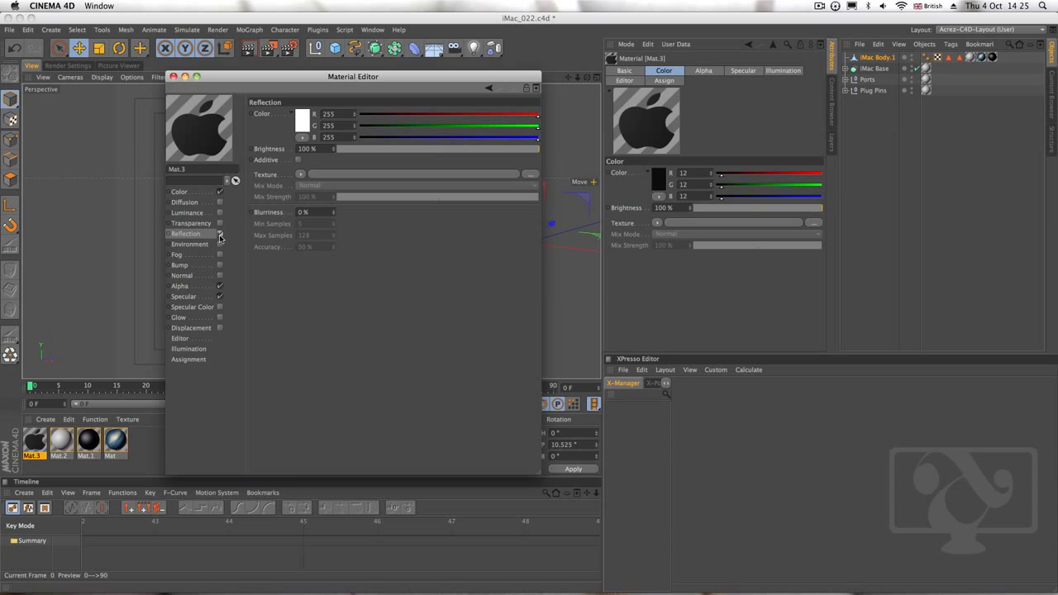
left_click(220, 235)
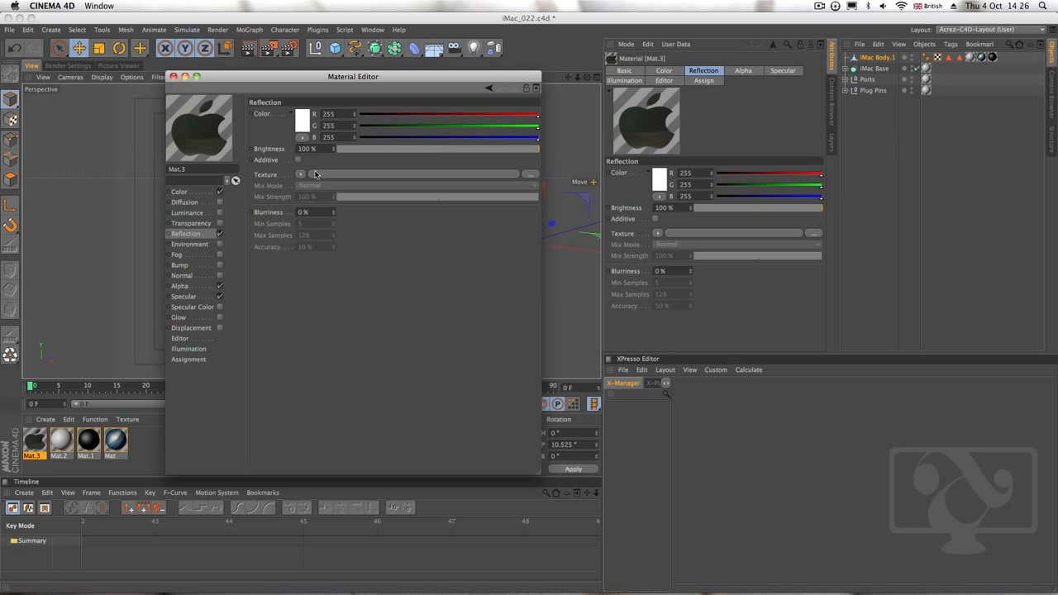
left_click(301, 175)
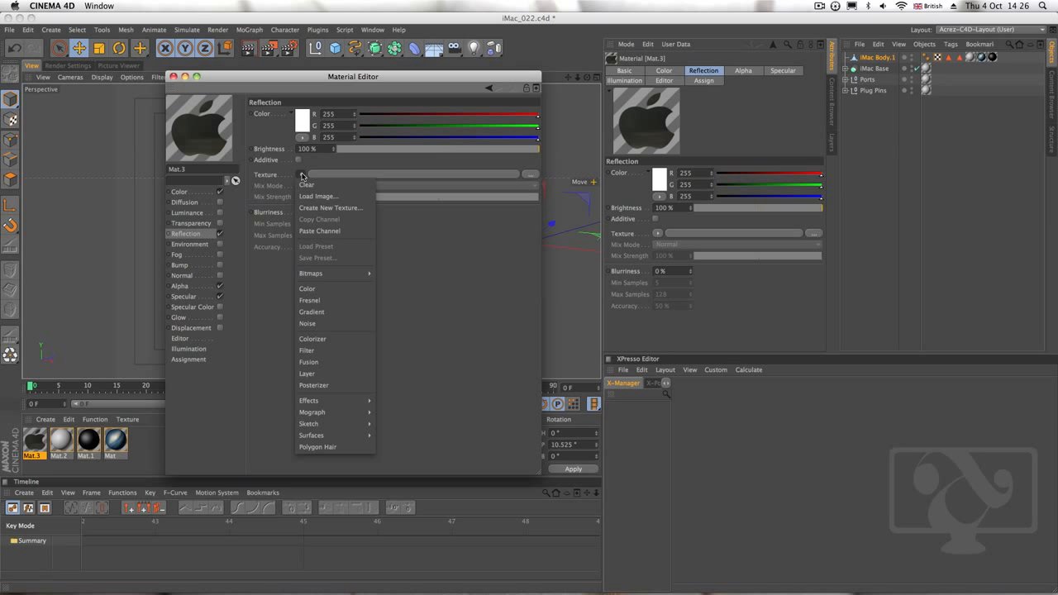
left_click(309, 300)
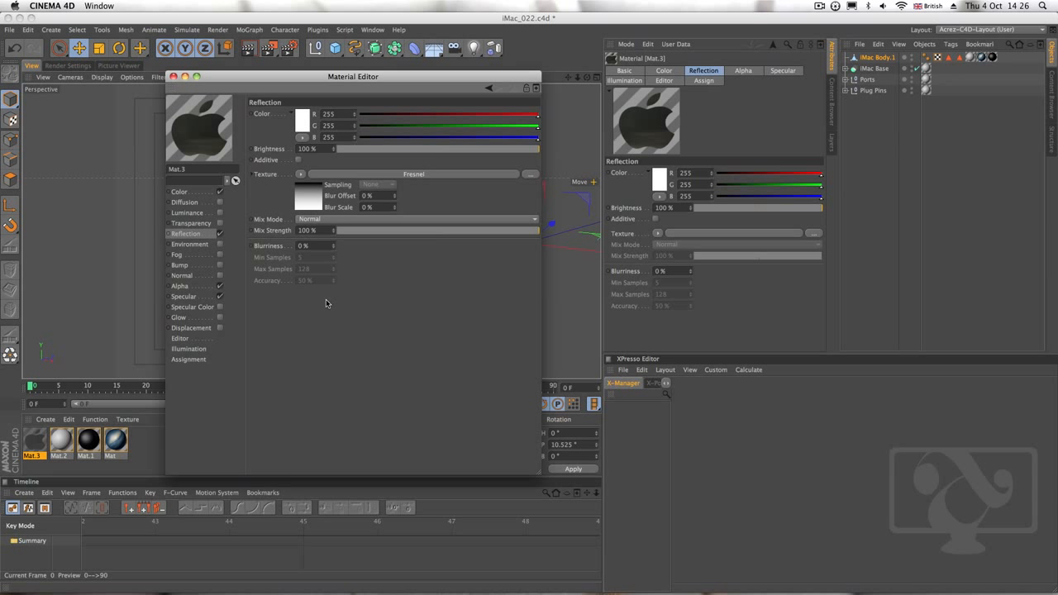
Set the reflection of Mat.3 to 25% brightness, 15% mix strength and 5% blurriness
left_click(358, 149)
left_click_drag(372, 148, 398, 153)
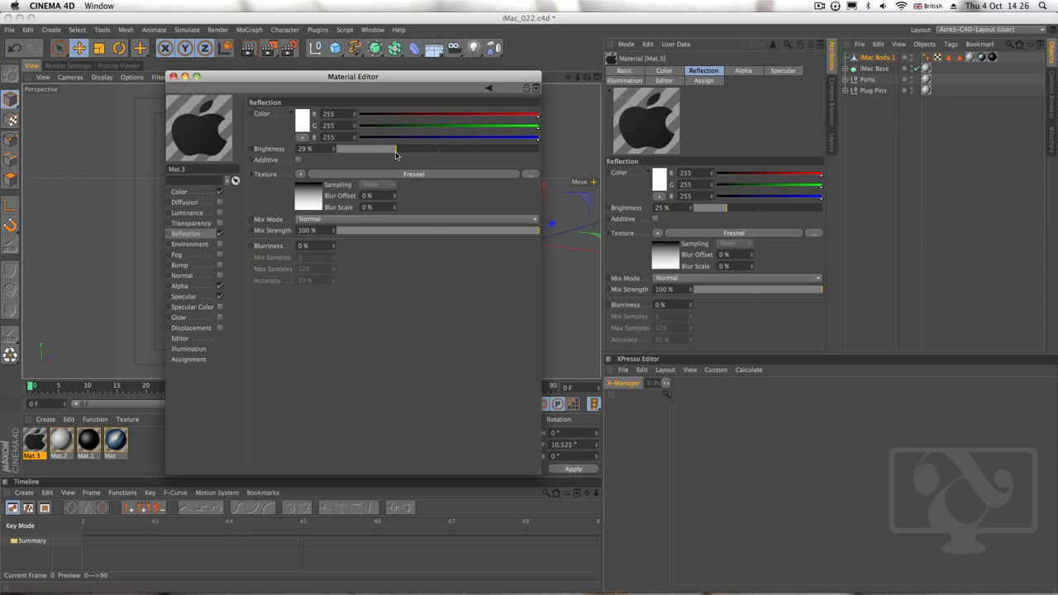
left_click(334, 152)
left_click(352, 231)
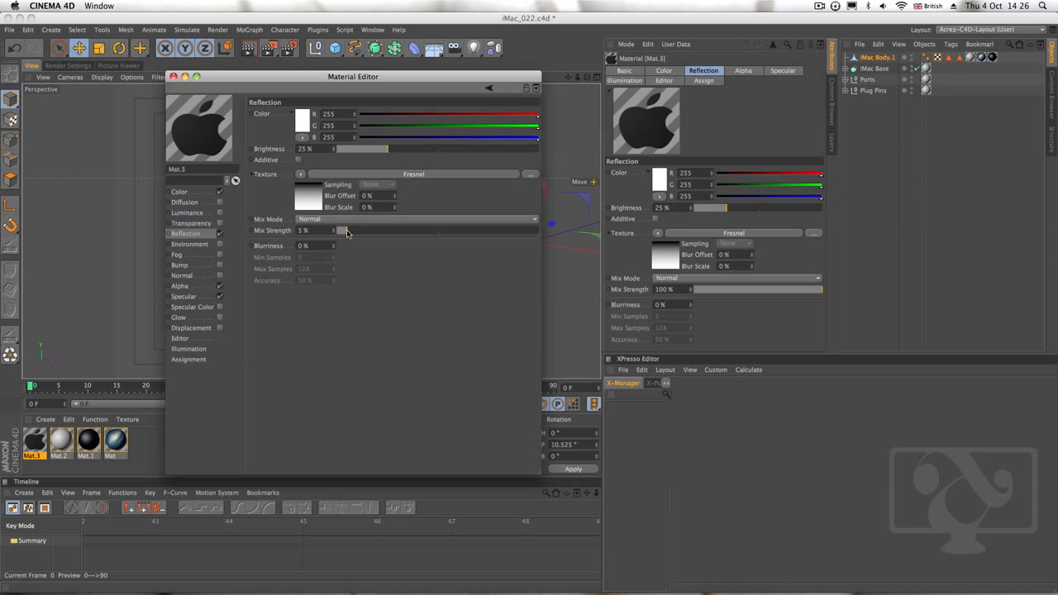
left_click_drag(347, 233, 250, 240)
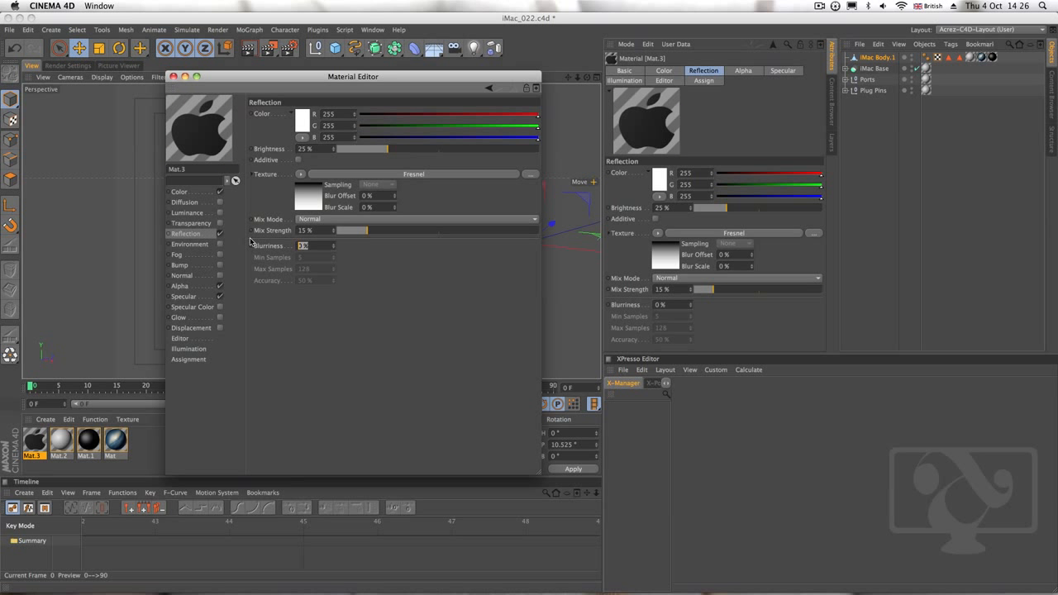
key("Return")
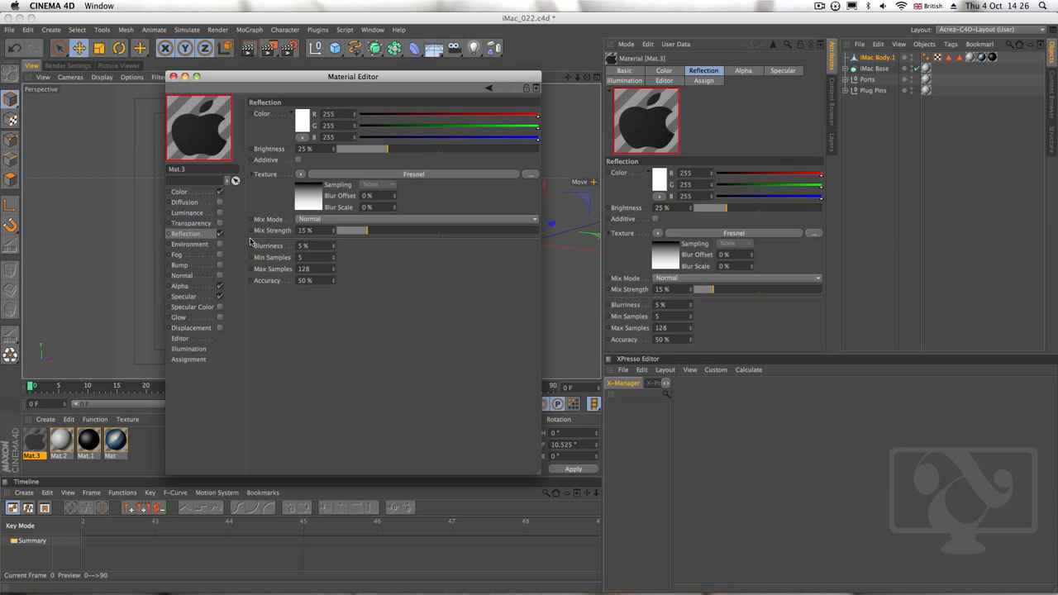
Disable the Specular channel of Mat.3, close the Material Editor and deselect the material
left_click(181, 286)
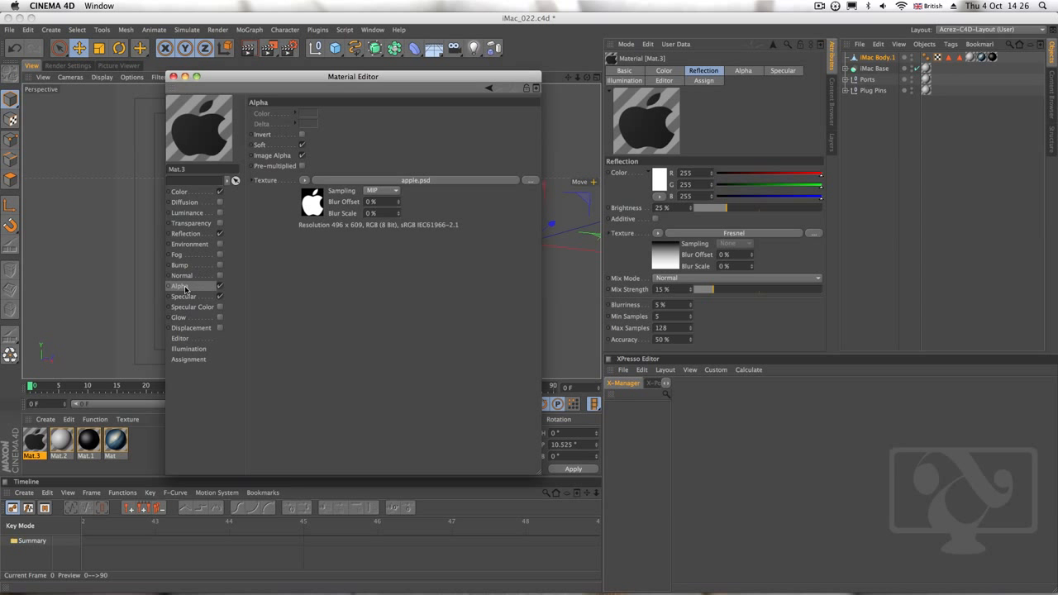
left_click(183, 296)
left_click(220, 297)
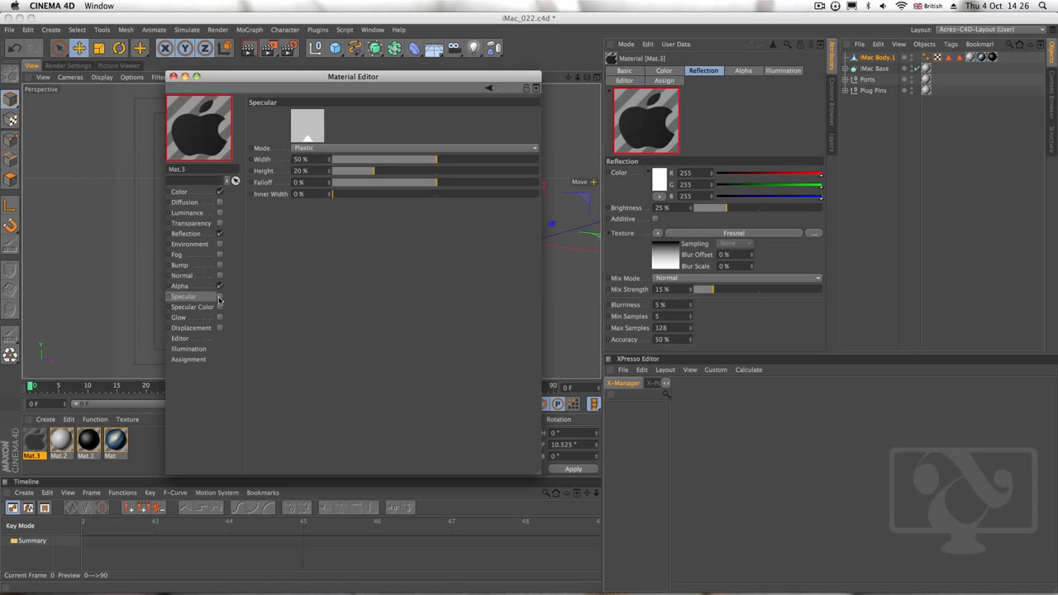
left_click(174, 77)
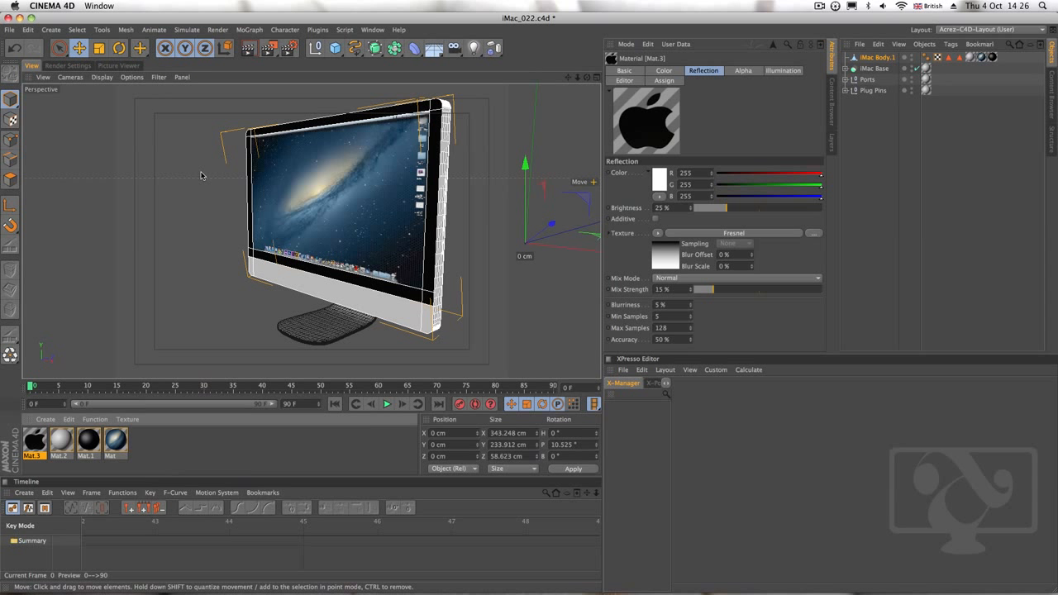
left_click(238, 456)
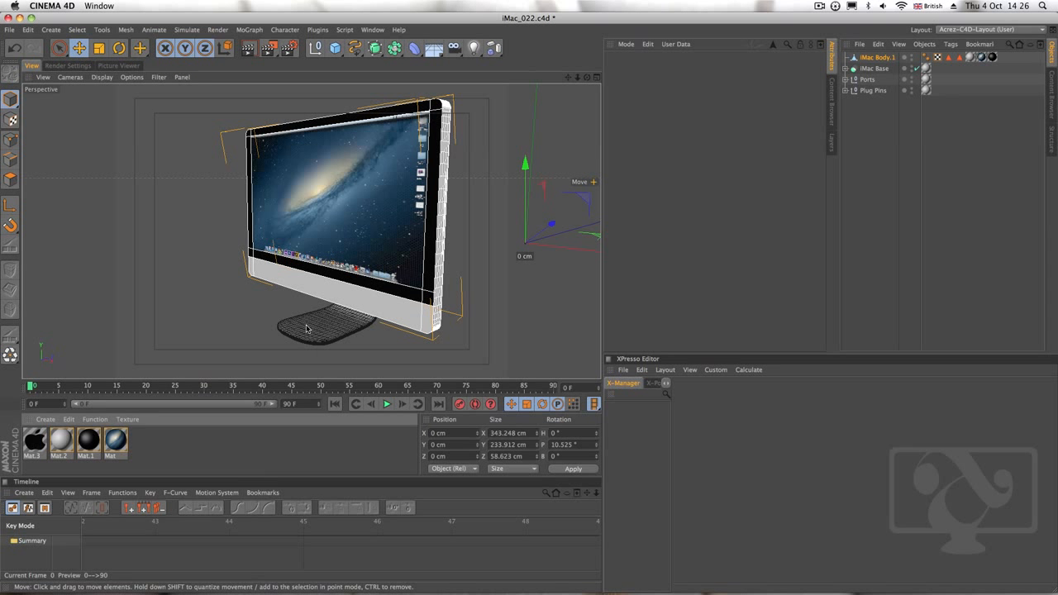
Try applying Mat.3 to the whole iMac Body.1, check the back of the model, and delete the texture tag
scroll(311, 326, "up", 4)
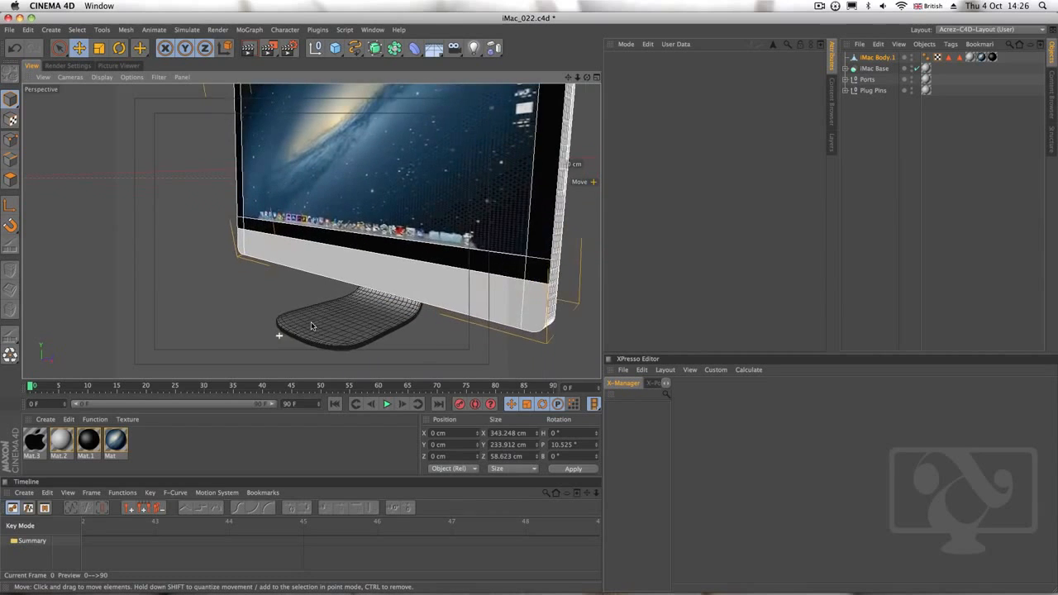
left_click_drag(312, 327, 320, 297, "alt")
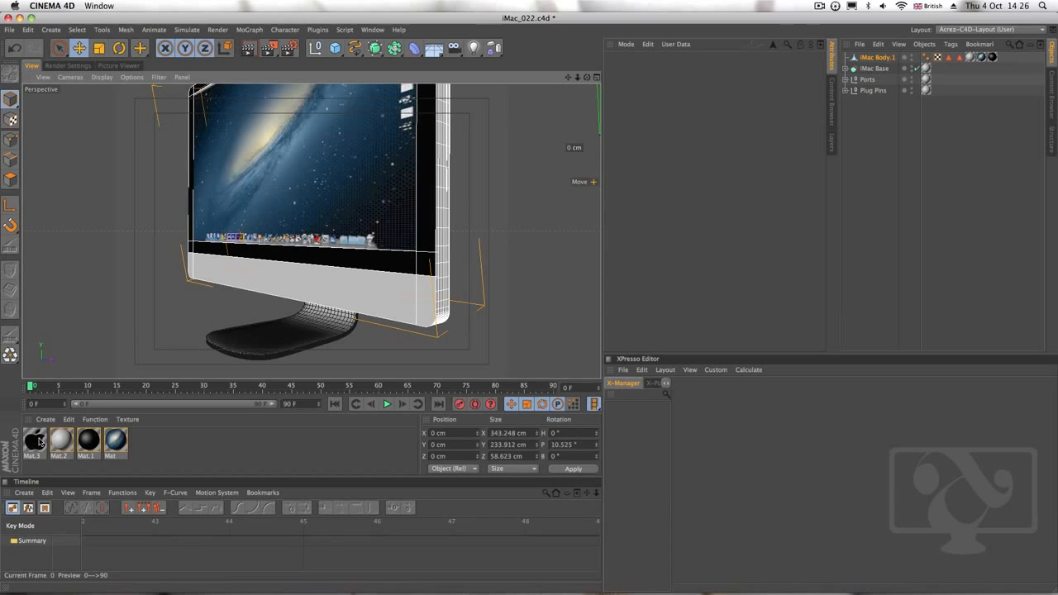
left_click_drag(38, 441, 323, 292)
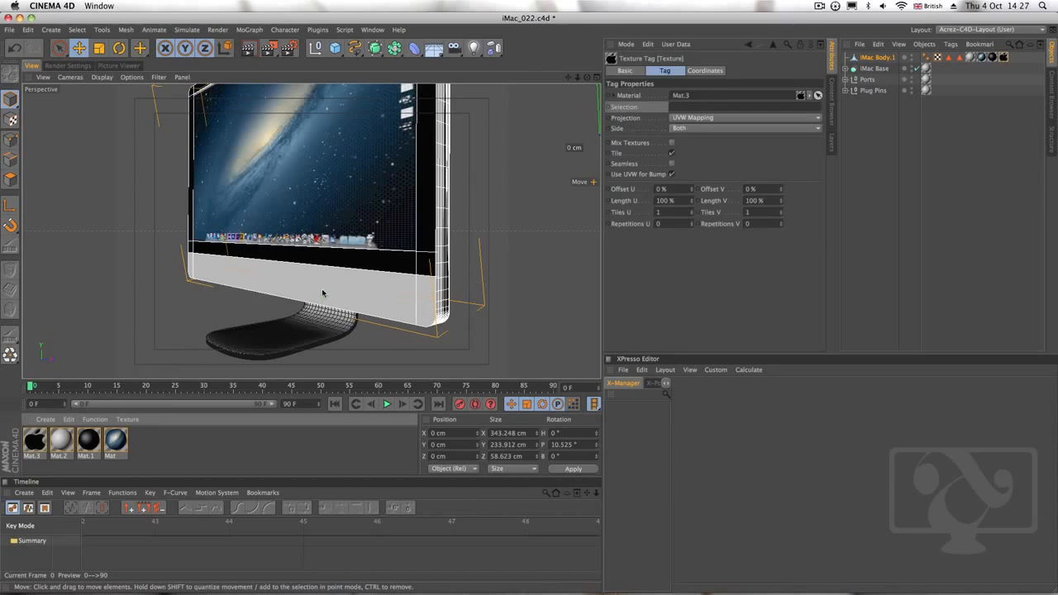
left_click_drag(412, 230, 379, 230, "alt")
scroll(380, 230, "down", 6)
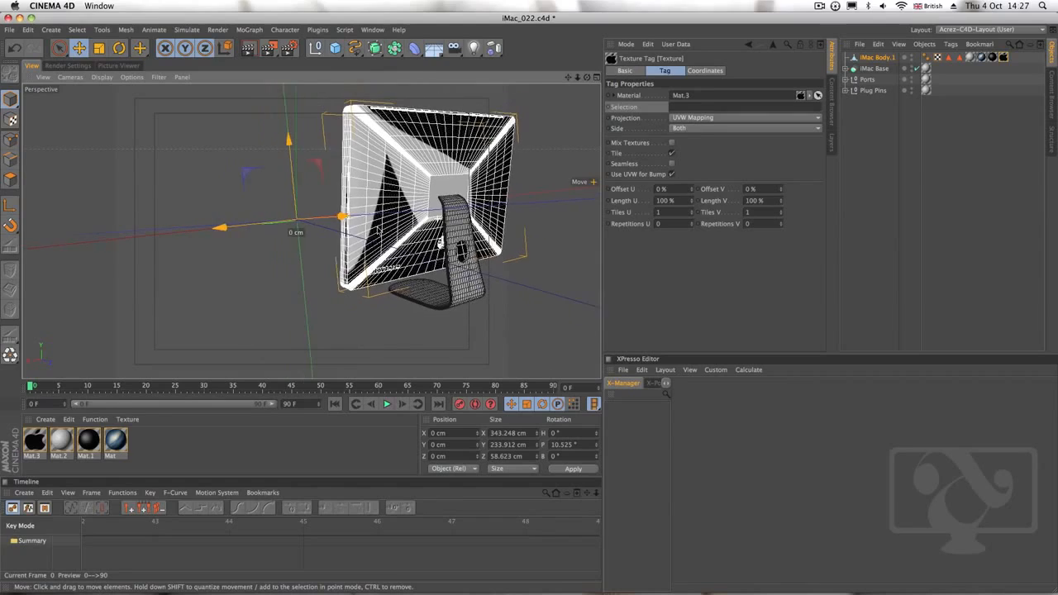
scroll(433, 210, "up", 6)
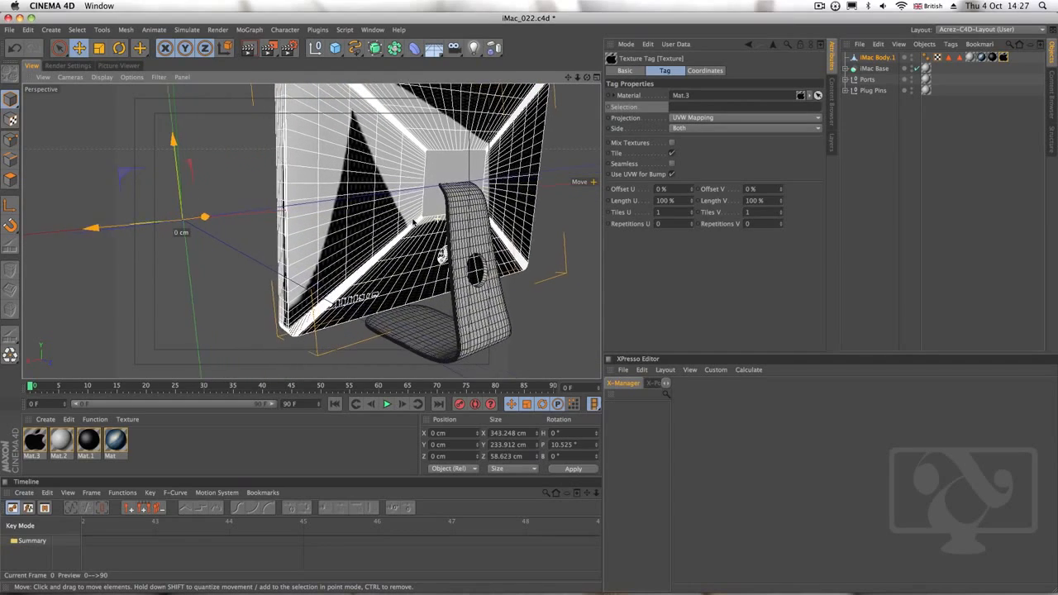
key("Delete")
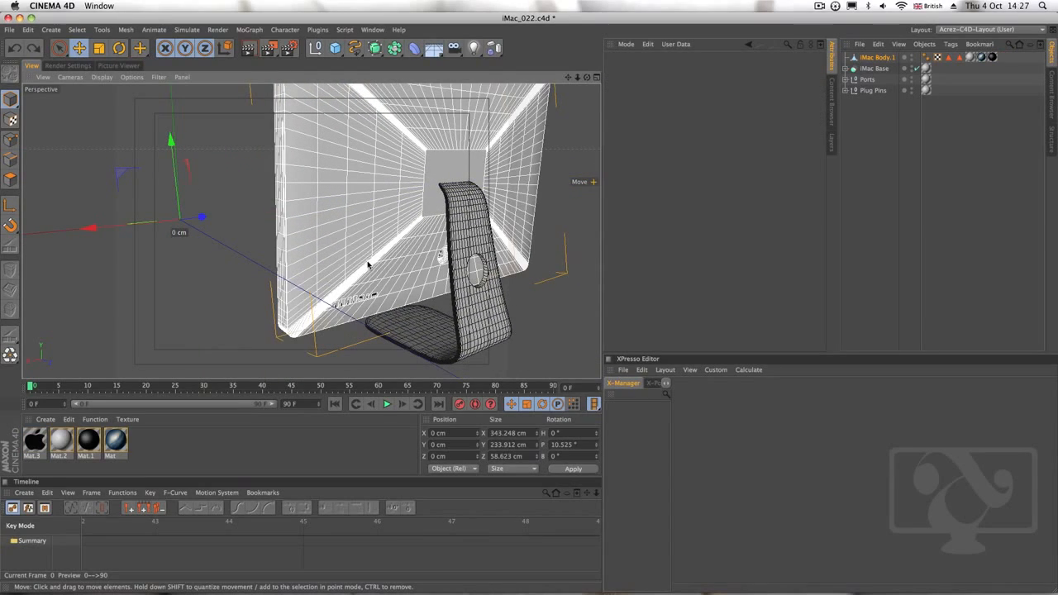
Select the front chin polygon below the screen bezel of iMac Body.1 in polygon mode, undoing any accidental move
left_click_drag(344, 264, 550, 250, "alt")
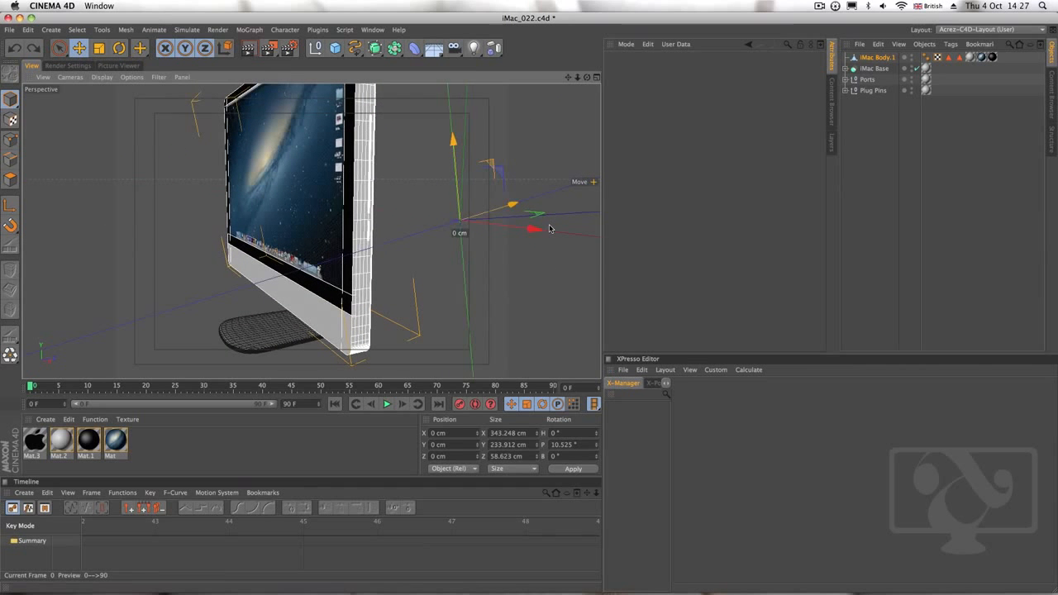
left_click_drag(368, 248, 423, 251, "alt")
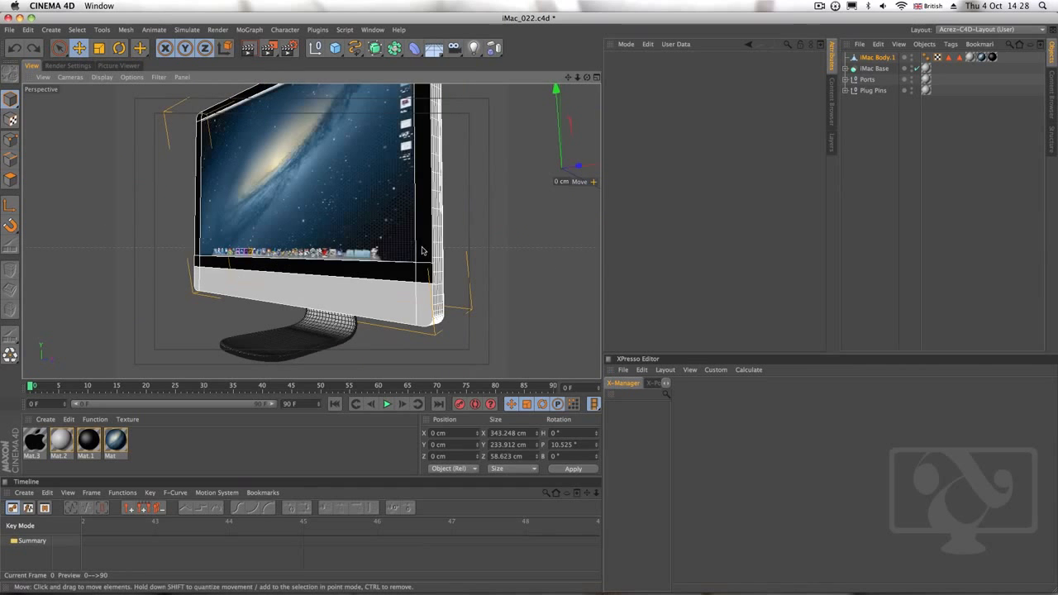
left_click(11, 180)
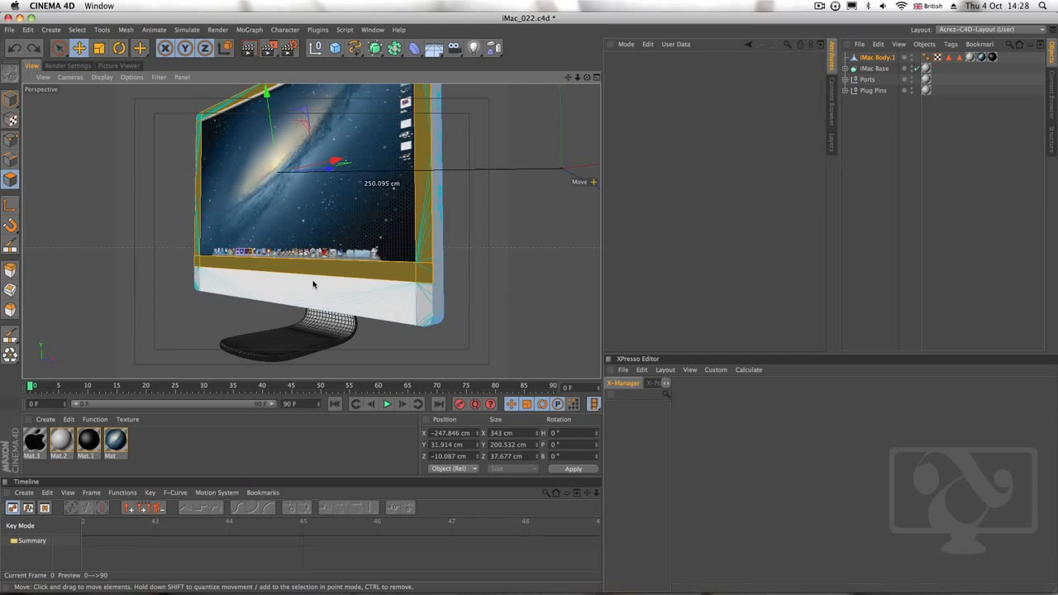
left_click_drag(312, 282, 309, 291)
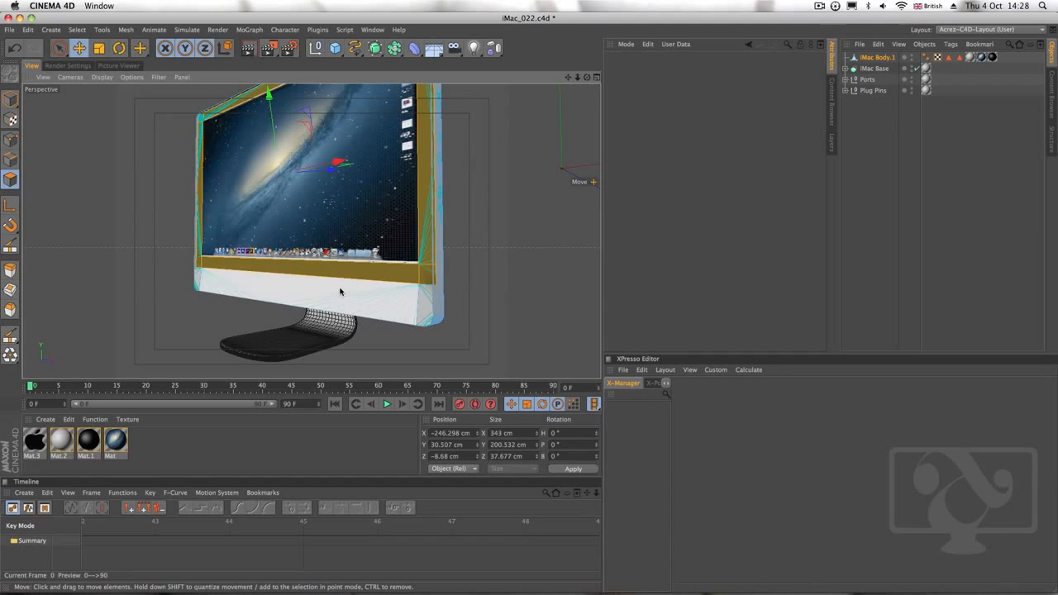
key("super+z")
left_click(328, 294)
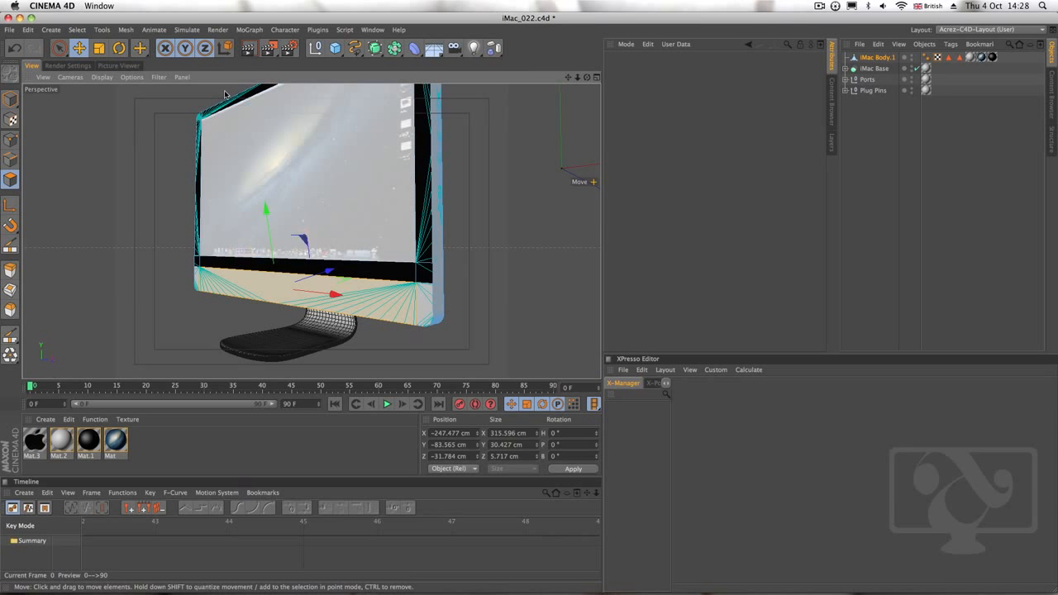
Store the selected chin polygon as a polygon selection tag and start its name with "Apple"
left_click(79, 32)
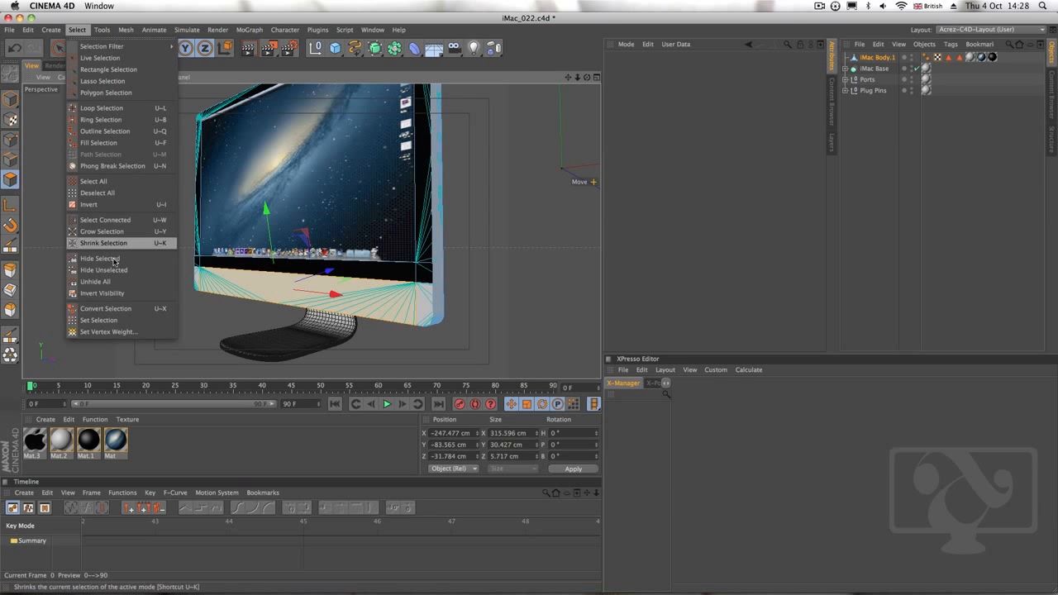
left_click(99, 320)
left_click_drag(686, 86, 576, 87)
type("Apple Logo Front")
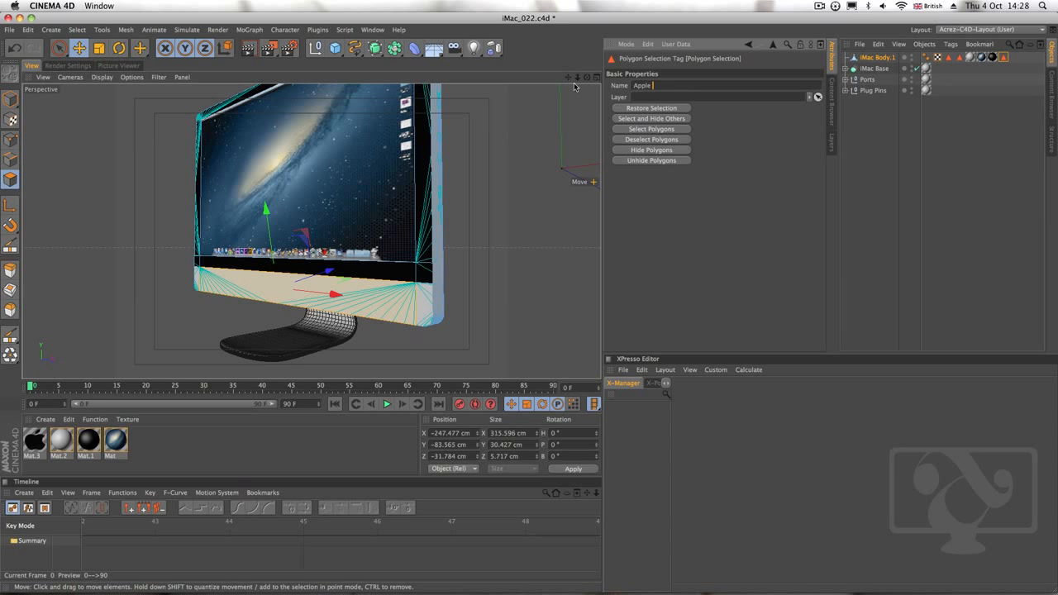
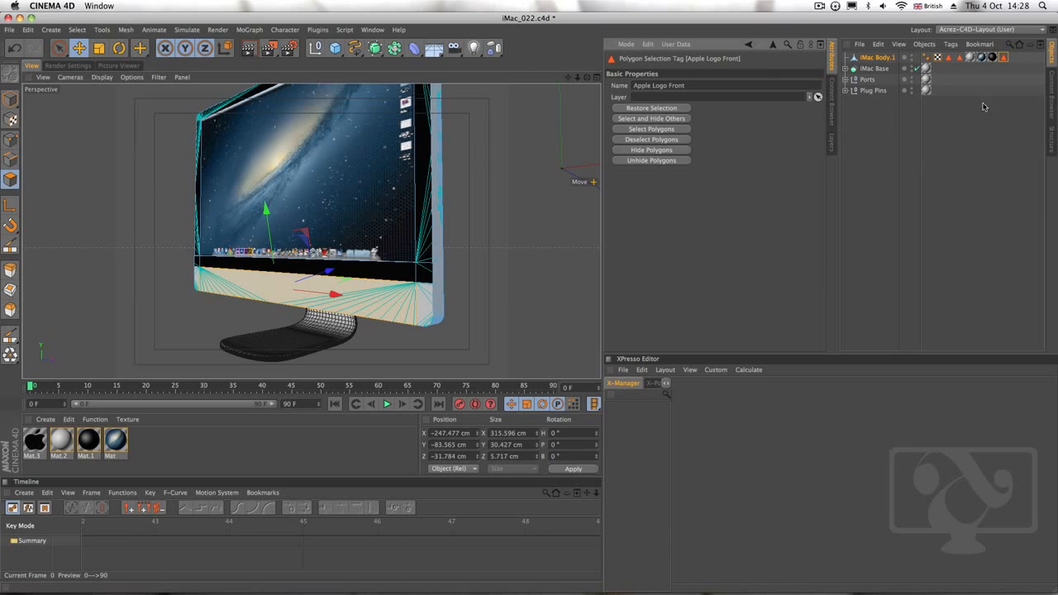
Place the Apple Logo Front selection tag beside the other selection tags, apply Mat.3 to iMac Body.1 and switch to Model mode
left_click_drag(966, 56, 966, 57)
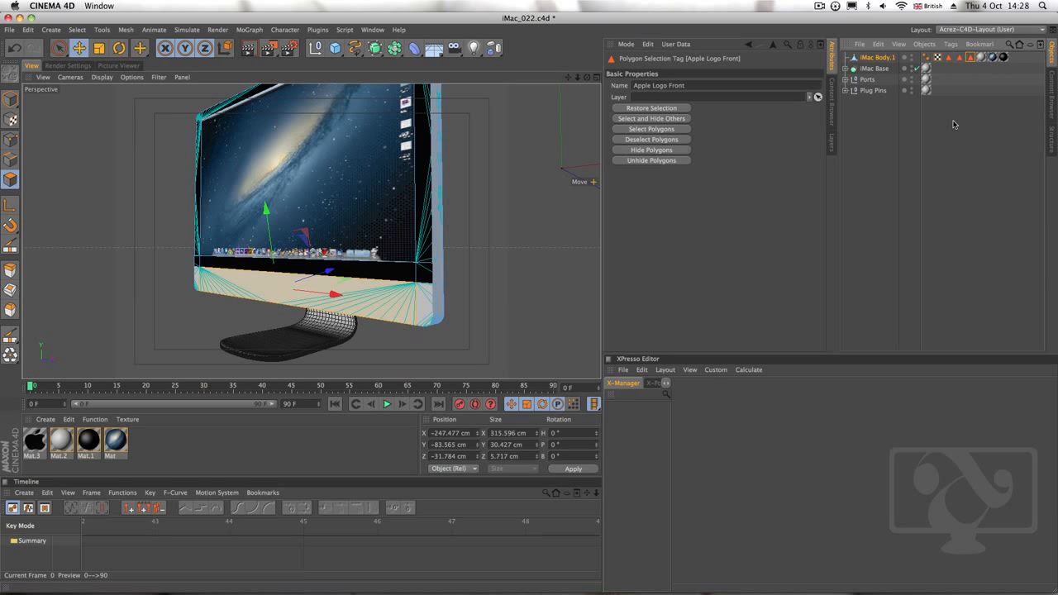
left_click_drag(35, 445, 33, 444)
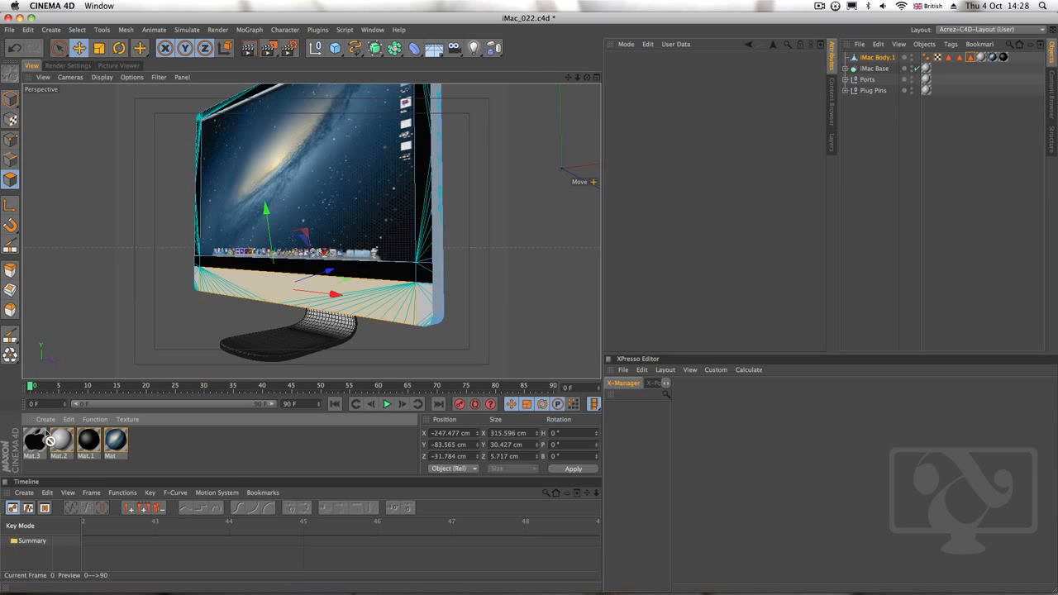
left_click_drag(288, 312, 876, 54)
left_click_drag(873, 58, 873, 58)
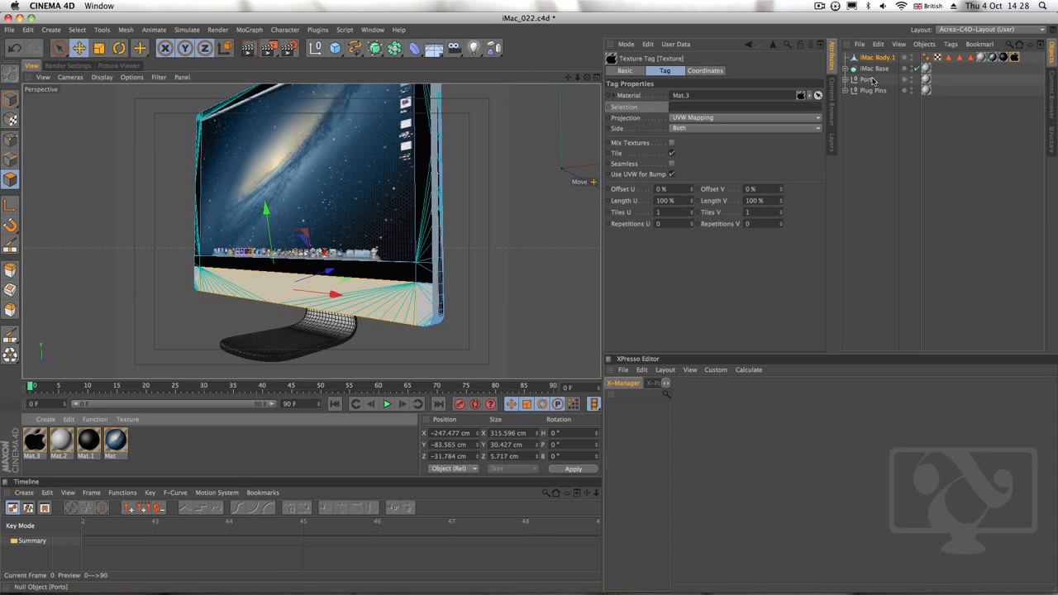
left_click(11, 101)
left_click(79, 48)
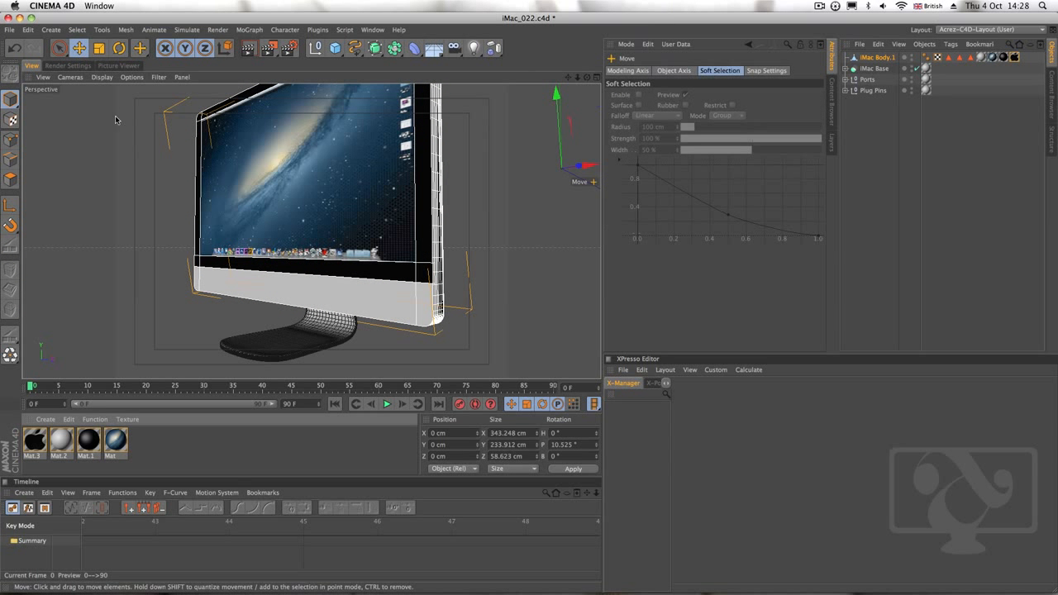
Restrict the Mat.3 texture tag on iMac Body.1 to the "Apple Logo Front" polygon selection
left_click_drag(358, 243, 340, 276, "alt")
left_click(1015, 57)
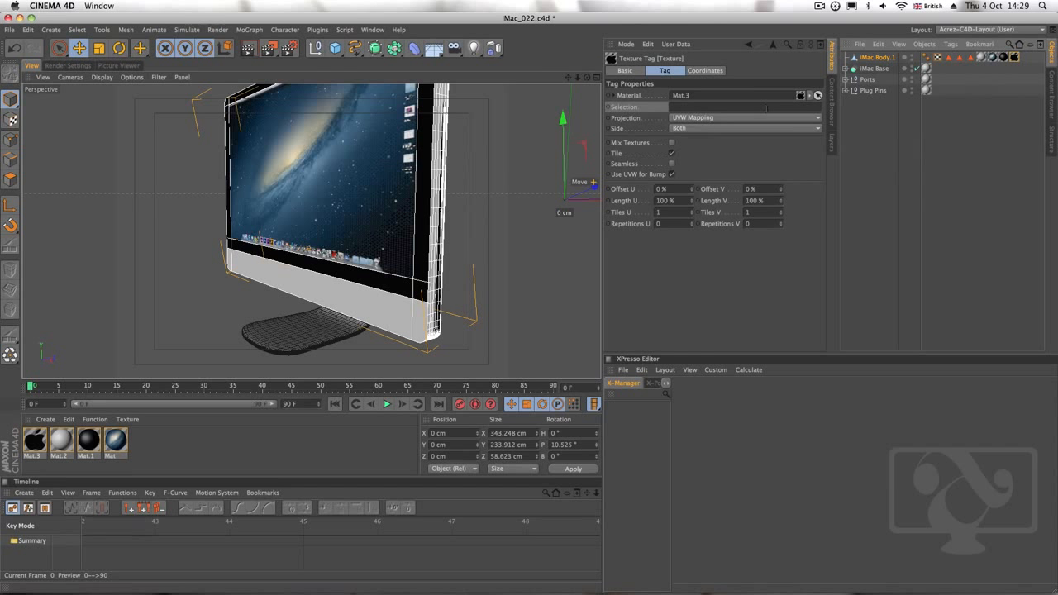
left_click(972, 58)
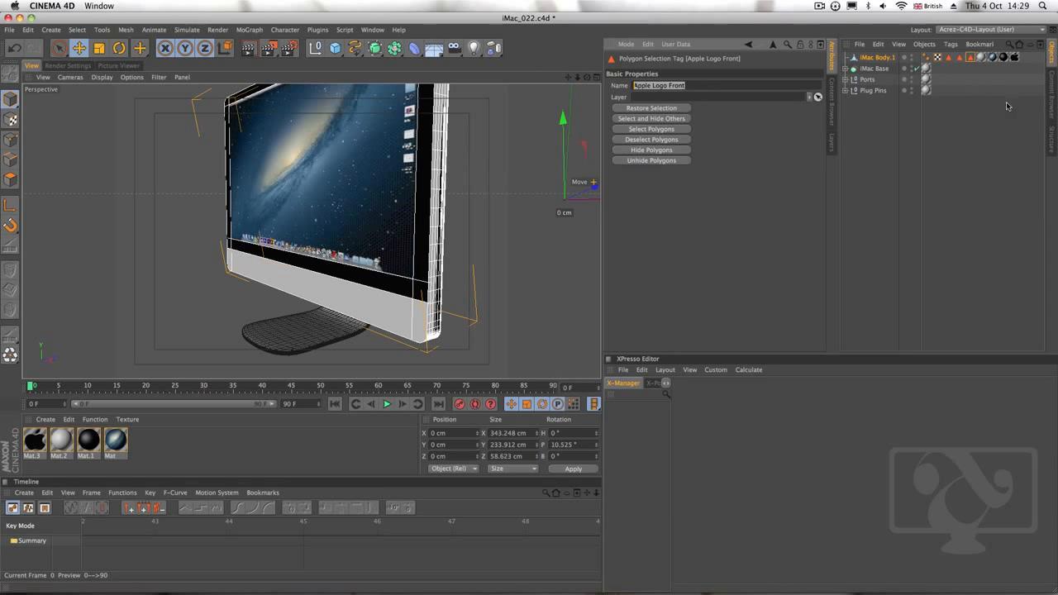
left_click(1015, 58)
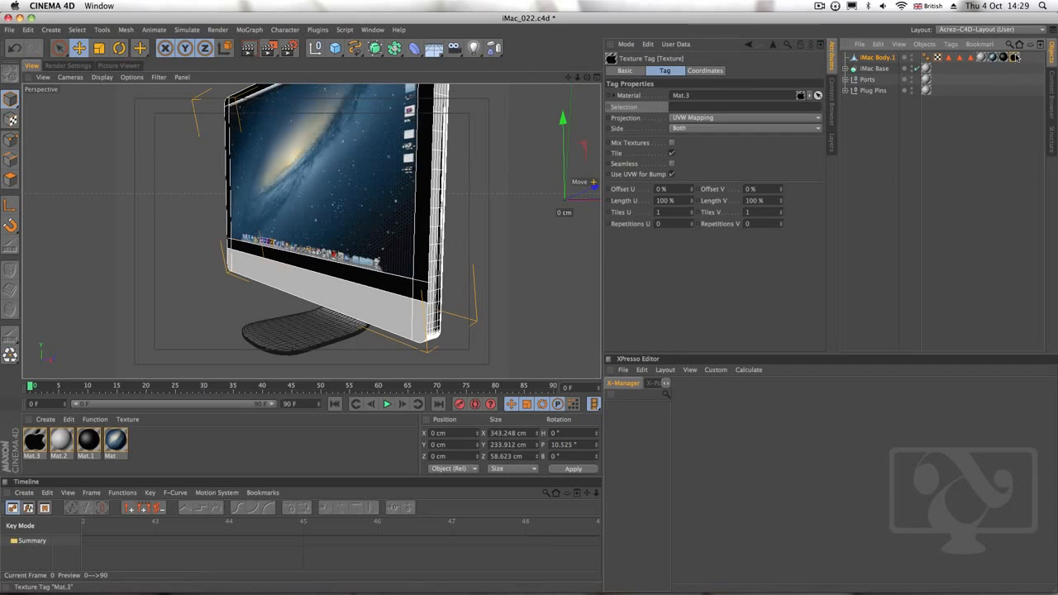
left_click(695, 108)
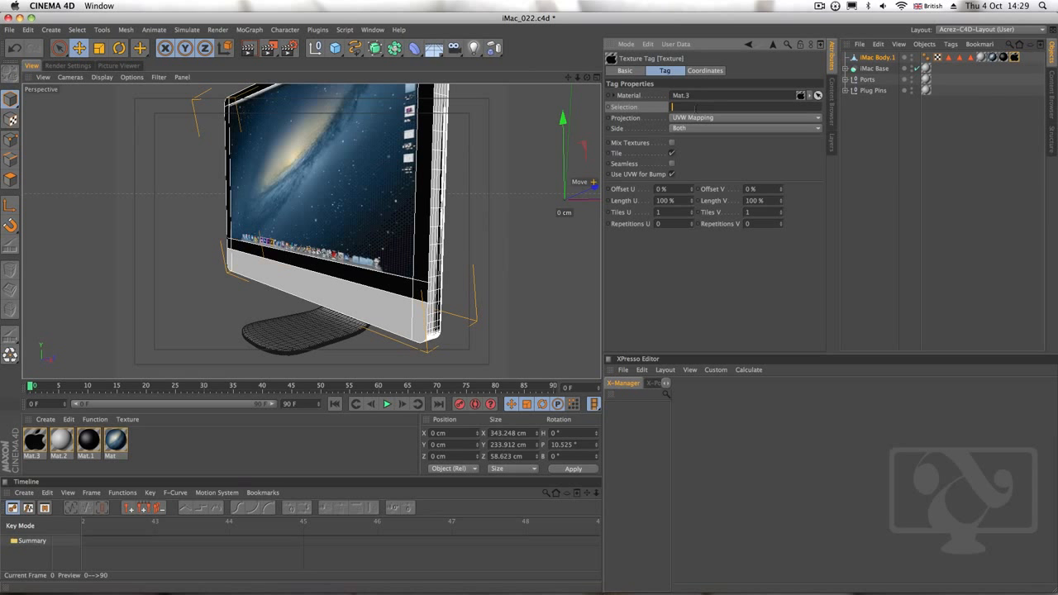
type("Apple Logo Front")
left_click(869, 164)
mouse_move(363, 292)
left_mouse_down("alt")
mouse_move(207, 274)
mouse_move(399, 307)
mouse_move(349, 291)
mouse_move(385, 275)
mouse_move(353, 287)
left_mouse_up("alt")
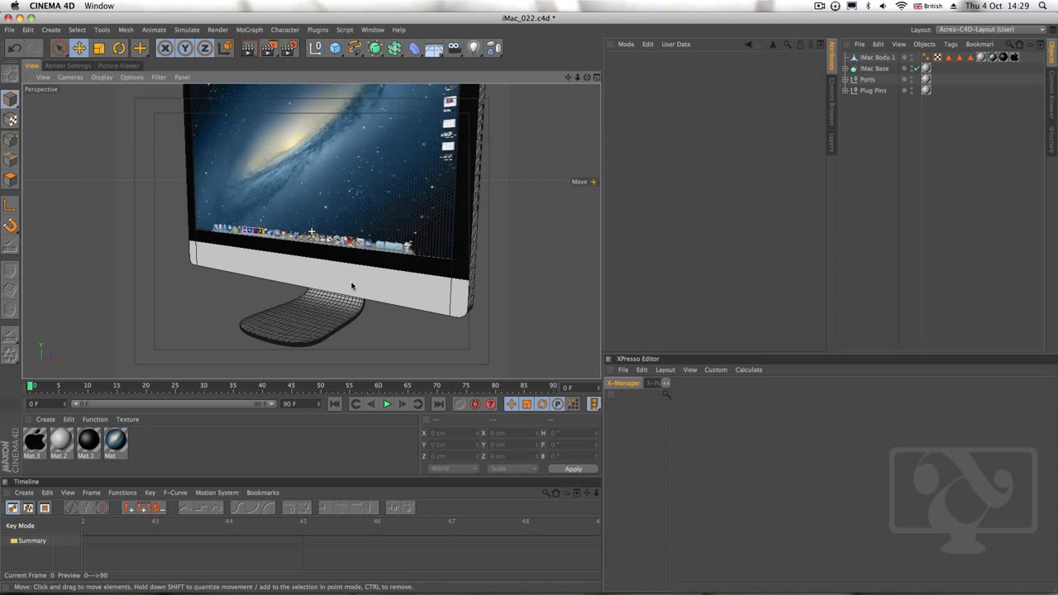
Select the Mat.3 texture tag of iMac Body.1 and switch to Texture Axis mode with the Move tool active
left_click(874, 57)
left_click(1014, 57)
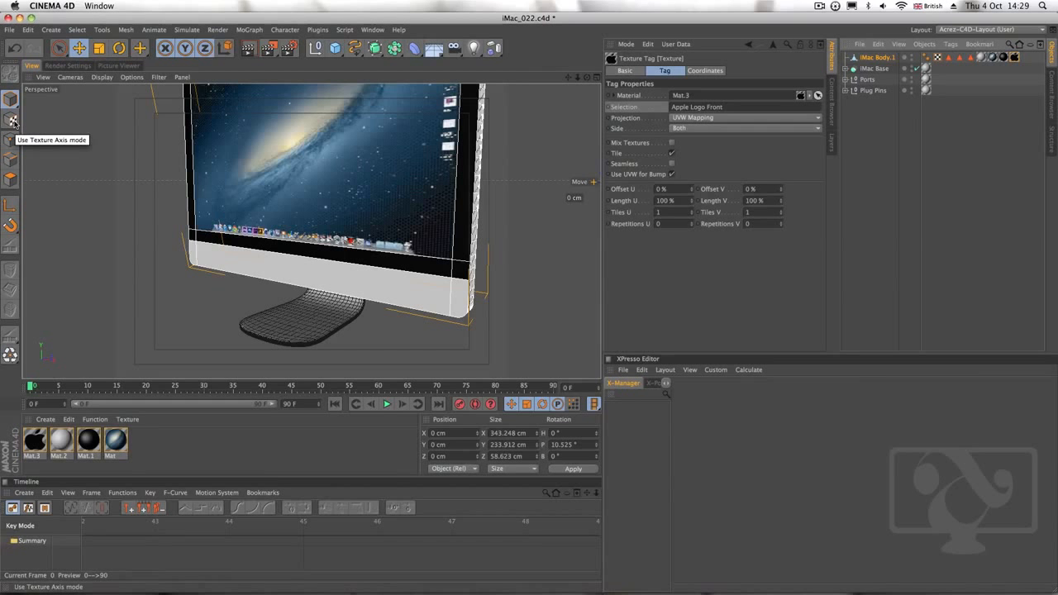
left_click(12, 121)
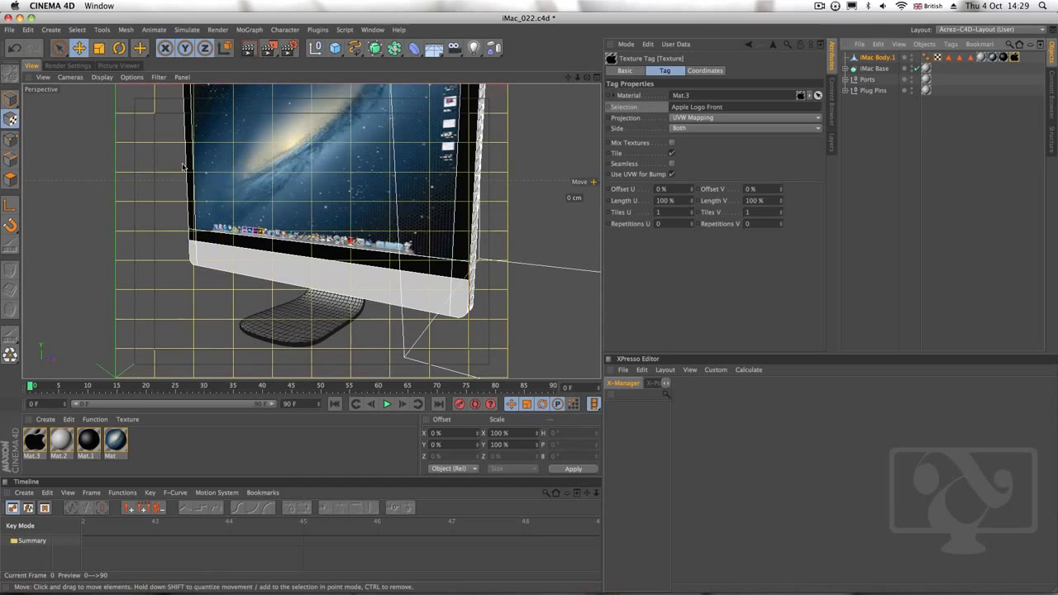
left_click_drag(325, 248, 301, 244, "alt")
key("super+z")
left_click(80, 48)
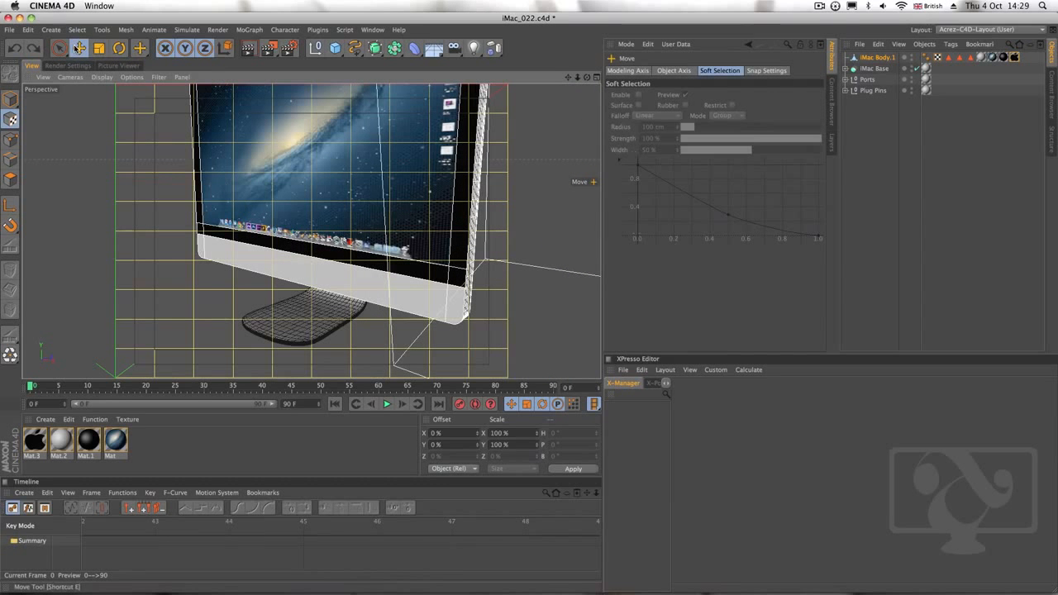
left_click_drag(135, 102, 463, 231)
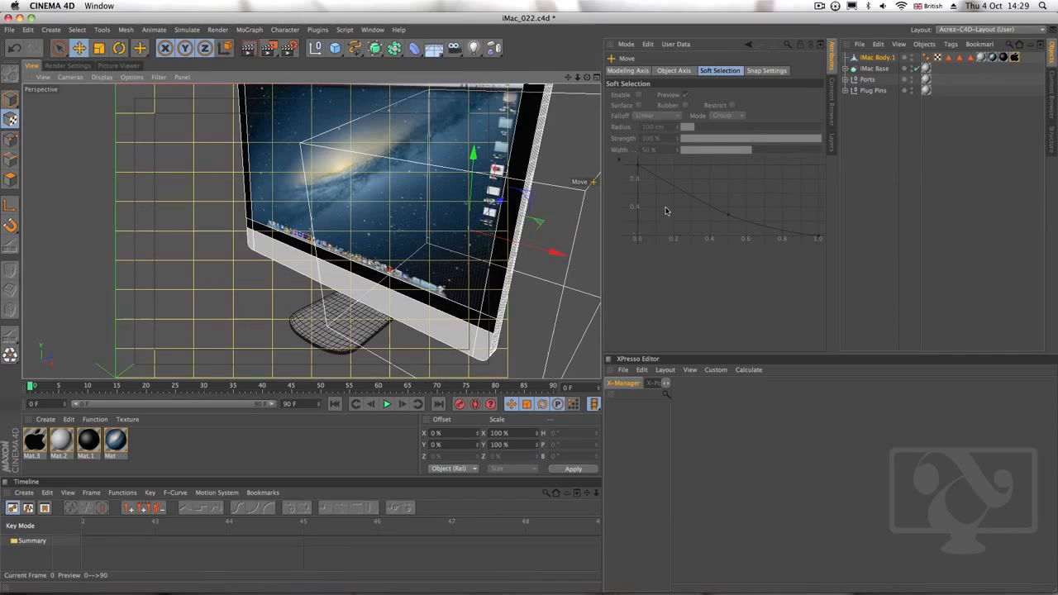
Set the Mat.3 texture tag's projection to Flat and turn off tiling, undoing any trial change to its length
left_click(1015, 58)
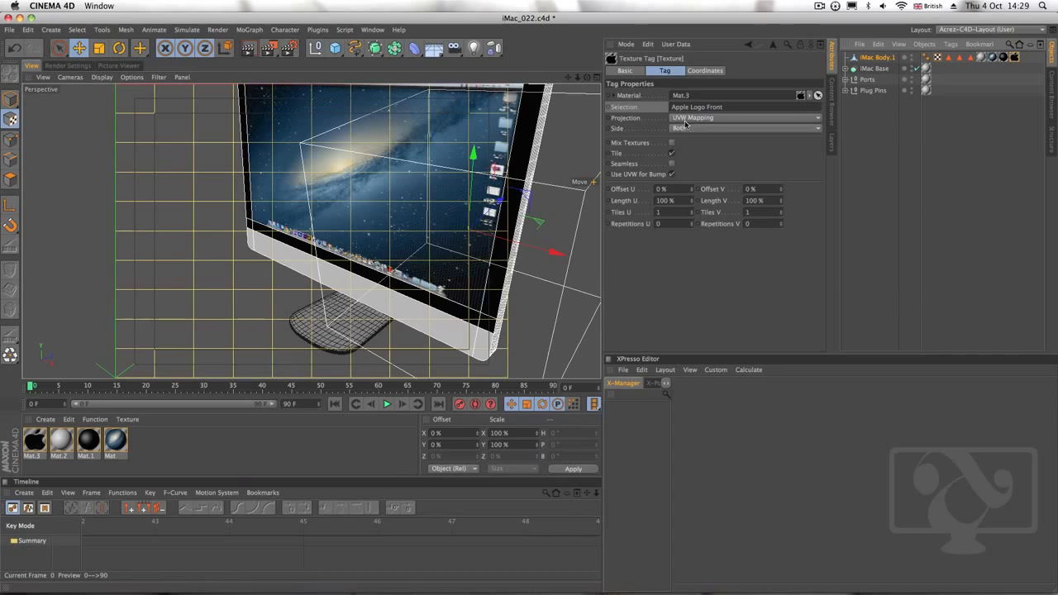
left_click_drag(414, 247, 500, 209, "alt")
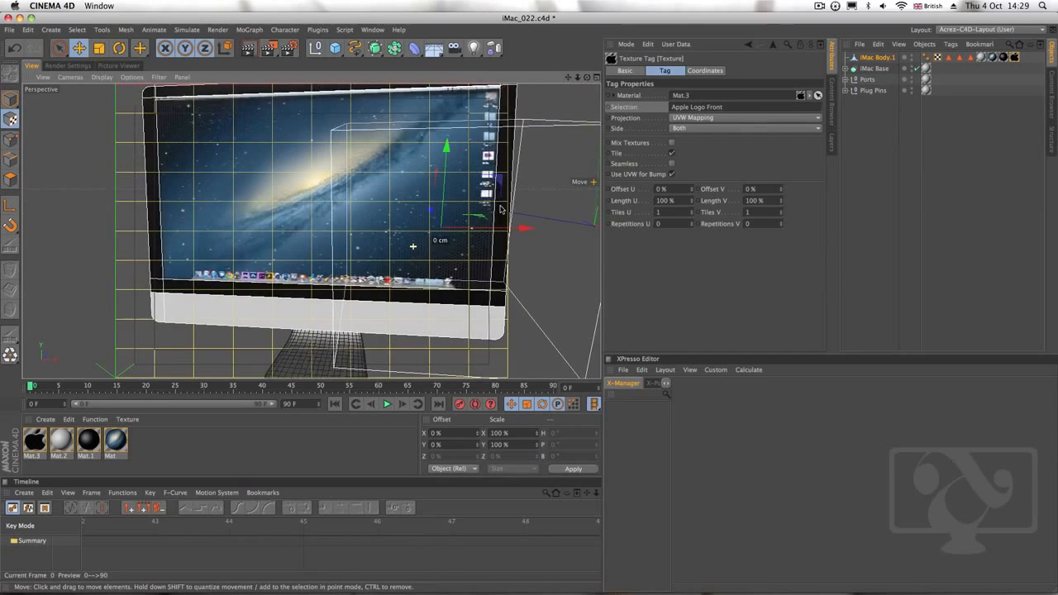
left_click(728, 118)
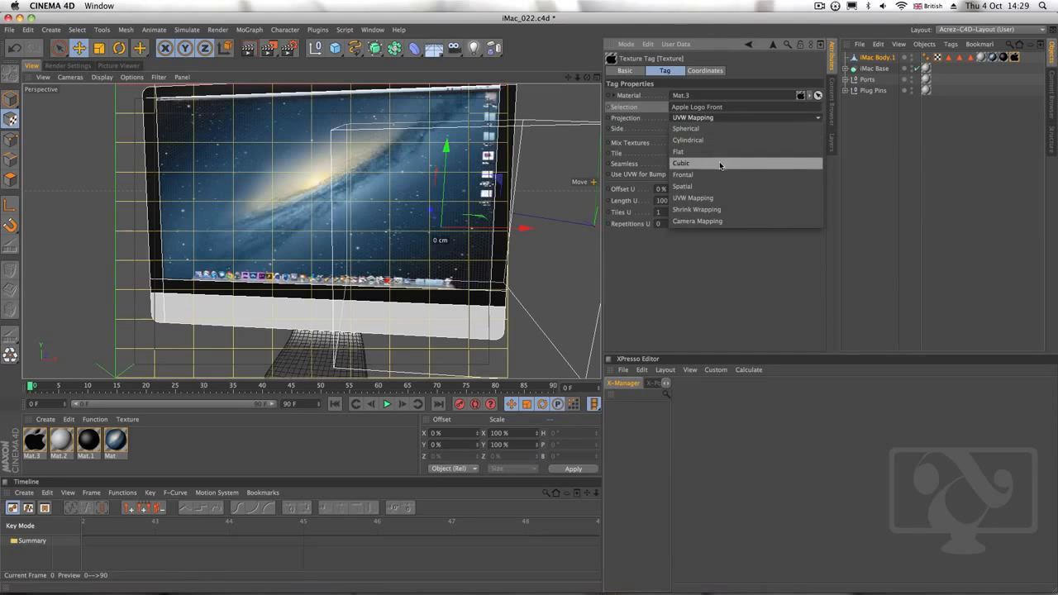
left_click(721, 153)
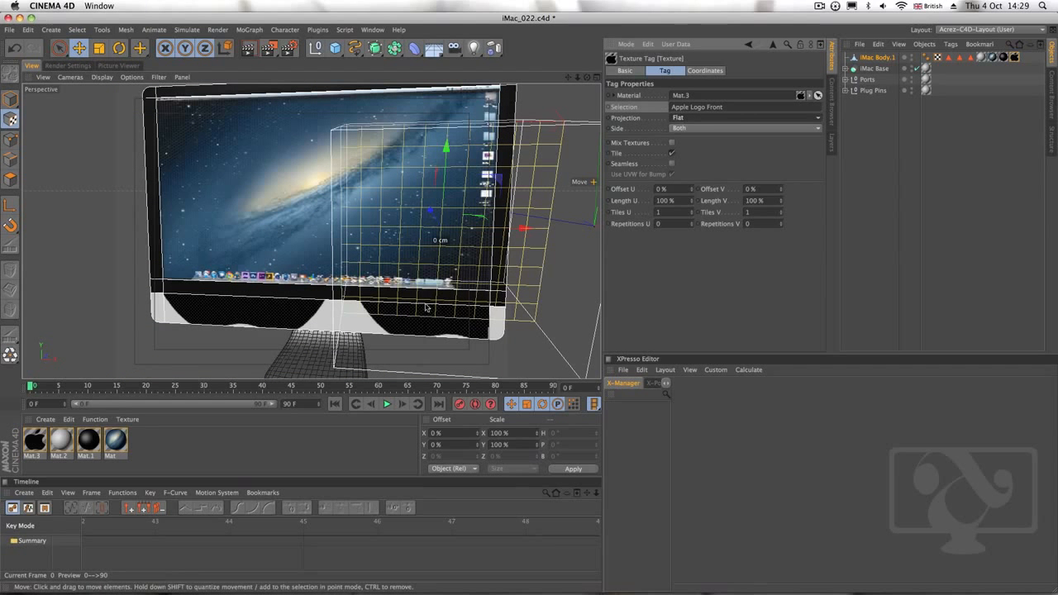
left_click_drag(528, 236, 430, 294)
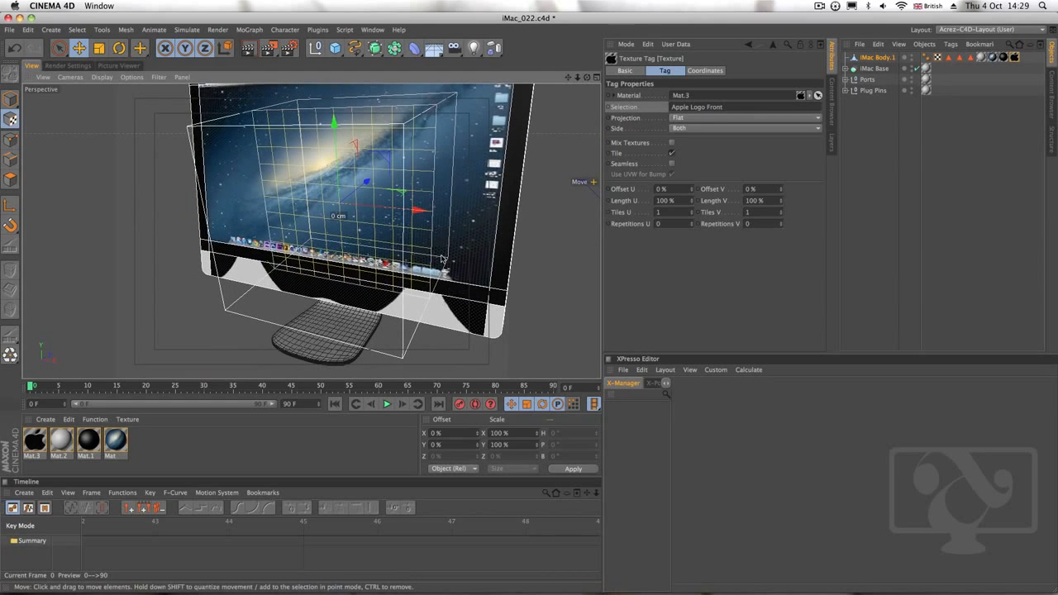
left_click_drag(692, 204, 687, 228)
key("super+z")
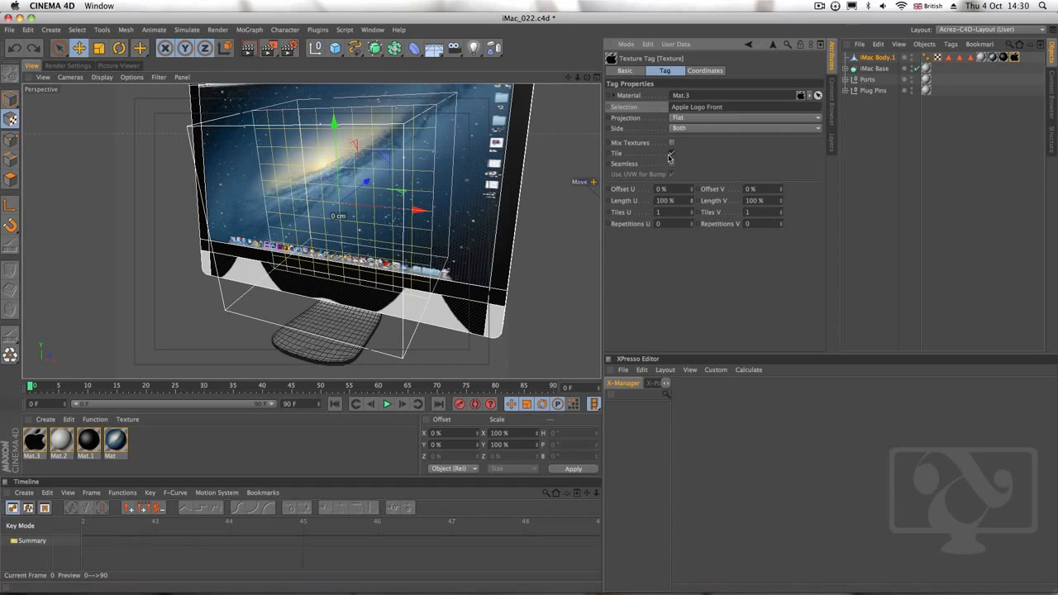
left_click(671, 155)
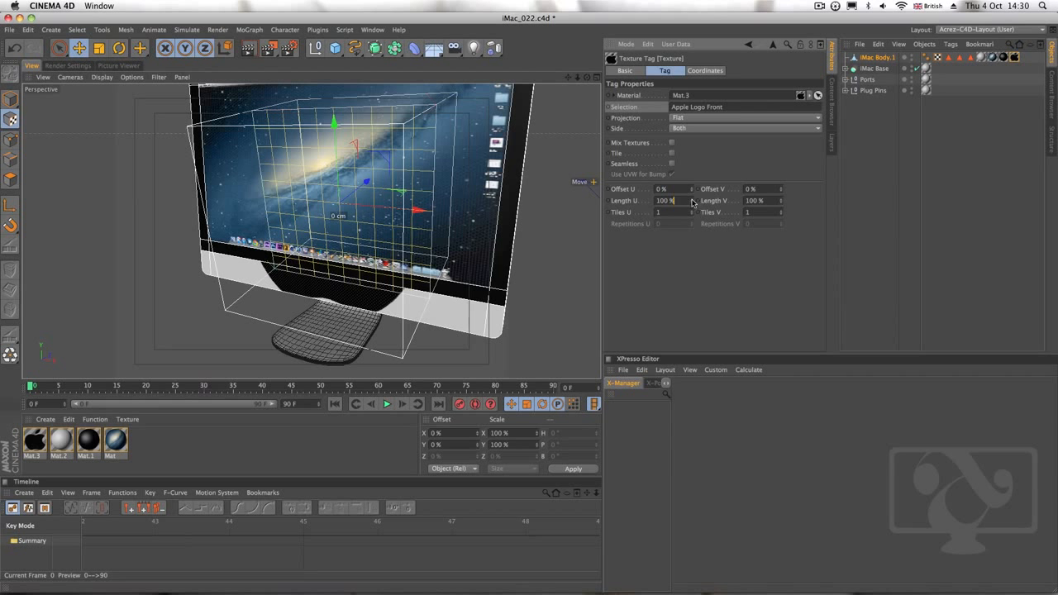
Shrink the logo texture to Length U 41% and Length V 26%, and move it down onto the front chin
left_click_drag(692, 201, 691, 233)
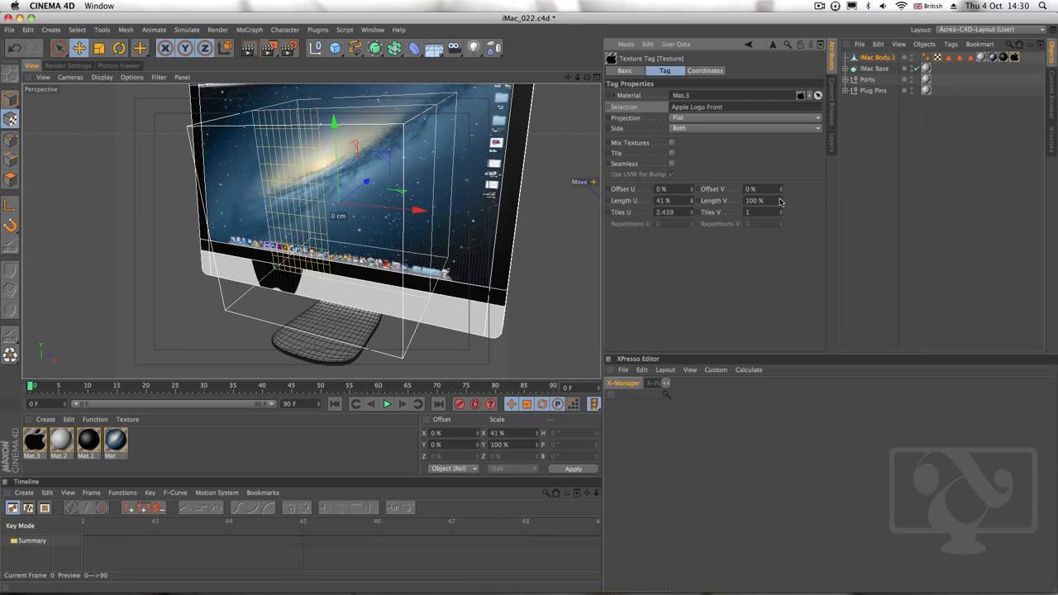
left_click_drag(780, 202, 774, 238)
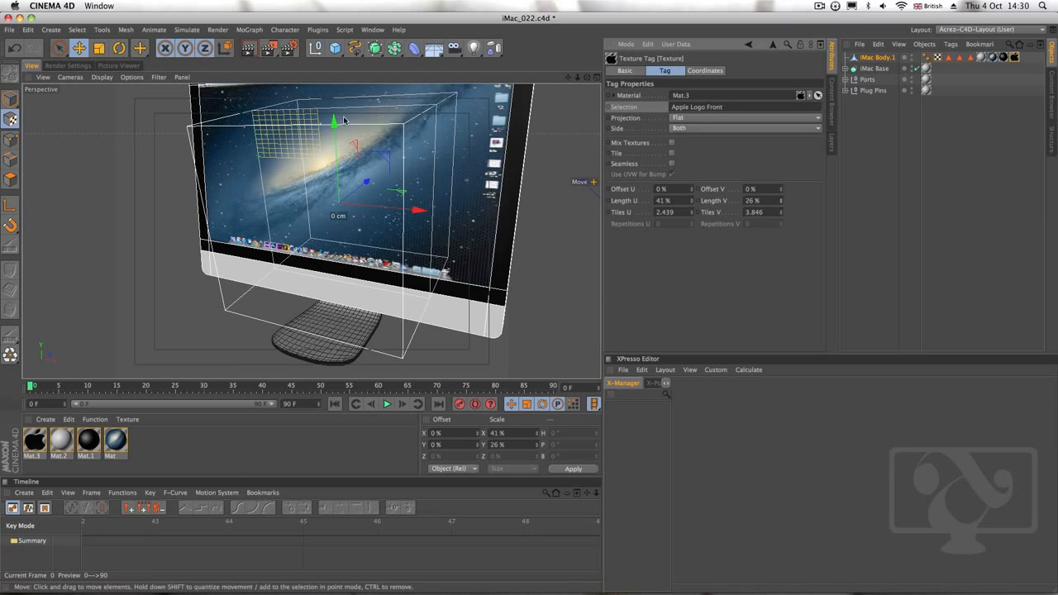
left_click_drag(344, 121, 365, 246)
Set the logo texture's Length U and Length V to 15%
left_click(668, 200)
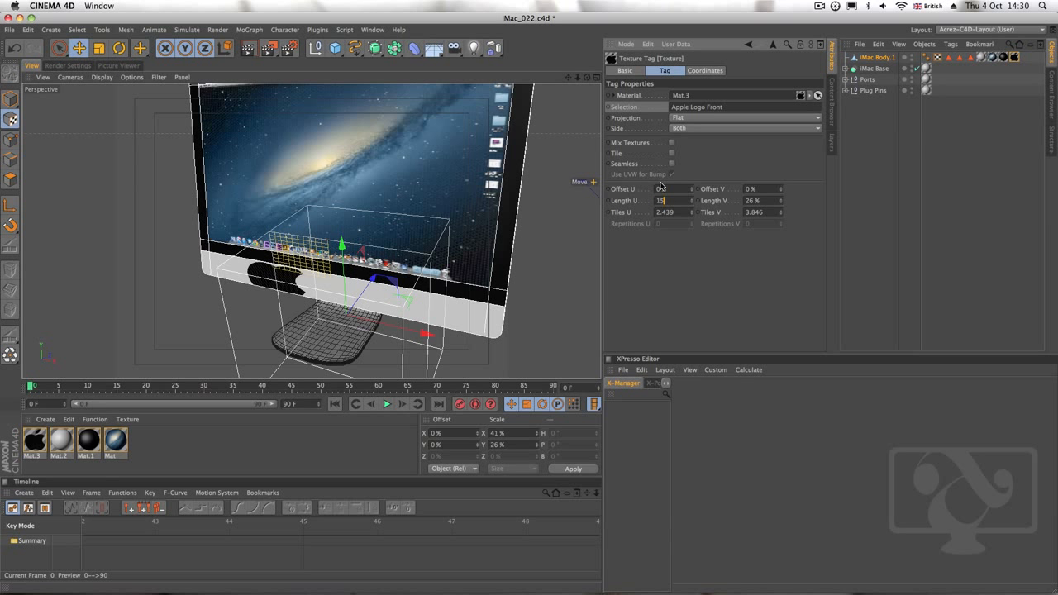
type("15")
key("Tab")
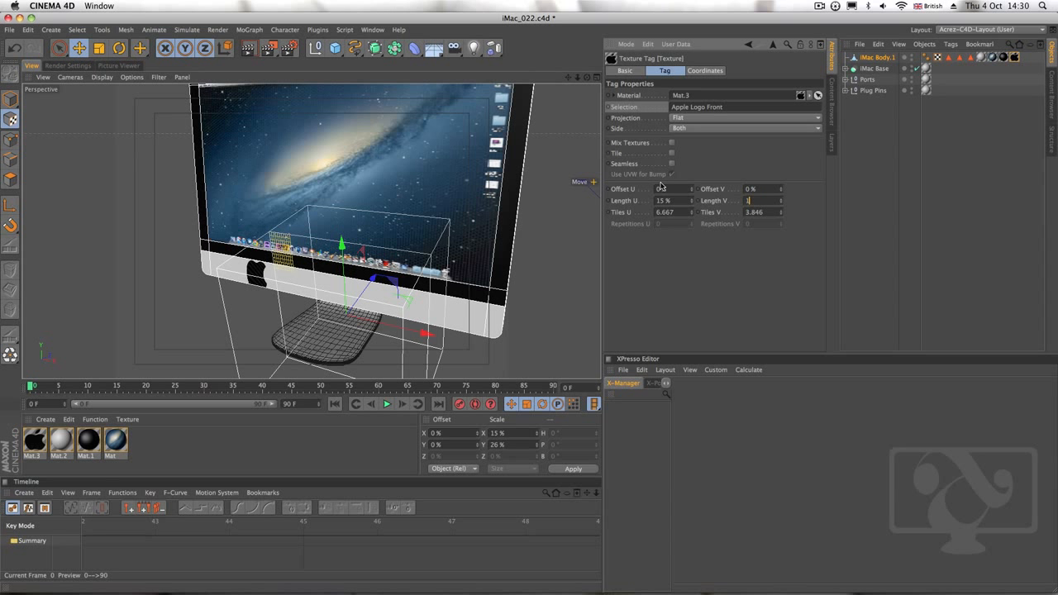
type("15")
key("Return")
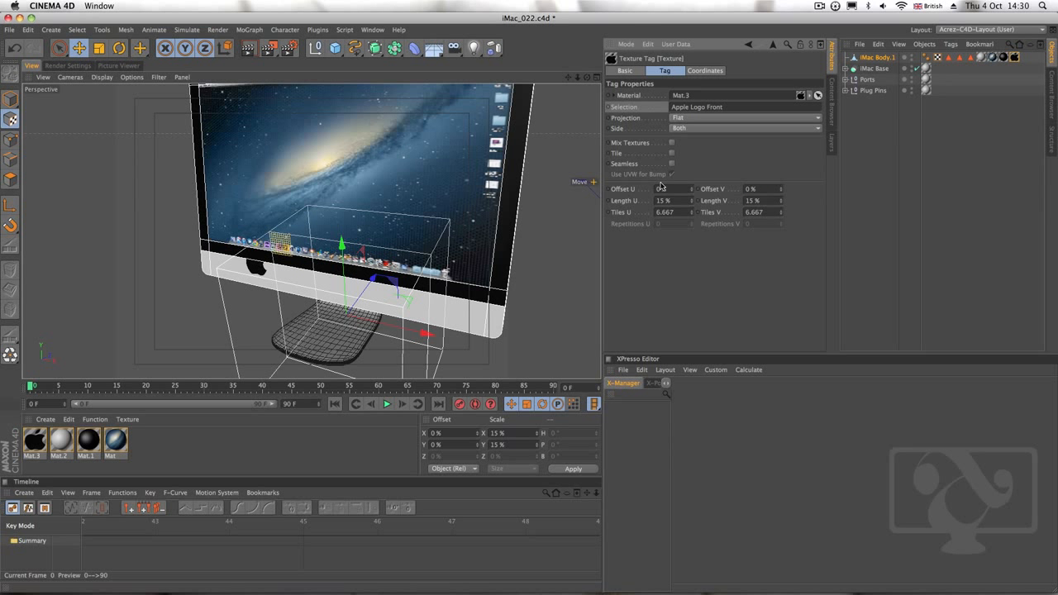
Move the logo texture about 102 cm along X towards the middle of the chin and lower it slightly into place
left_click_drag(354, 319, 463, 334)
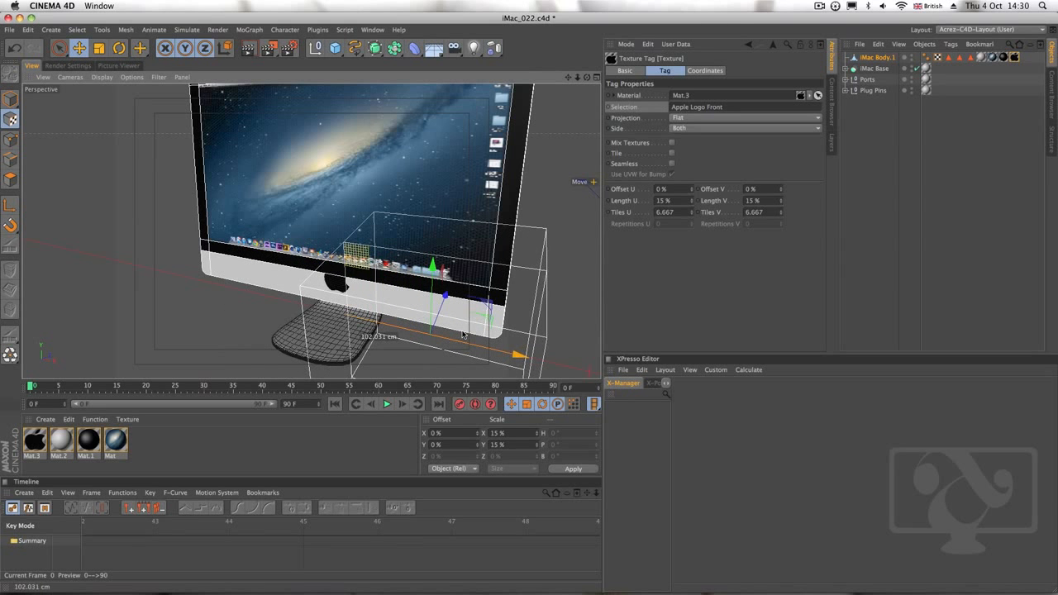
left_click_drag(438, 279, 431, 281)
left_click_drag(522, 365, 511, 363)
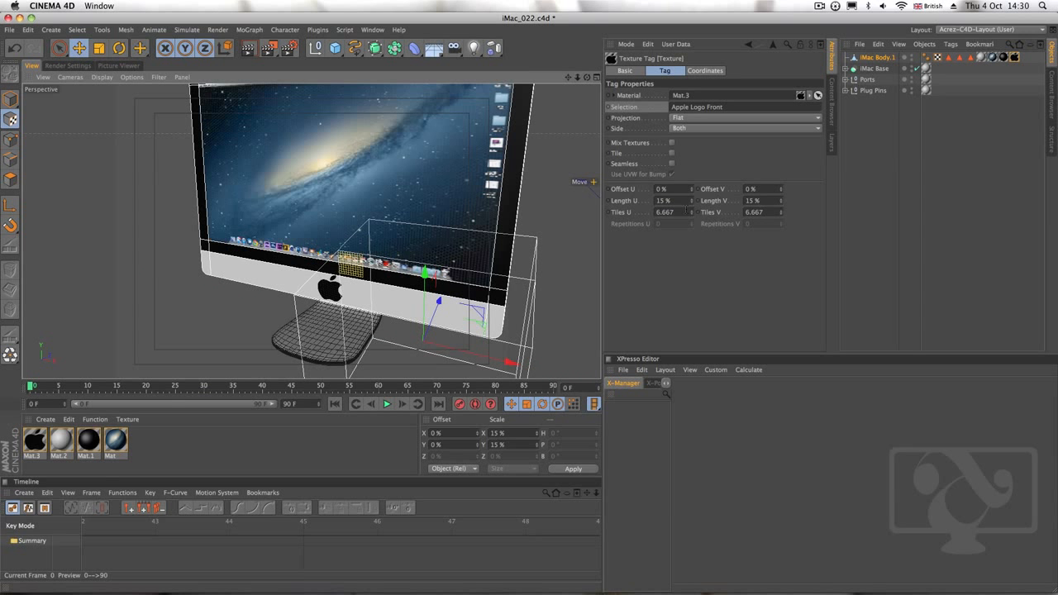
Set the logo texture's Length U and Length V to 10% and lower it slightly on the chin
double_click(663, 201)
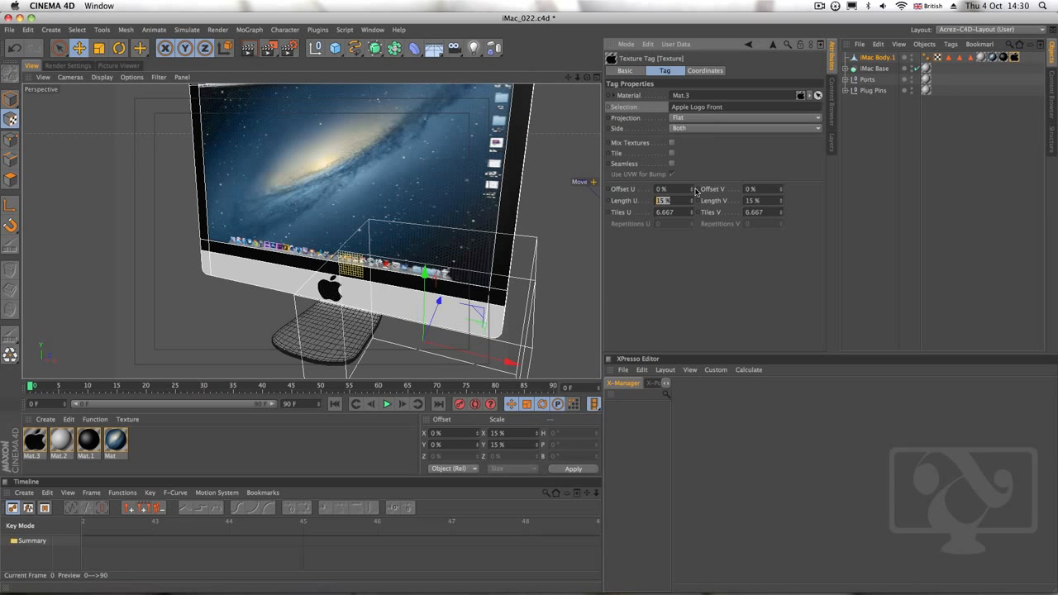
type("10")
key("Tab")
key("Return")
left_click_drag(425, 273, 423, 285)
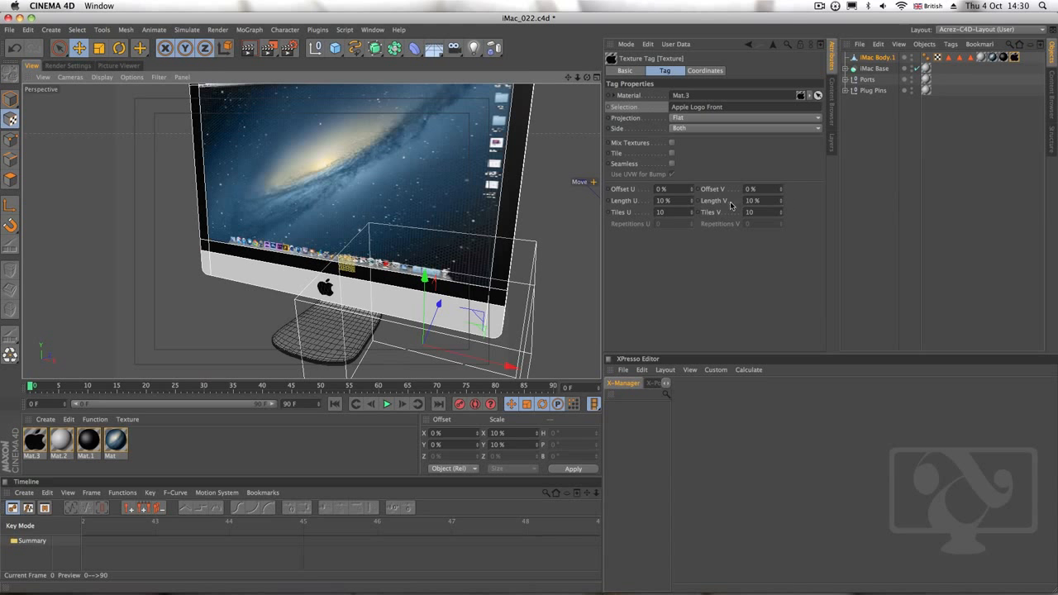
Reduce the logo texture further to Length U 7% and Length V 8%
left_click(679, 201)
type("8")
key("Tab")
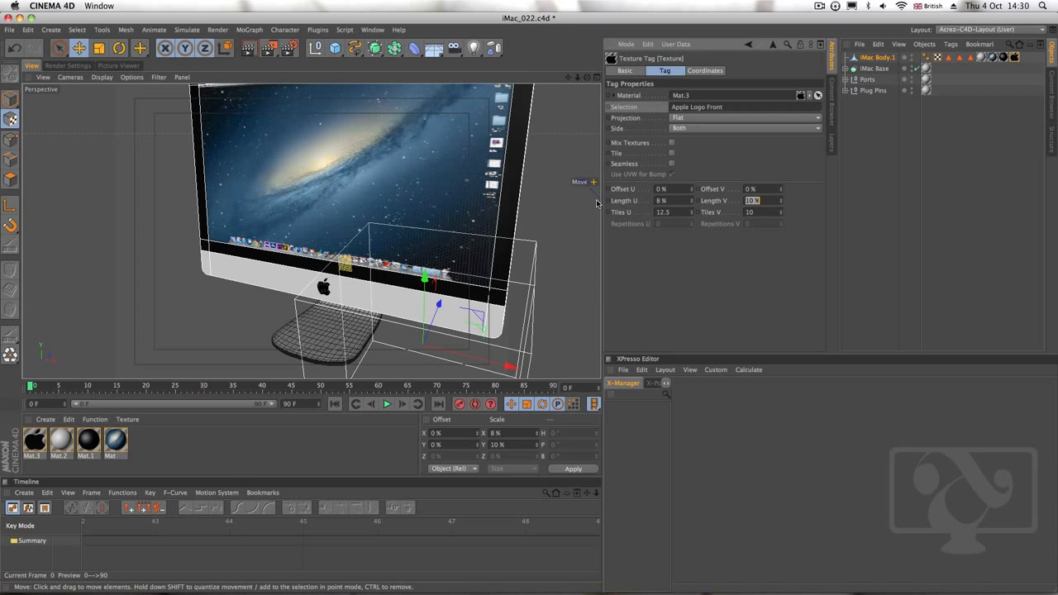
type("8")
key("Return")
left_click(780, 203)
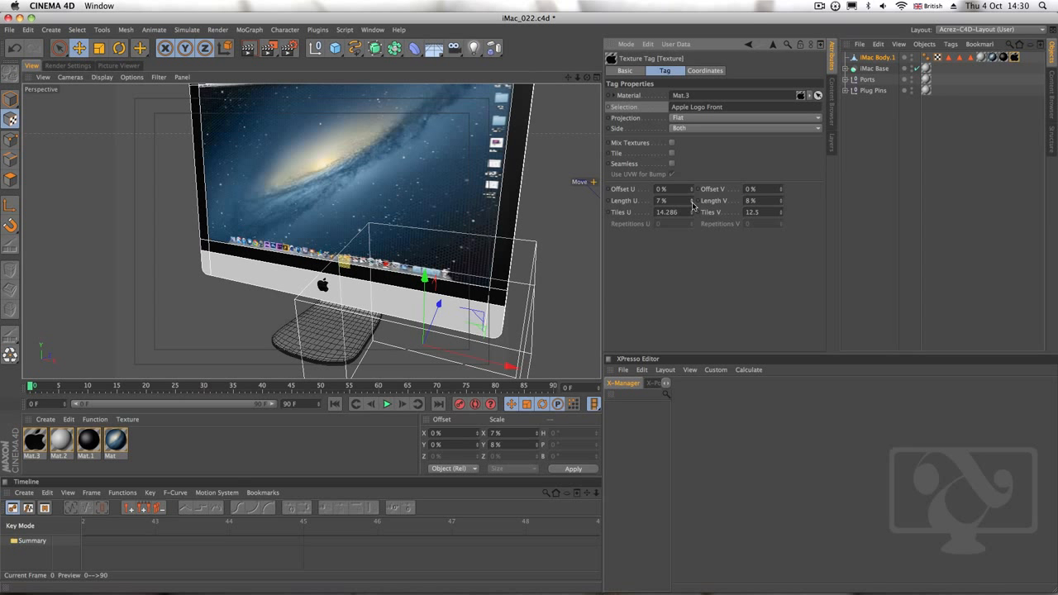
Fine-tune the logo texture's horizontal position at the middle of the chin above the stand, and return to Model mode
left_click_drag(317, 311, 394, 274, "alt")
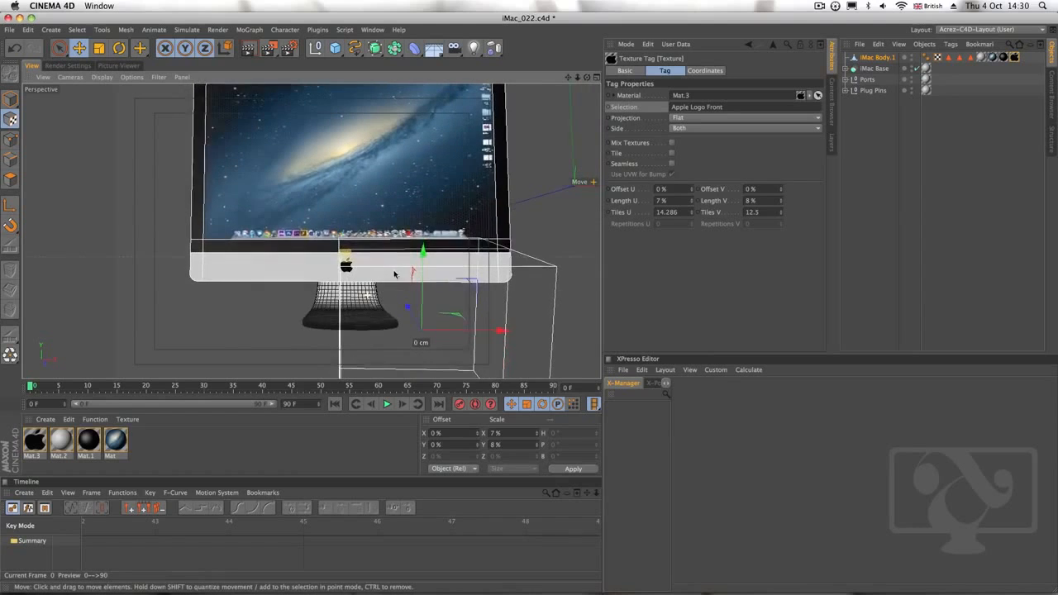
mouse_move(405, 285)
right_mouse_down("alt")
mouse_move(393, 286)
mouse_move(475, 269)
right_mouse_up("alt")
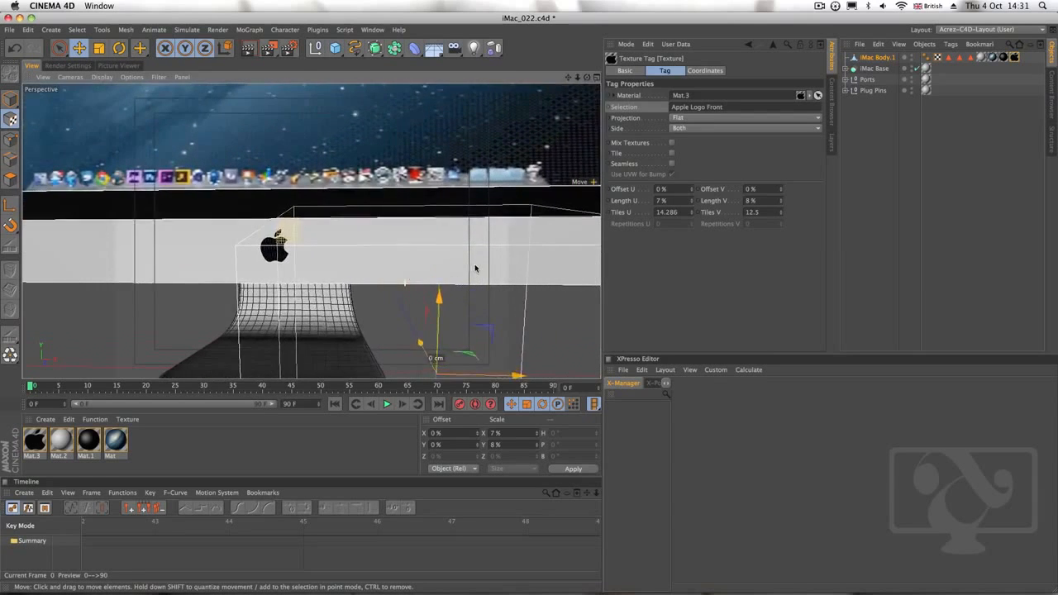
middle_click_drag(476, 269, 519, 257, "alt")
left_click_drag(521, 371, 521, 371)
left_click_drag(477, 306, 542, 251)
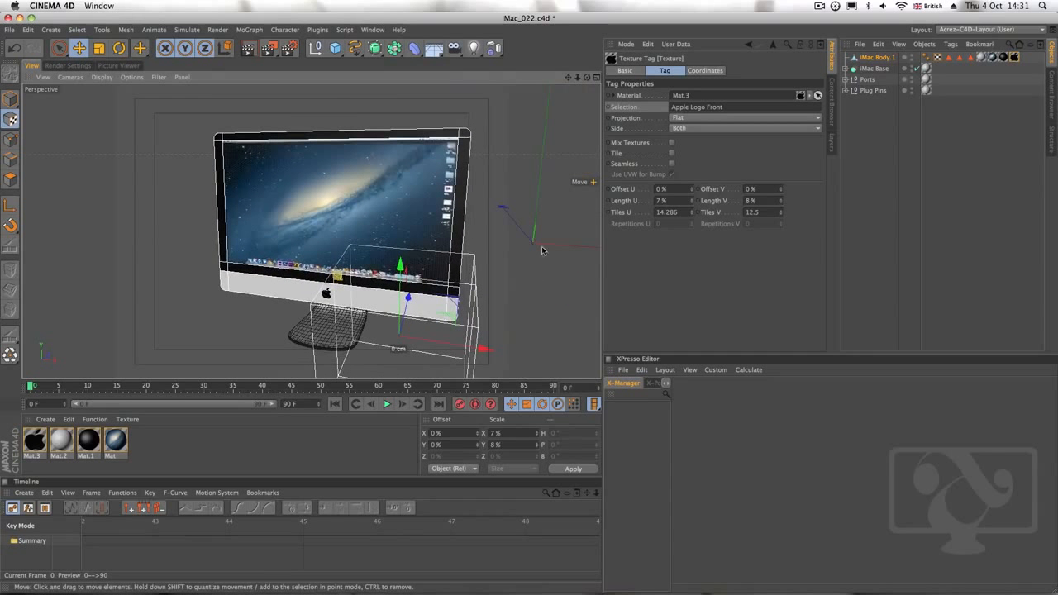
left_click(10, 98)
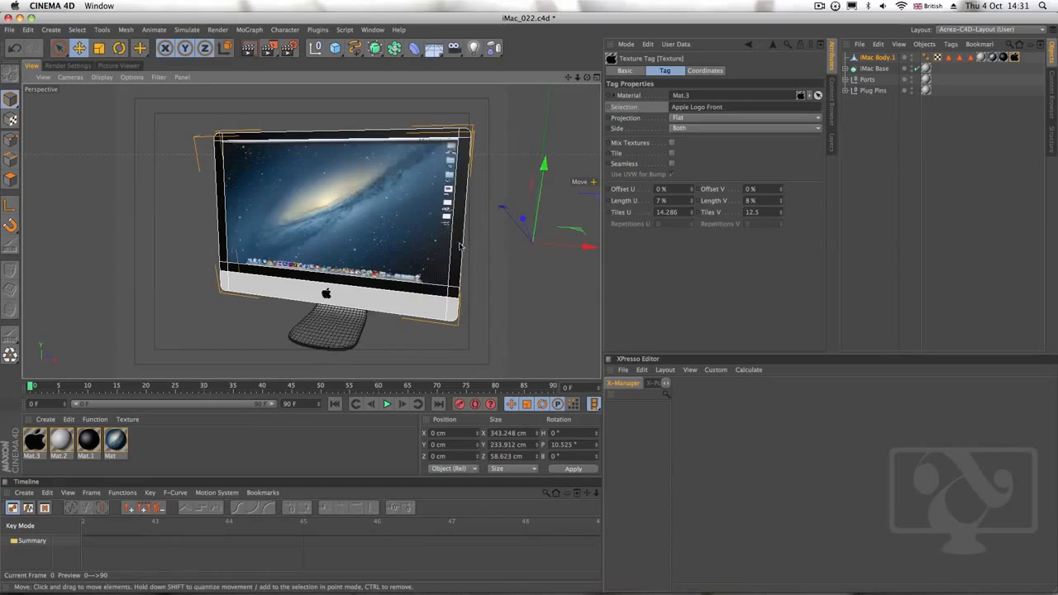
Select the block of polygons across the upper middle of the iMac Body.1 rear panel, above the stand
left_click_drag(462, 245, 175, 255, "alt")
middle_click_drag(529, 234, 380, 240, "alt")
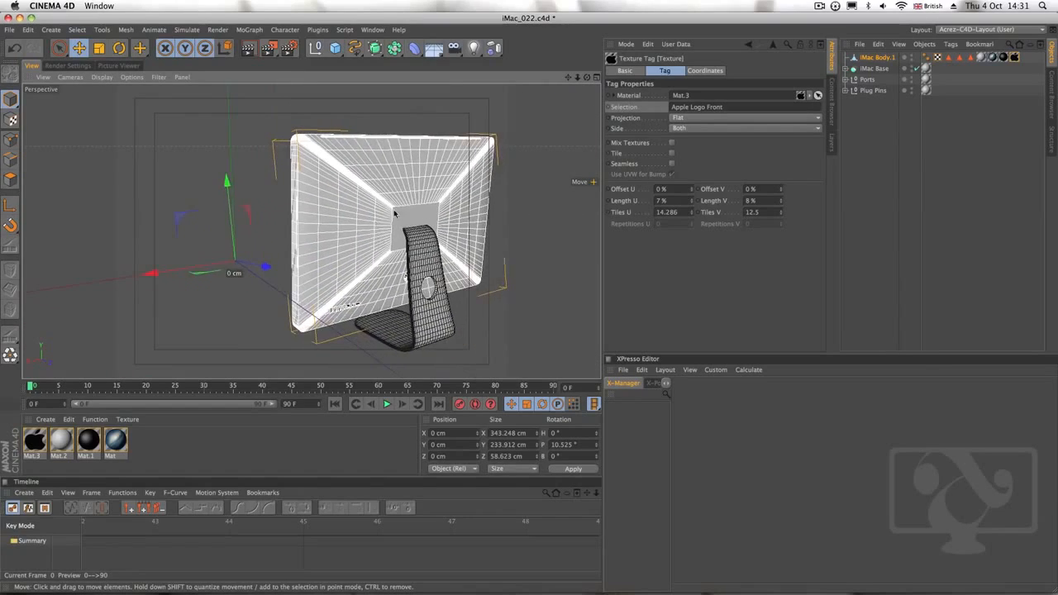
right_click_drag(395, 211, 452, 200, "alt")
middle_click_drag(452, 200, 410, 242, "alt")
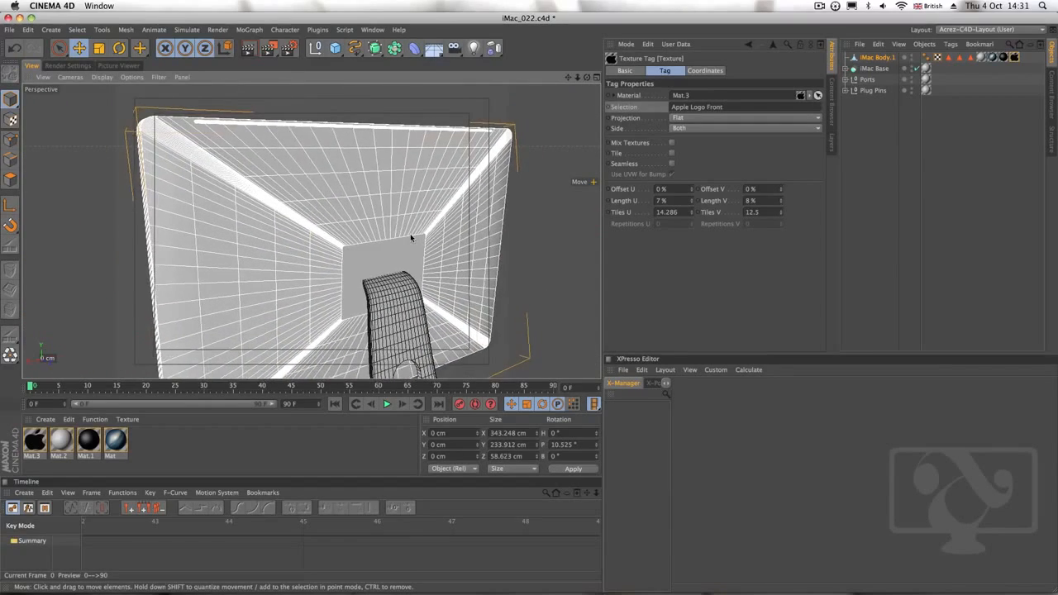
left_click(879, 57)
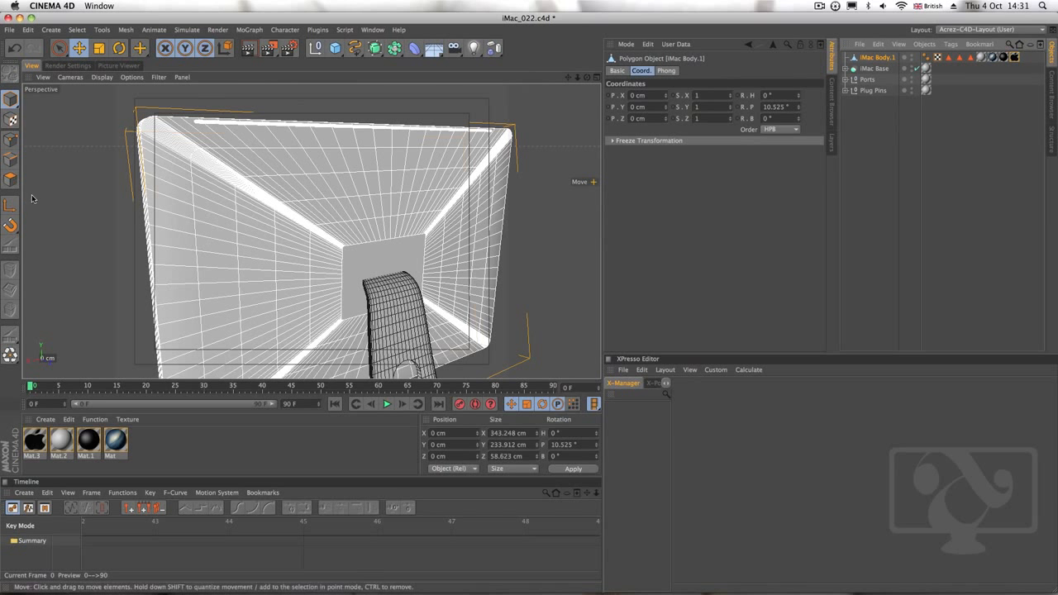
left_click(11, 180)
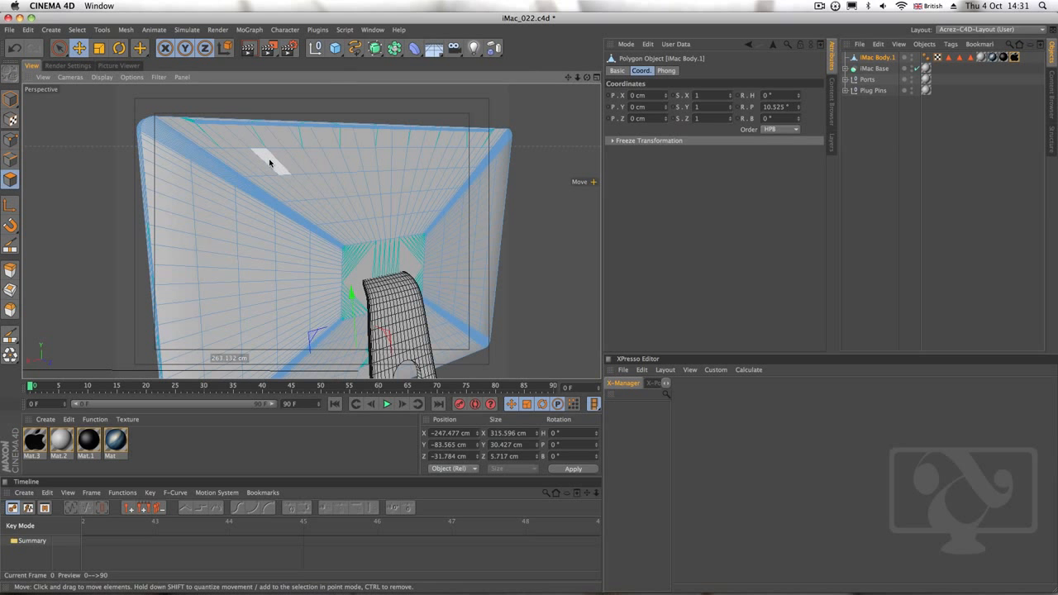
left_click(302, 169)
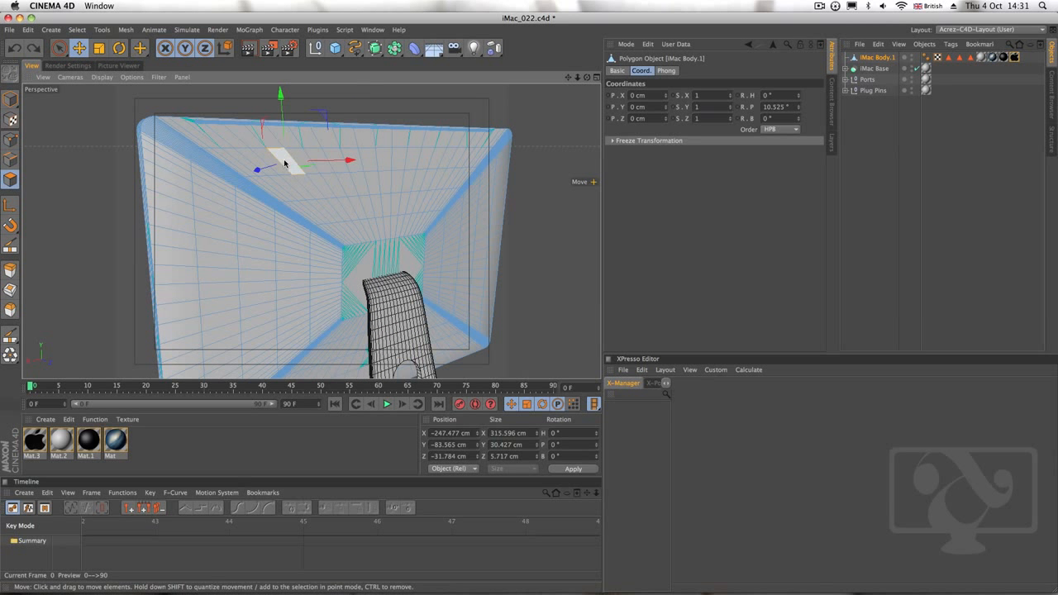
left_click(311, 169, "shift")
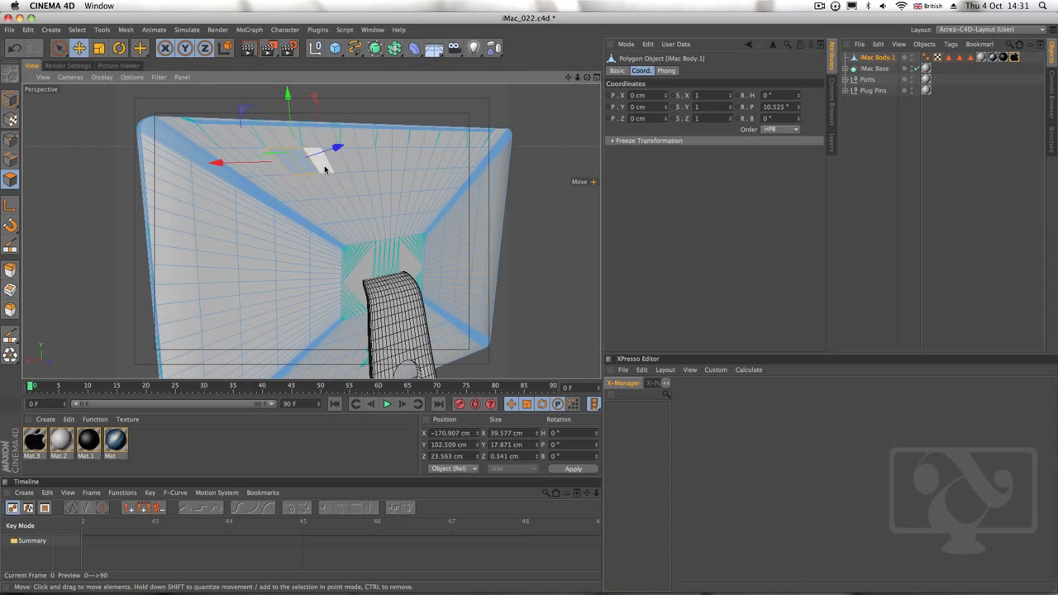
left_click(58, 50)
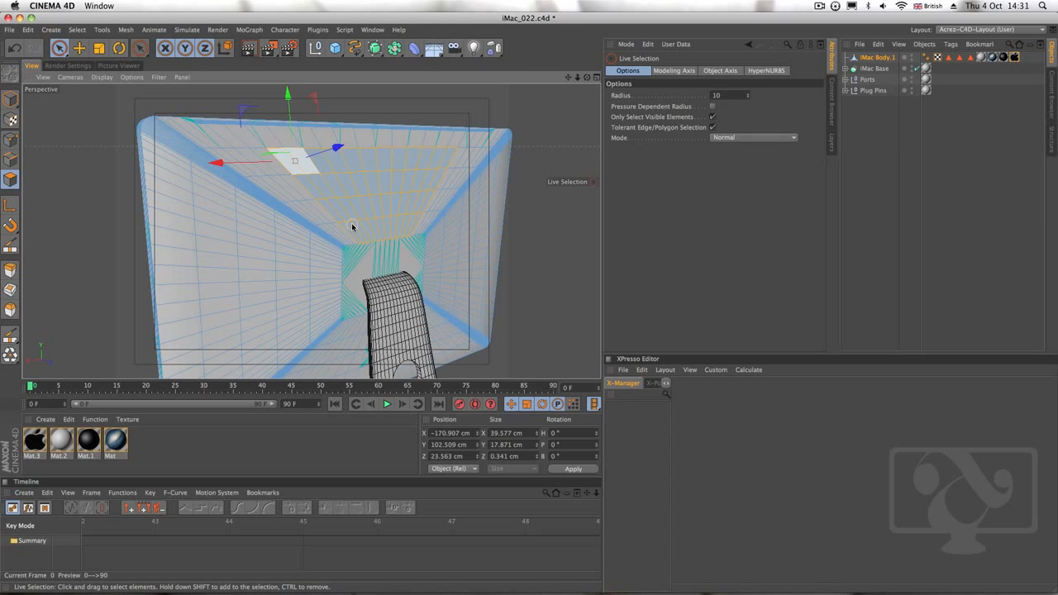
left_click(388, 201)
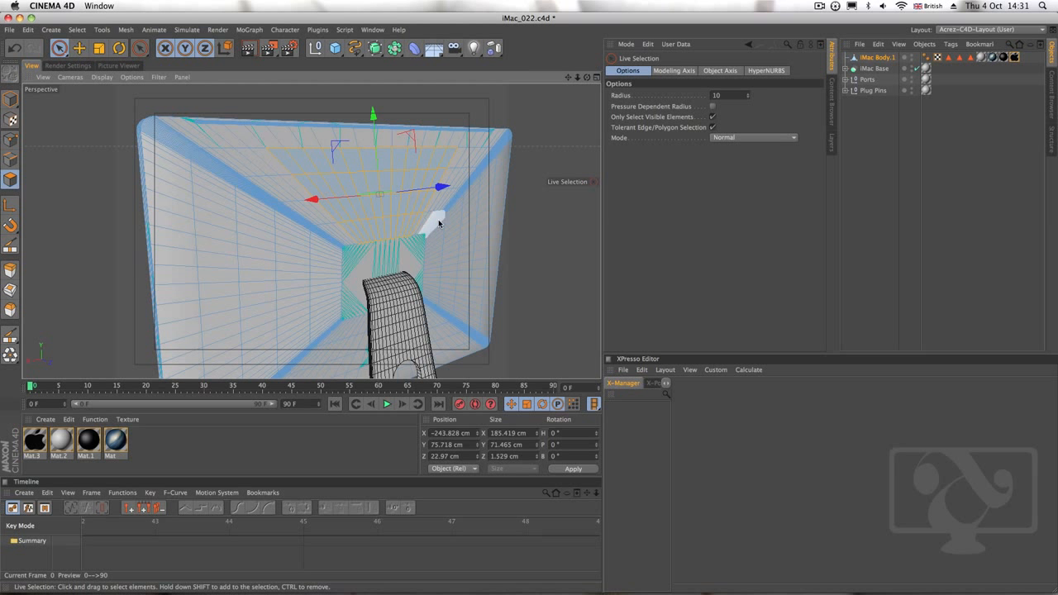
Store the selected rear polygons as a selection tag named Apple Logo Back and place it beside the other selection tags
left_click(77, 31)
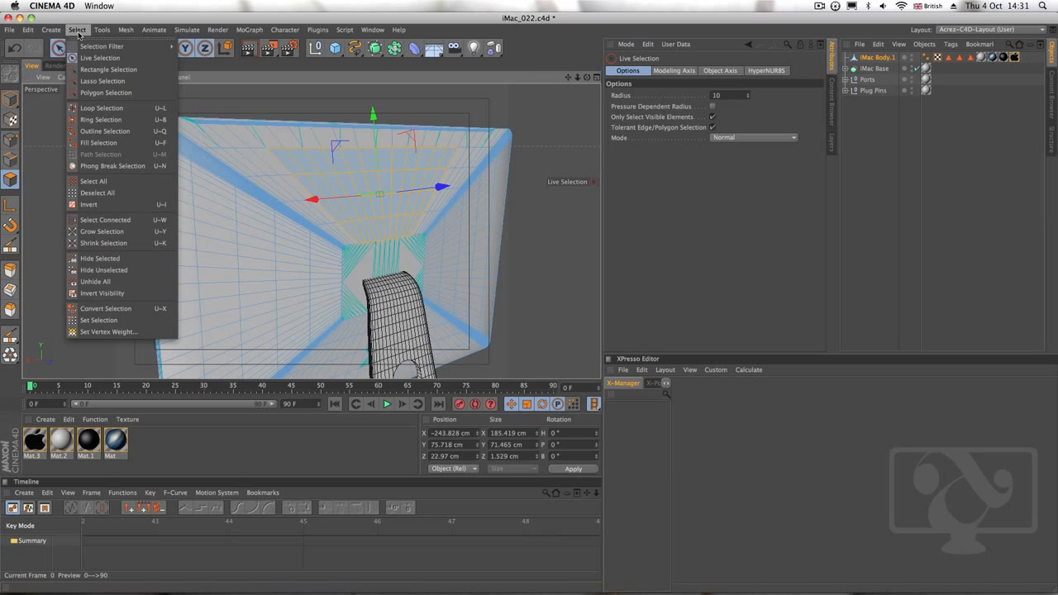
left_click(141, 320)
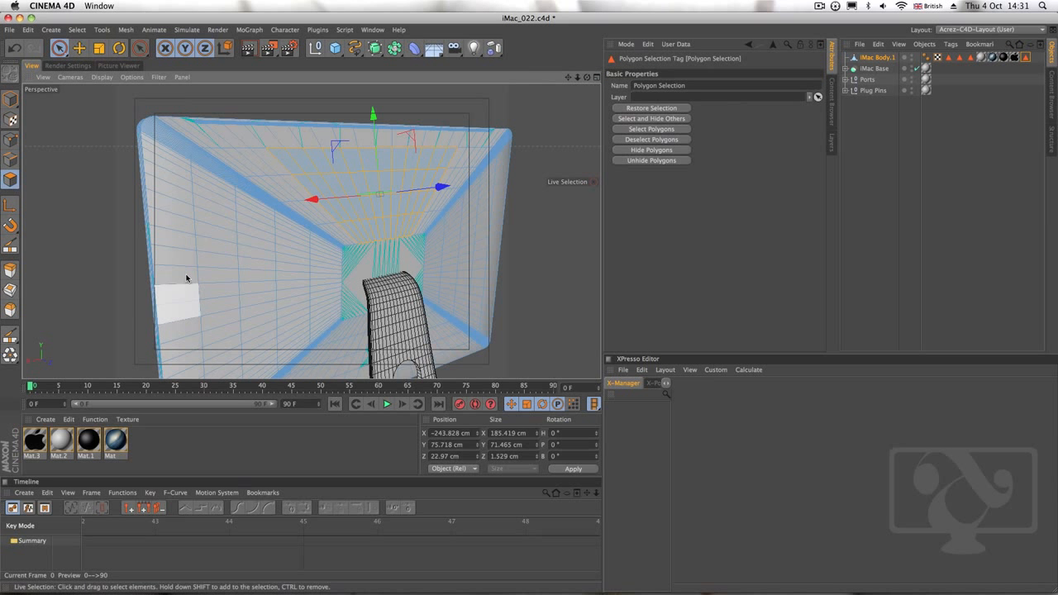
left_click_drag(700, 86, 565, 81)
type("Apple Logo")
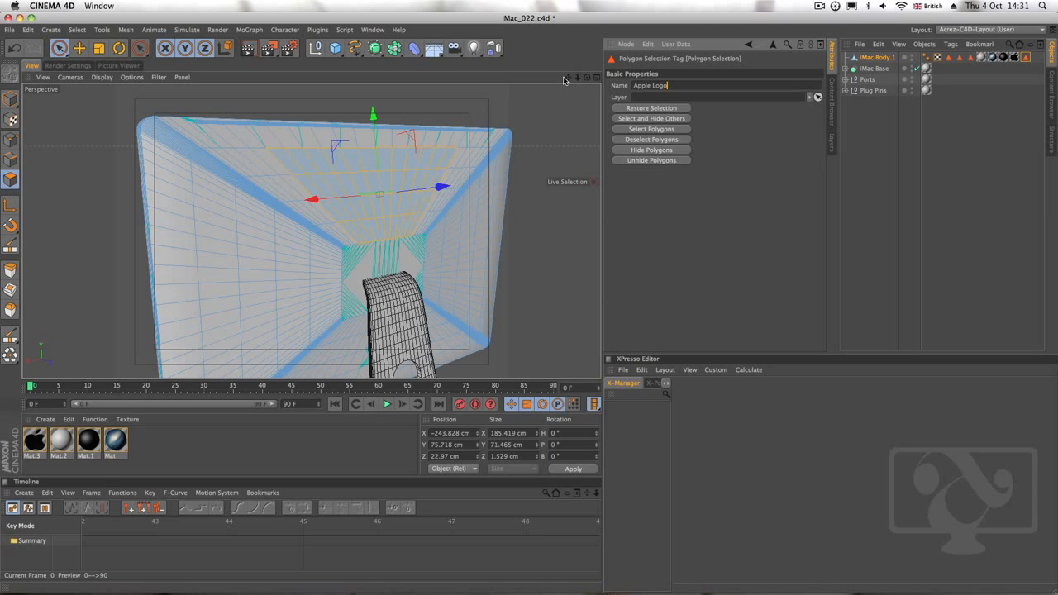
type(" Back")
left_click_drag(976, 59, 977, 58)
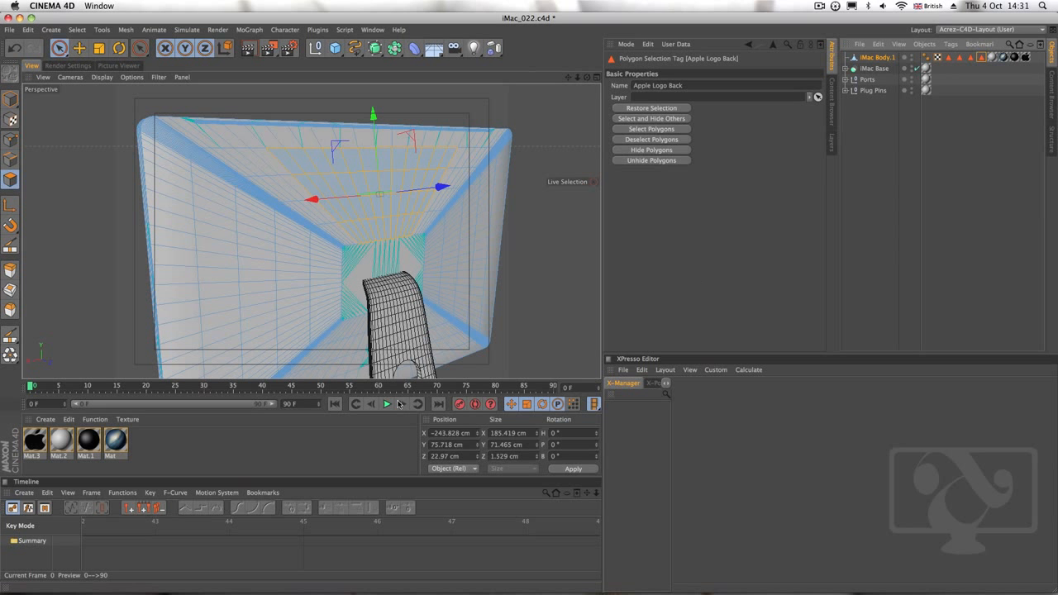
Duplicate the black Apple logo material Mat.3 and rename the copy Apple Logo Back
left_click(169, 456)
left_click(42, 447)
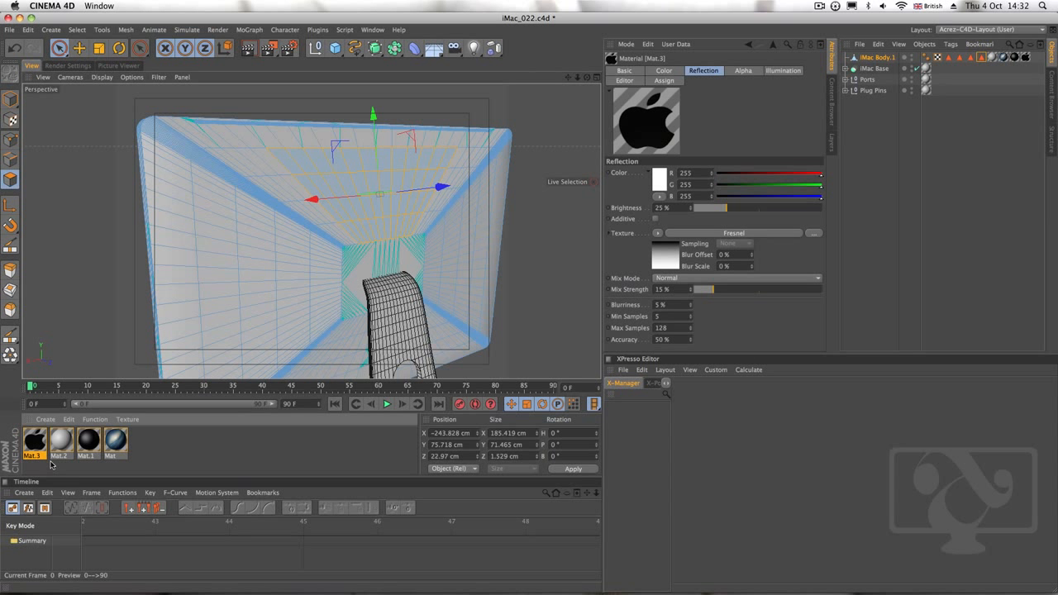
key("super+v")
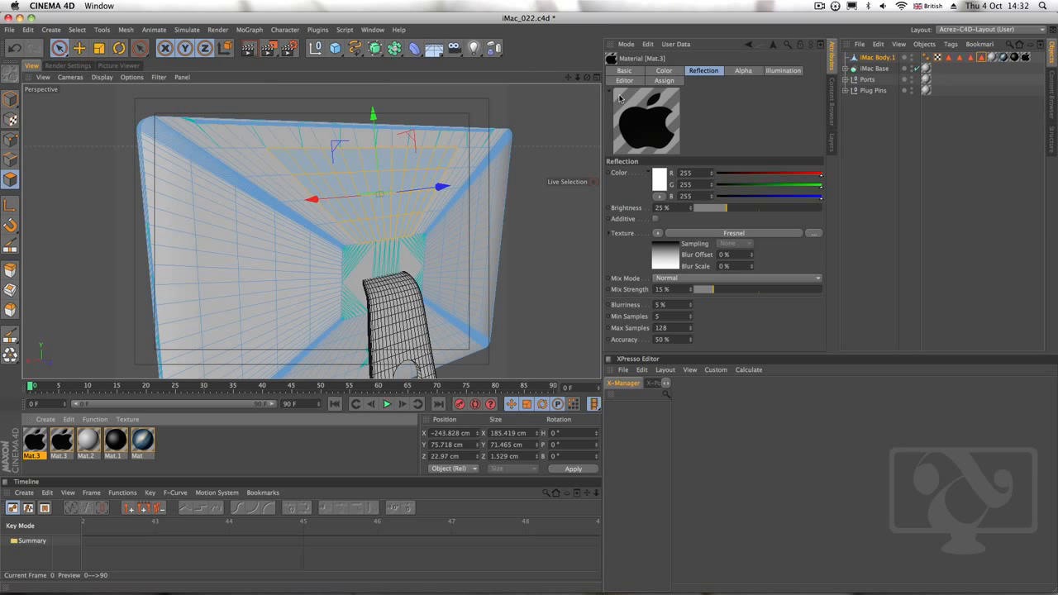
left_click(626, 72)
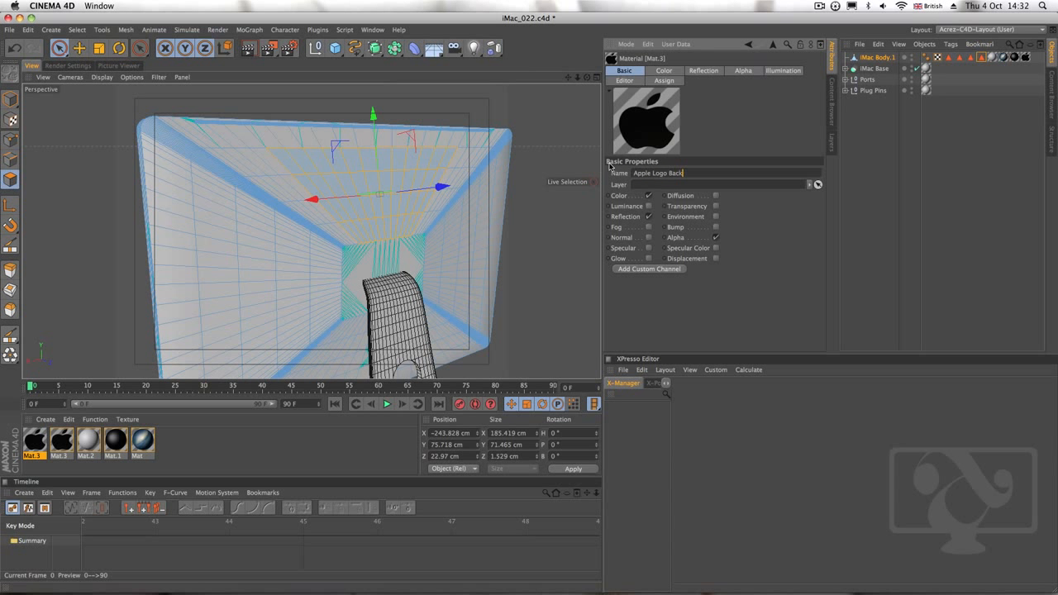
key("Return")
Apply the Apple Logo Back material to iMac Body.1 and restrict it to the Apple Logo Back polygon selection
left_click_drag(35, 447, 870, 59)
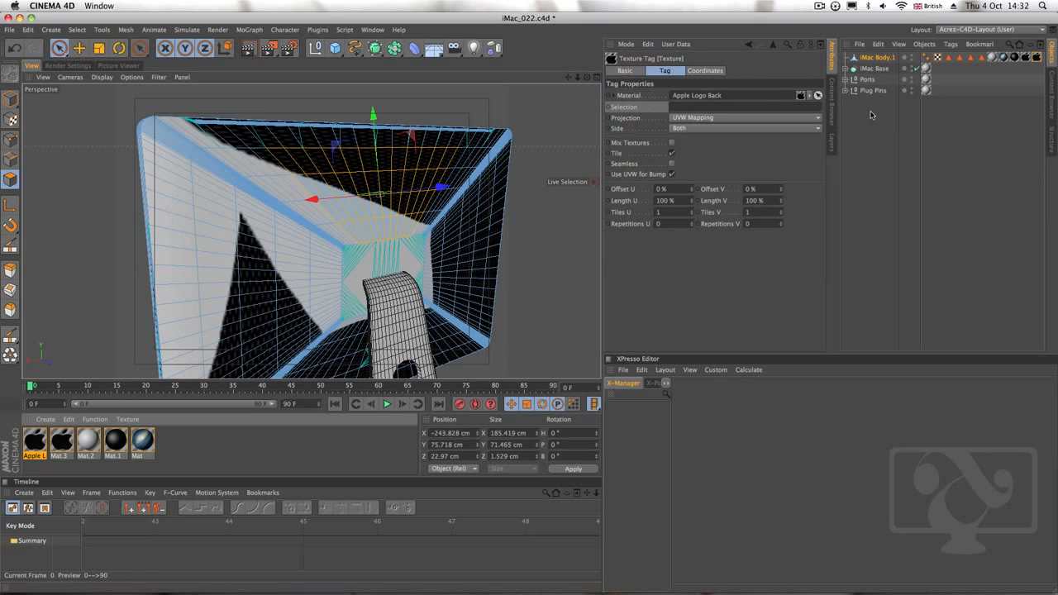
left_click(981, 58)
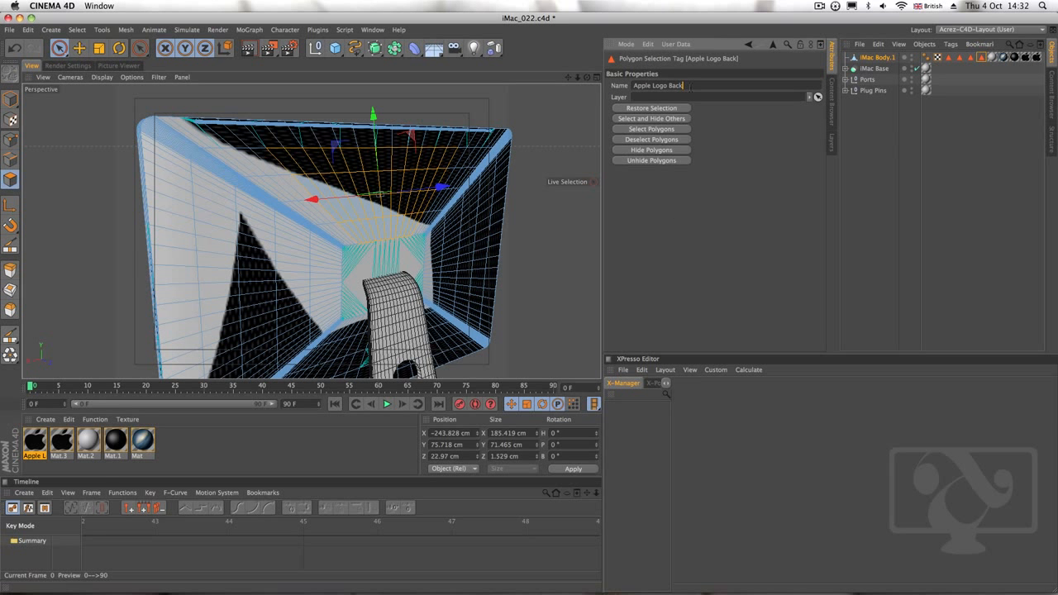
left_click(1037, 57)
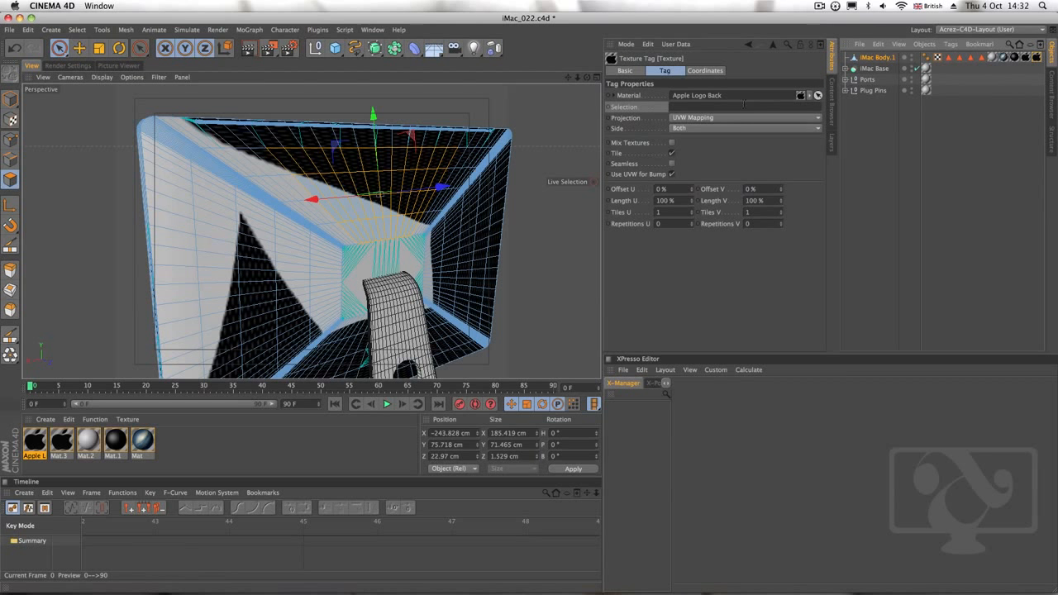
left_click(729, 107)
type("Apple Logo Back")
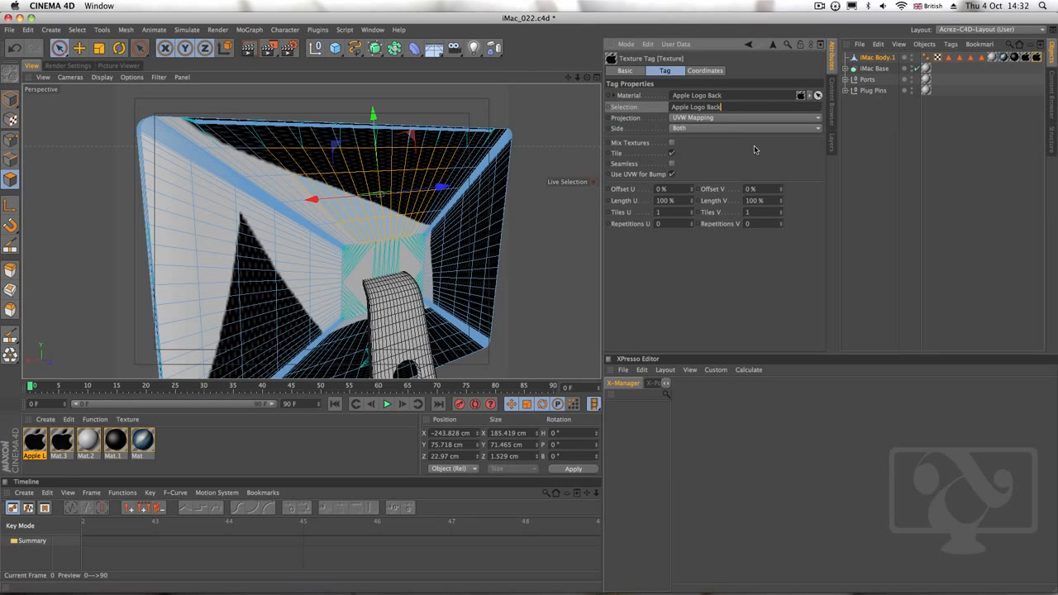
Set the Apple Logo Back texture's projection to Flat and turn off Tile
left_click(891, 152)
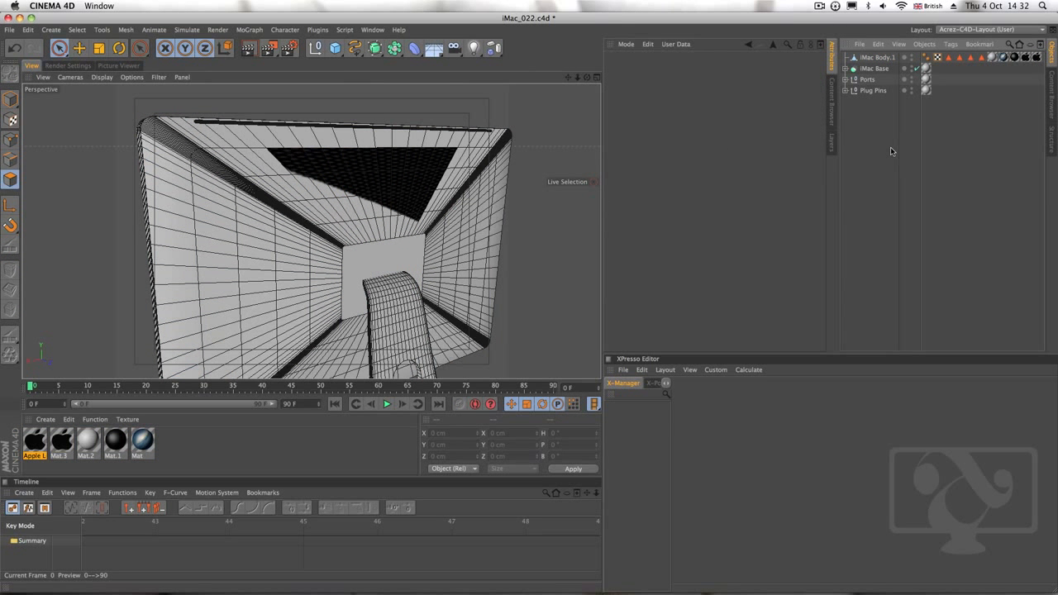
left_click(883, 58)
left_click(1040, 58)
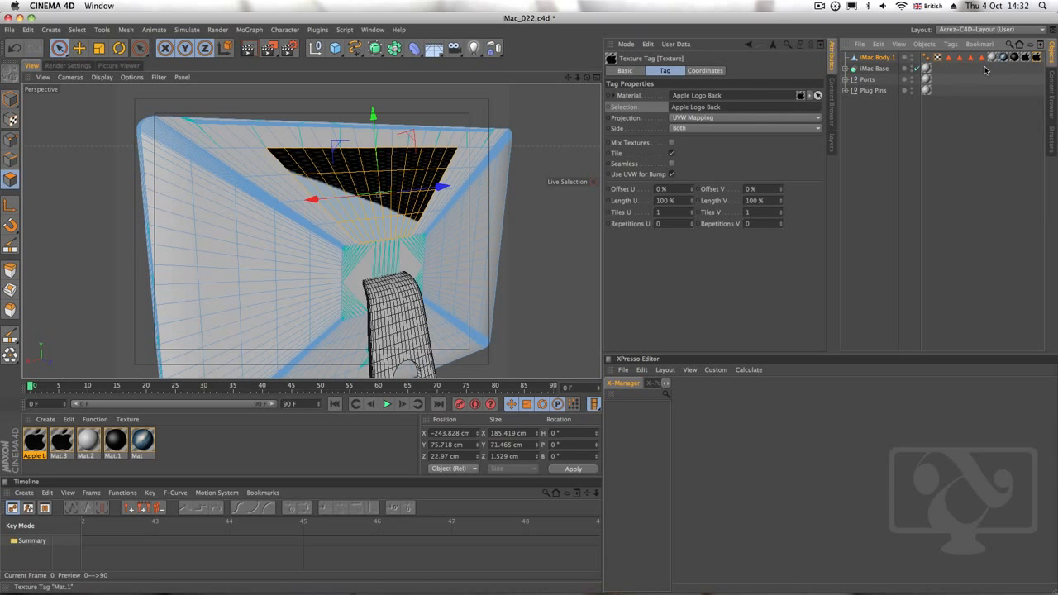
left_click(713, 120)
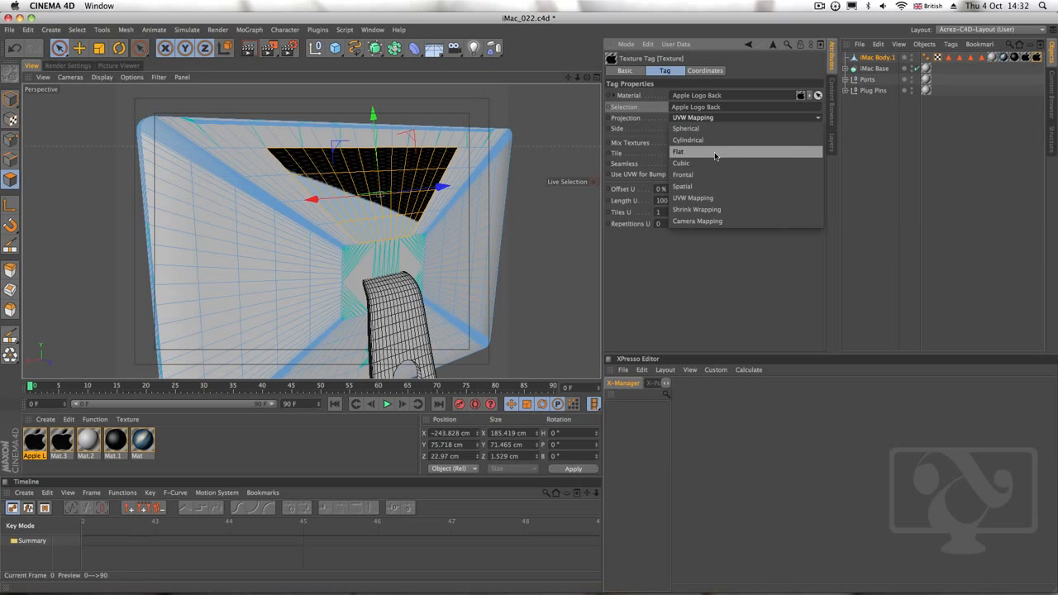
left_click(715, 156)
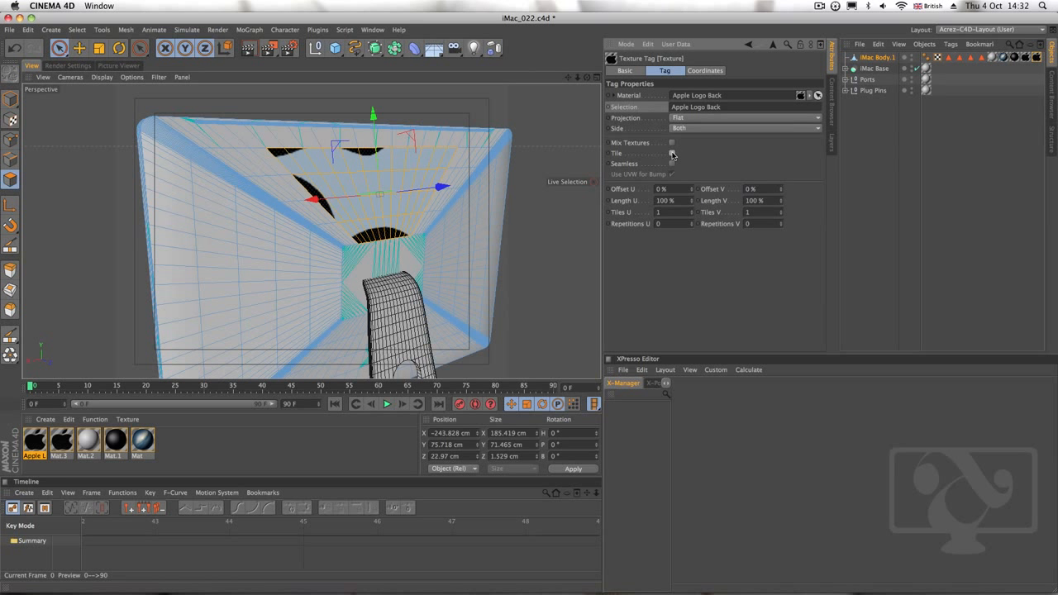
left_click(672, 154)
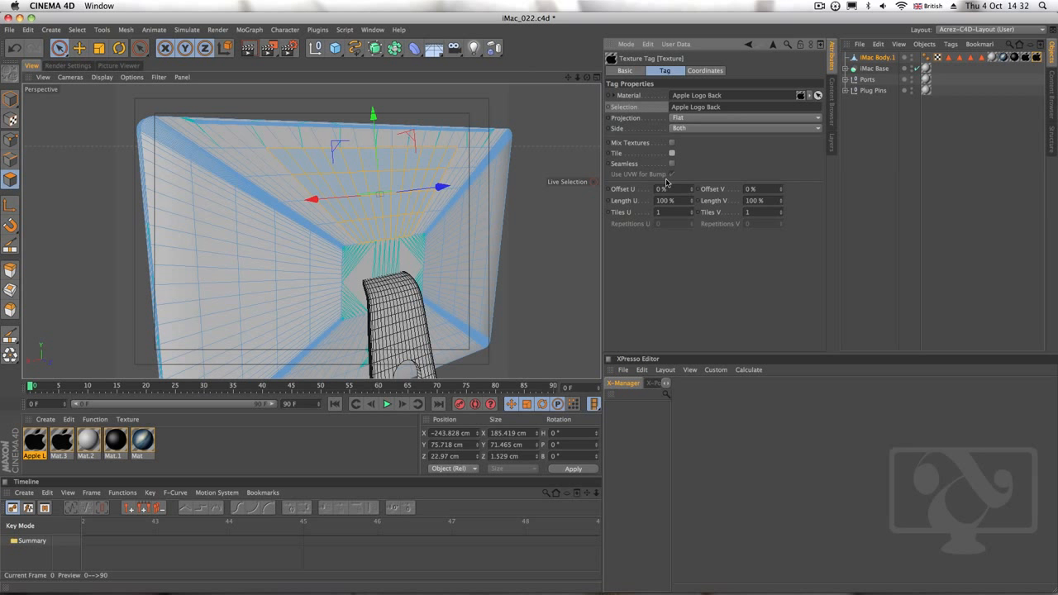
Switch to Texture mode and move the back logo texture onto the upper part of the iMac's rear panel
left_click(12, 121)
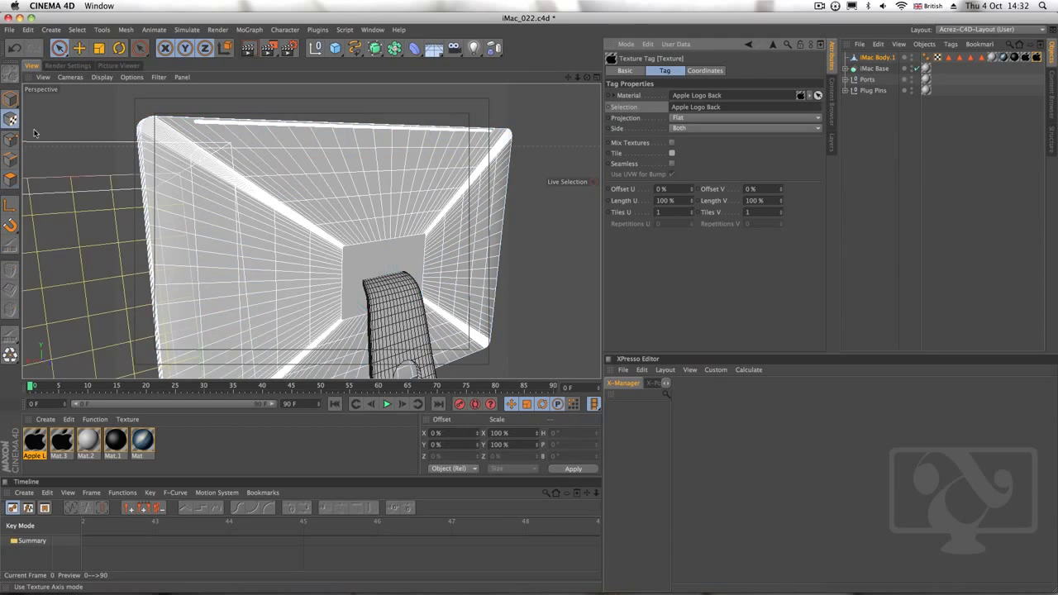
left_click_drag(325, 263, 226, 275, "alt")
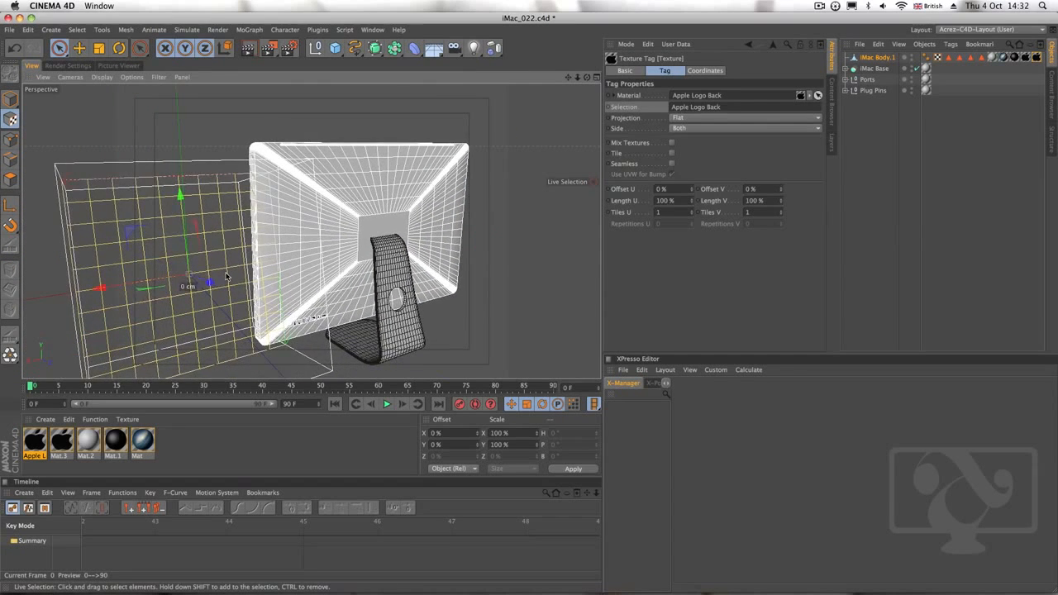
left_click_drag(131, 289, 361, 110)
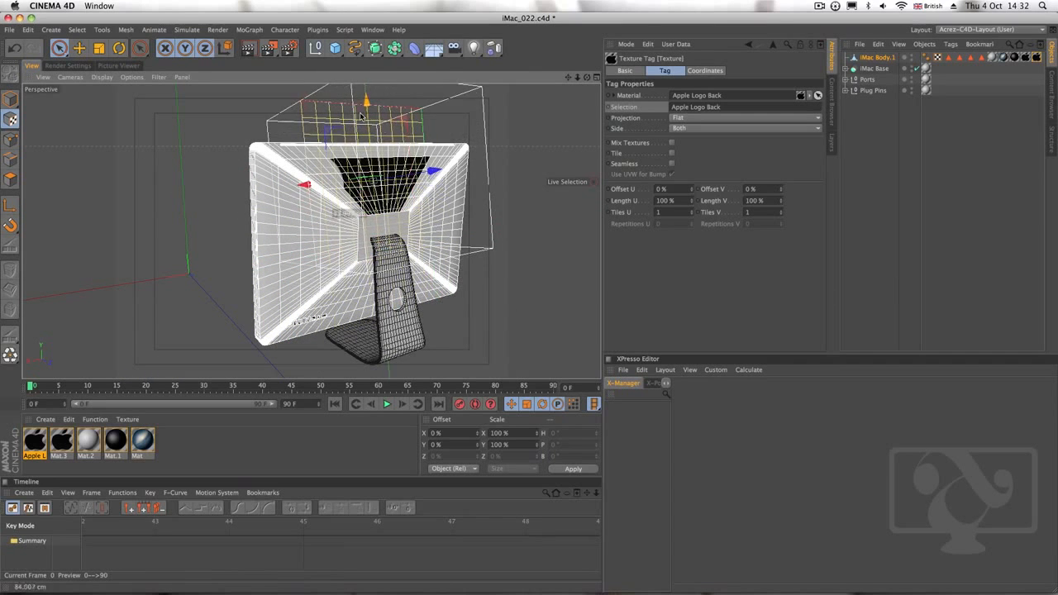
Reduce the back logo texture to Length U 32% and Length V 35%, and reposition it above the stand
left_click(696, 200)
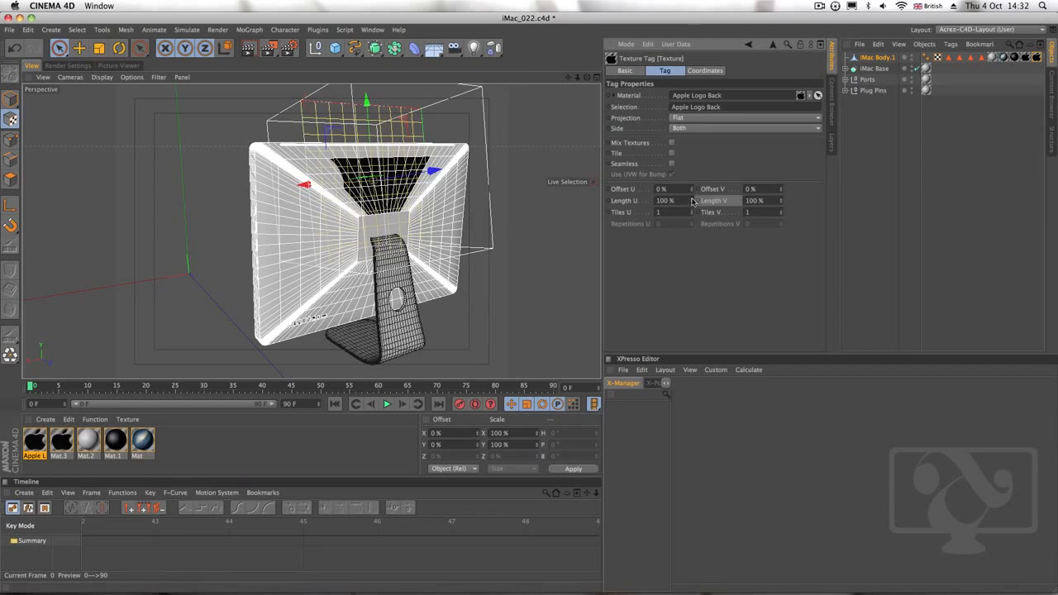
left_click_drag(693, 201, 694, 241)
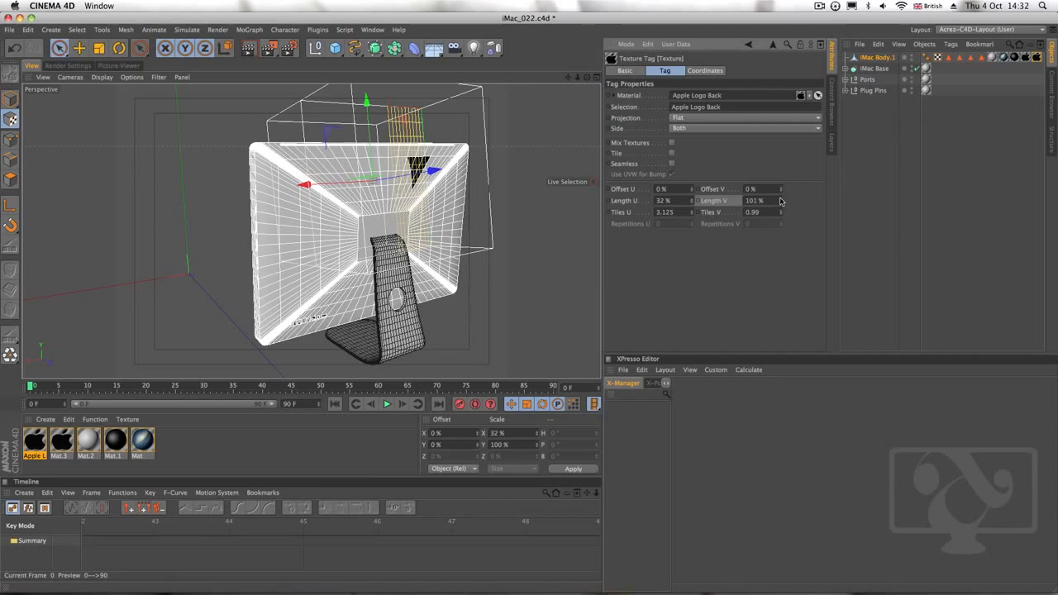
left_click_drag(781, 201, 779, 237)
left_click_drag(341, 181, 298, 188)
left_click_drag(328, 133, 333, 187)
left_click_drag(308, 240, 305, 239)
Set the back logo texture's Length V and Length U to 15%
left_click(754, 201)
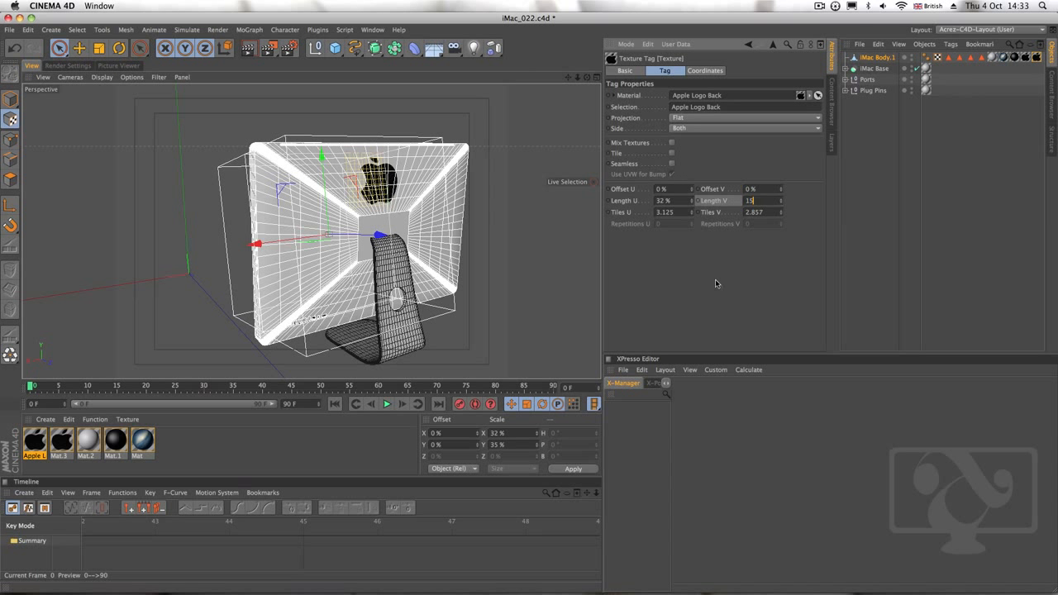
type("15")
key("Tab")
type("1")
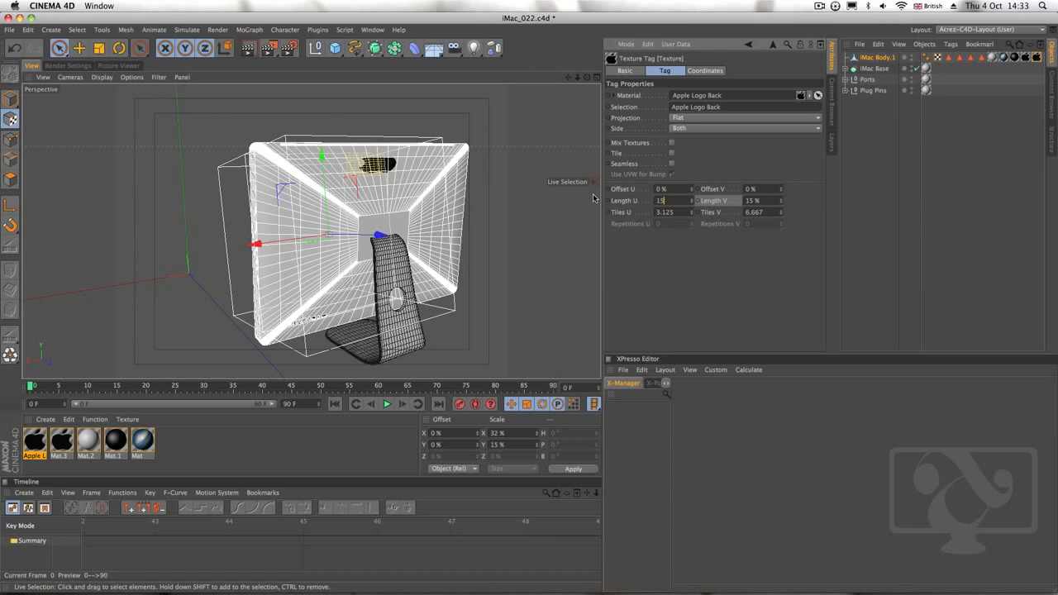
key("Return")
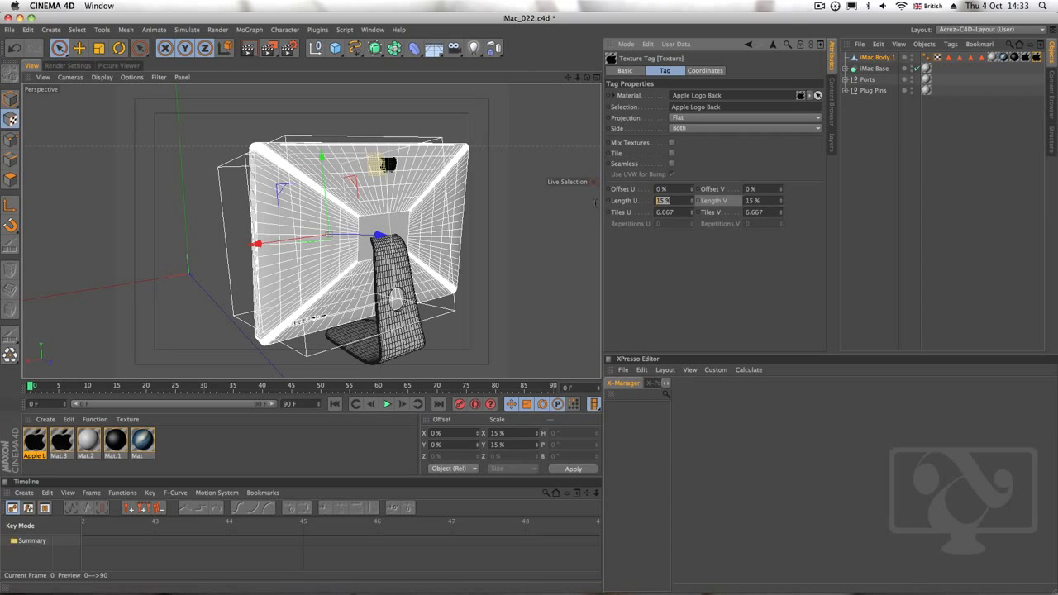
Set the back logo texture's Length U and Length V to 25% and lower it slightly on the rear panel
type("25")
key("Tab")
type("25")
key("Return")
left_click_drag(325, 201, 327, 216)
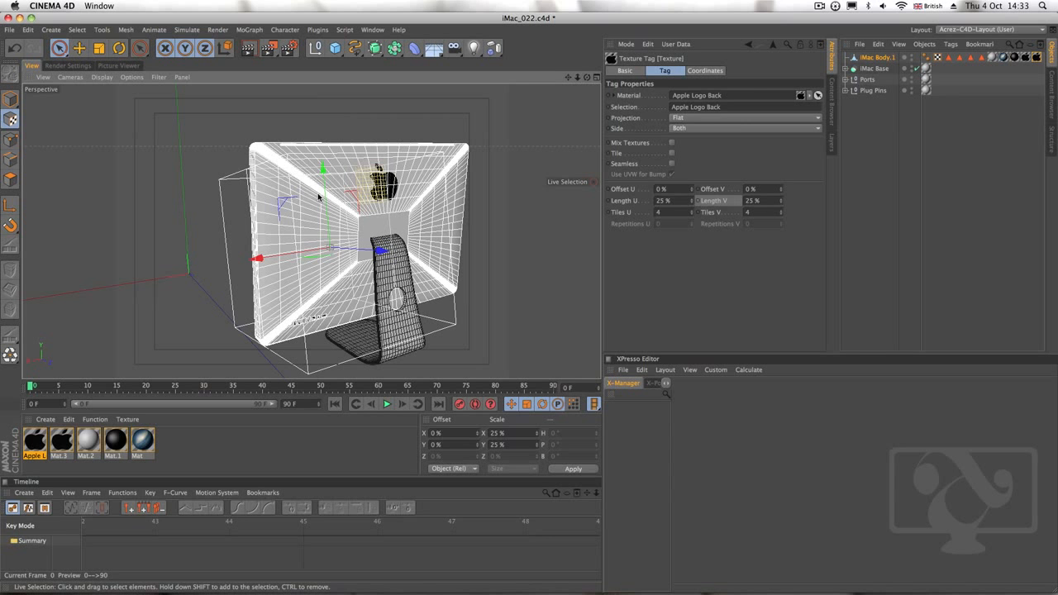
left_click(339, 215)
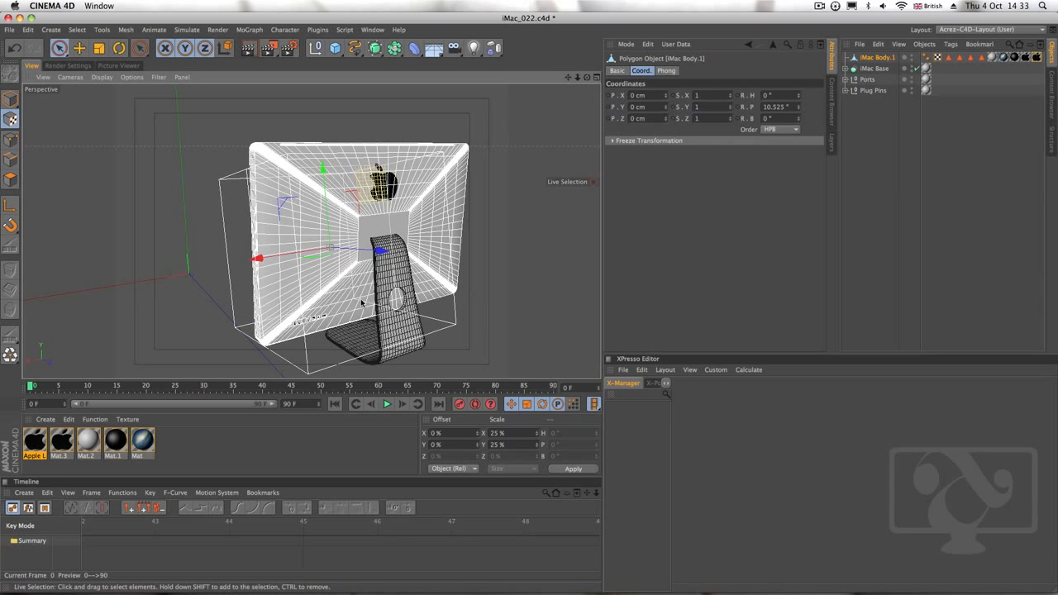
right_click_drag(378, 206, 407, 222, "alt")
middle_click_drag(408, 221, 402, 228, "alt")
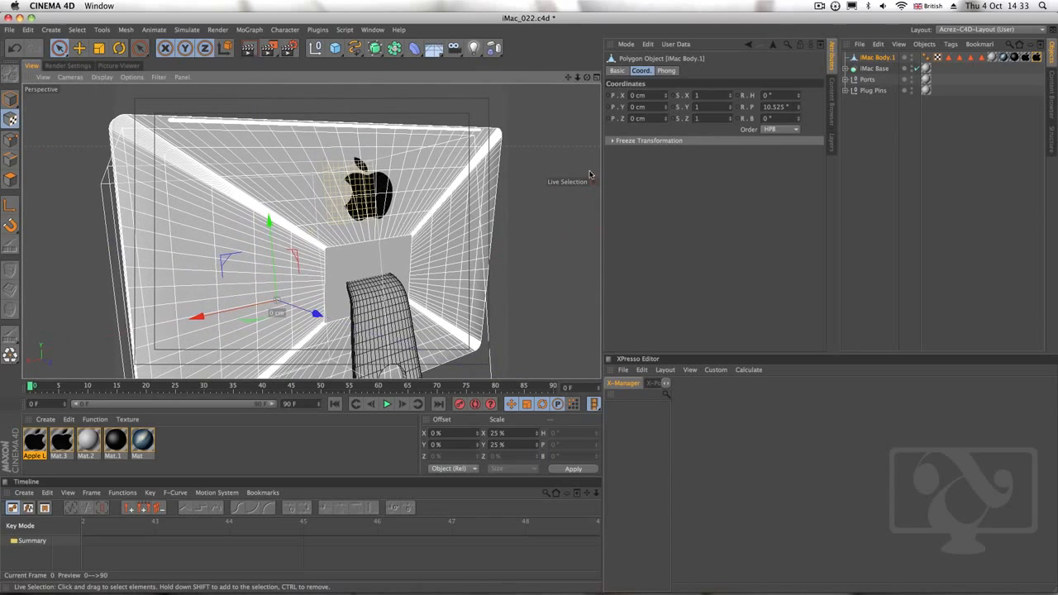
Mirror the back logo texture by setting Length U to -25%, and move it back above the stand
left_click(1037, 57)
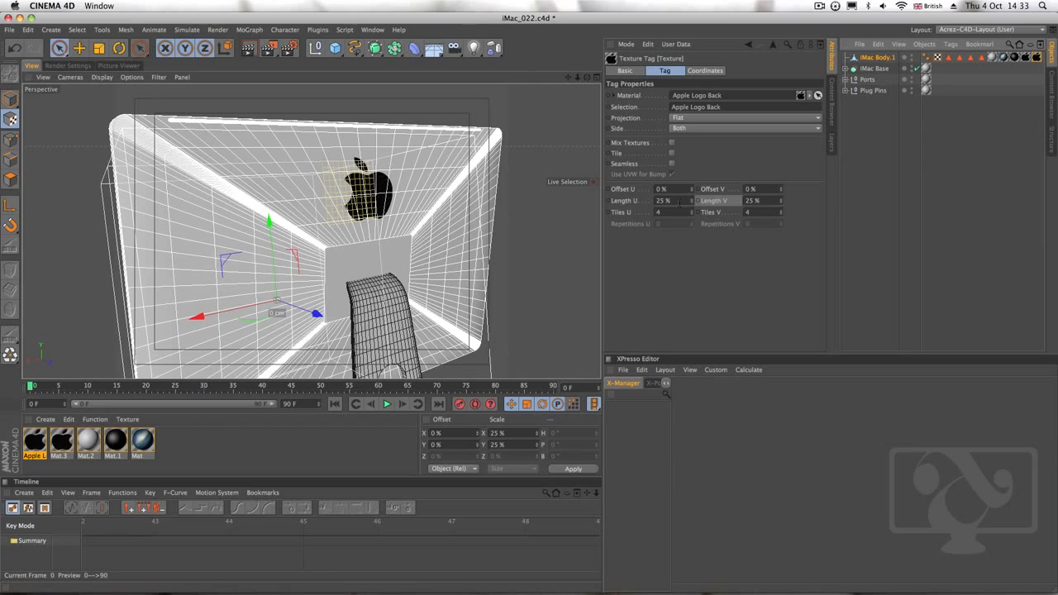
left_click(679, 202)
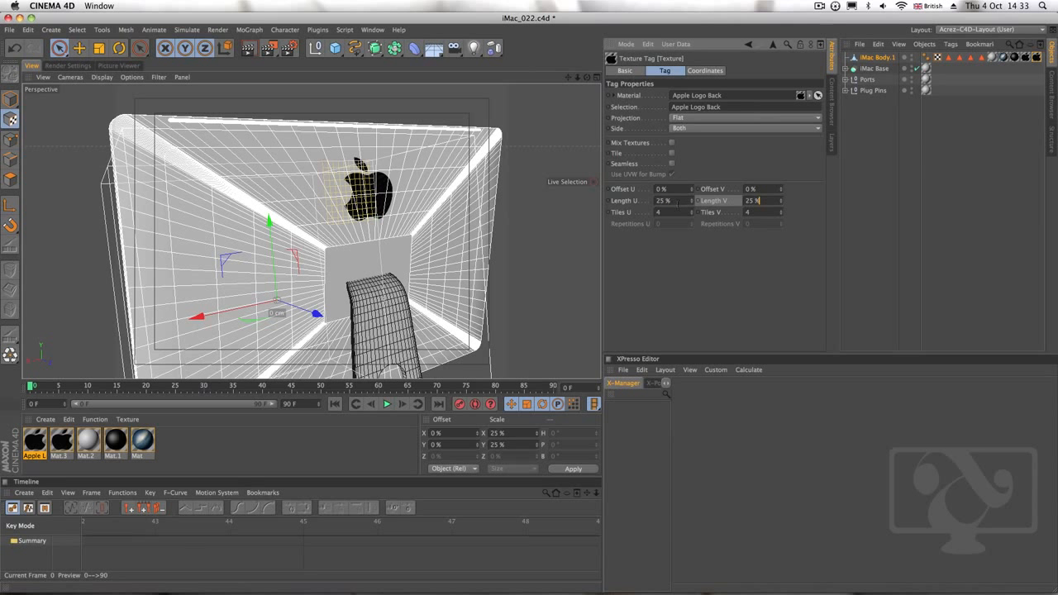
left_click_drag(692, 201, 693, 205)
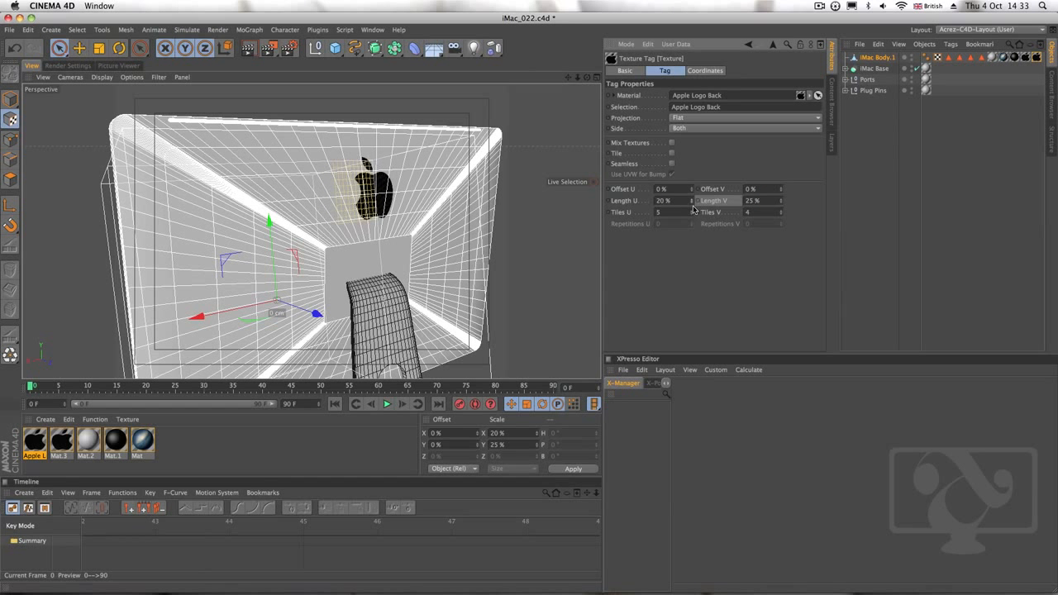
key("super+z")
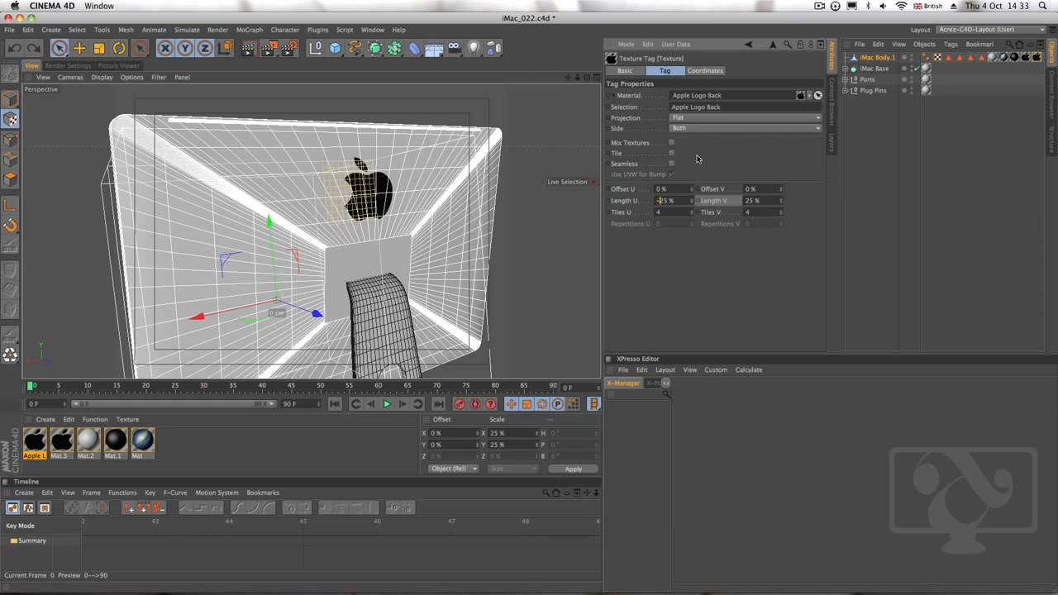
key("Return")
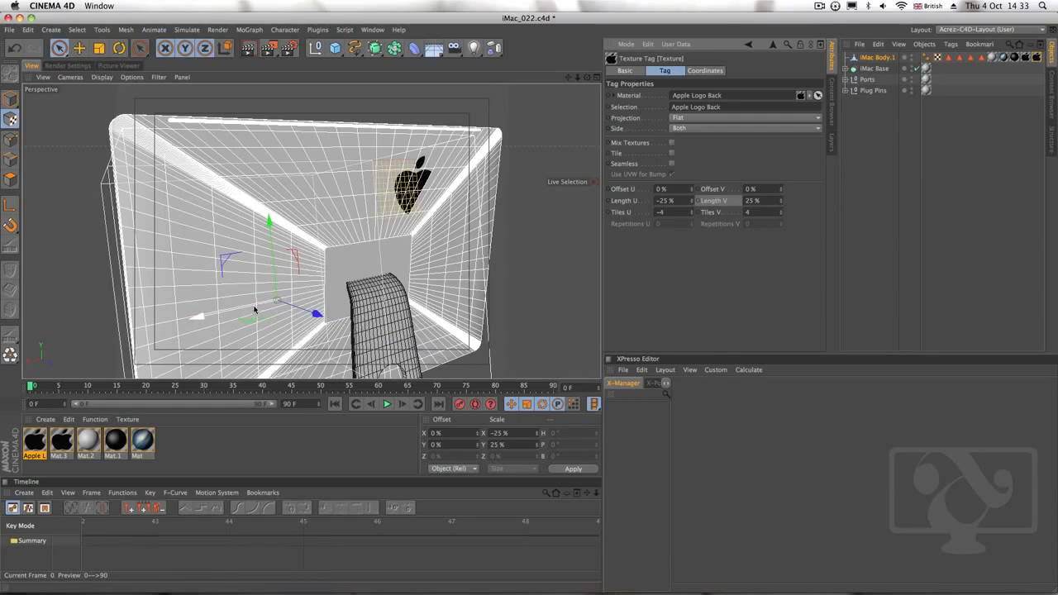
left_click_drag(256, 307, 176, 313)
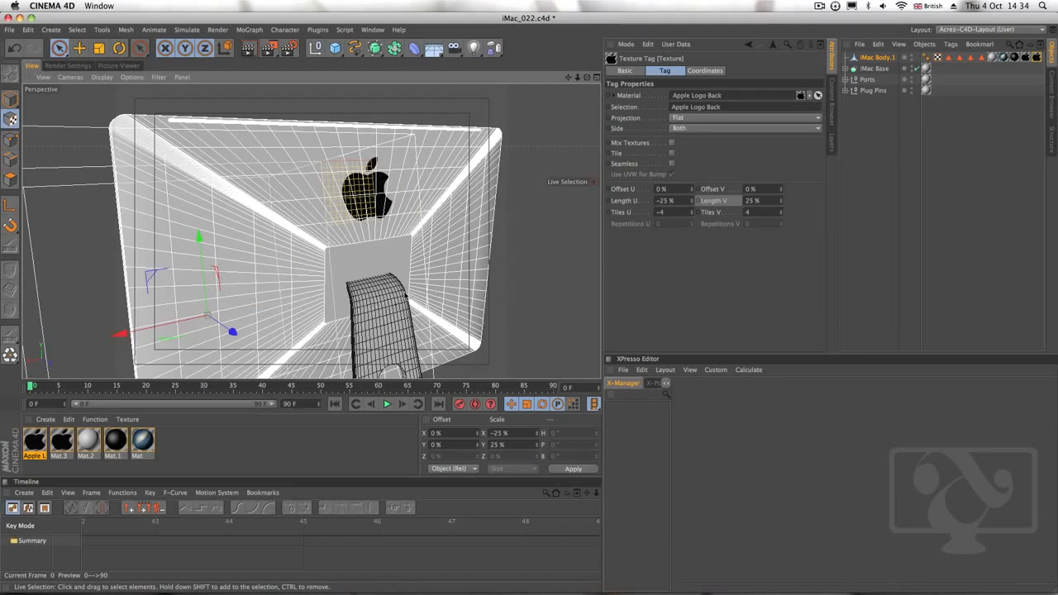
Set the back logo texture's Length V to 27% and Length U to -22%, and nudge it into place above the stand
left_click_drag(406, 296, 359, 288, "alt")
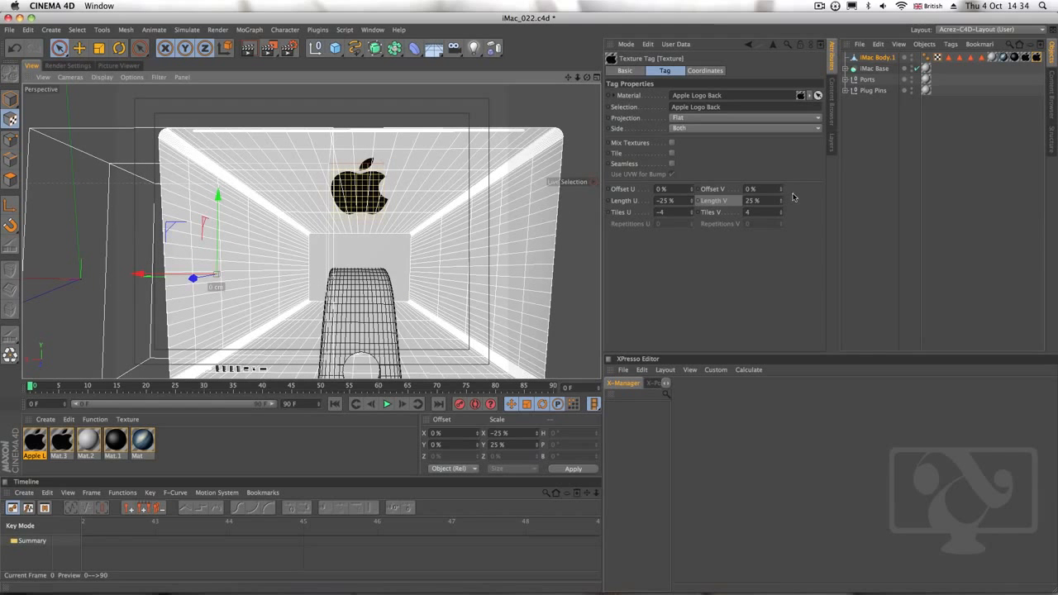
left_click_drag(781, 202, 784, 201)
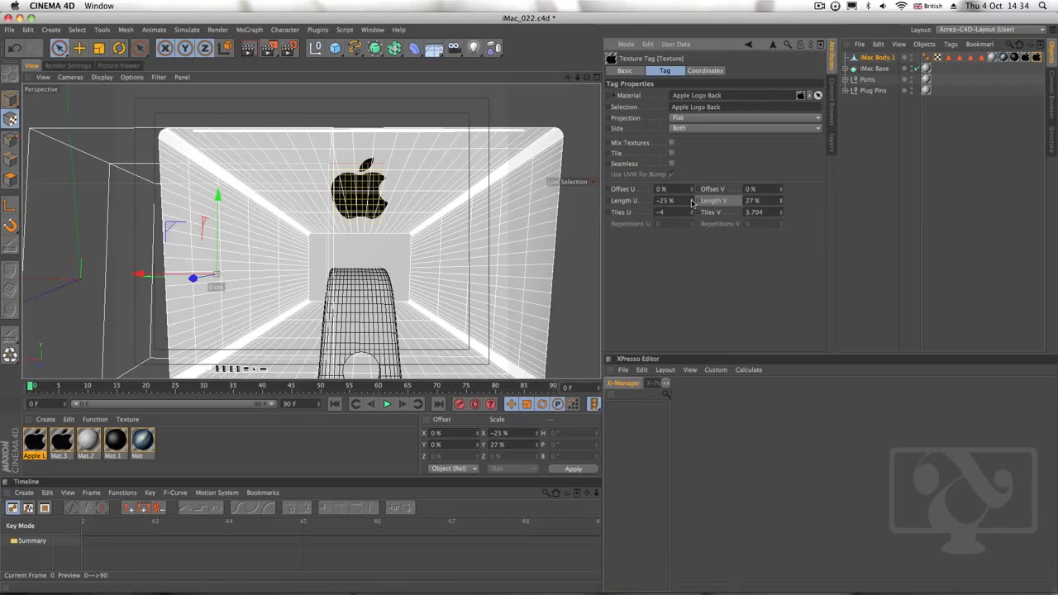
left_click_drag(692, 203, 692, 203)
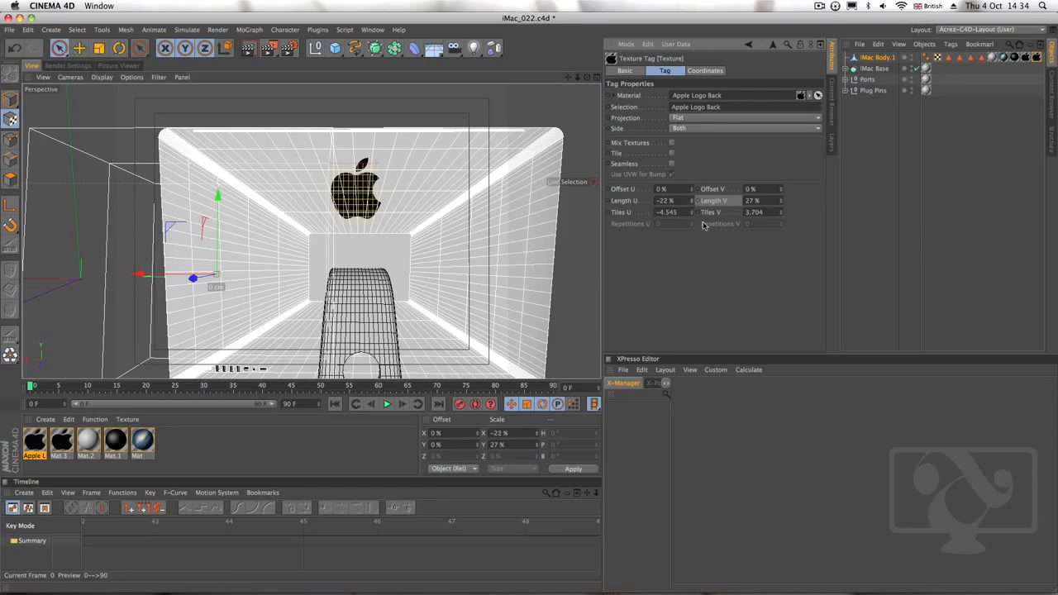
left_click_drag(418, 263, 403, 278, "alt")
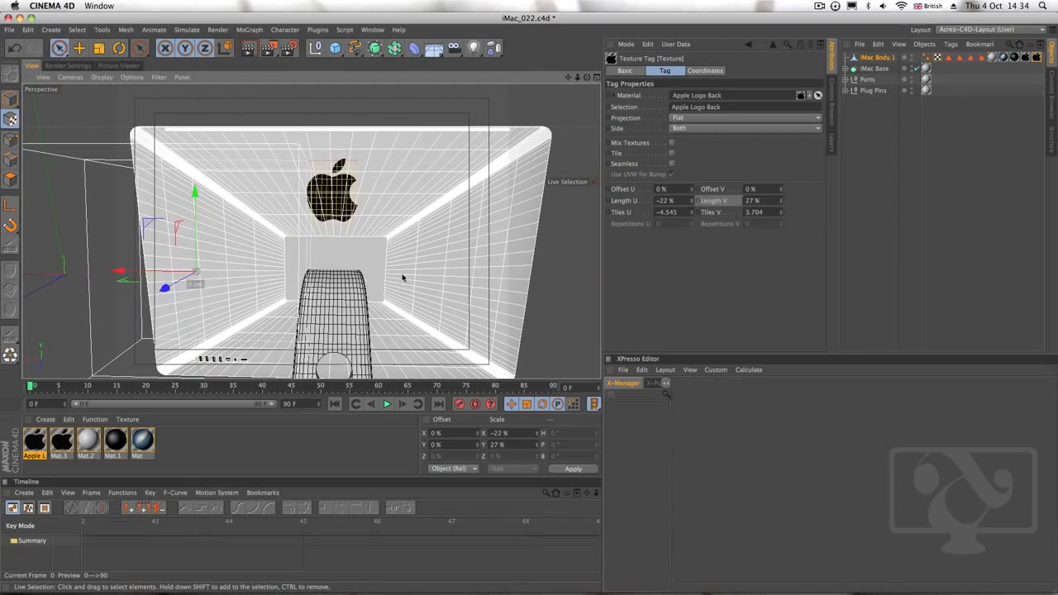
left_click_drag(155, 272, 159, 273)
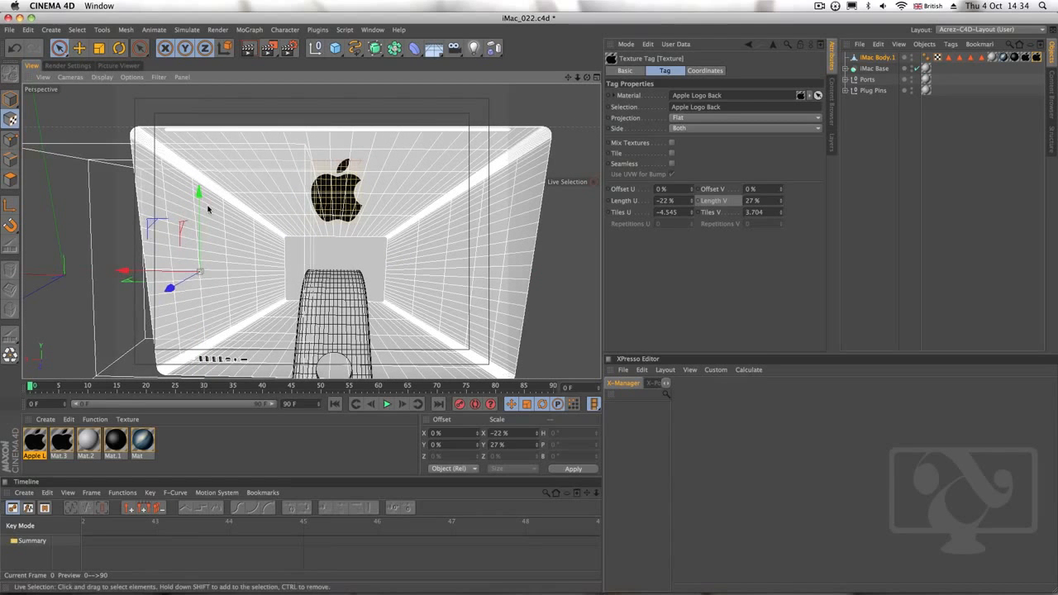
mouse_move(198, 196)
left_mouse_down()
mouse_move(199, 248)
mouse_move(202, 180)
mouse_move(202, 194)
left_mouse_up()
Reduce the back logo texture to Length U -18% and Length V 20%, and reposition it above the stand
left_click_drag(267, 246, 376, 259, "alt")
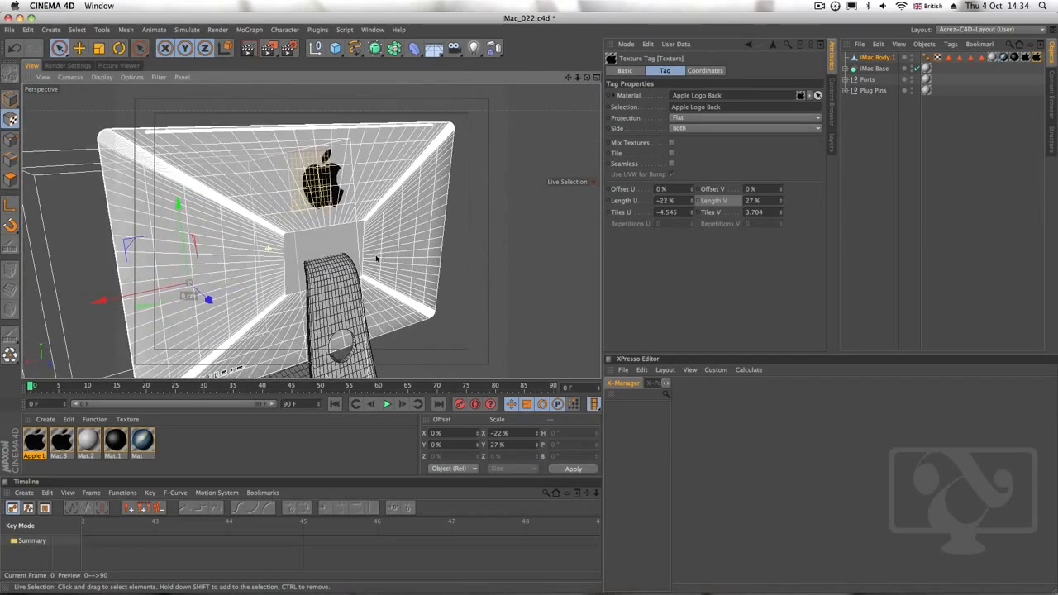
left_click_drag(692, 201, 692, 199)
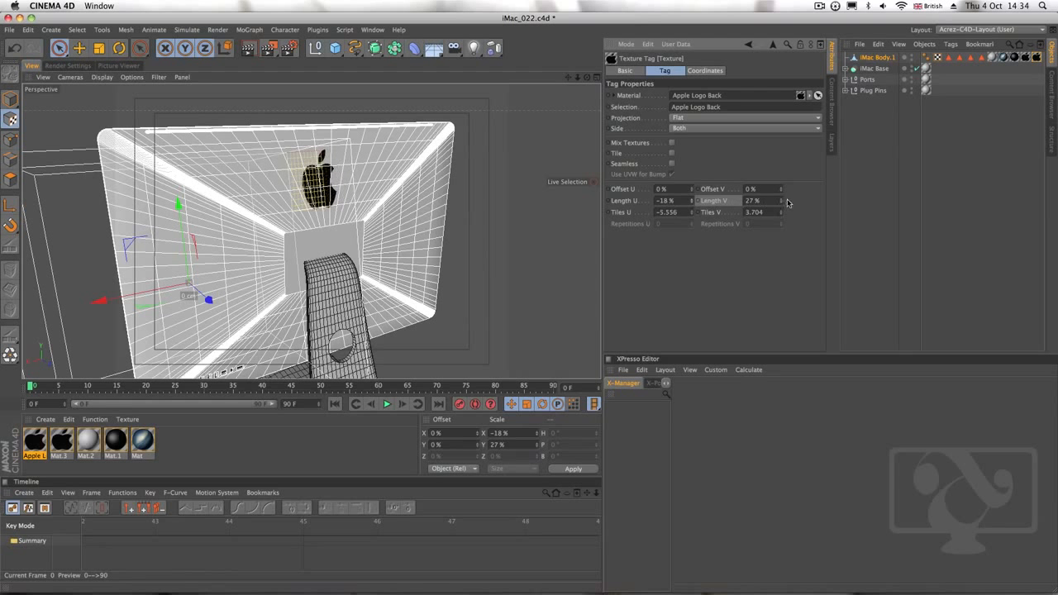
left_click_drag(781, 201, 779, 203)
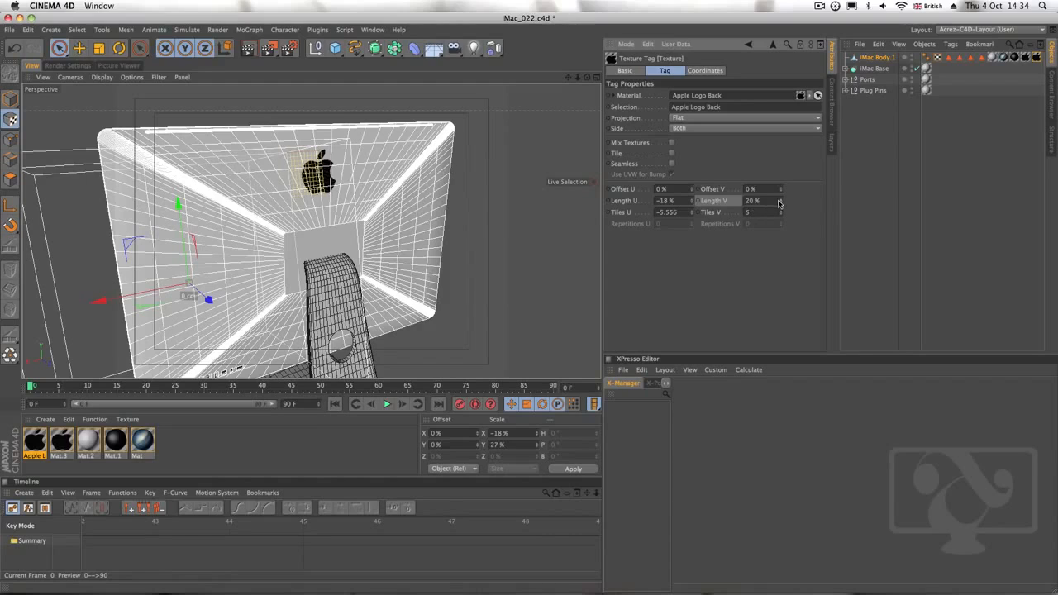
left_click_drag(385, 212, 281, 213, "alt")
left_click_drag(154, 192, 178, 212)
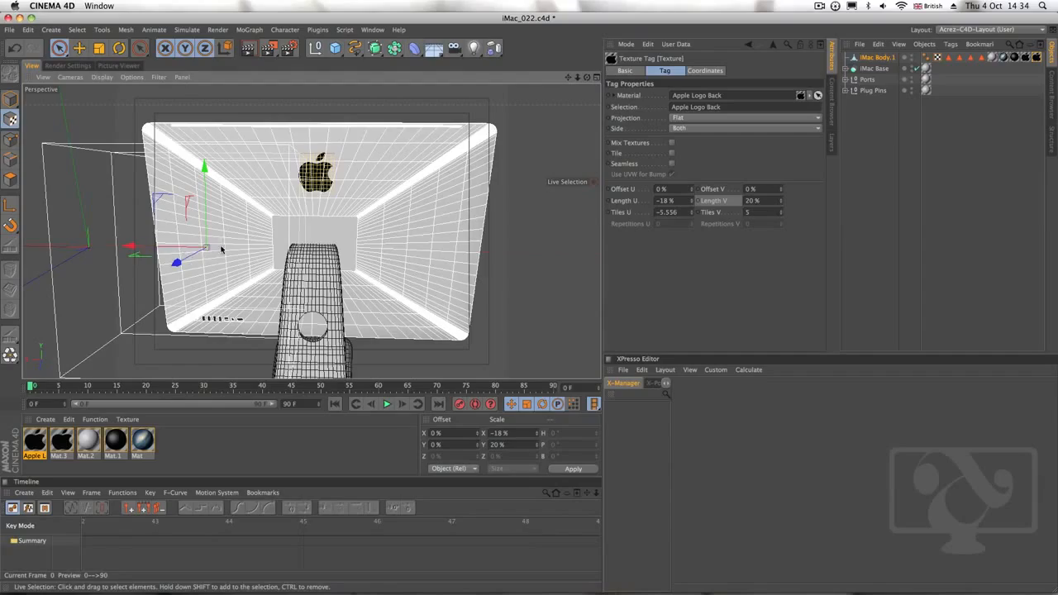
Return to Model mode and inspect the textured iMac's rear panel, screen, front chin logo and sides from several angles
left_click_drag(221, 249, 418, 229, "alt")
scroll(395, 239, "down", 5)
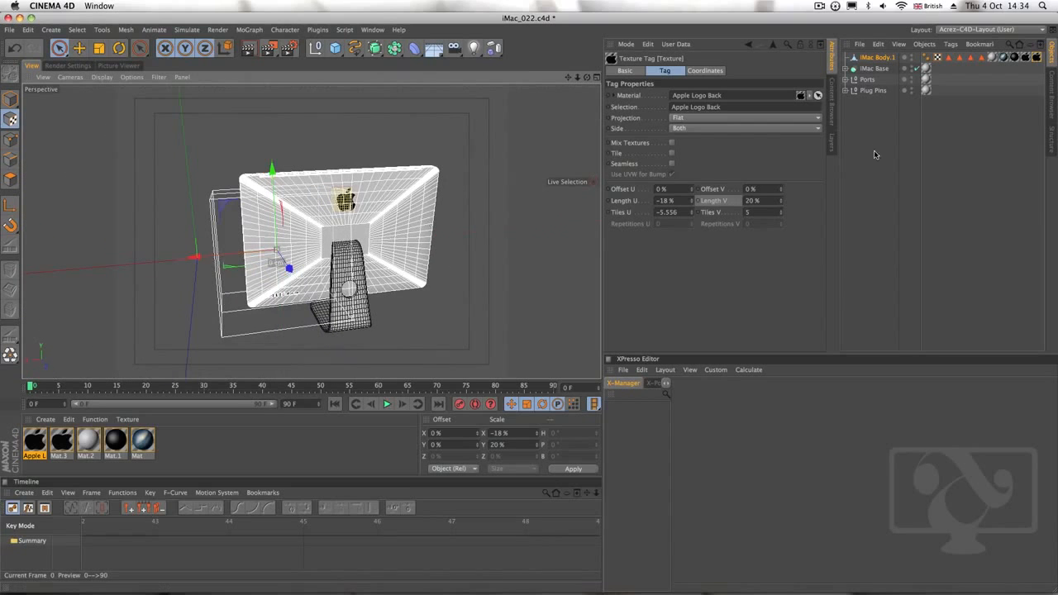
left_click(10, 99)
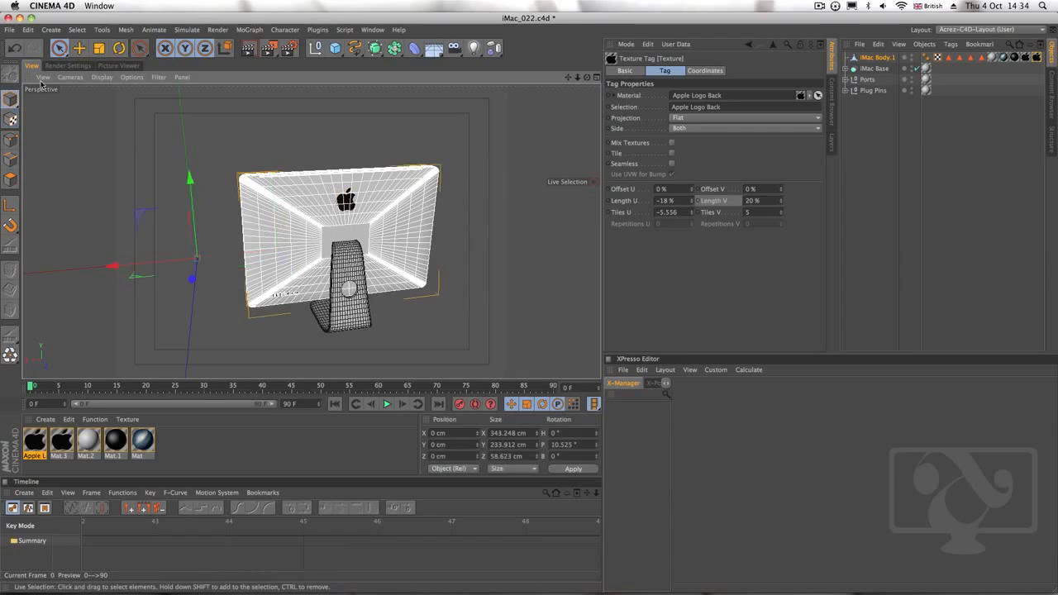
left_click_drag(314, 260, 571, 237, "alt")
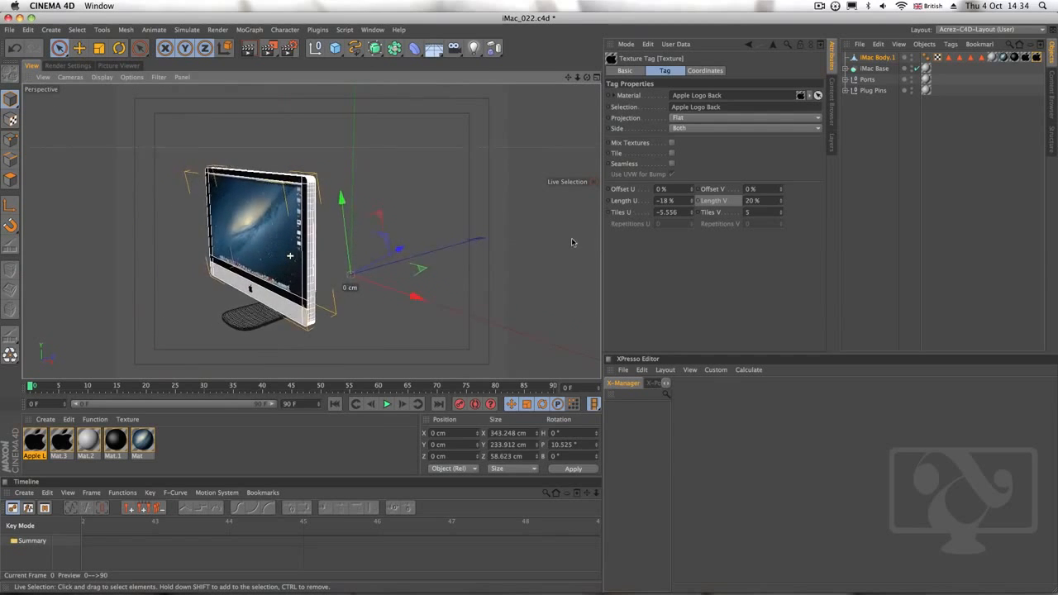
middle_click_drag(271, 280, 336, 259, "alt")
right_click_drag(306, 271, 361, 258, "alt")
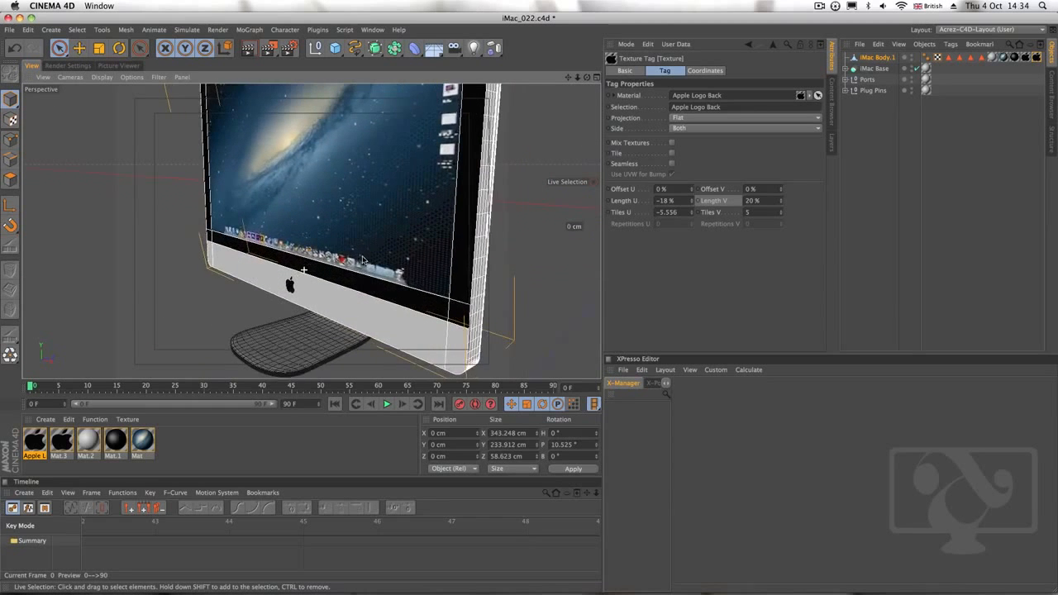
left_click_drag(311, 232, 389, 248, "alt")
right_click_drag(276, 229, 265, 272, "alt")
left_click_drag(264, 271, 310, 190, "alt")
right_click_drag(351, 282, 268, 289, "alt")
middle_click_drag(424, 217, 364, 256, "alt")
mouse_move(345, 242)
right_mouse_down("alt")
mouse_move(421, 223)
mouse_move(340, 245)
right_mouse_up("alt")
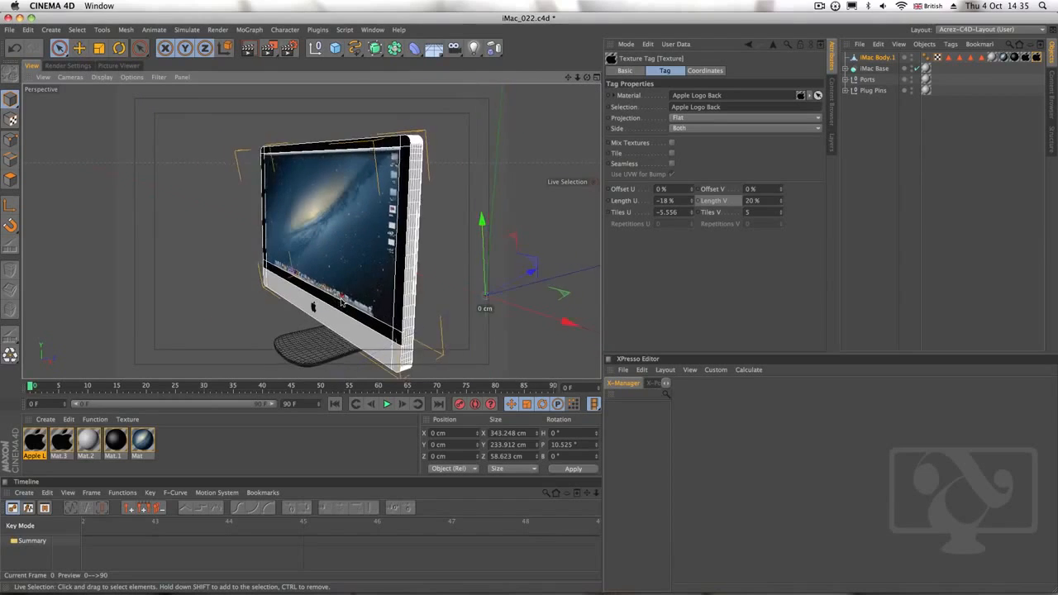
left_click_drag(341, 302, 377, 298, "alt")
middle_click_drag(364, 315, 404, 287, "alt")
right_click_drag(351, 312, 482, 298, "alt")
left_click_drag(477, 326, 452, 325, "alt")
left_click_drag(447, 215, 426, 234, "alt")
right_click_drag(426, 234, 291, 239, "alt")
middle_click_drag(339, 236, 262, 286, "alt")
left_click_drag(281, 280, 378, 243, "alt")
Save the textured iMac scene as a new incremental version
left_click(10, 30)
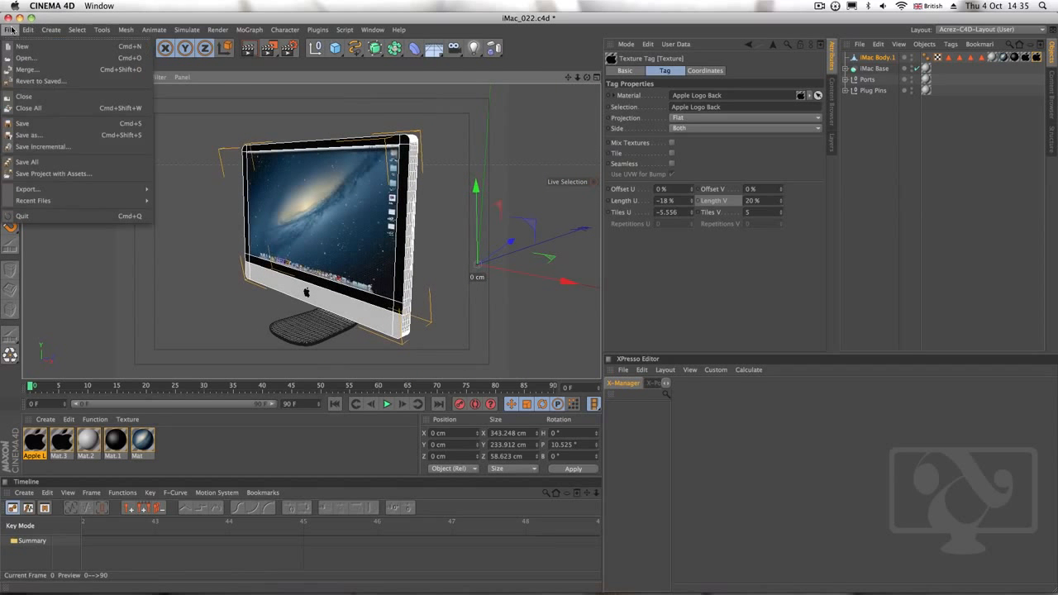
left_click(60, 147)
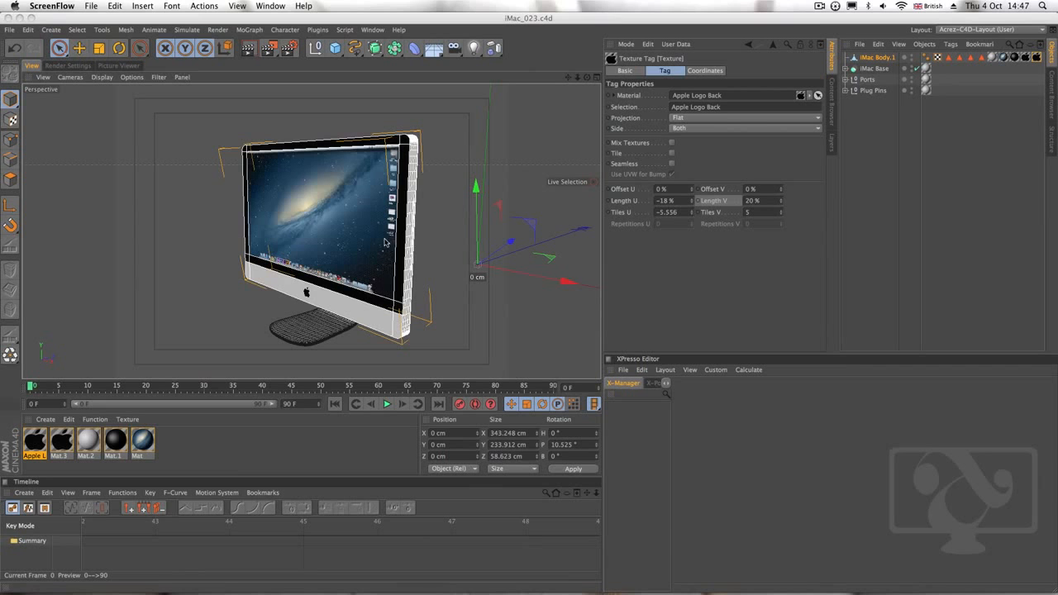
mouse_move(384, 241)
left_mouse_down("alt")
mouse_move(364, 253)
mouse_move(356, 281)
mouse_move(376, 260)
left_mouse_up("alt")
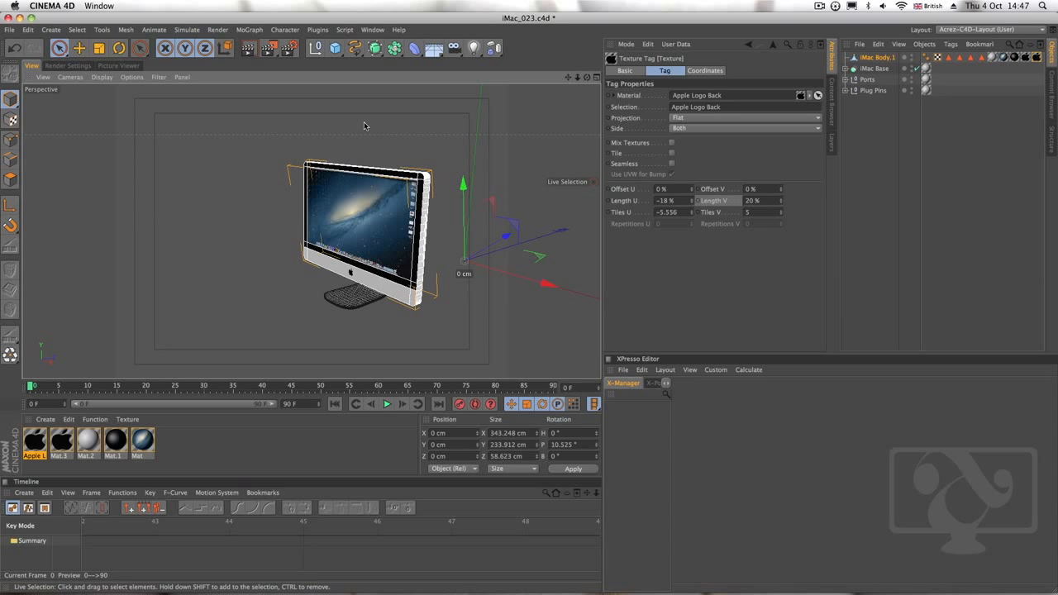